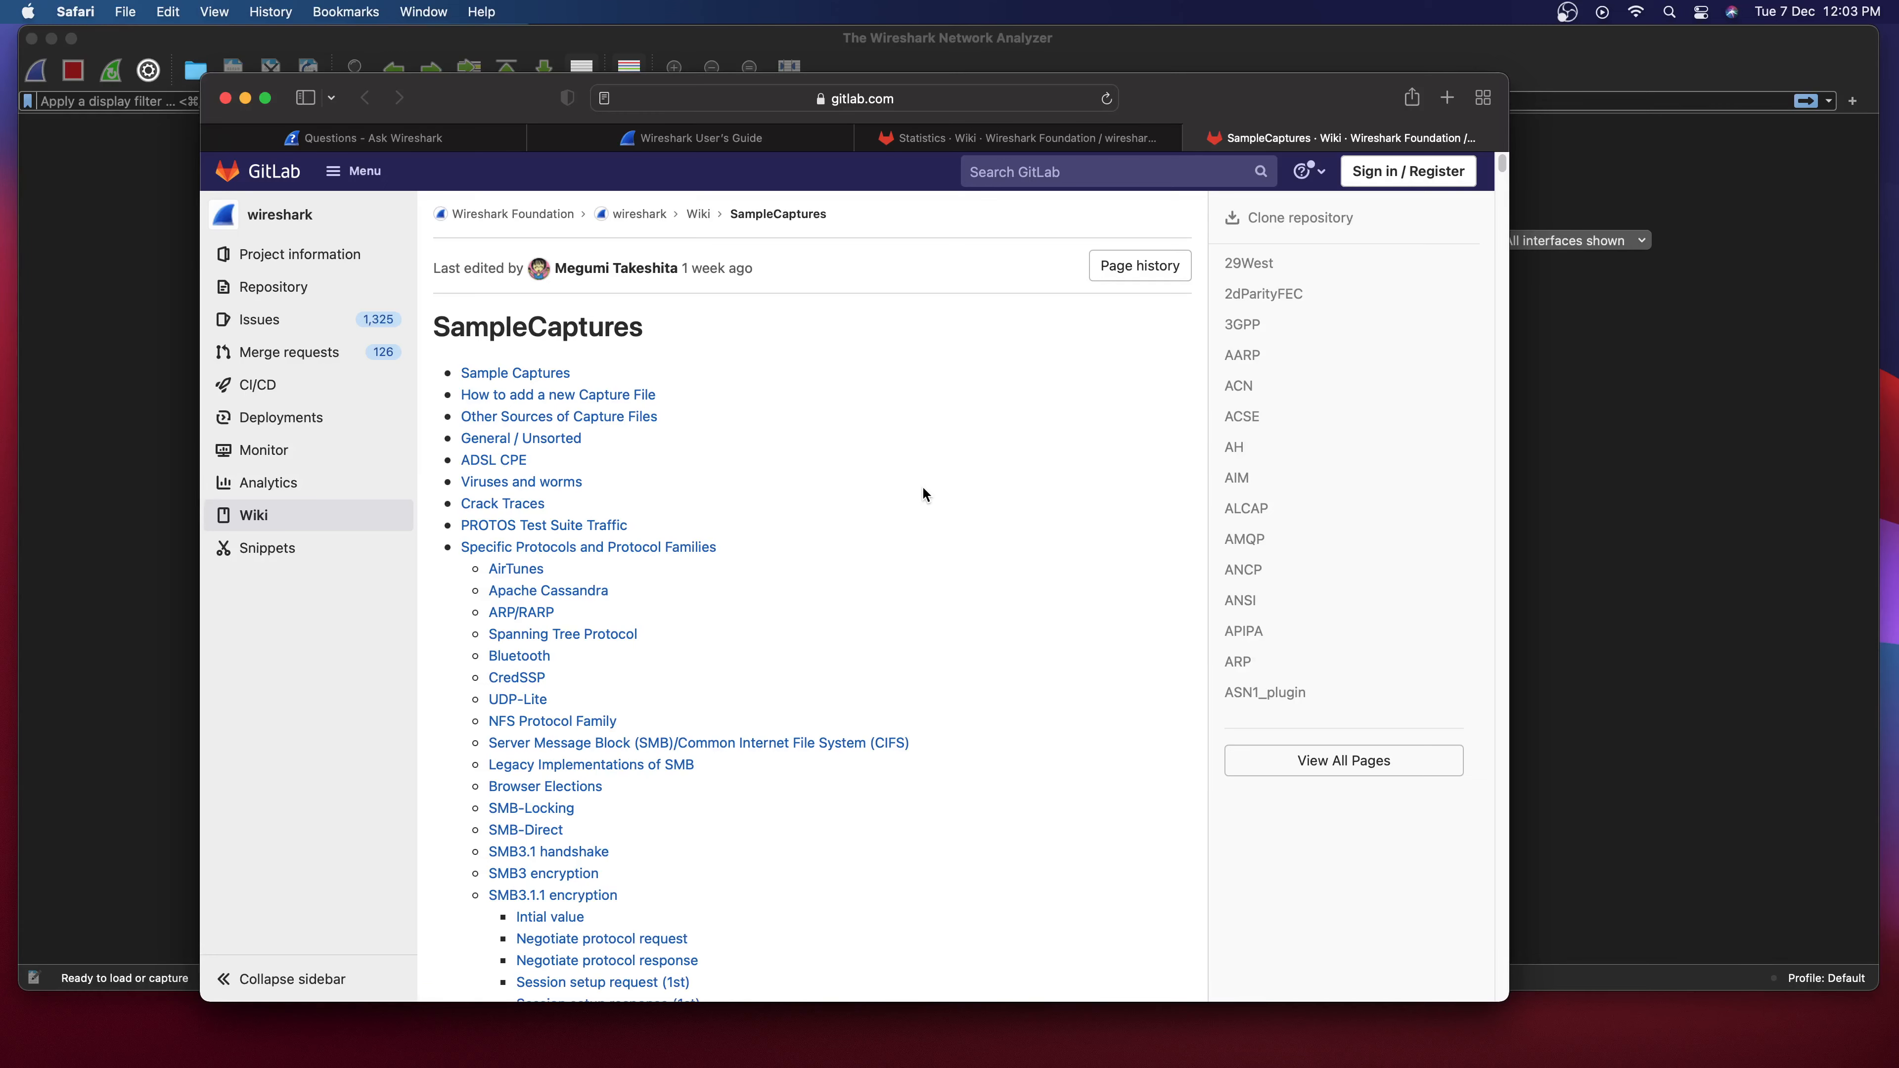
Look through the SampleCaptures wiki page down to the section on other sources of capture files.
{"action": "scroll", "coordinate": [808, 603], "scroll_direction": "down", "scroll_amount": 6}
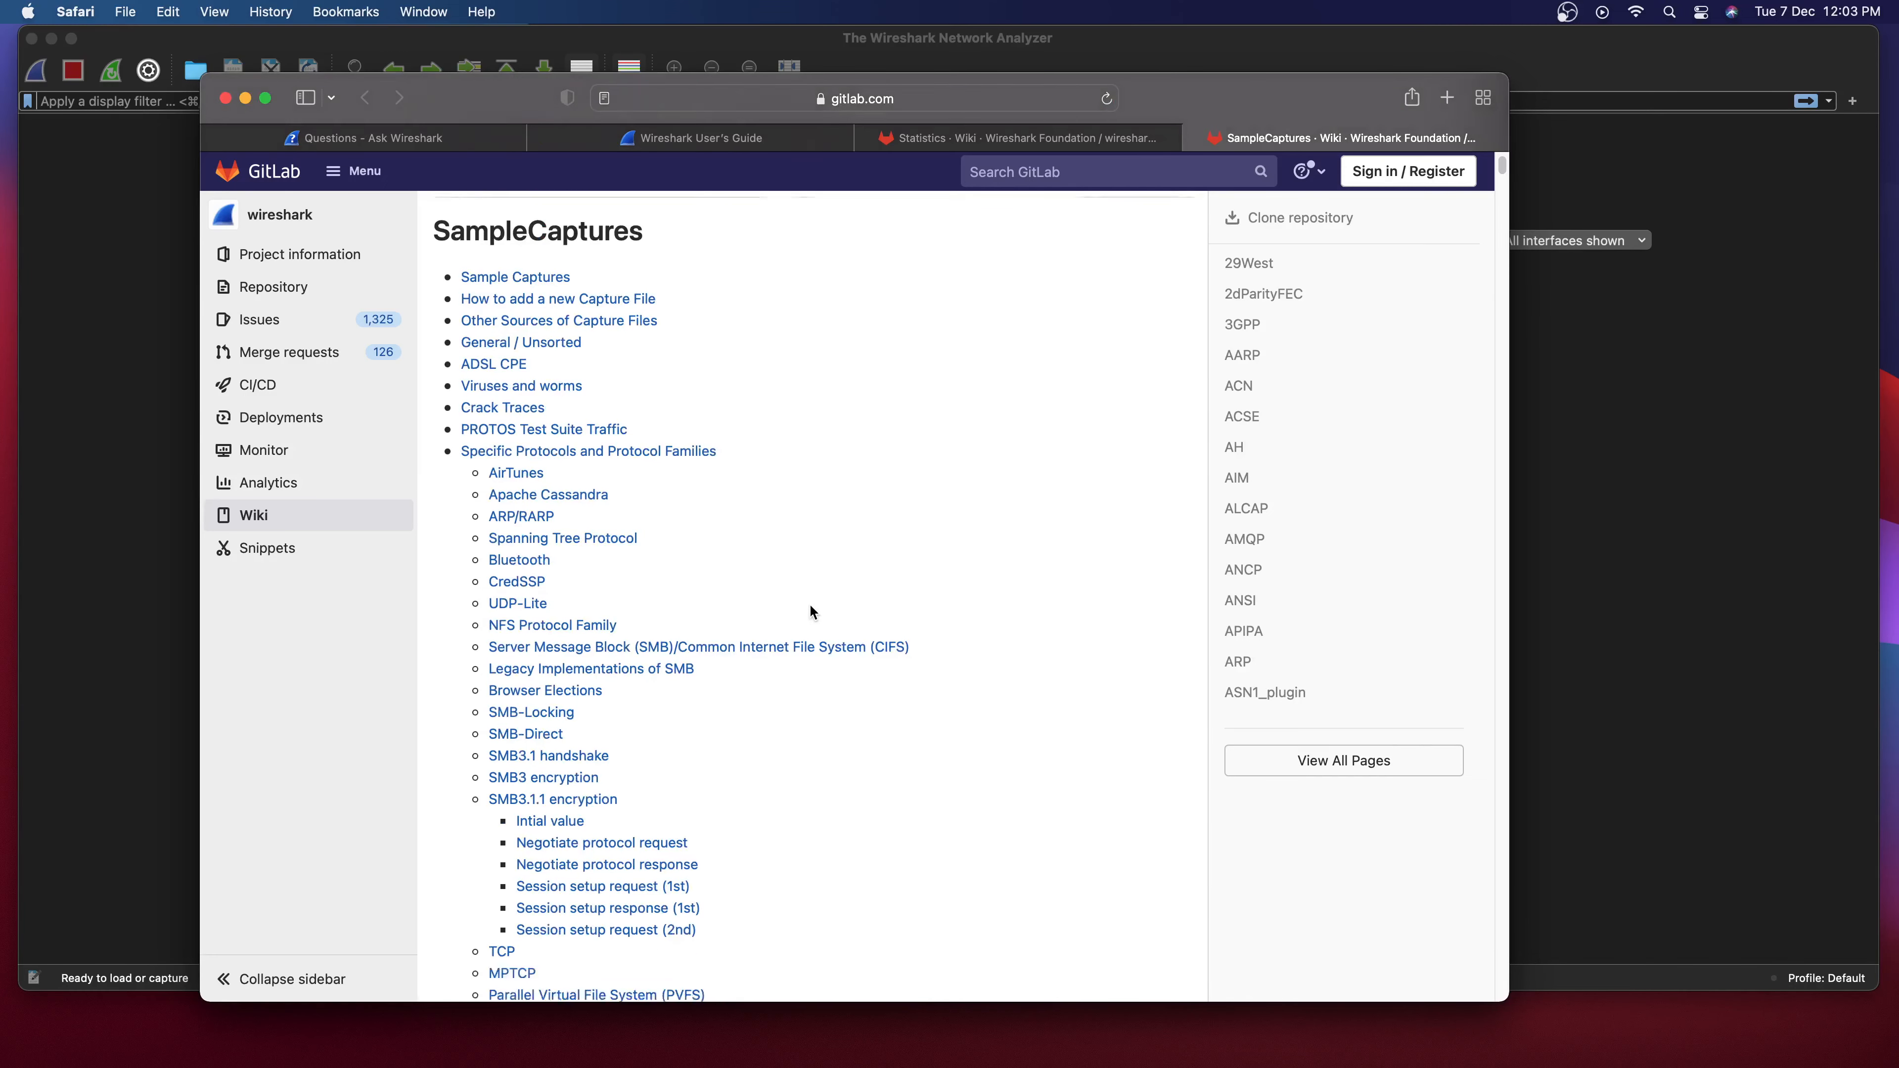
{"action": "scroll", "coordinate": [811, 610], "scroll_direction": "down", "scroll_amount": 15}
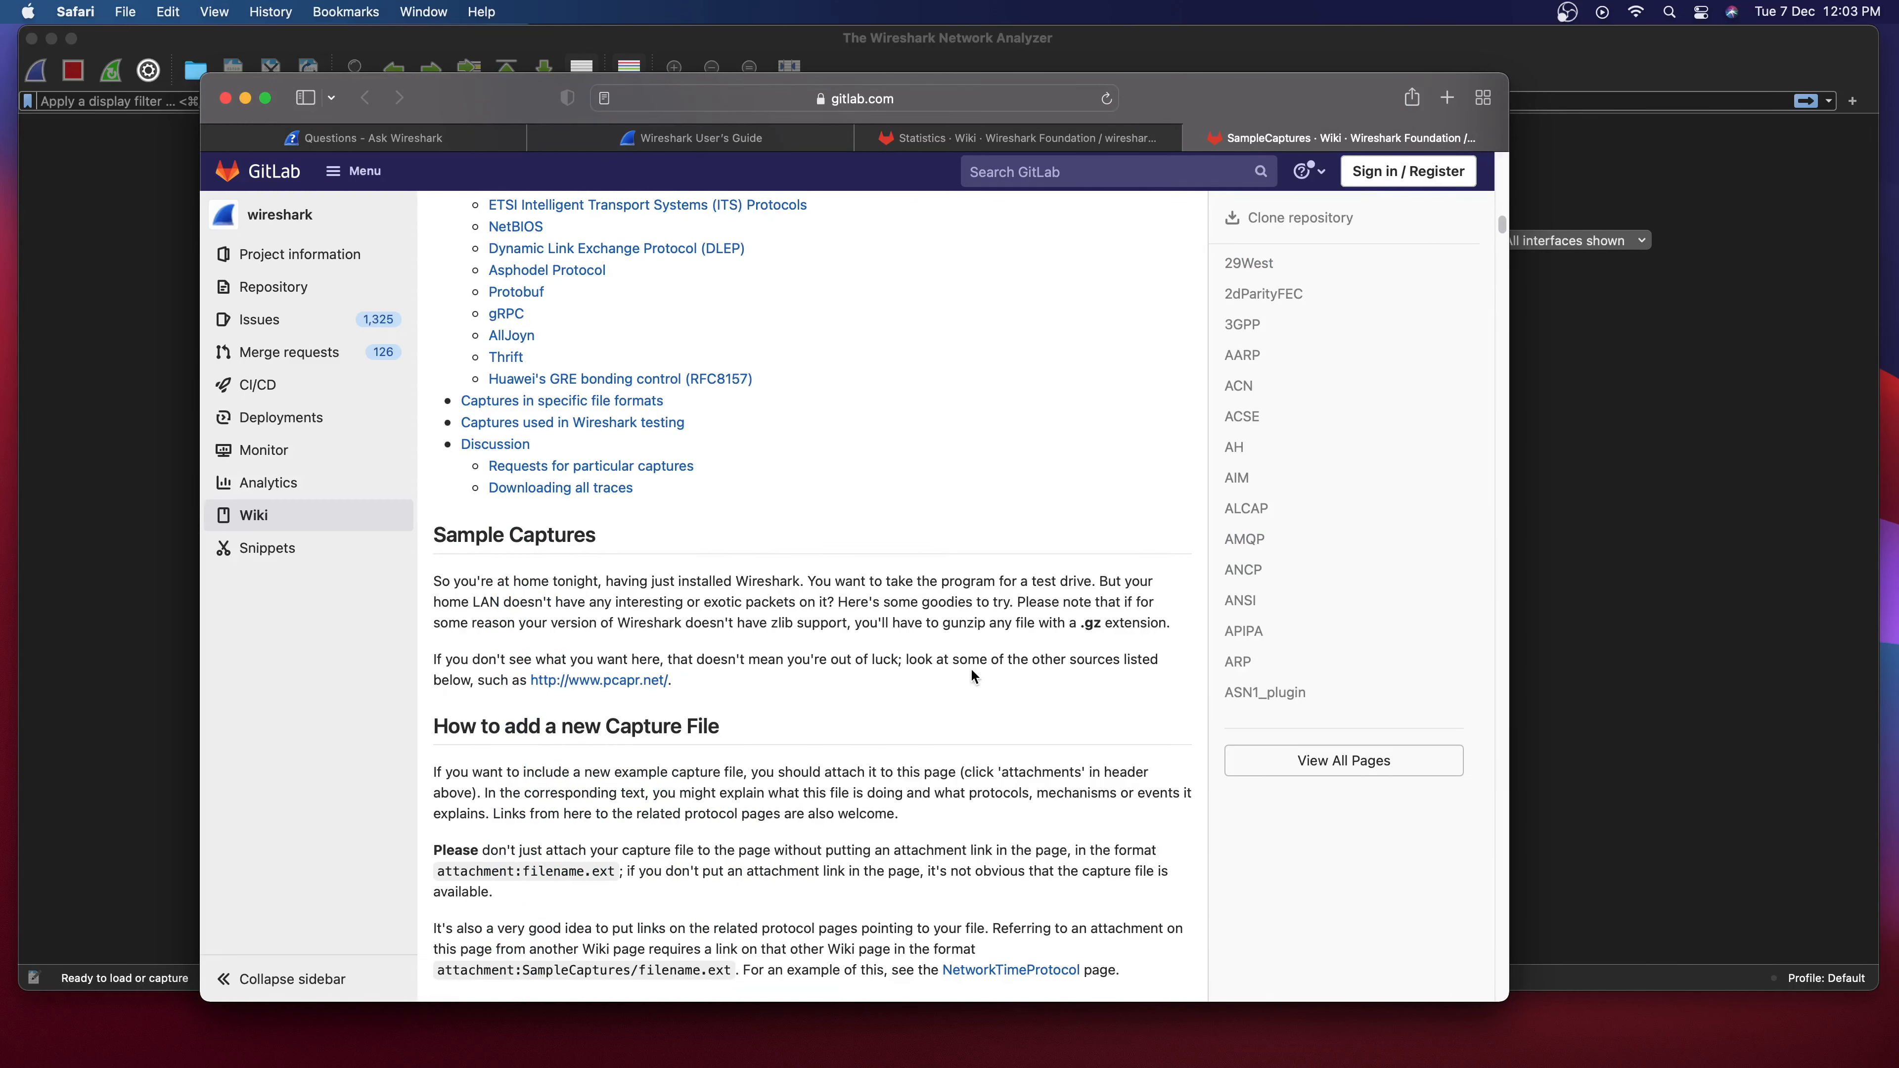
{"action": "scroll", "coordinate": [970, 668], "scroll_direction": "down", "scroll_amount": 10}
{"action": "left_click", "coordinate": [1330, 759]}
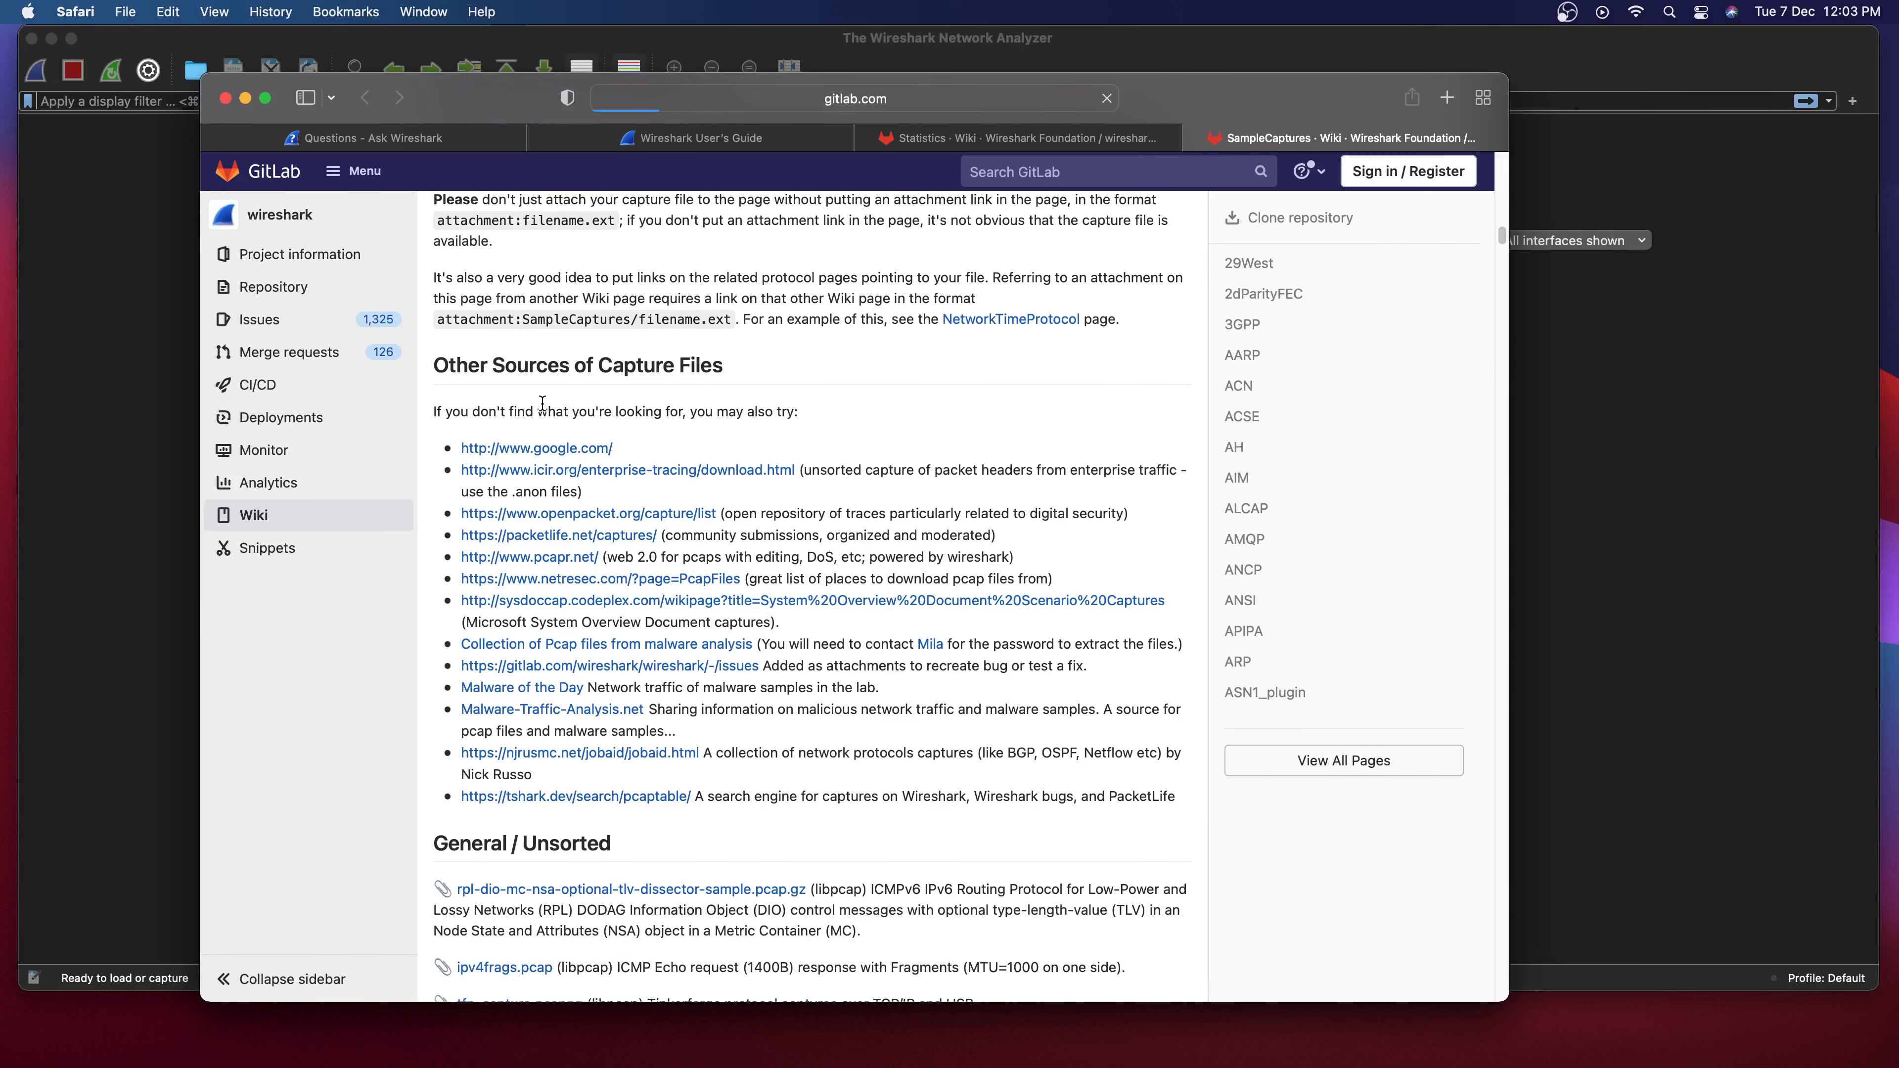
{"action": "scroll", "coordinate": [594, 444], "scroll_direction": "down", "scroll_amount": 5}
{"action": "scroll", "coordinate": [608, 443], "scroll_direction": "up", "scroll_amount": 5}
{"action": "left_click", "coordinate": [364, 99]}
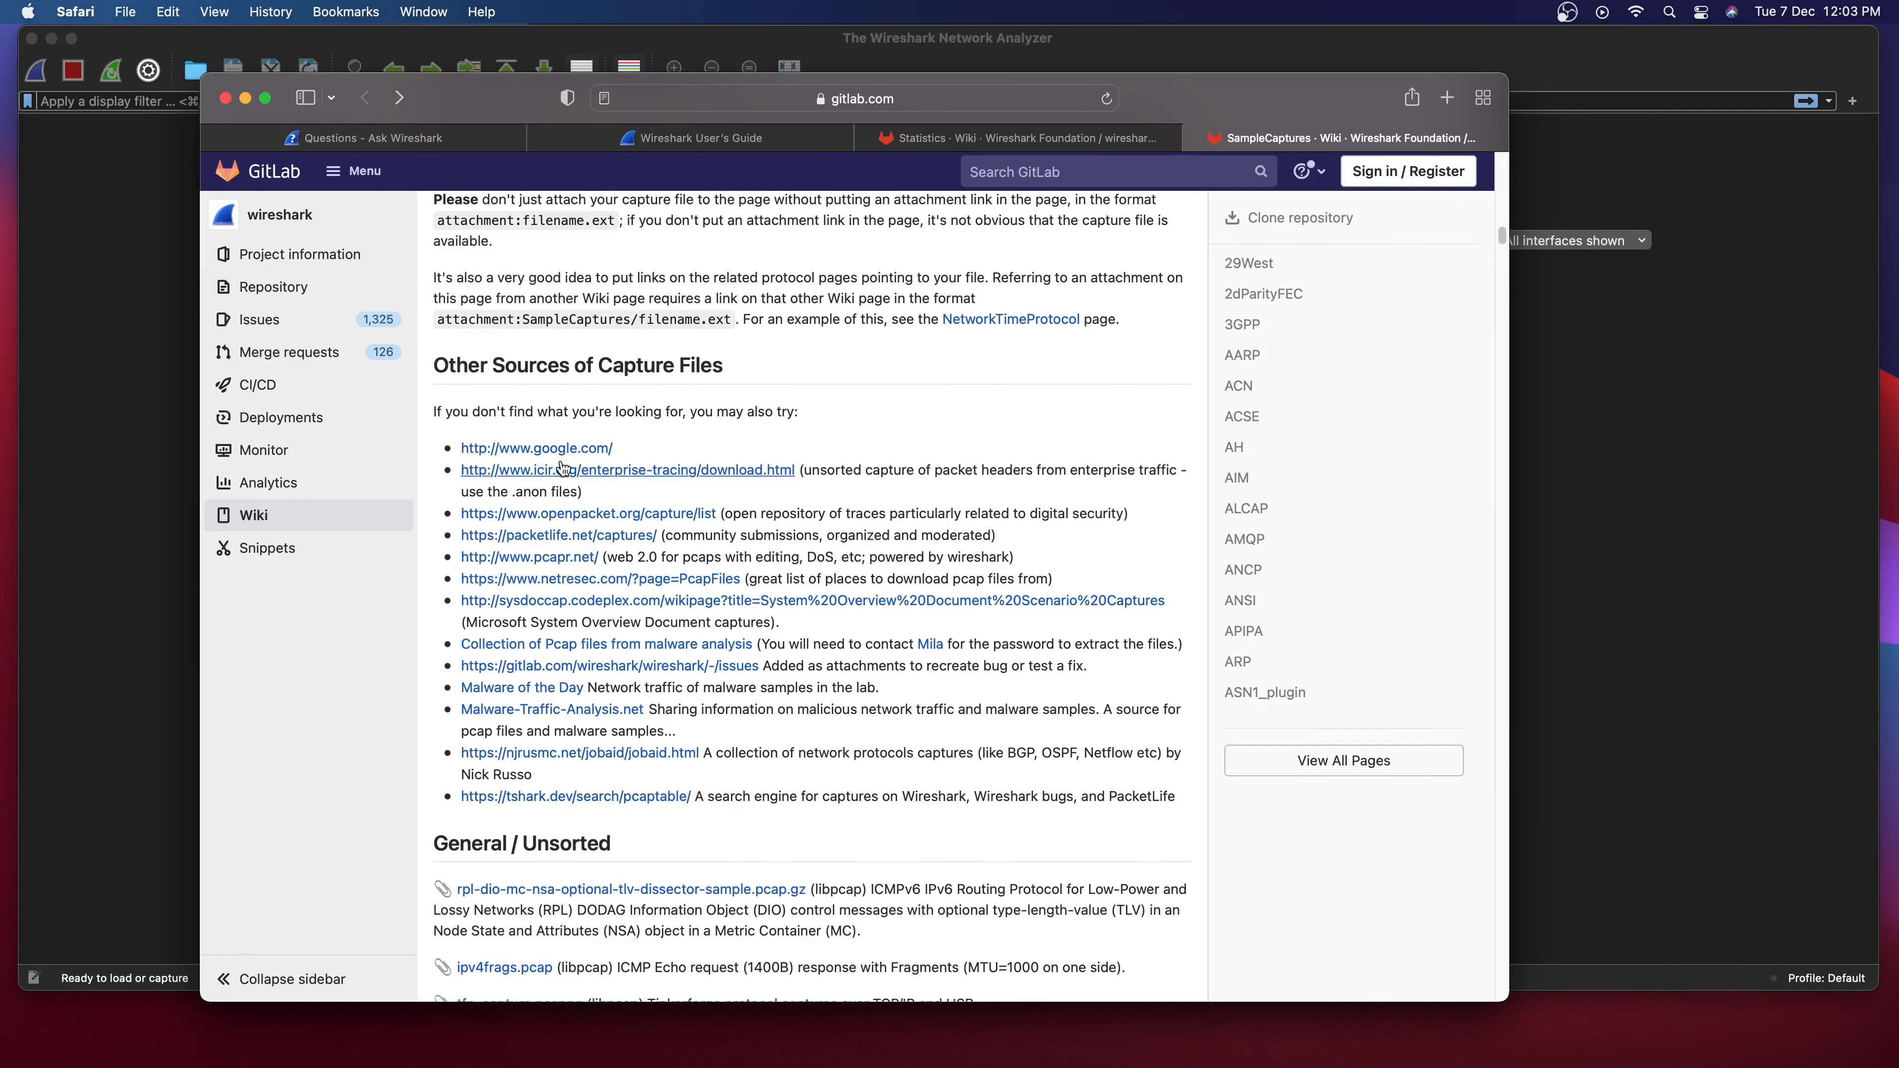
Return to the SampleCaptures contents list and open the Bluetooth section.
{"action": "scroll", "coordinate": [768, 457], "scroll_direction": "up", "scroll_amount": 20}
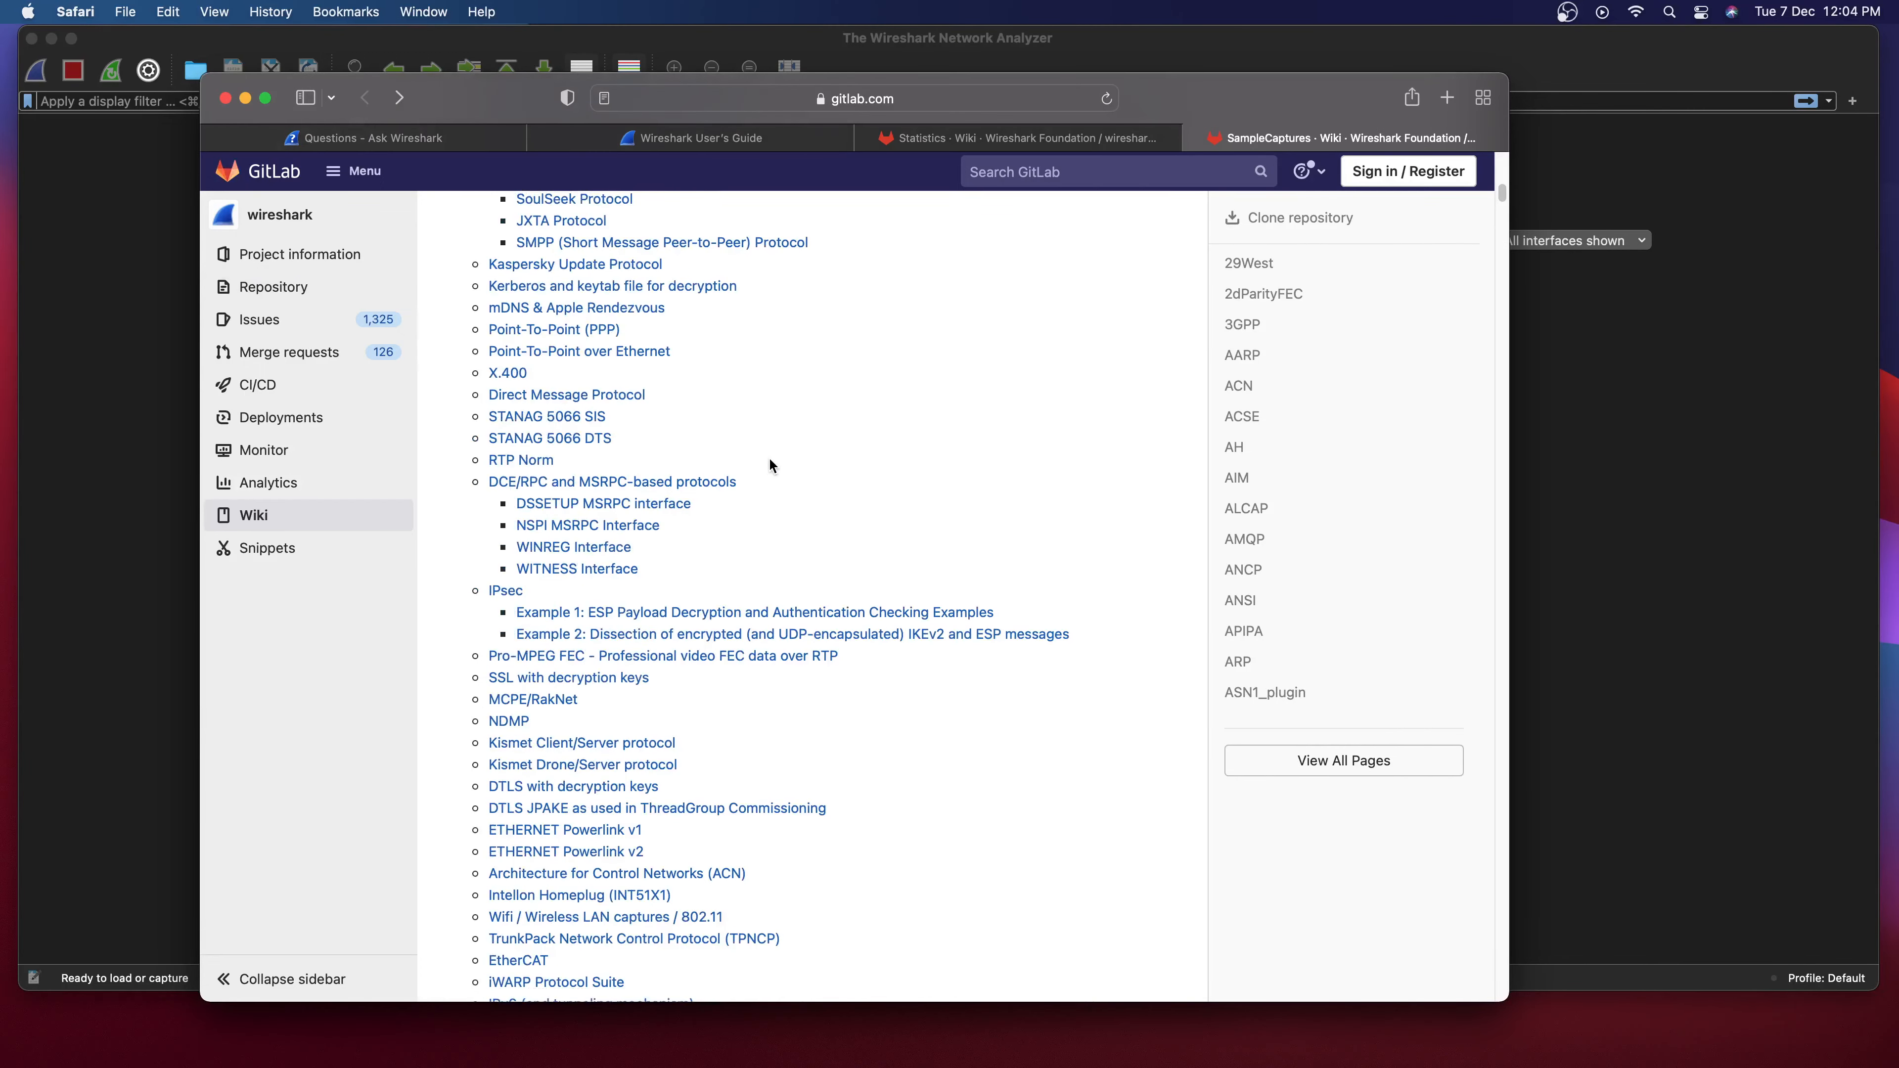
{"action": "scroll", "coordinate": [768, 457], "scroll_direction": "up", "scroll_amount": 8}
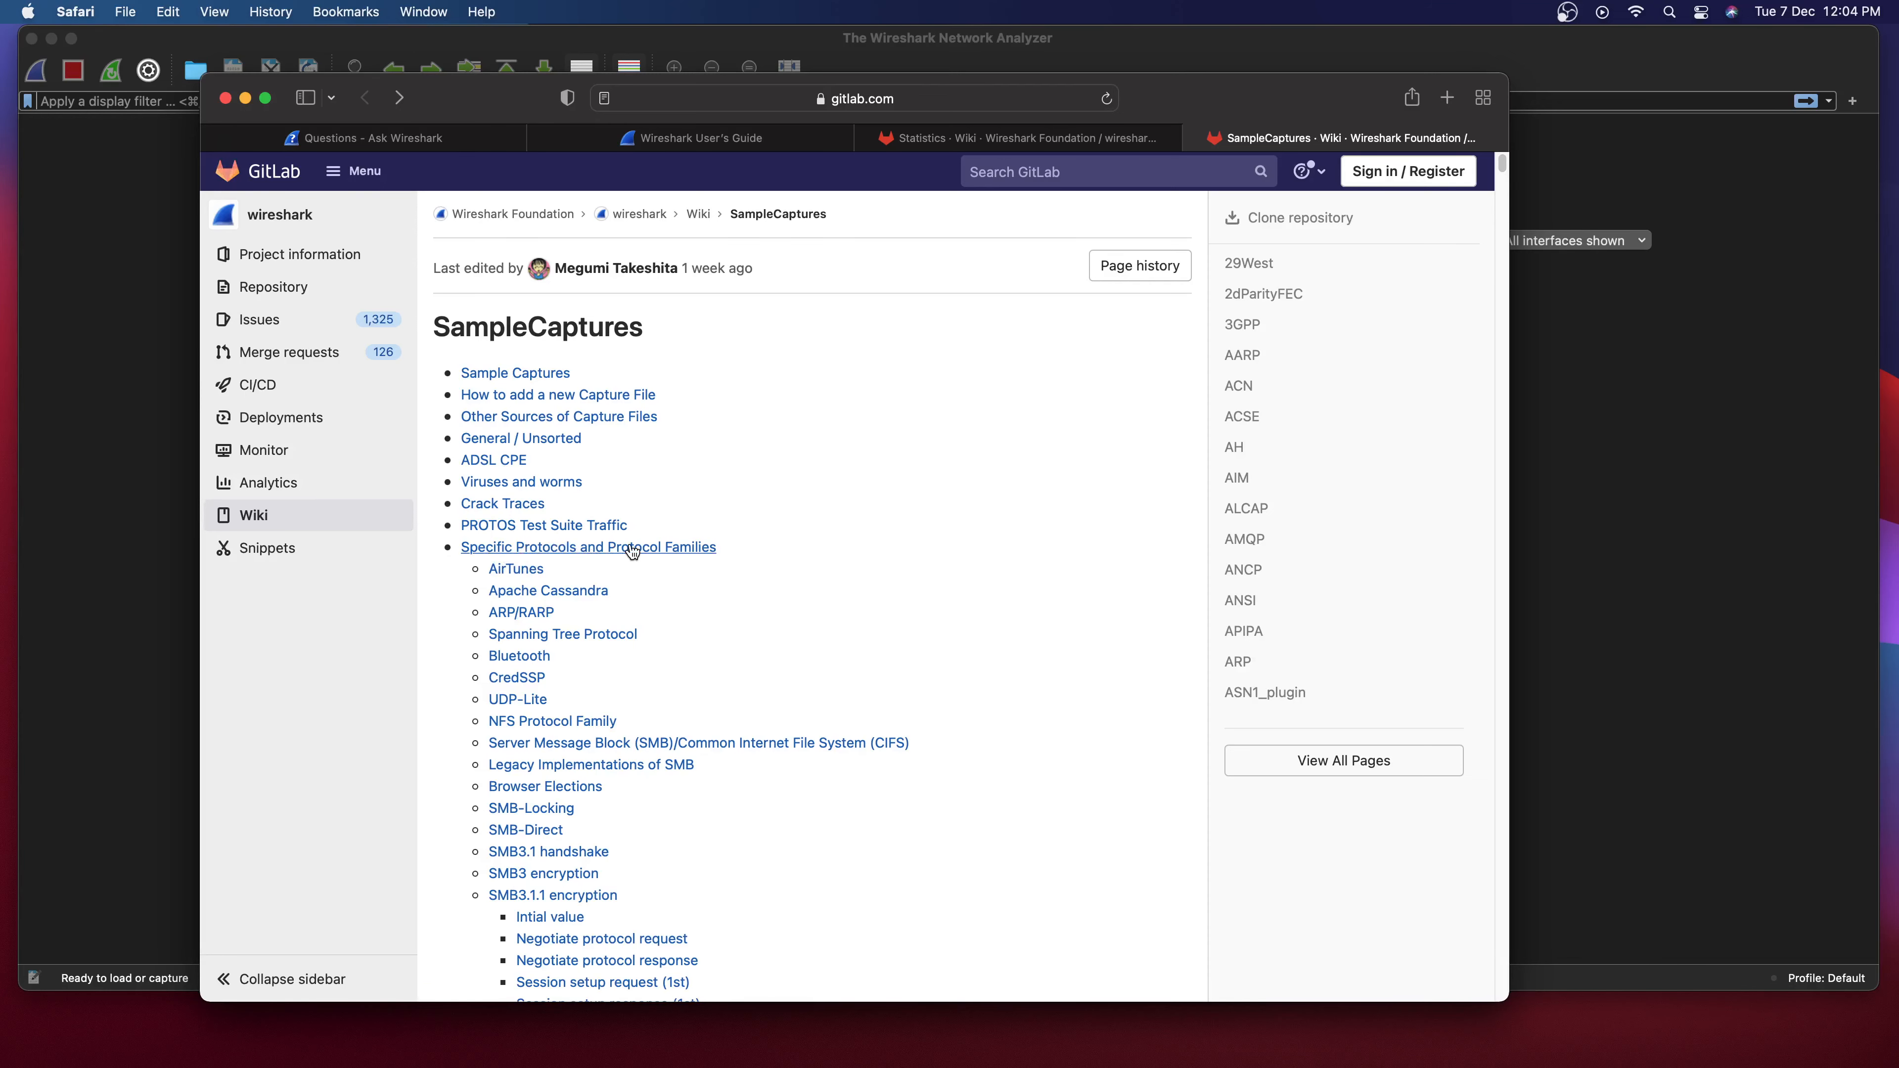
{"action": "scroll", "coordinate": [598, 555], "scroll_direction": "down", "scroll_amount": 3}
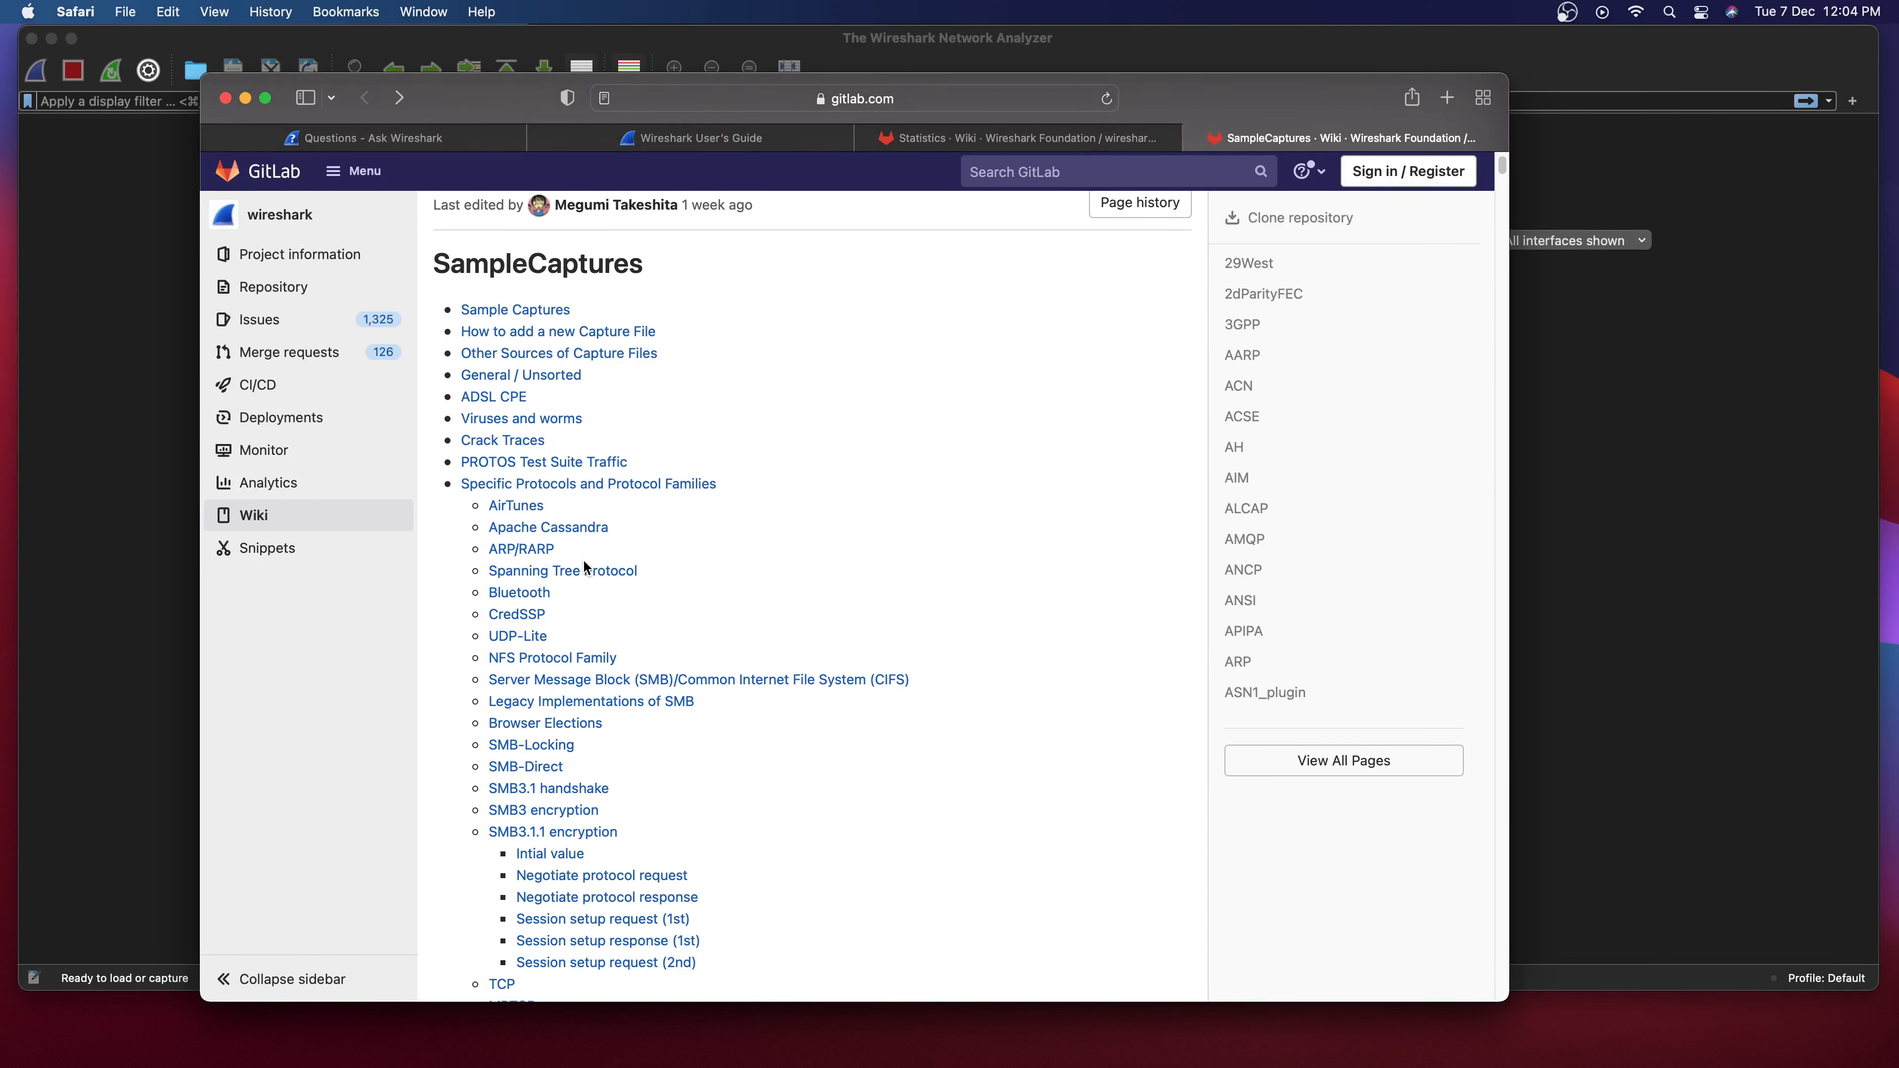
{"action": "left_click", "coordinate": [530, 566]}
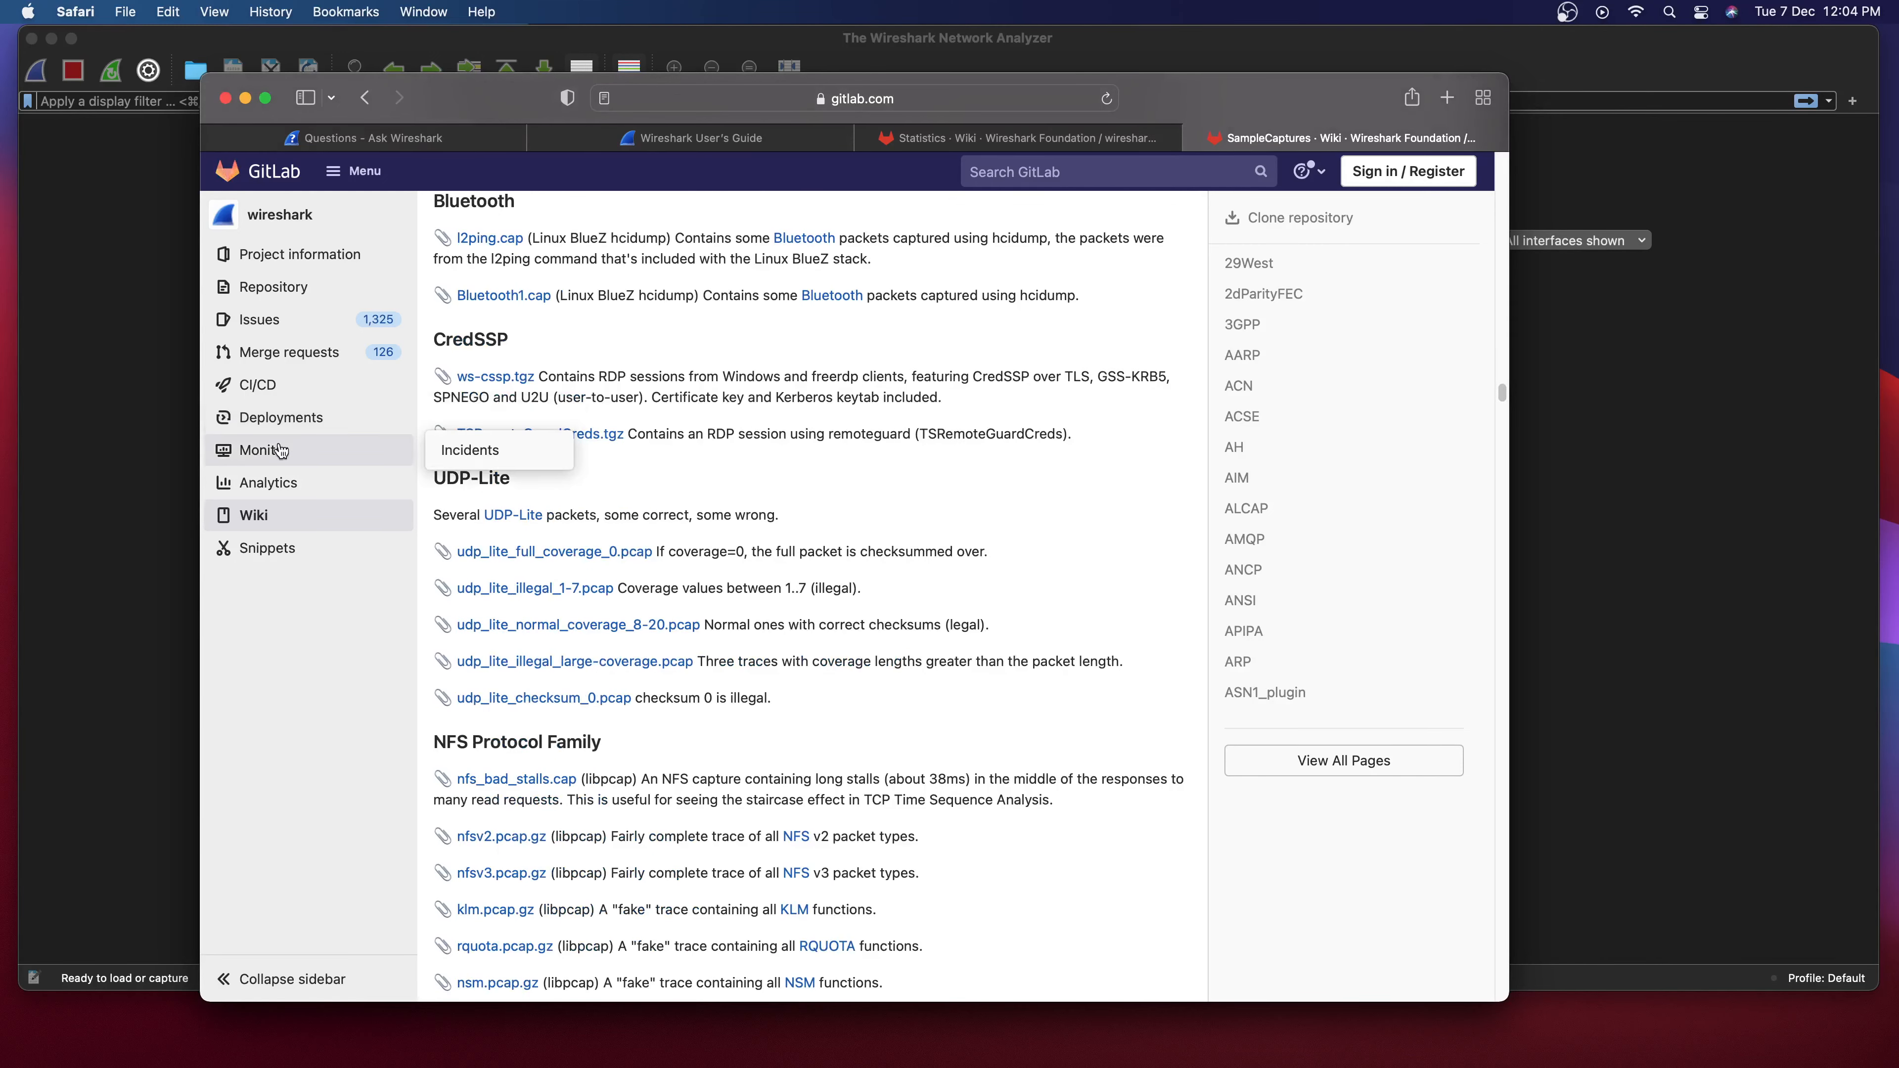
Switch to Wireshark and start a live capture on the Thunderbolt Bridge: bridge0 interface.
{"action": "left_click", "coordinate": [159, 451]}
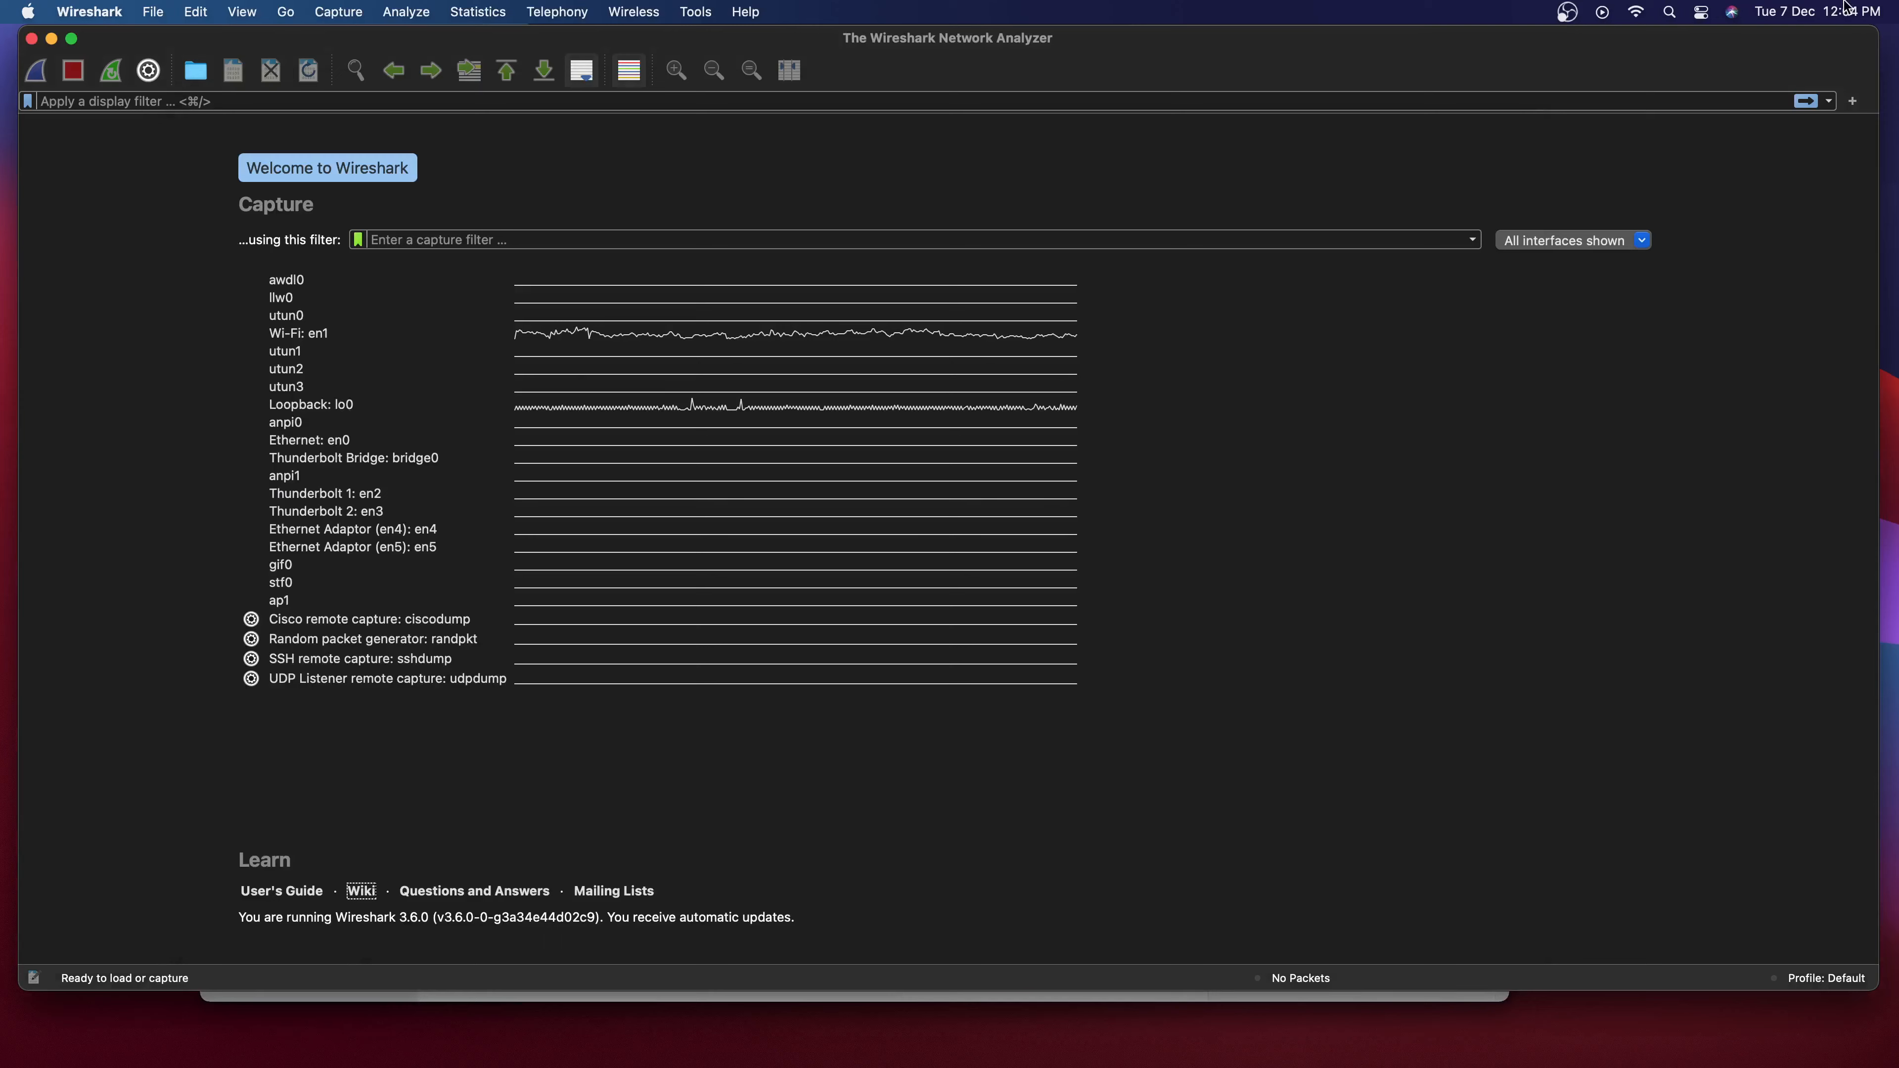
{"action": "left_click", "coordinate": [339, 366]}
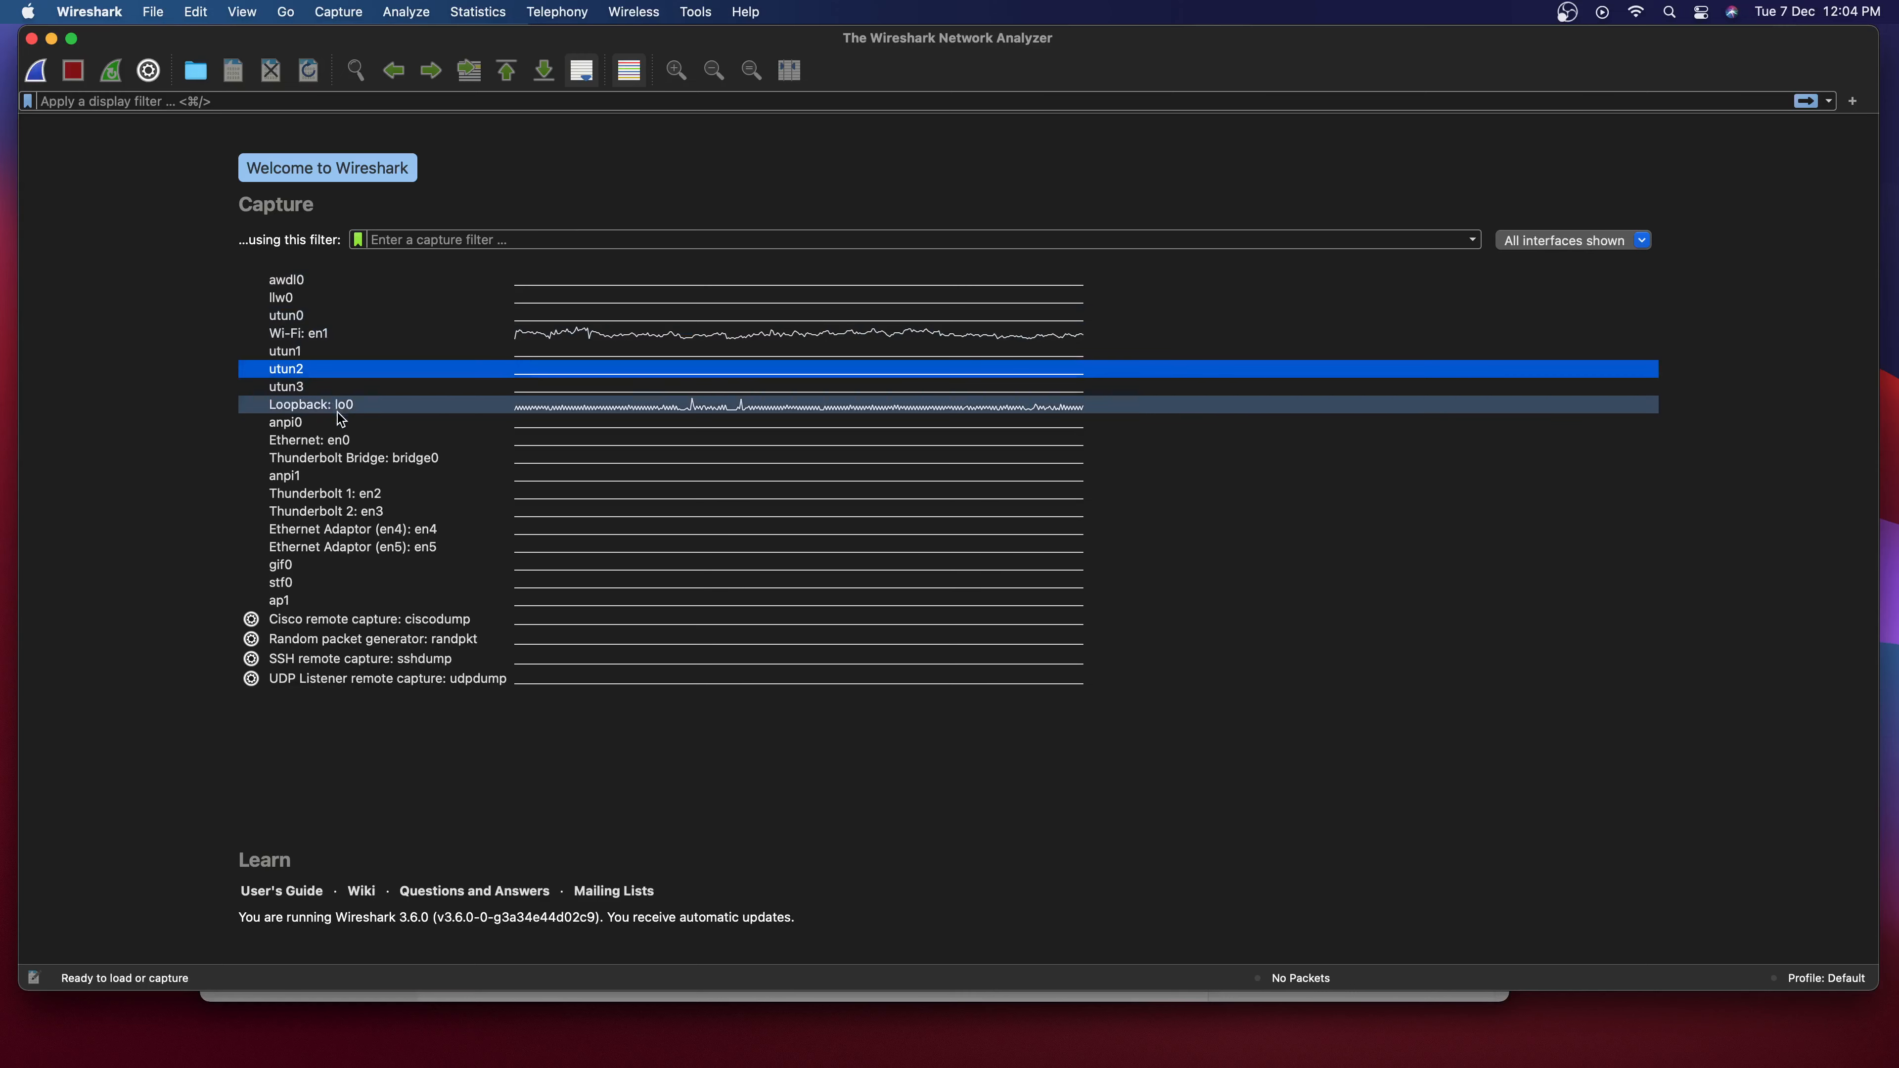
{"action": "left_click", "coordinate": [345, 459]}
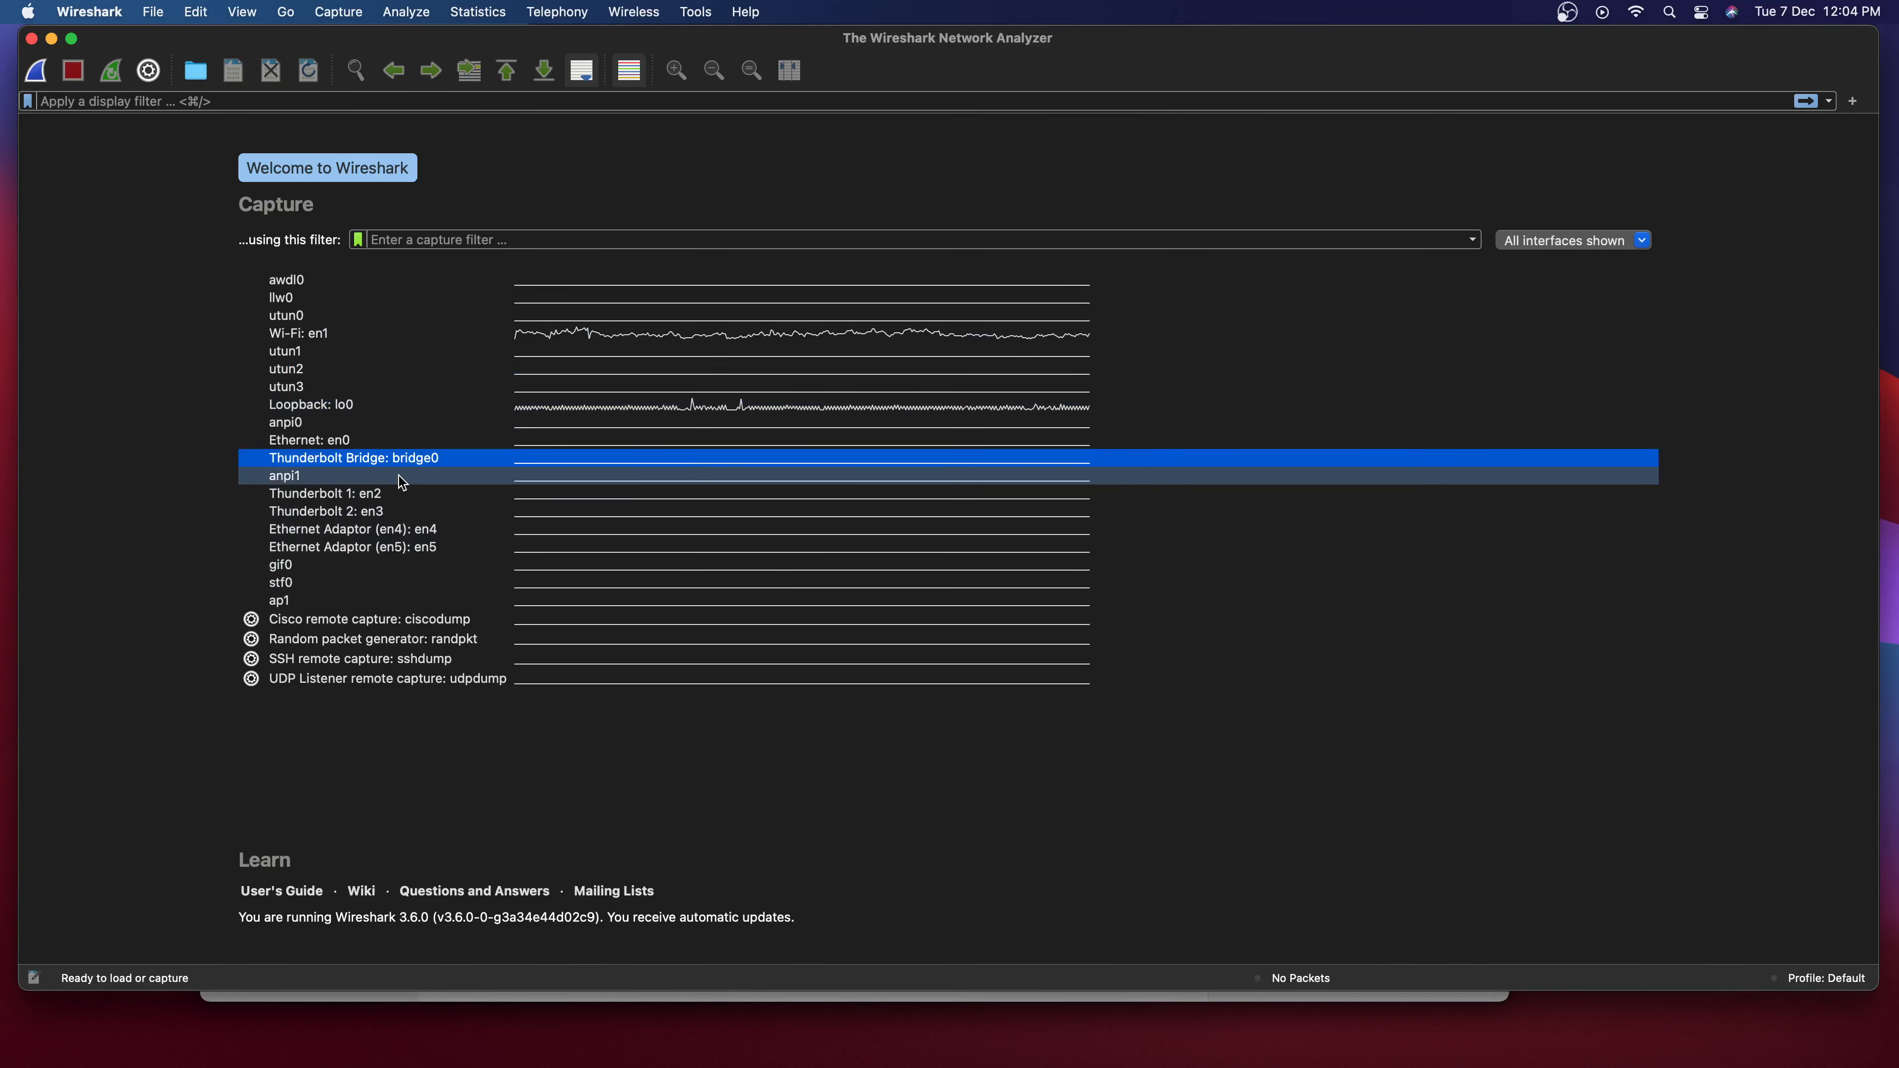
{"action": "double_click", "coordinate": [398, 458]}
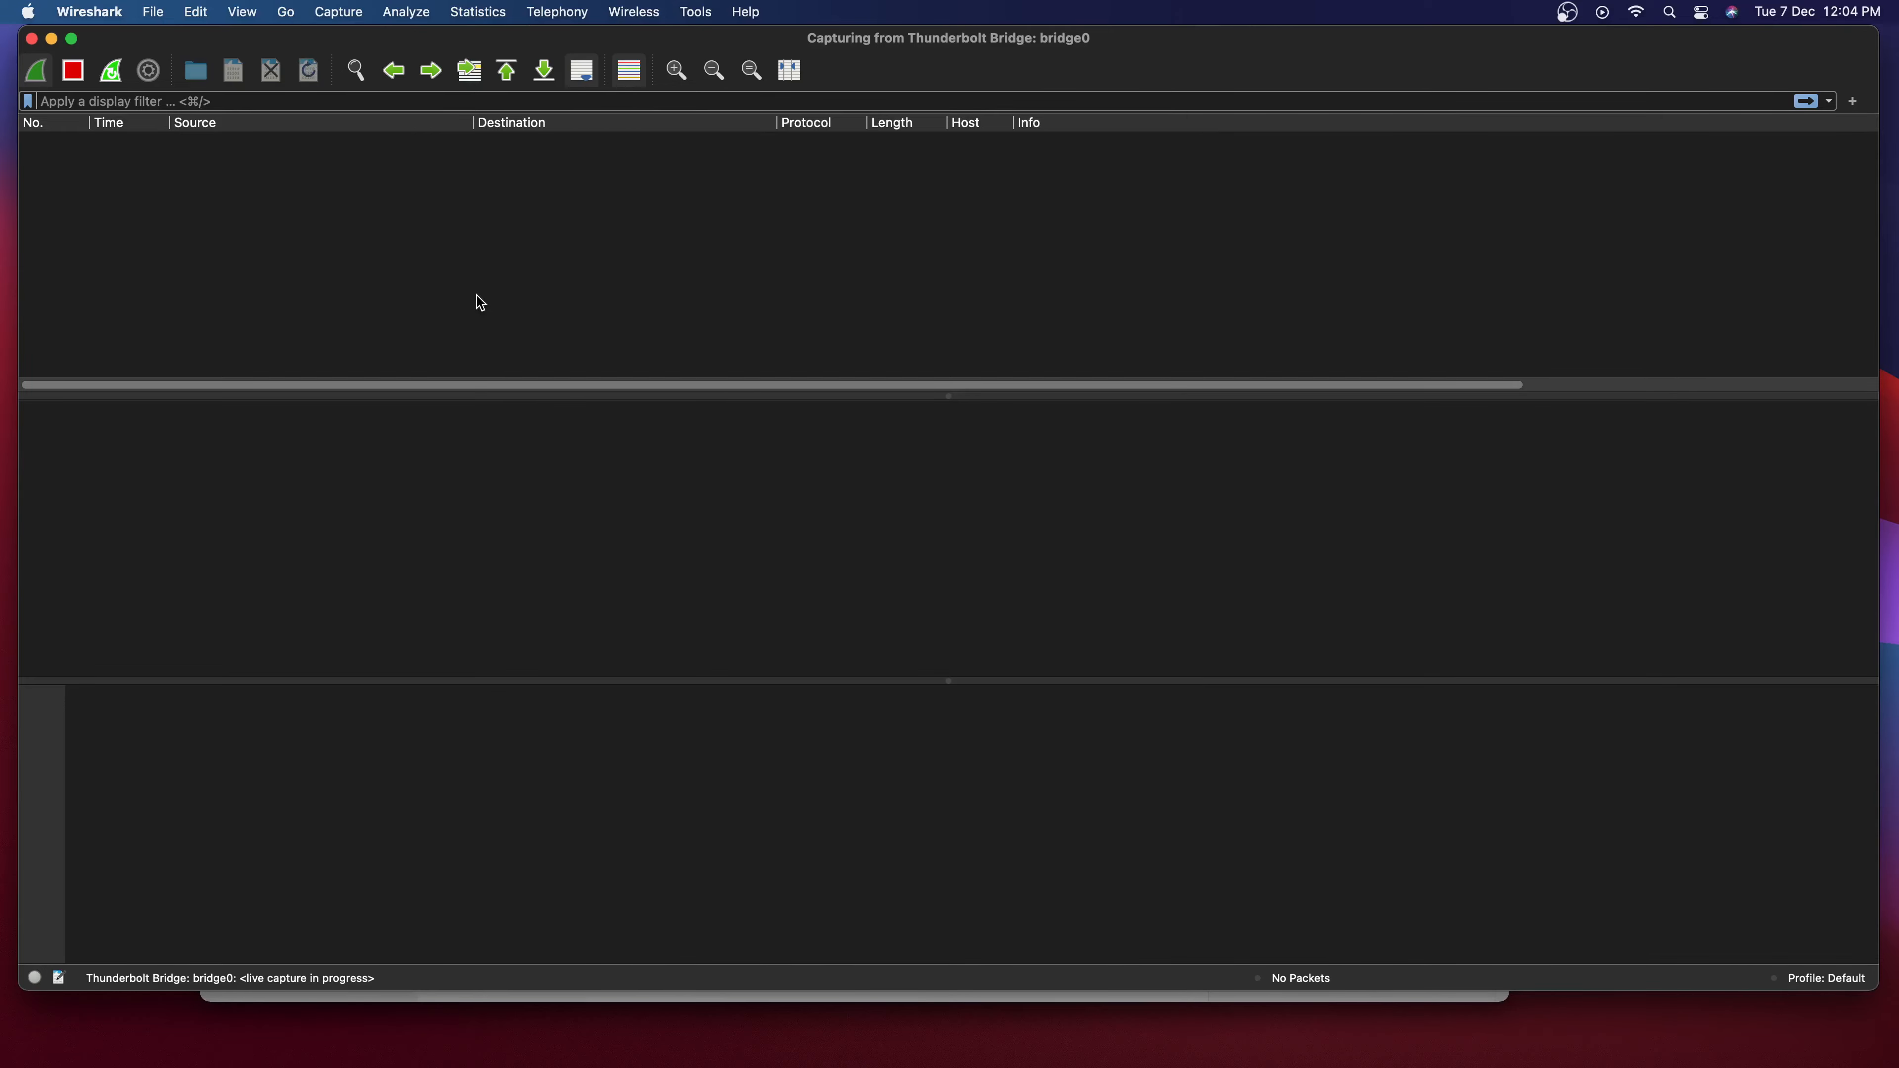
Switch back to Safari and examine the sample capture files from UDP-Lite through the routing protocols and SNMP.
{"action": "key", "text": "super+Tab"}
{"action": "scroll", "coordinate": [708, 494], "scroll_direction": "down", "scroll_amount": 1}
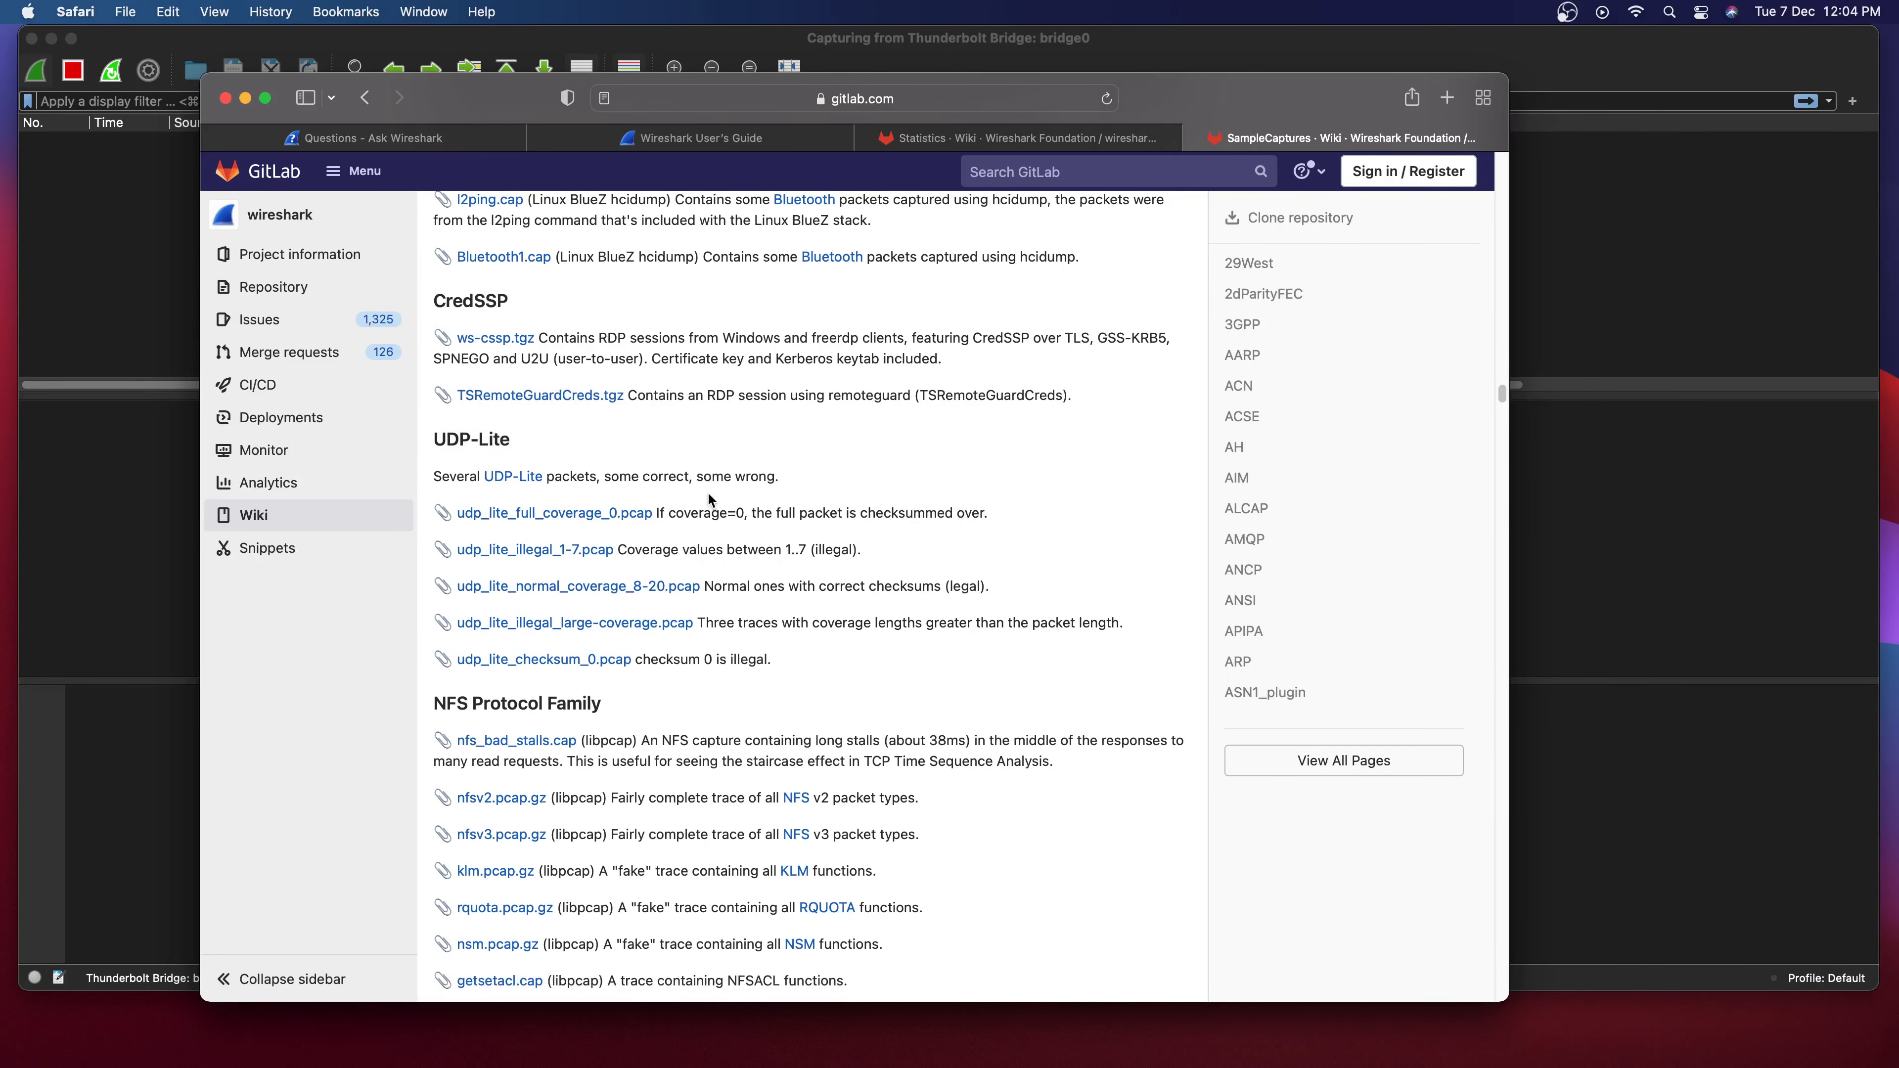
{"action": "scroll", "coordinate": [701, 484], "scroll_direction": "down", "scroll_amount": 5}
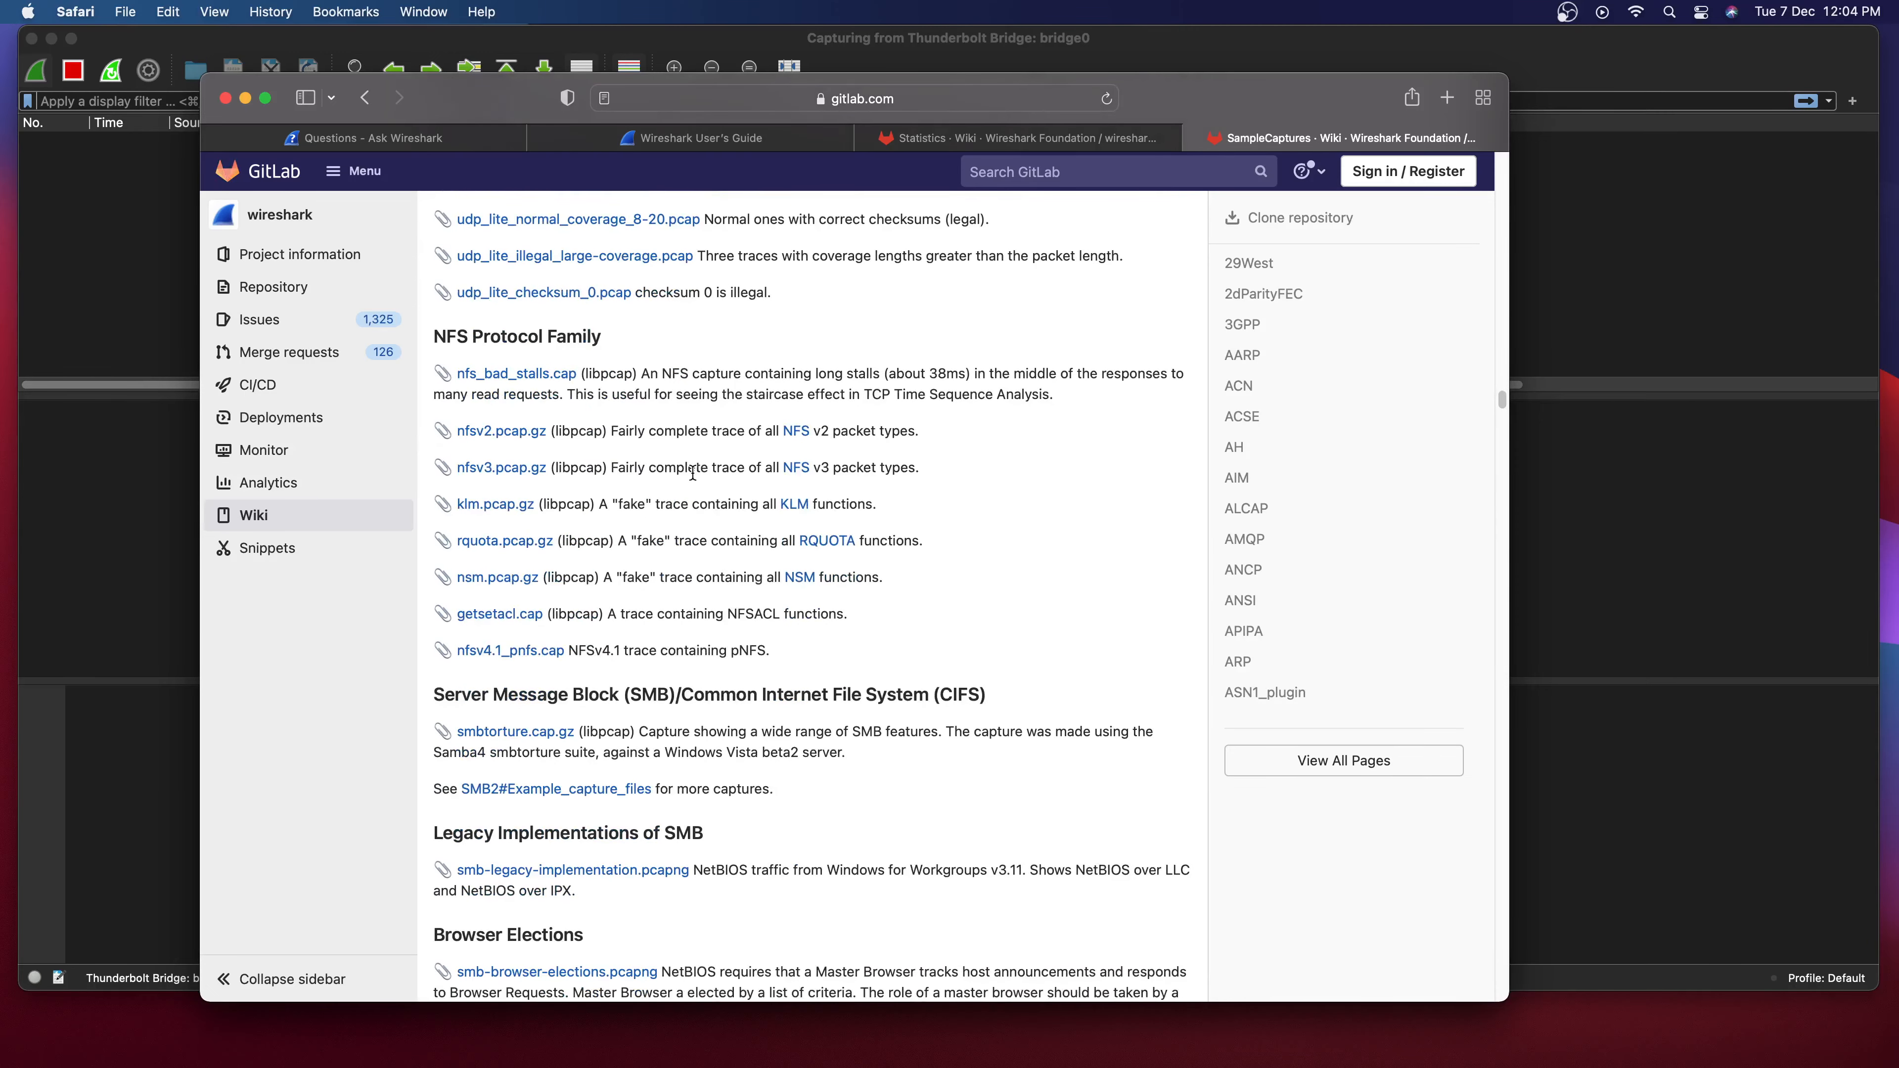
{"action": "scroll", "coordinate": [692, 473], "scroll_direction": "down", "scroll_amount": 10}
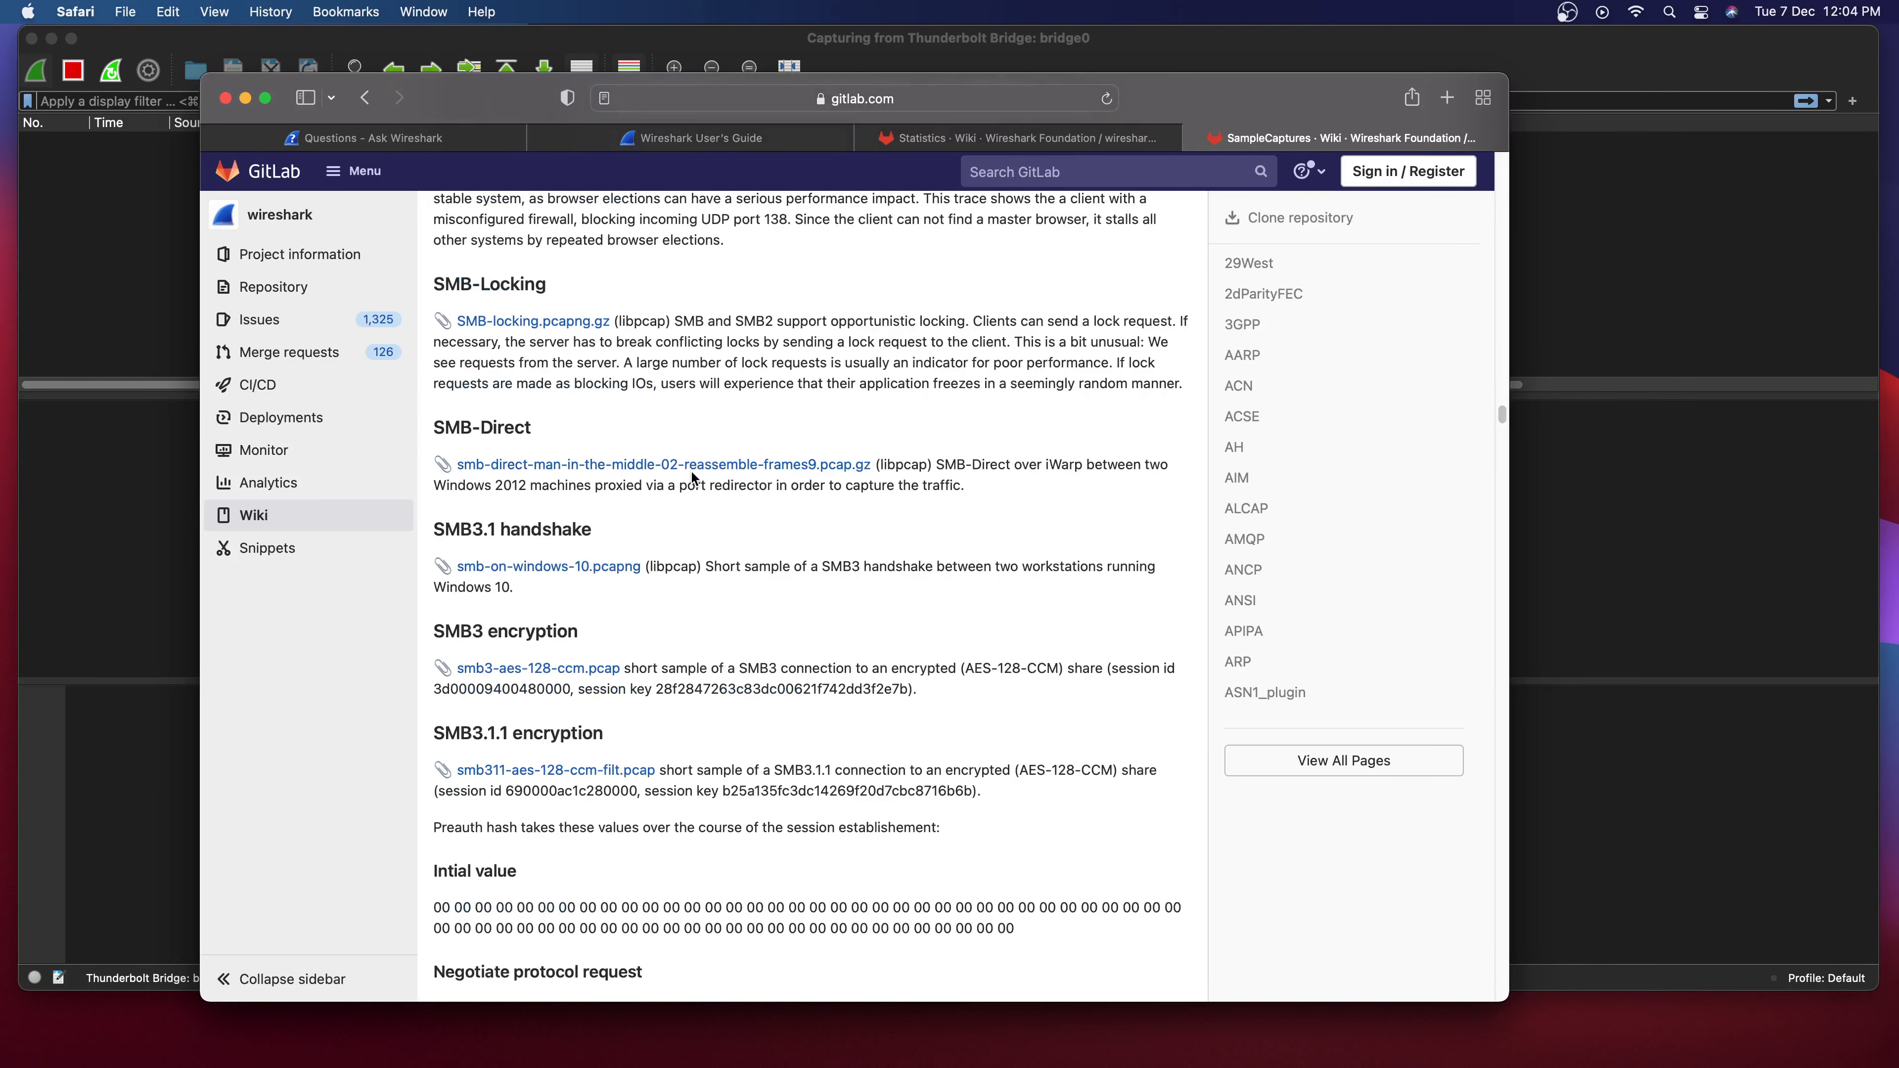
{"action": "scroll", "coordinate": [692, 476], "scroll_direction": "down", "scroll_amount": 9}
{"action": "scroll", "coordinate": [695, 524], "scroll_direction": "down", "scroll_amount": 6}
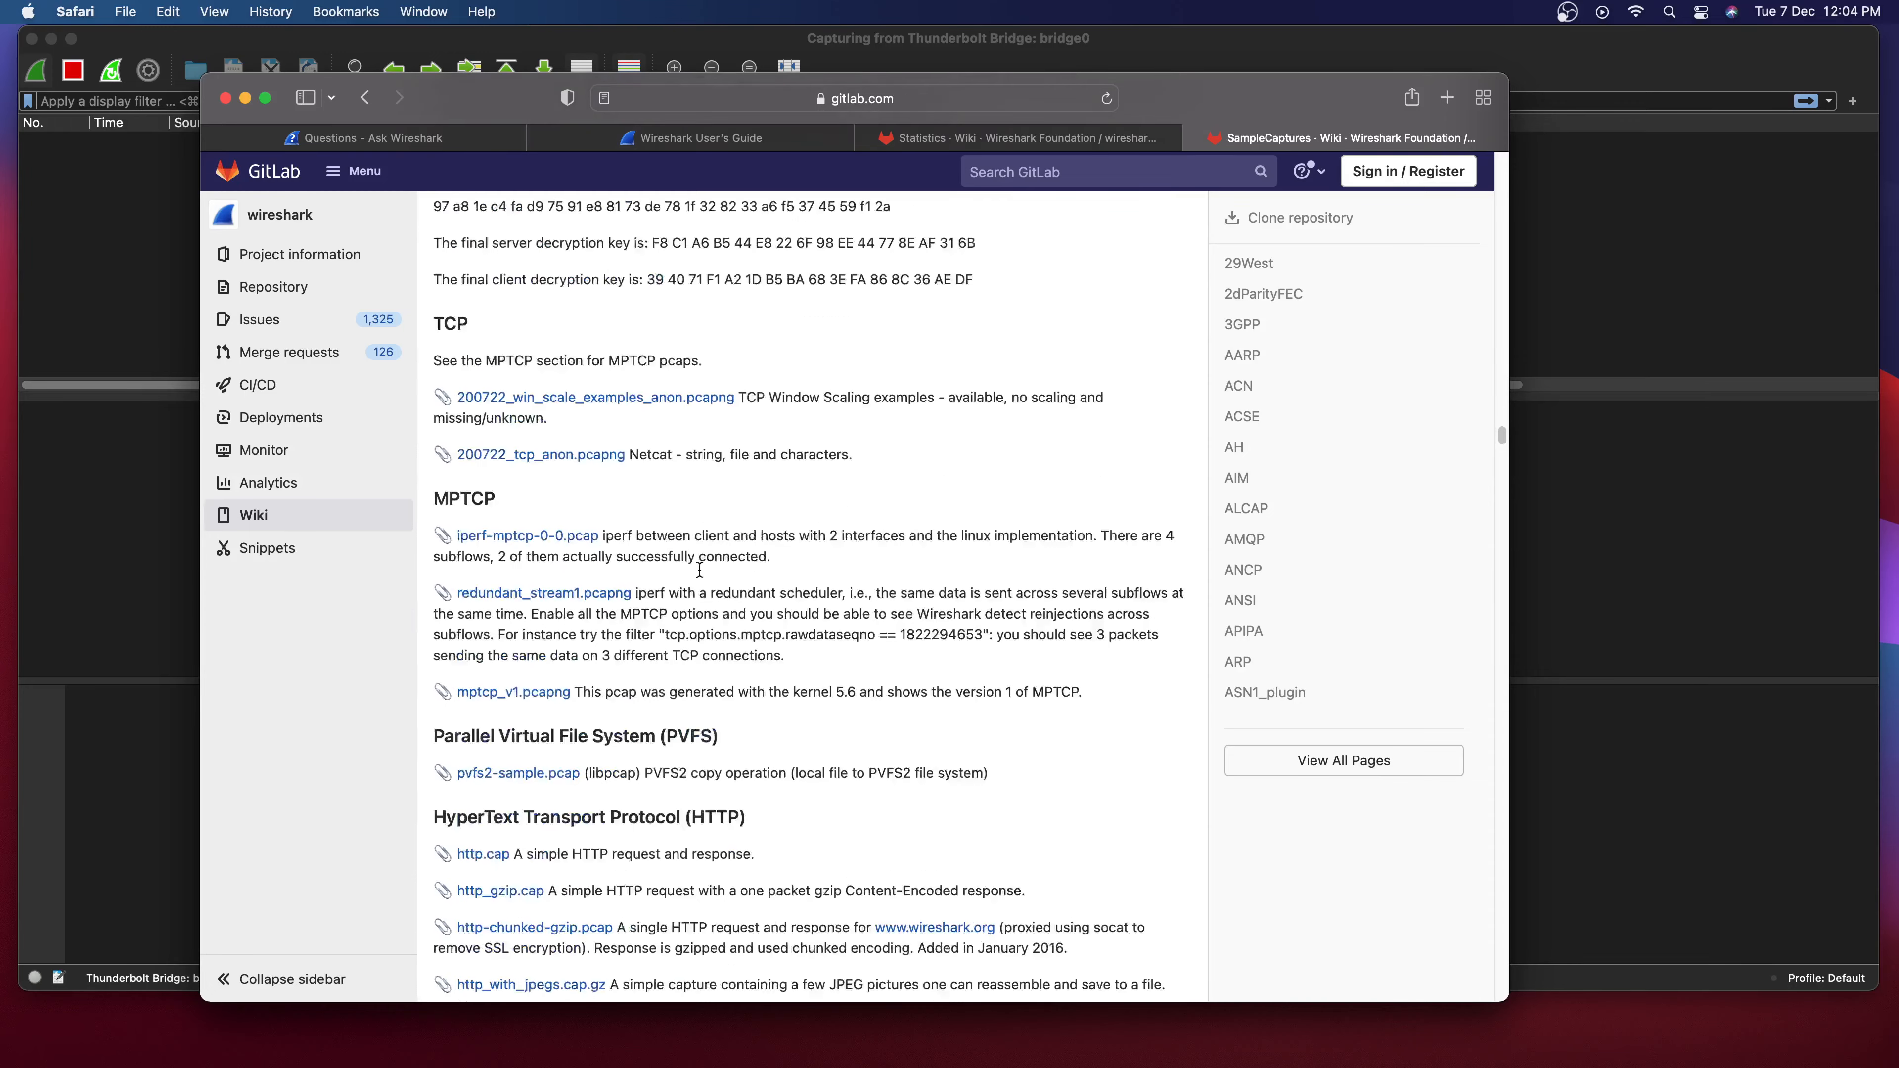
{"action": "scroll", "coordinate": [697, 564], "scroll_direction": "down", "scroll_amount": 7}
{"action": "scroll", "coordinate": [695, 559], "scroll_direction": "up", "scroll_amount": 5}
{"action": "scroll", "coordinate": [696, 558], "scroll_direction": "down", "scroll_amount": 19}
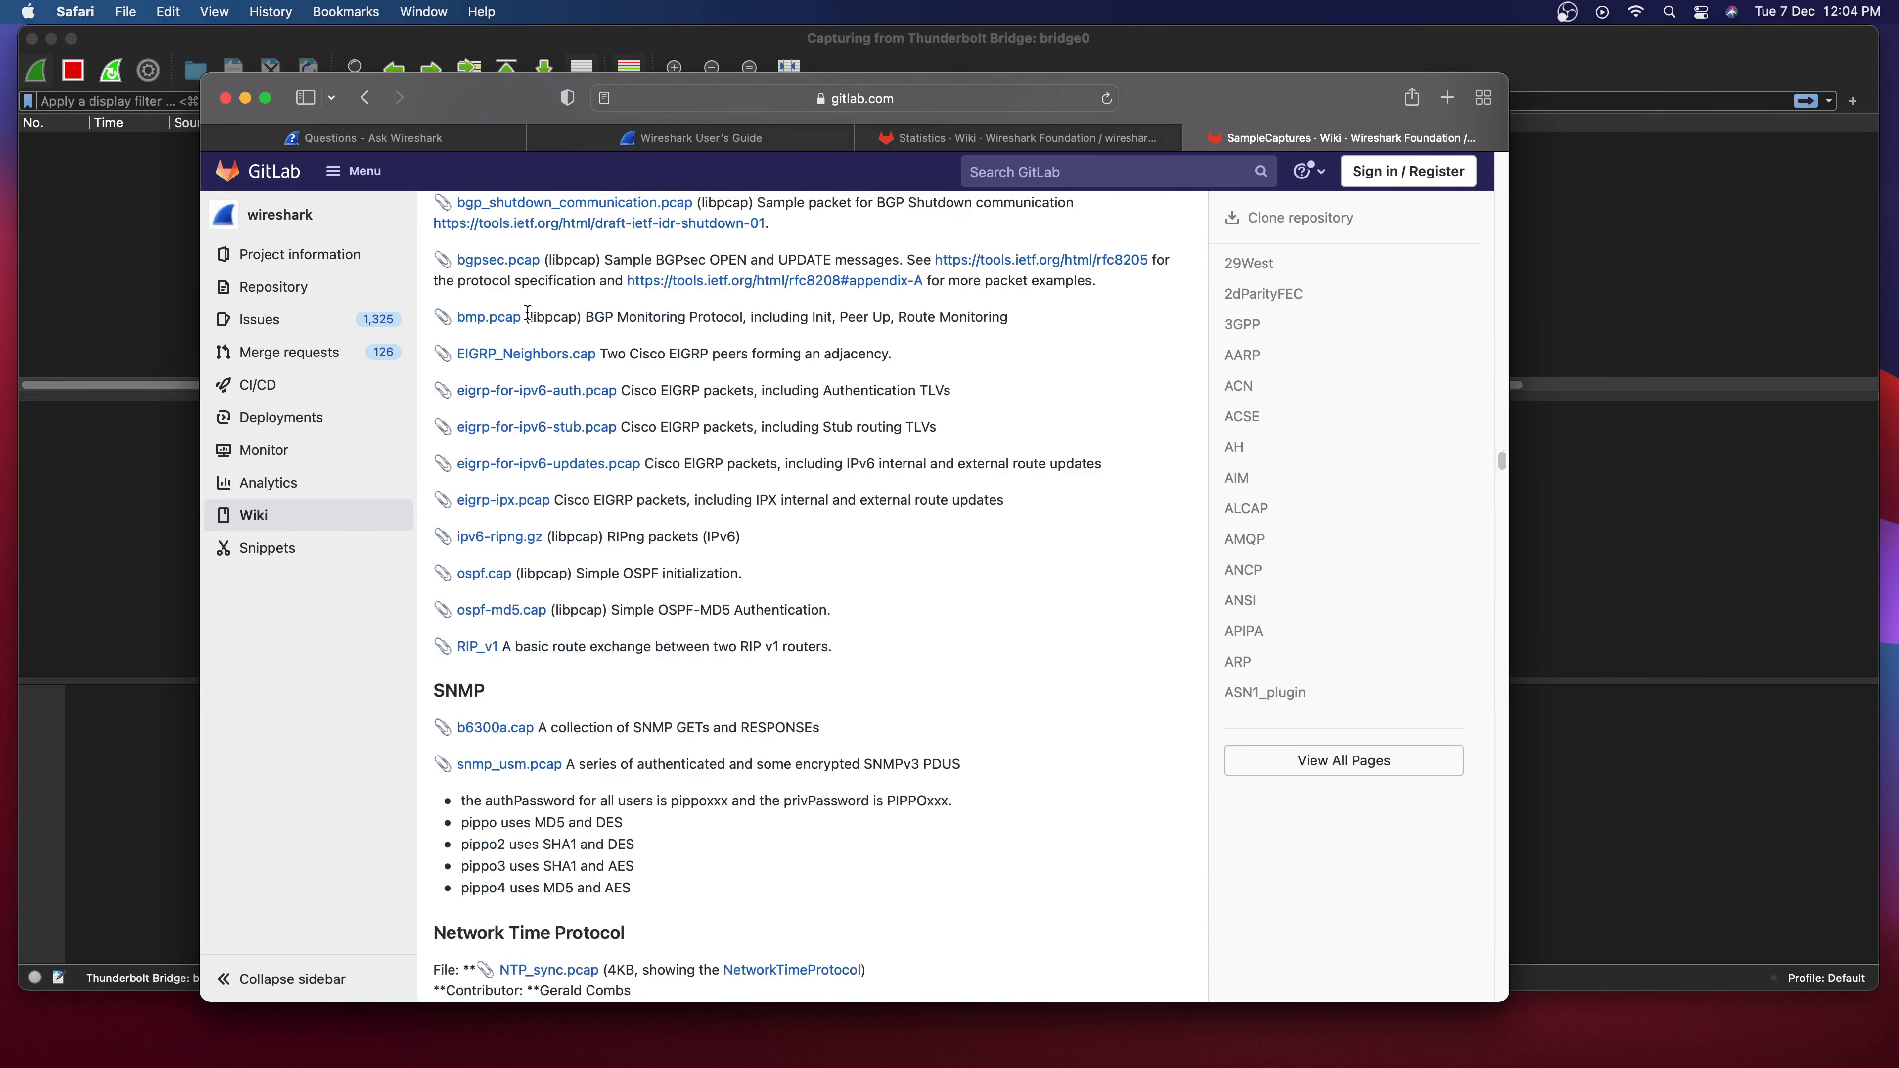
Go back to the SampleCaptures contents list and examine the full list of protocols and protocol families.
{"action": "left_click", "coordinate": [364, 97]}
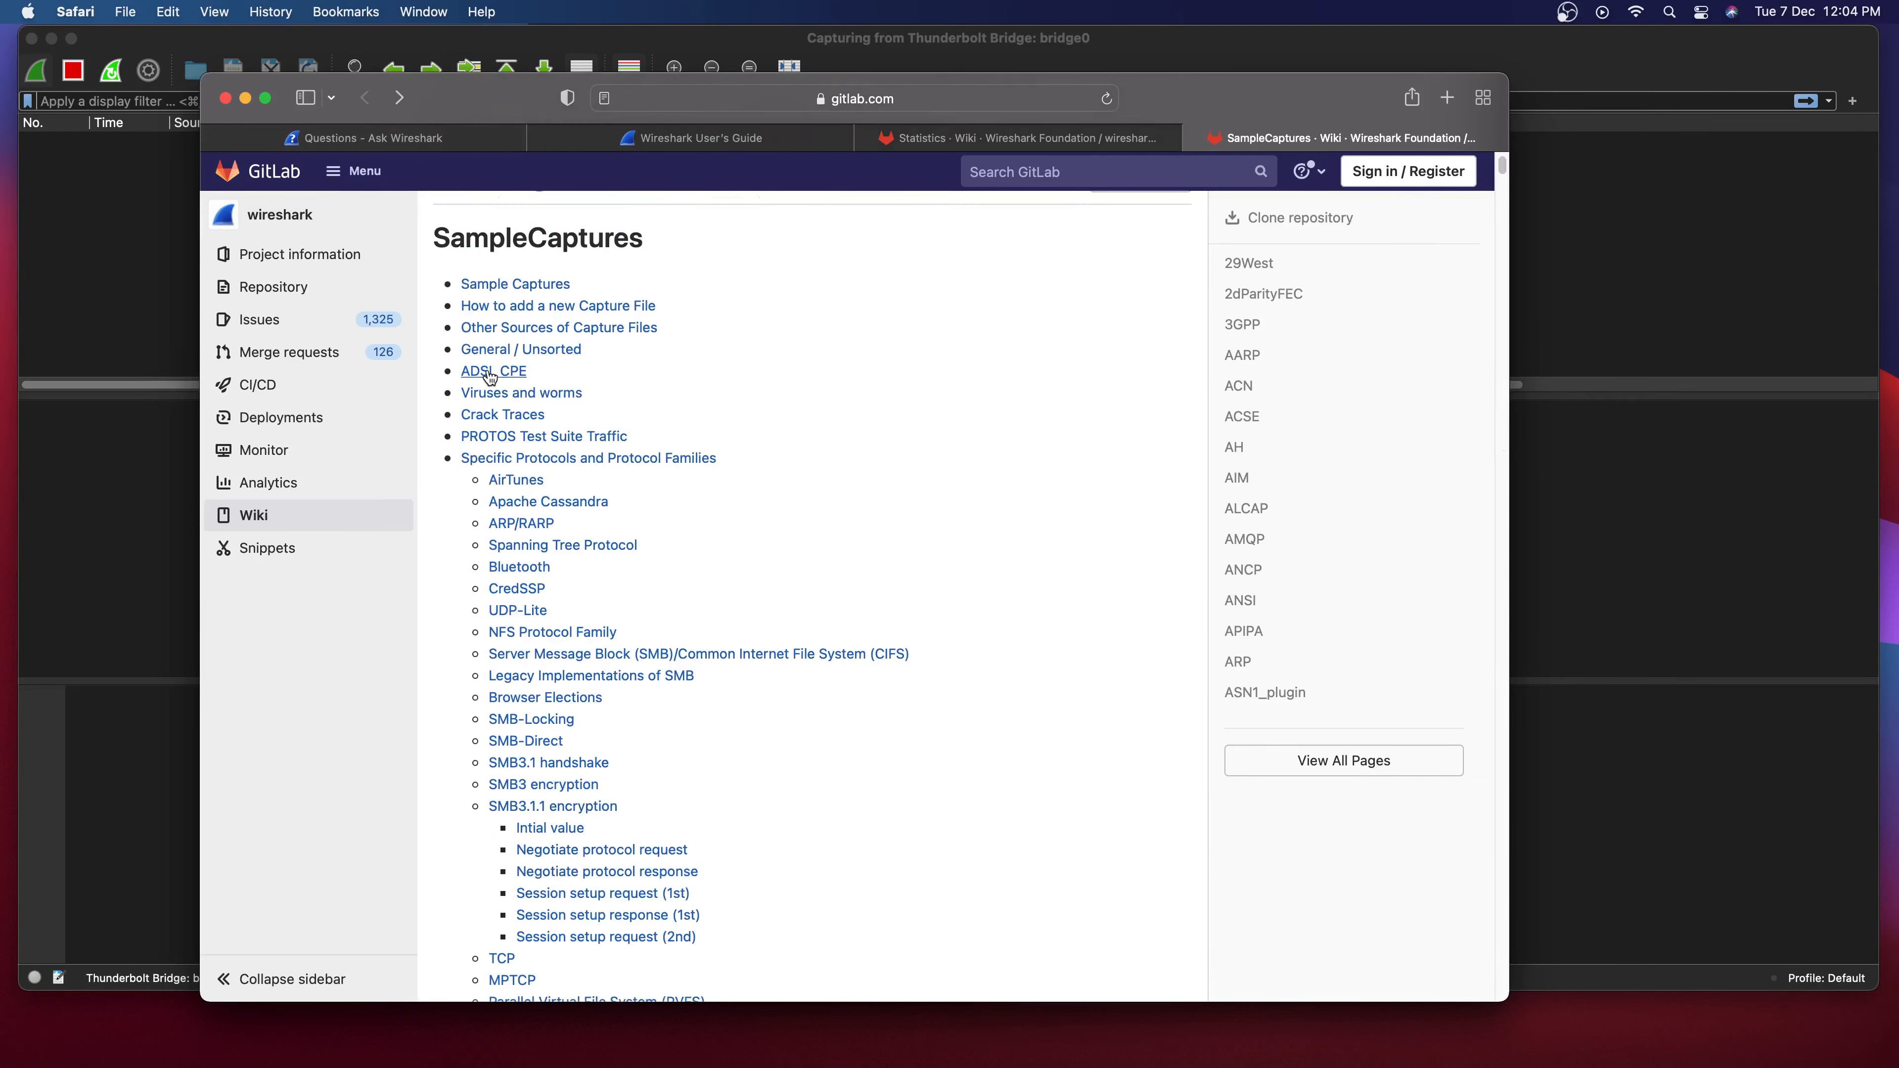
{"action": "scroll", "coordinate": [546, 629], "scroll_direction": "down", "scroll_amount": 2}
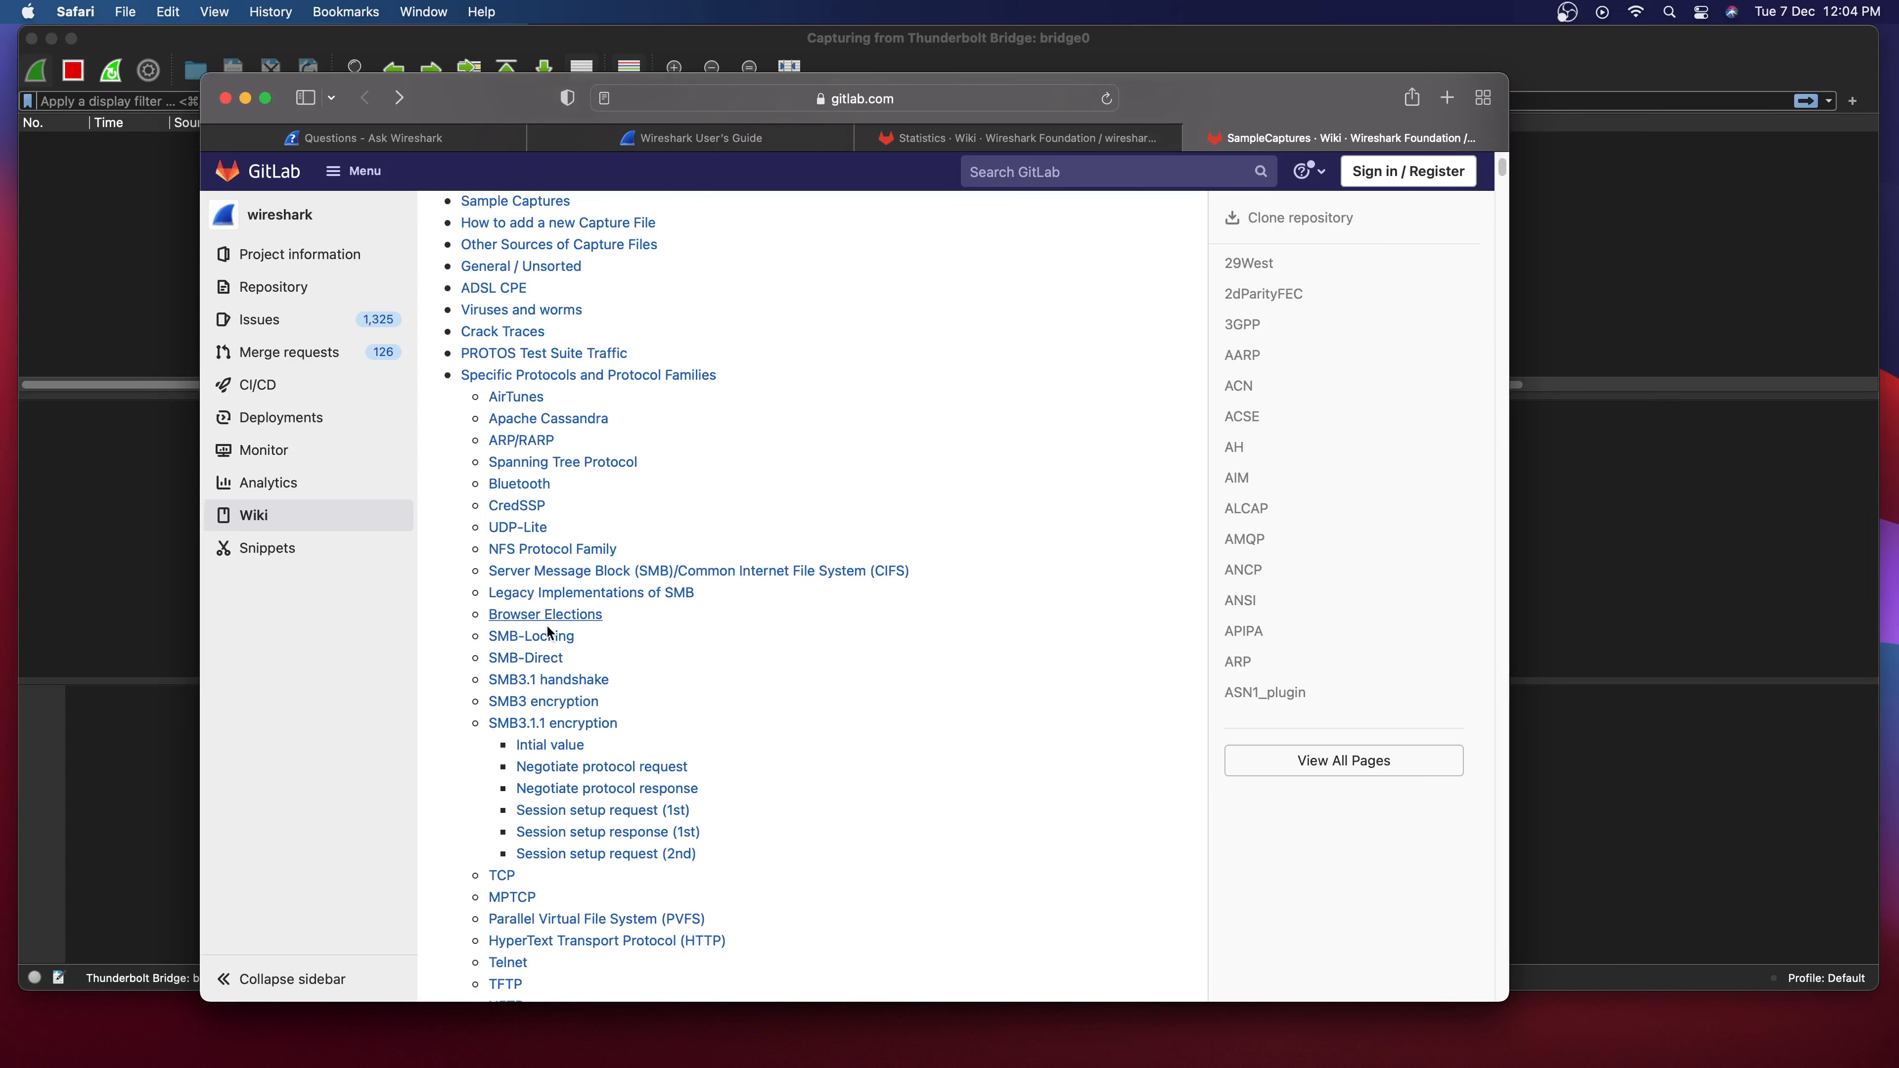
{"action": "scroll", "coordinate": [564, 645], "scroll_direction": "down", "scroll_amount": 1}
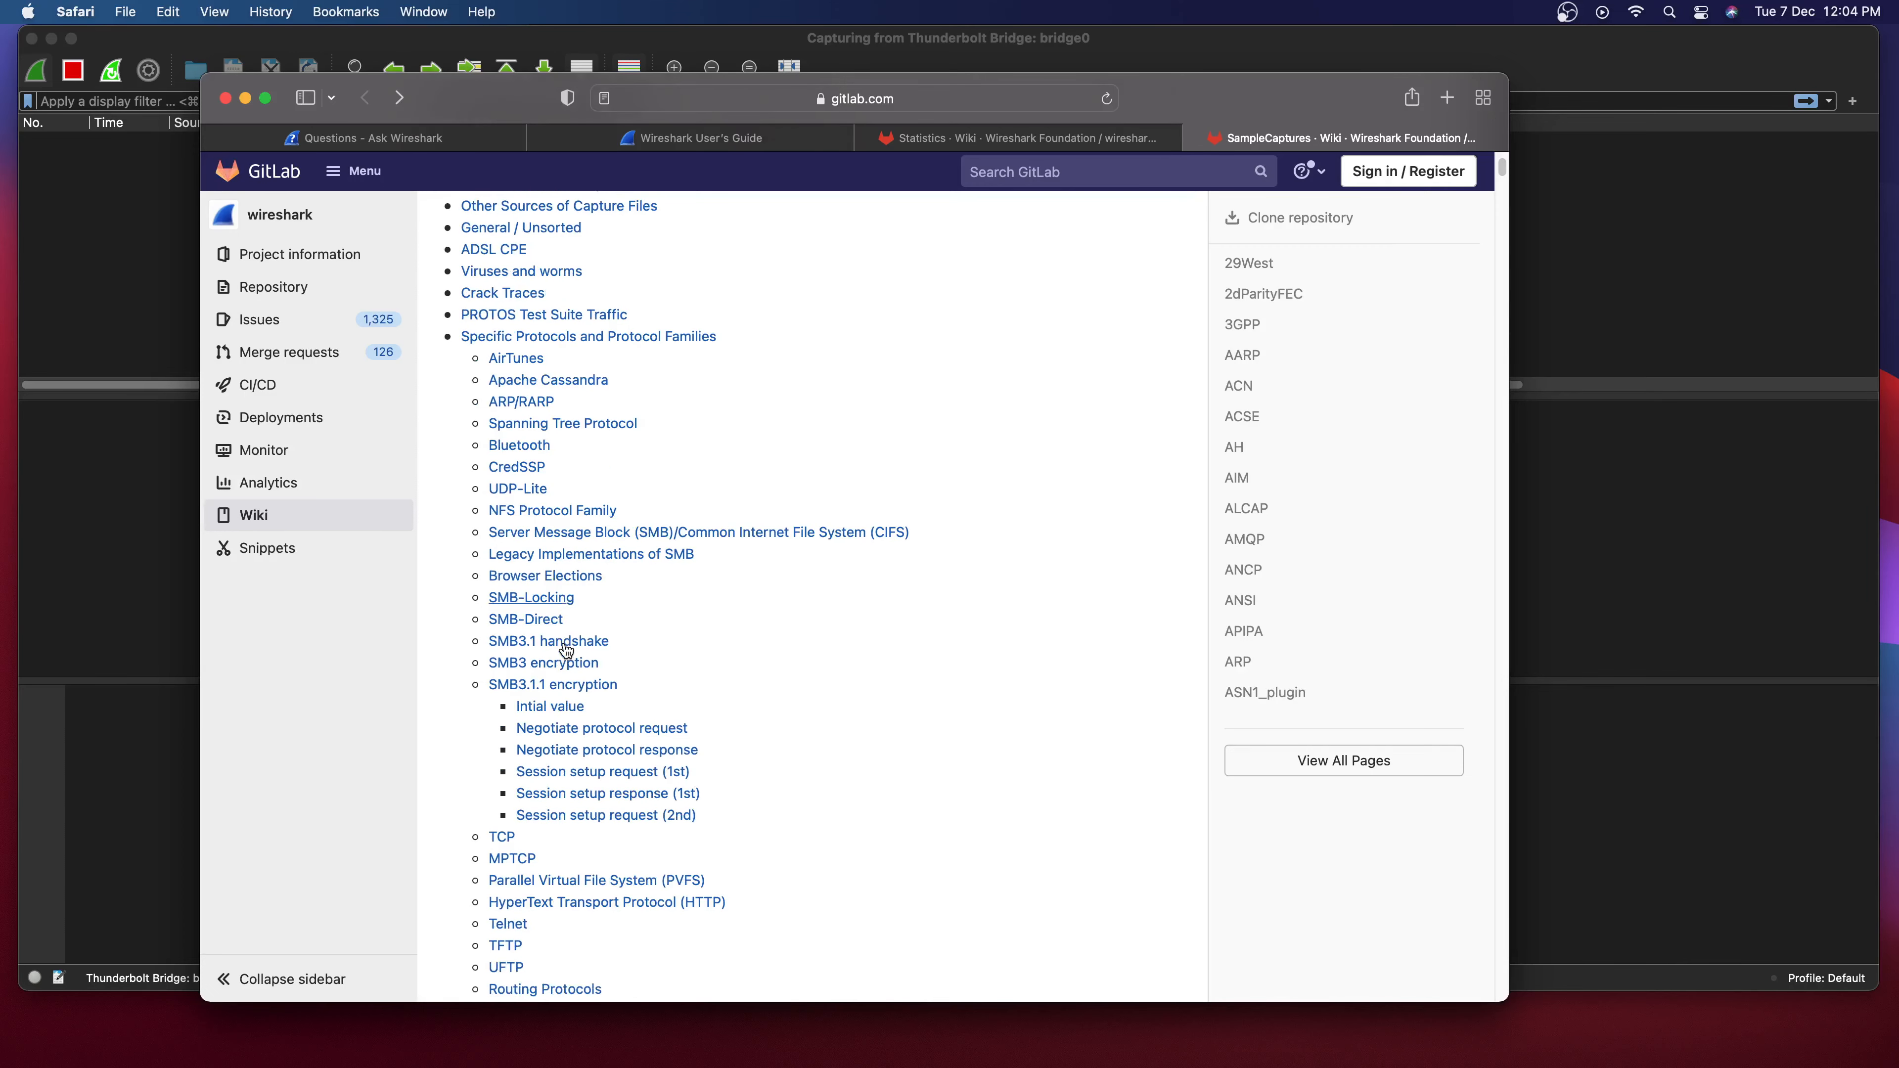
{"action": "scroll", "coordinate": [624, 634], "scroll_direction": "down", "scroll_amount": 2}
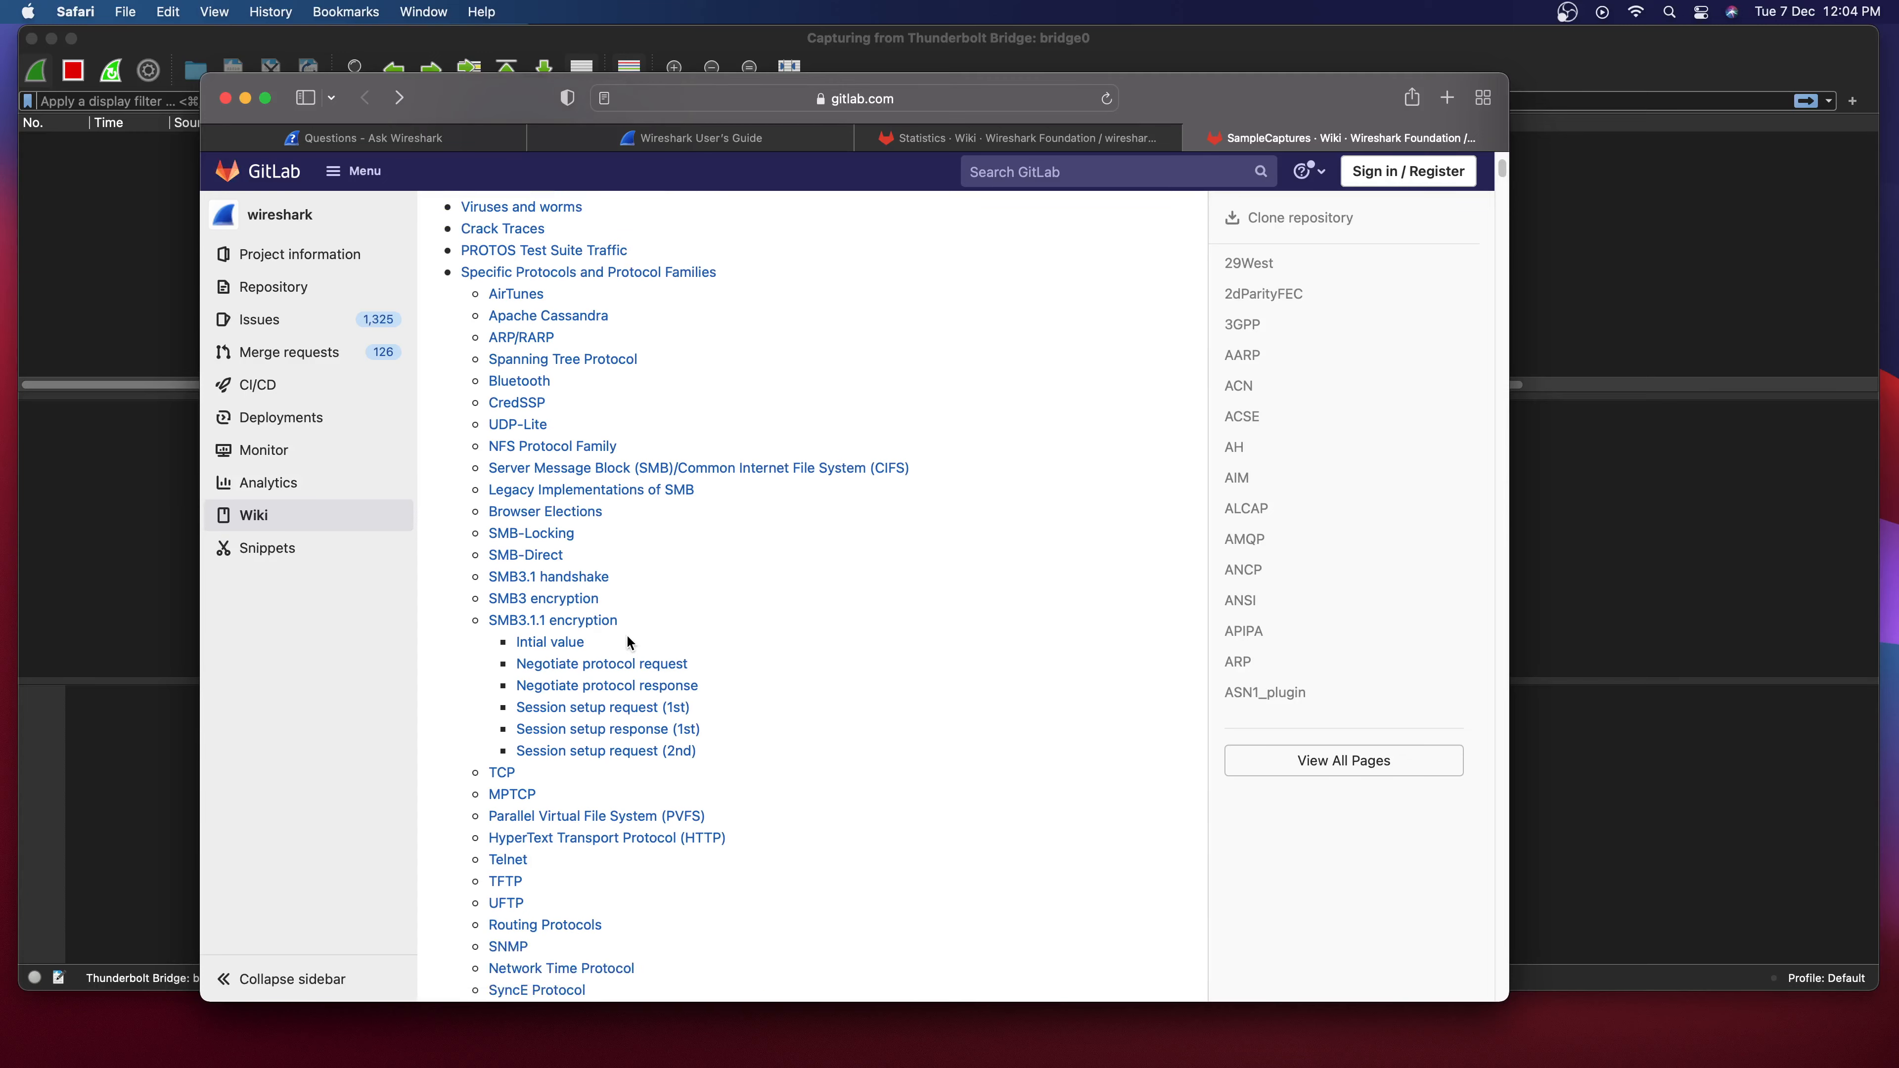
{"action": "scroll", "coordinate": [627, 637], "scroll_direction": "down", "scroll_amount": 12}
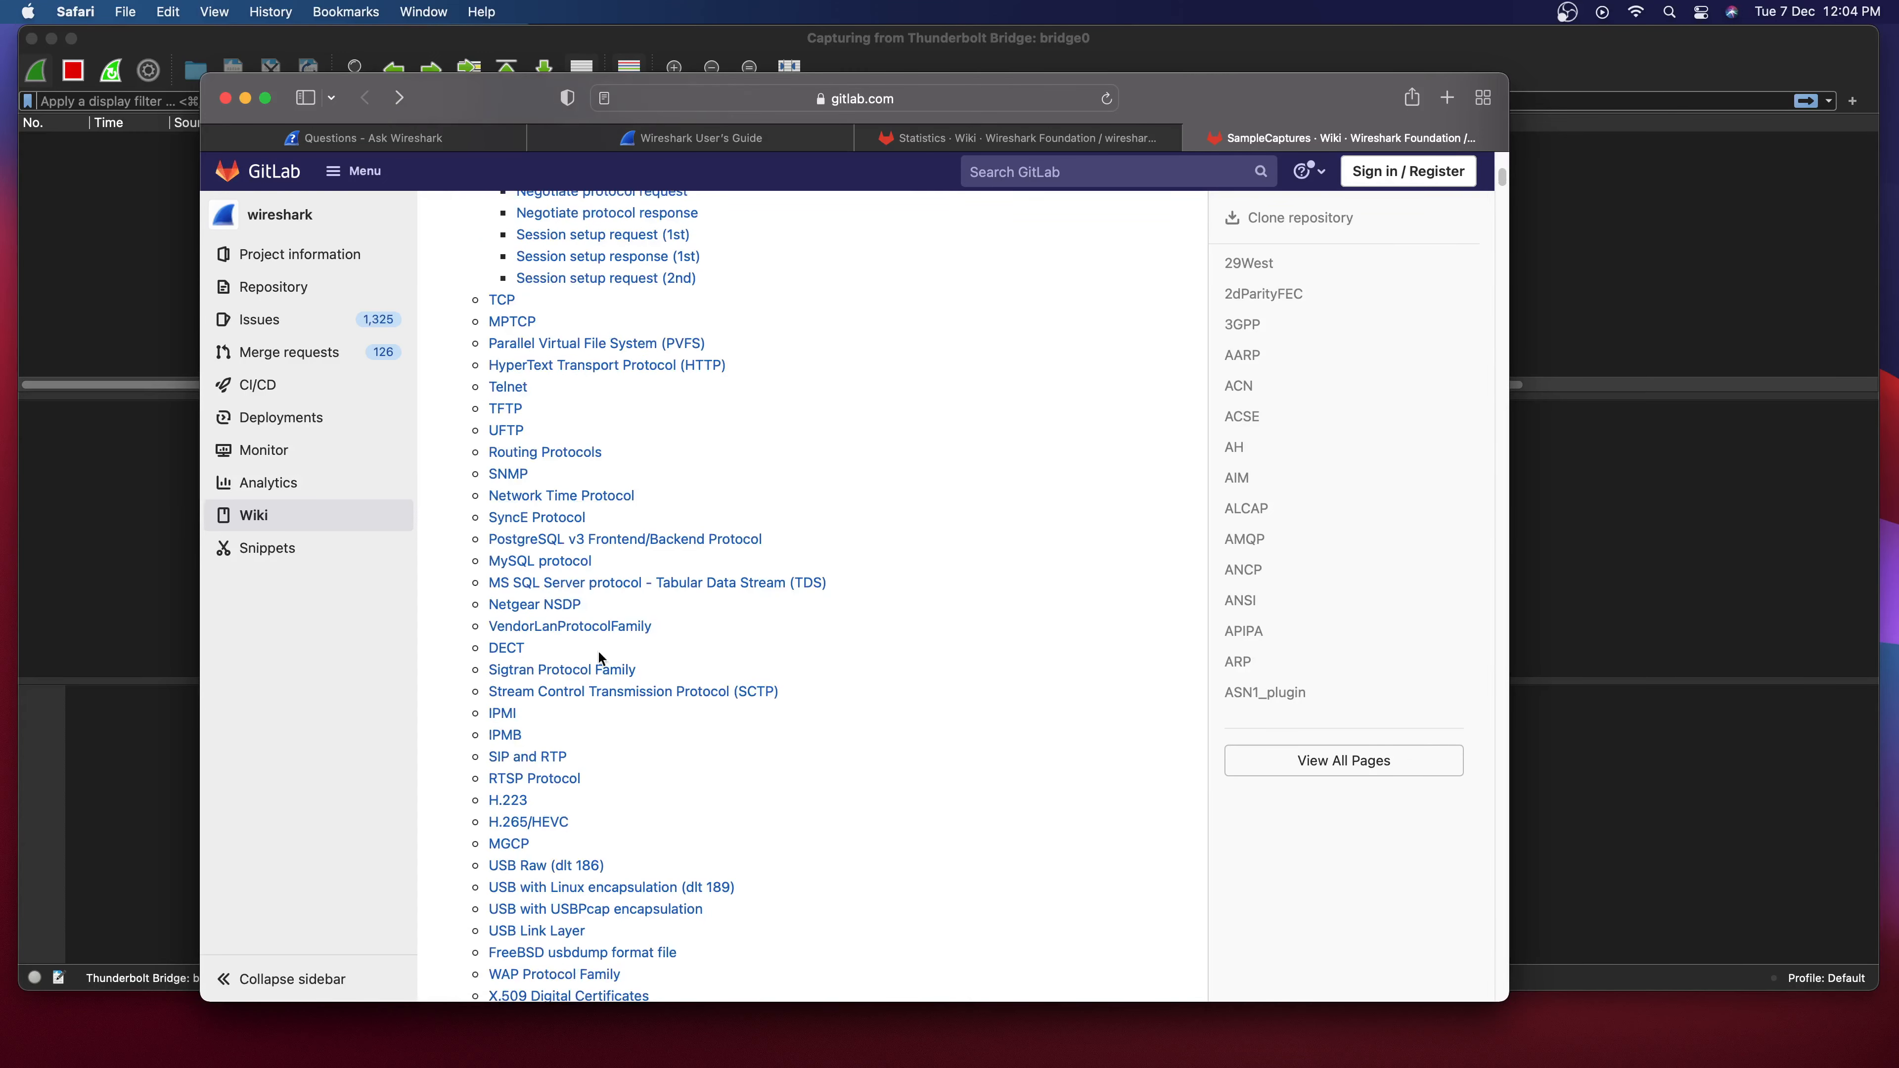
{"action": "scroll", "coordinate": [587, 656], "scroll_direction": "down", "scroll_amount": 11}
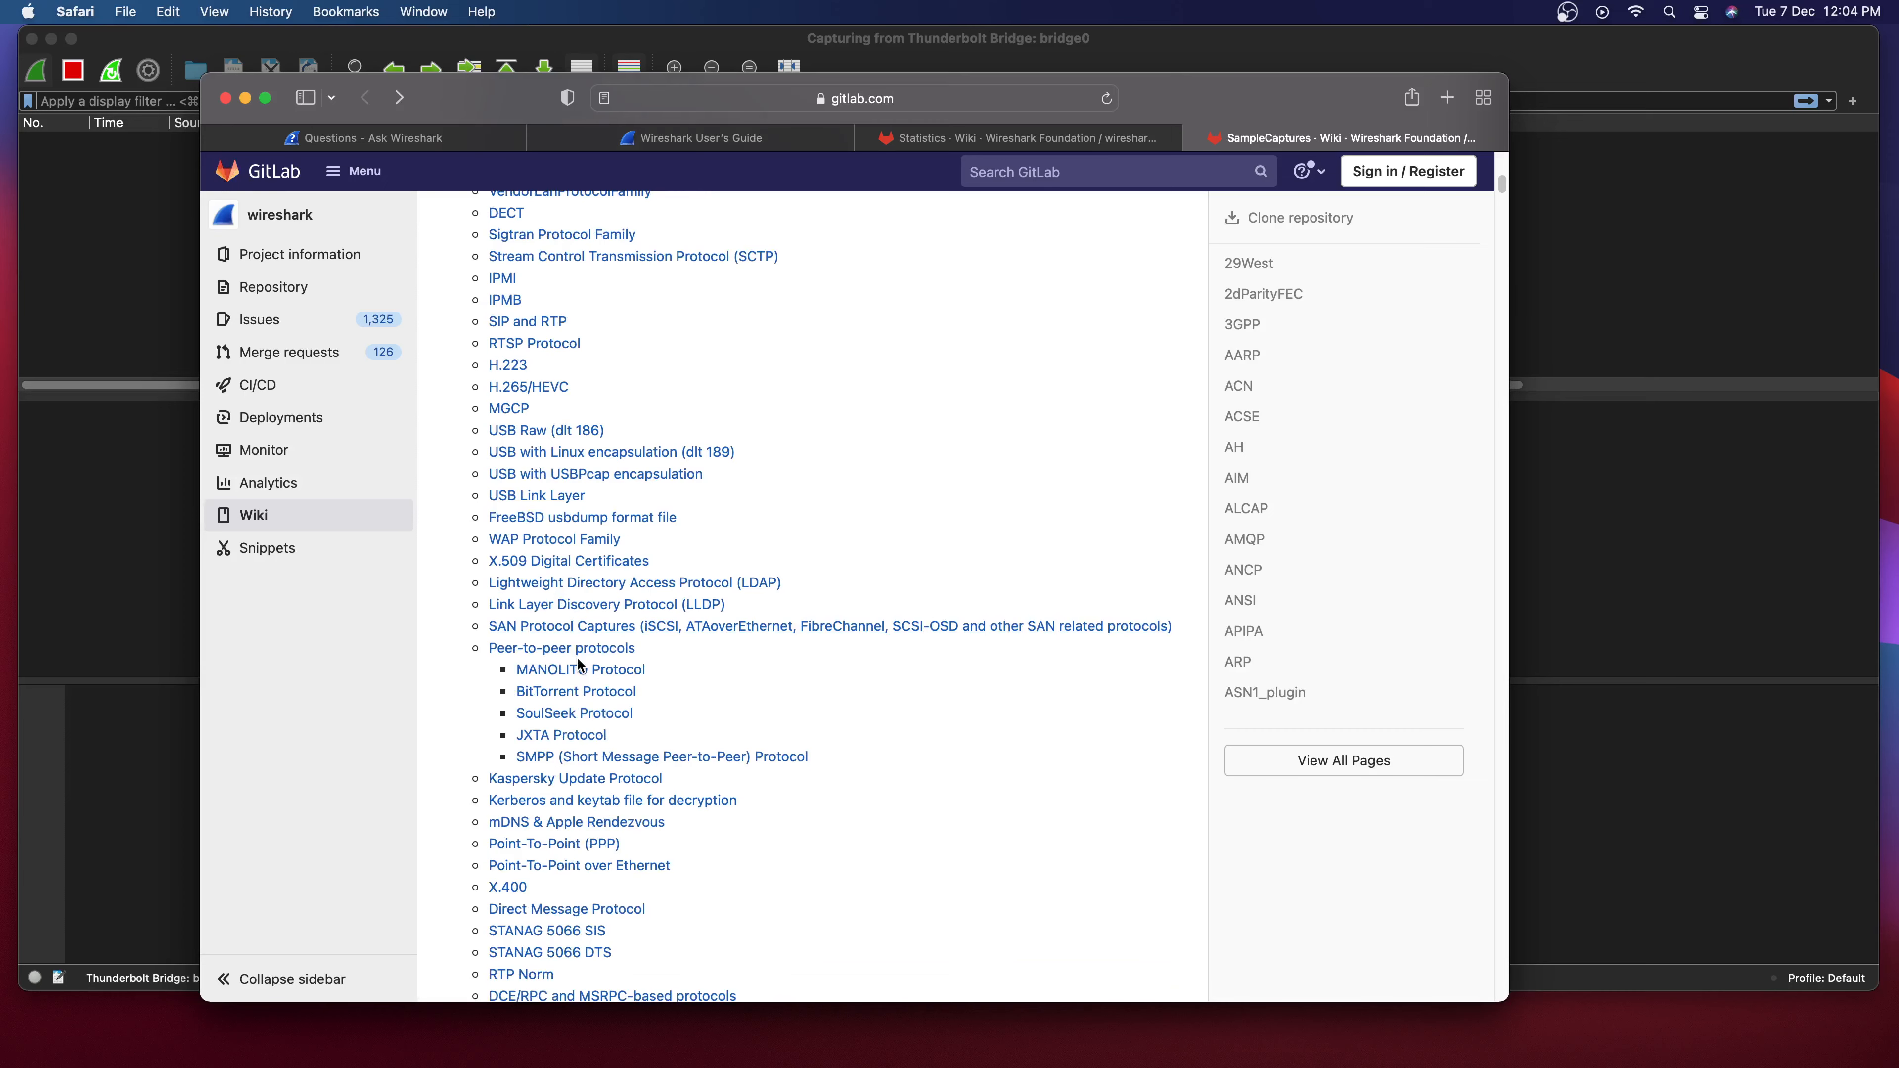
{"action": "scroll", "coordinate": [578, 660], "scroll_direction": "down", "scroll_amount": 1}
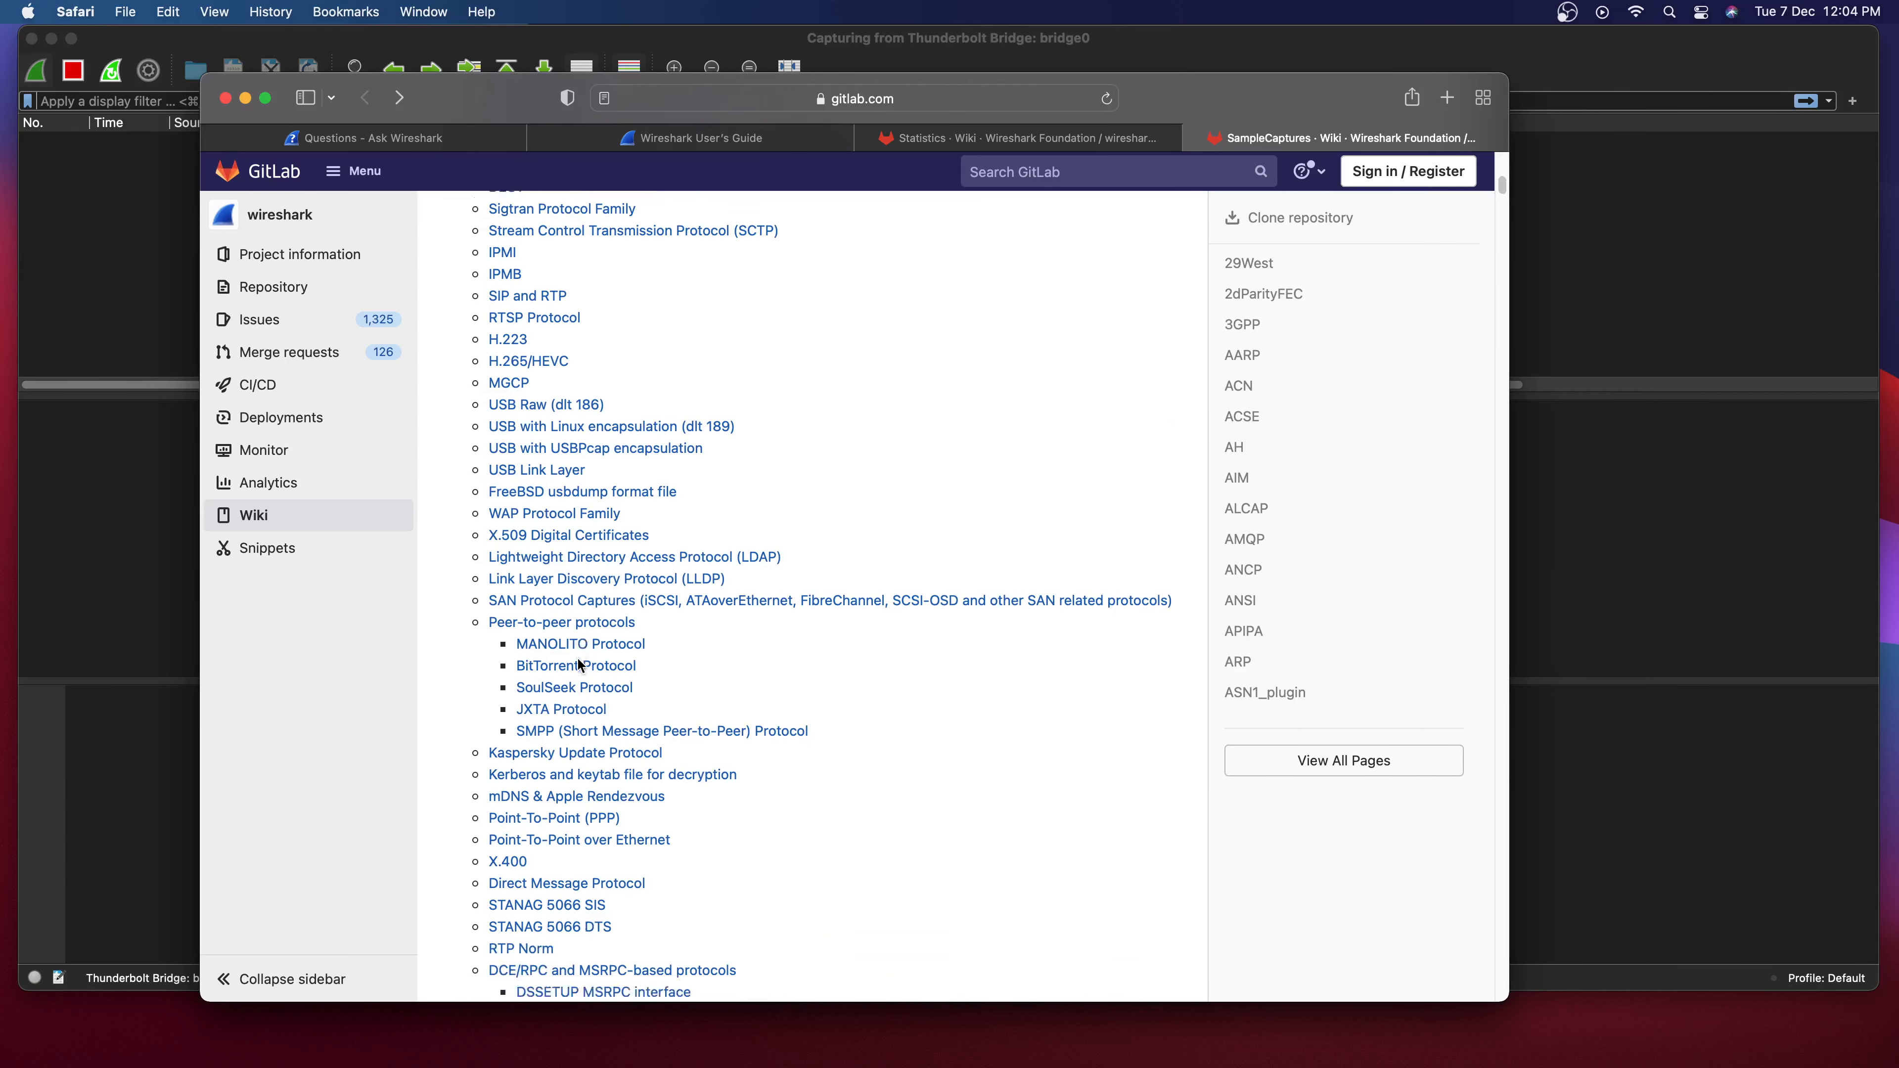
{"action": "scroll", "coordinate": [577, 658], "scroll_direction": "down", "scroll_amount": 15}
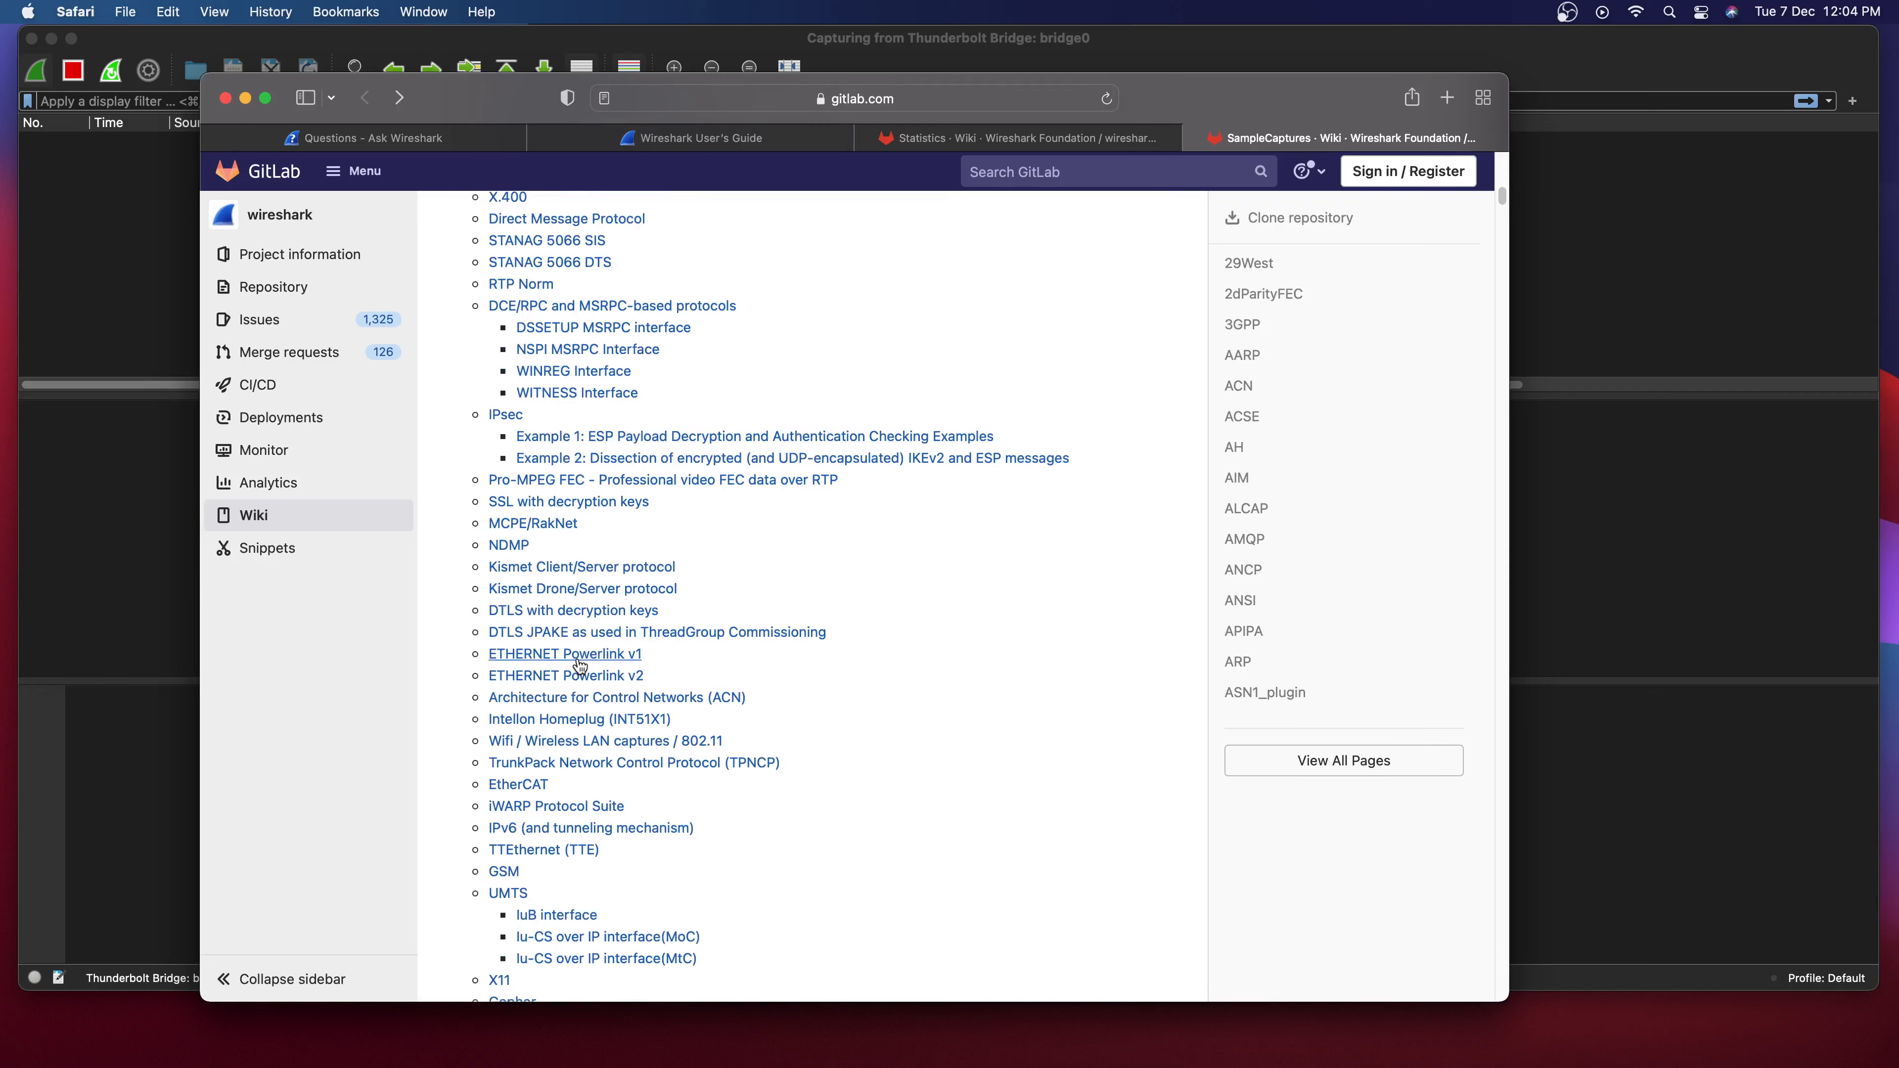
{"action": "scroll", "coordinate": [580, 664], "scroll_direction": "down", "scroll_amount": 16}
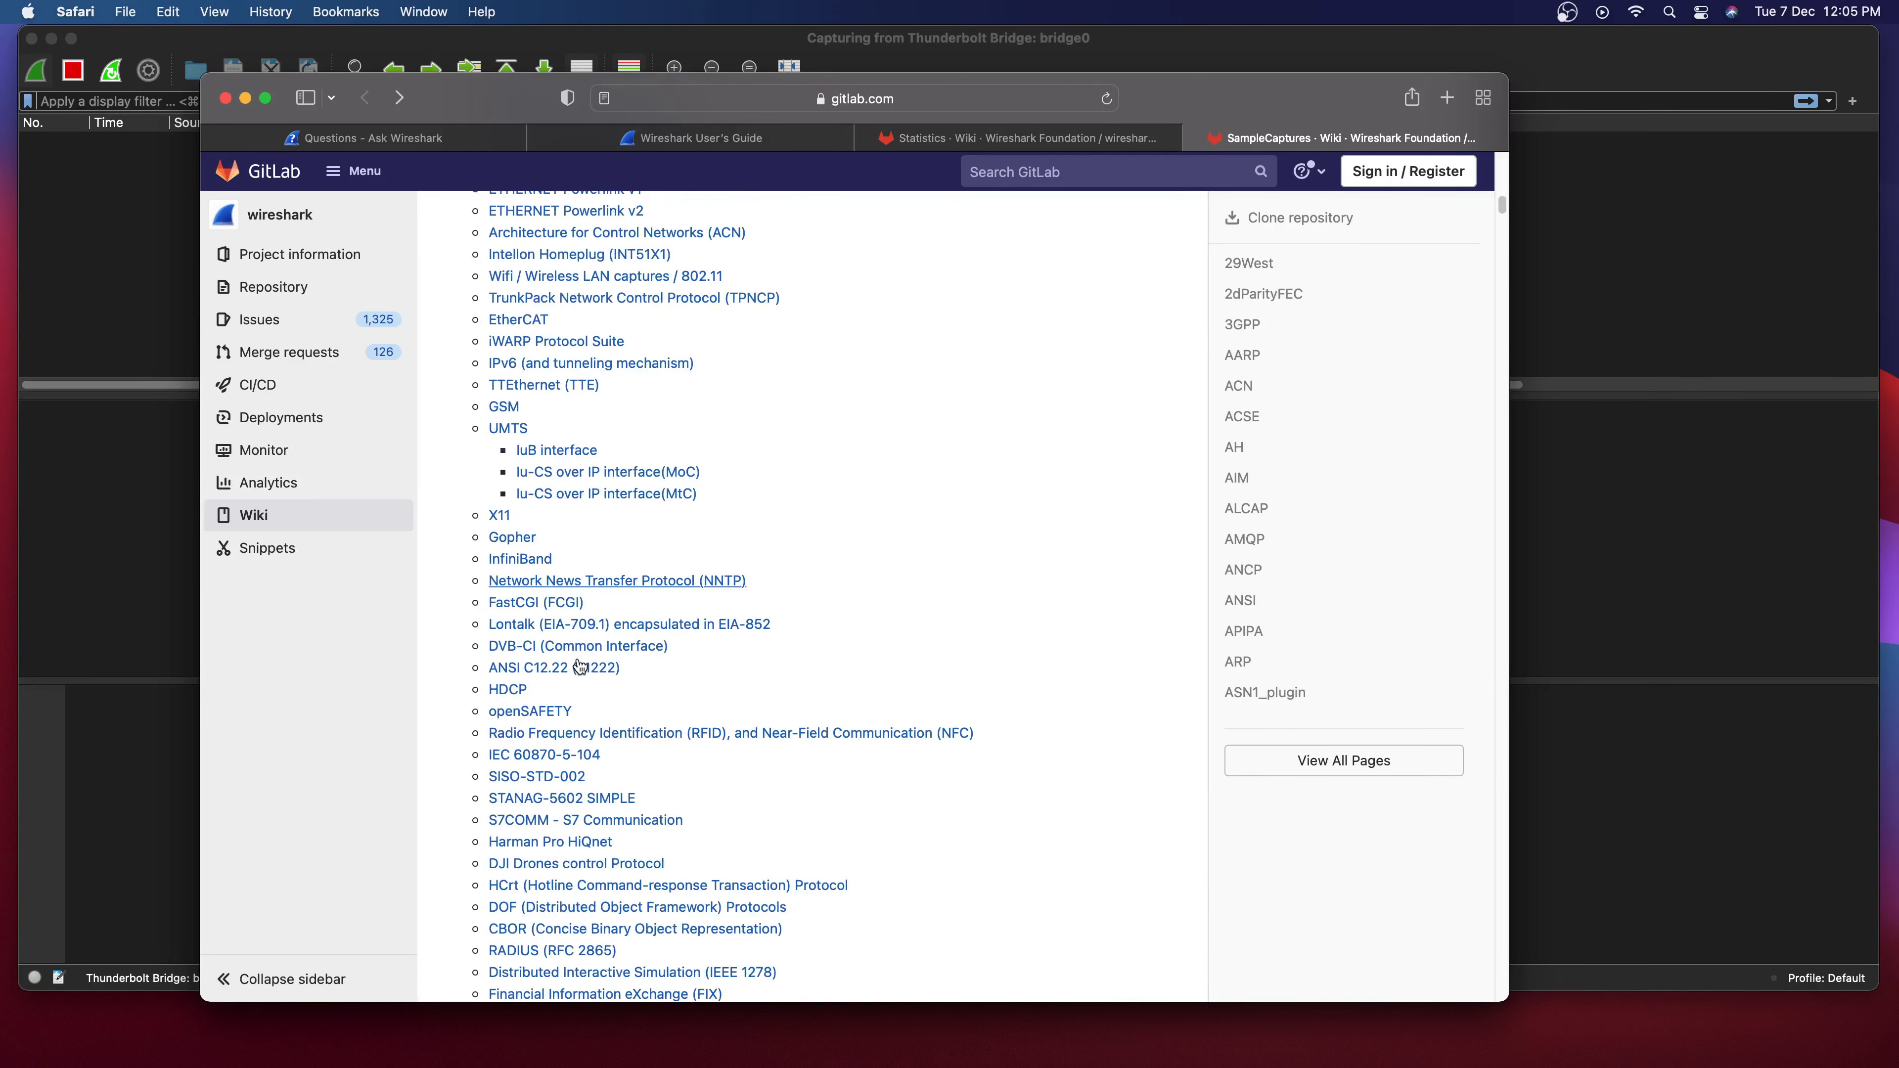
{"action": "scroll", "coordinate": [580, 664], "scroll_direction": "down", "scroll_amount": 12}
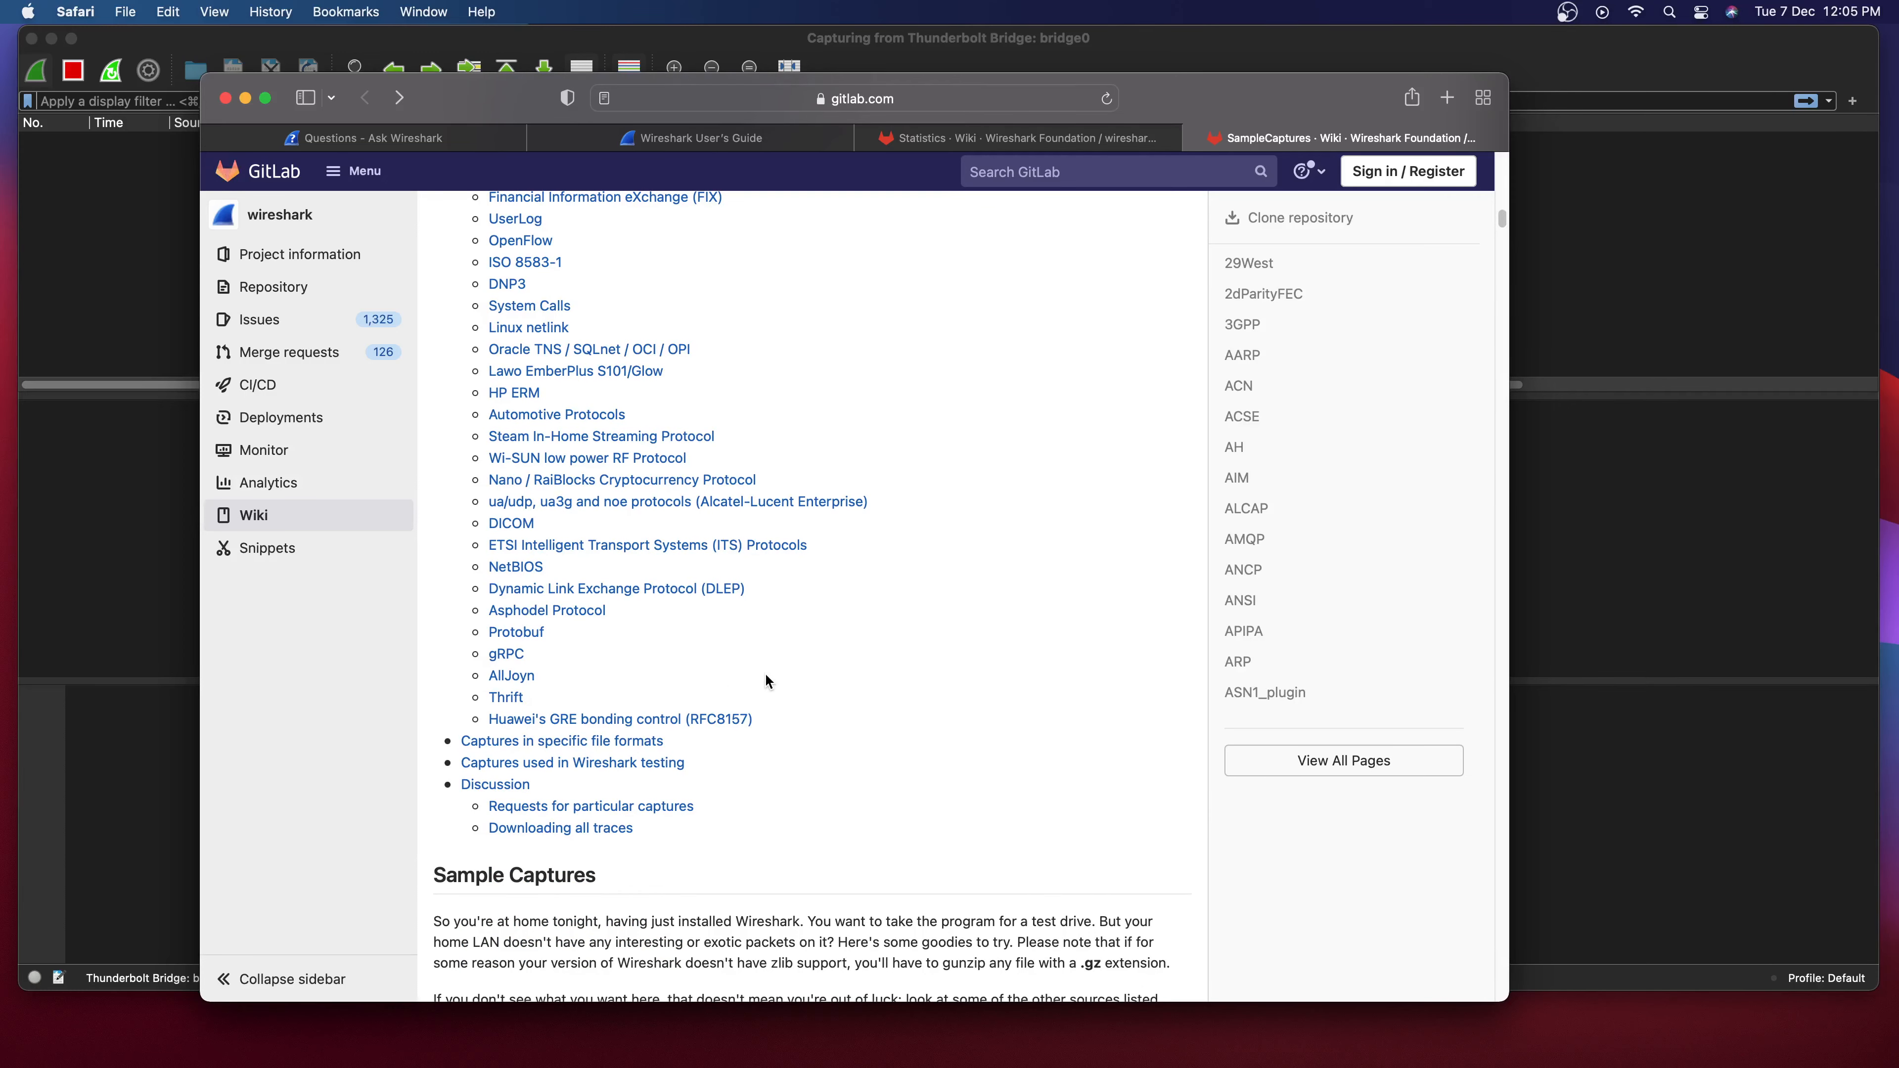
Search the wiki page for "sip" to locate the SIP and RTP entry in the contents list.
{"action": "key", "text": "super+f"}
{"action": "type", "text": "sip"}
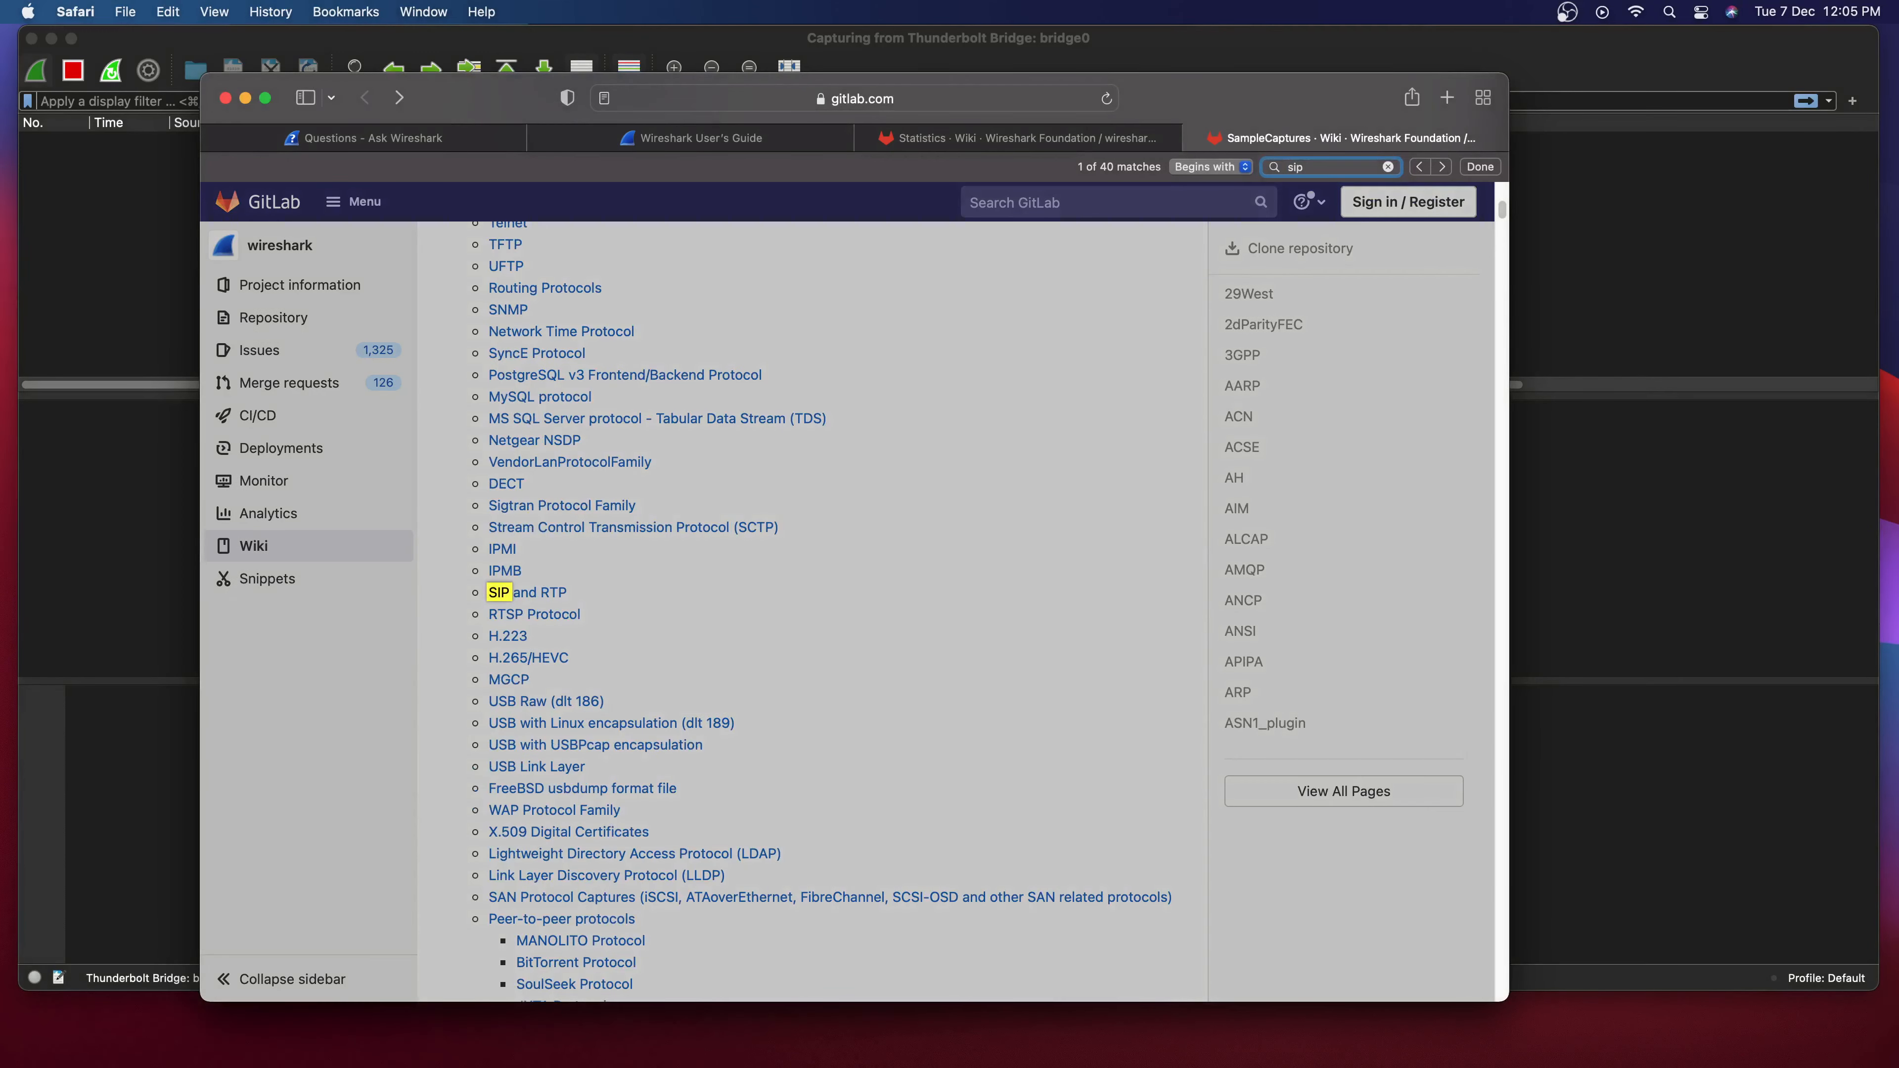
{"action": "key", "text": "Escape"}
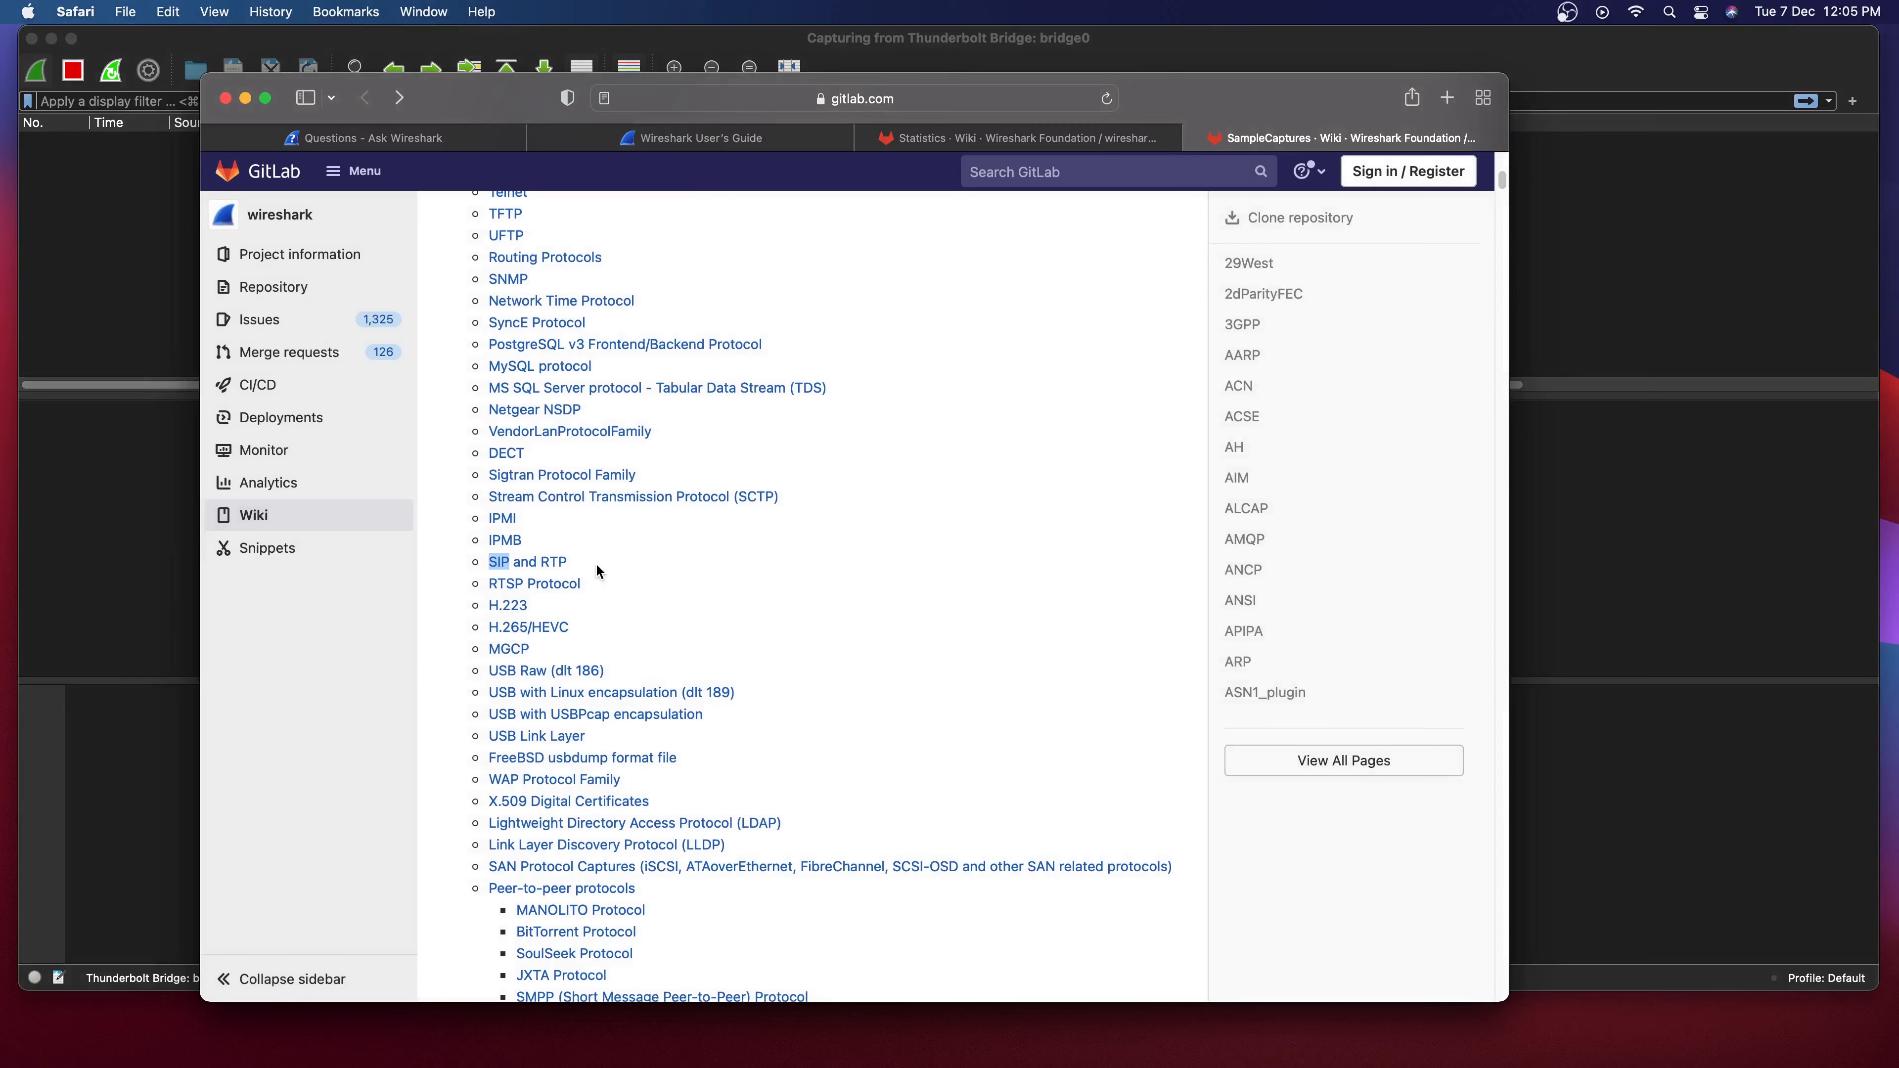
{"action": "left_click", "coordinate": [630, 562]}
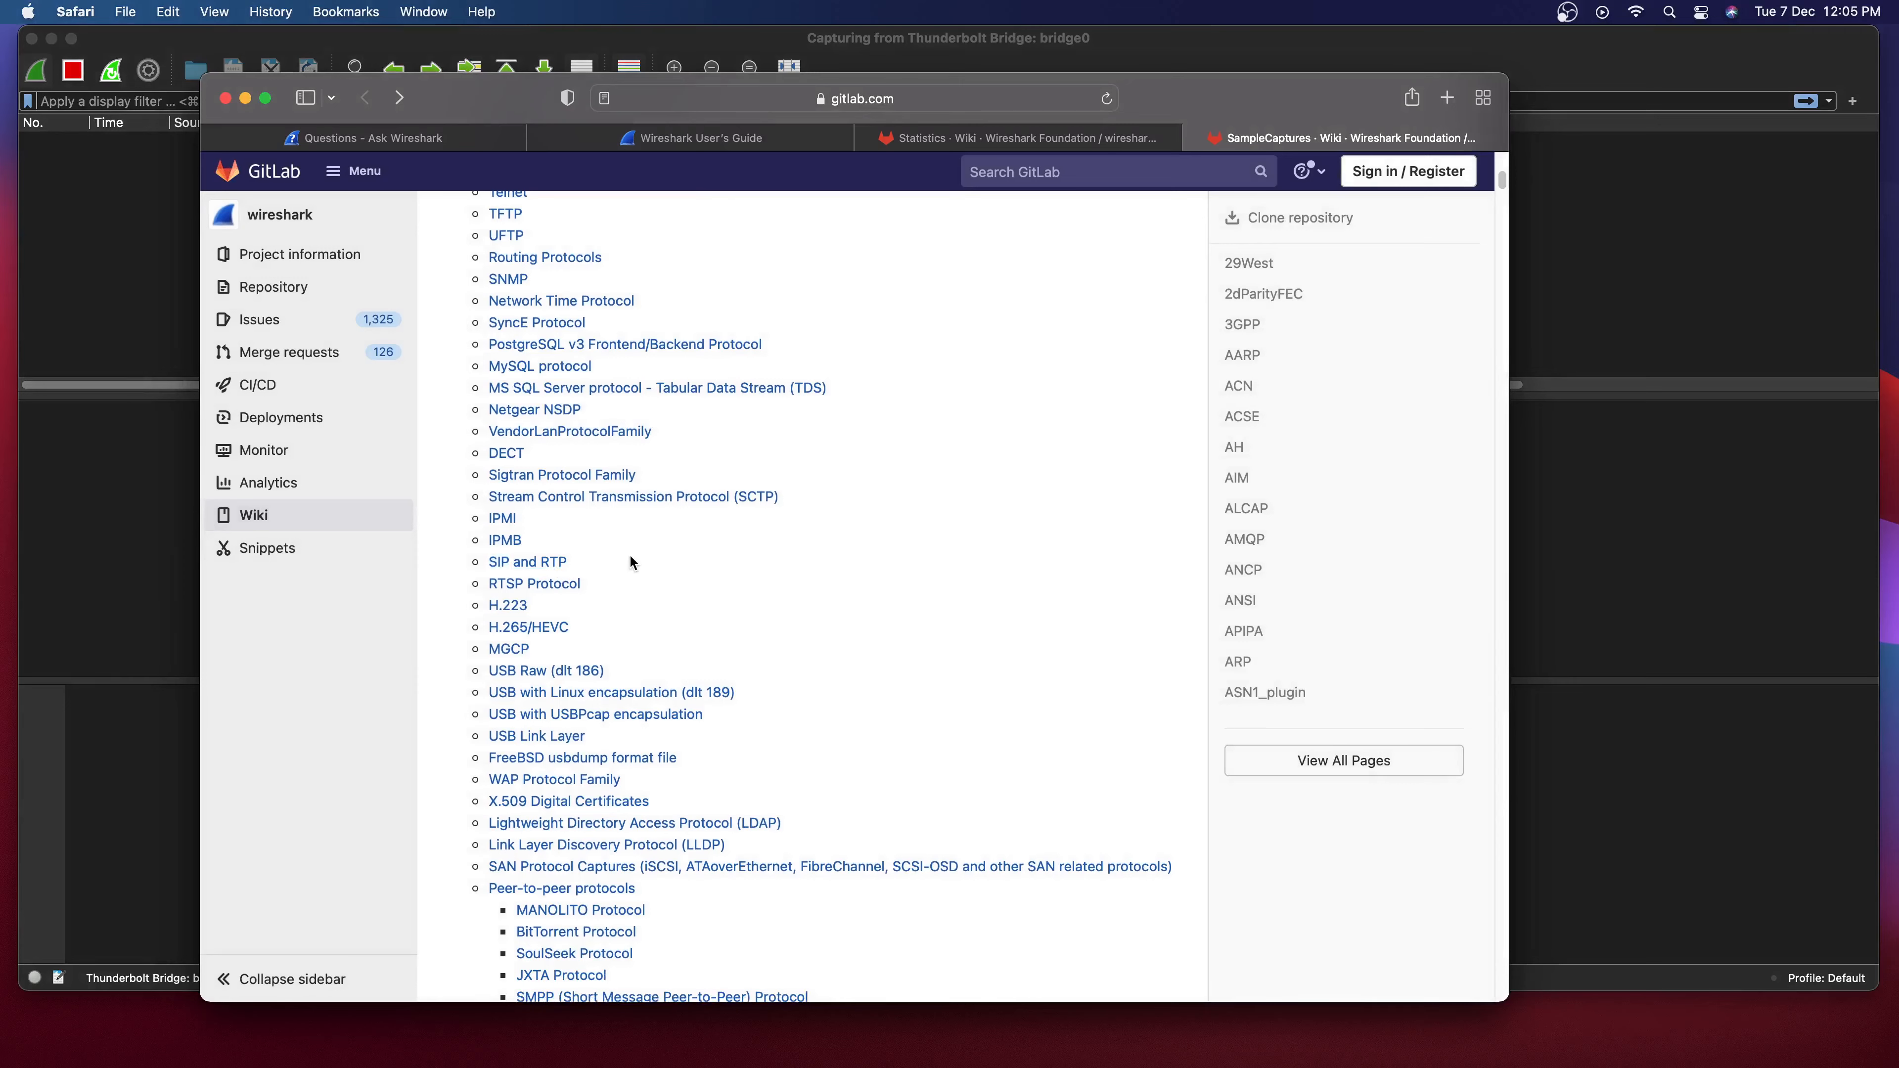
Open the SIP and RTP section and download aaa.pcap, allowing downloads from gitlab.com.
{"action": "left_click", "coordinate": [564, 559]}
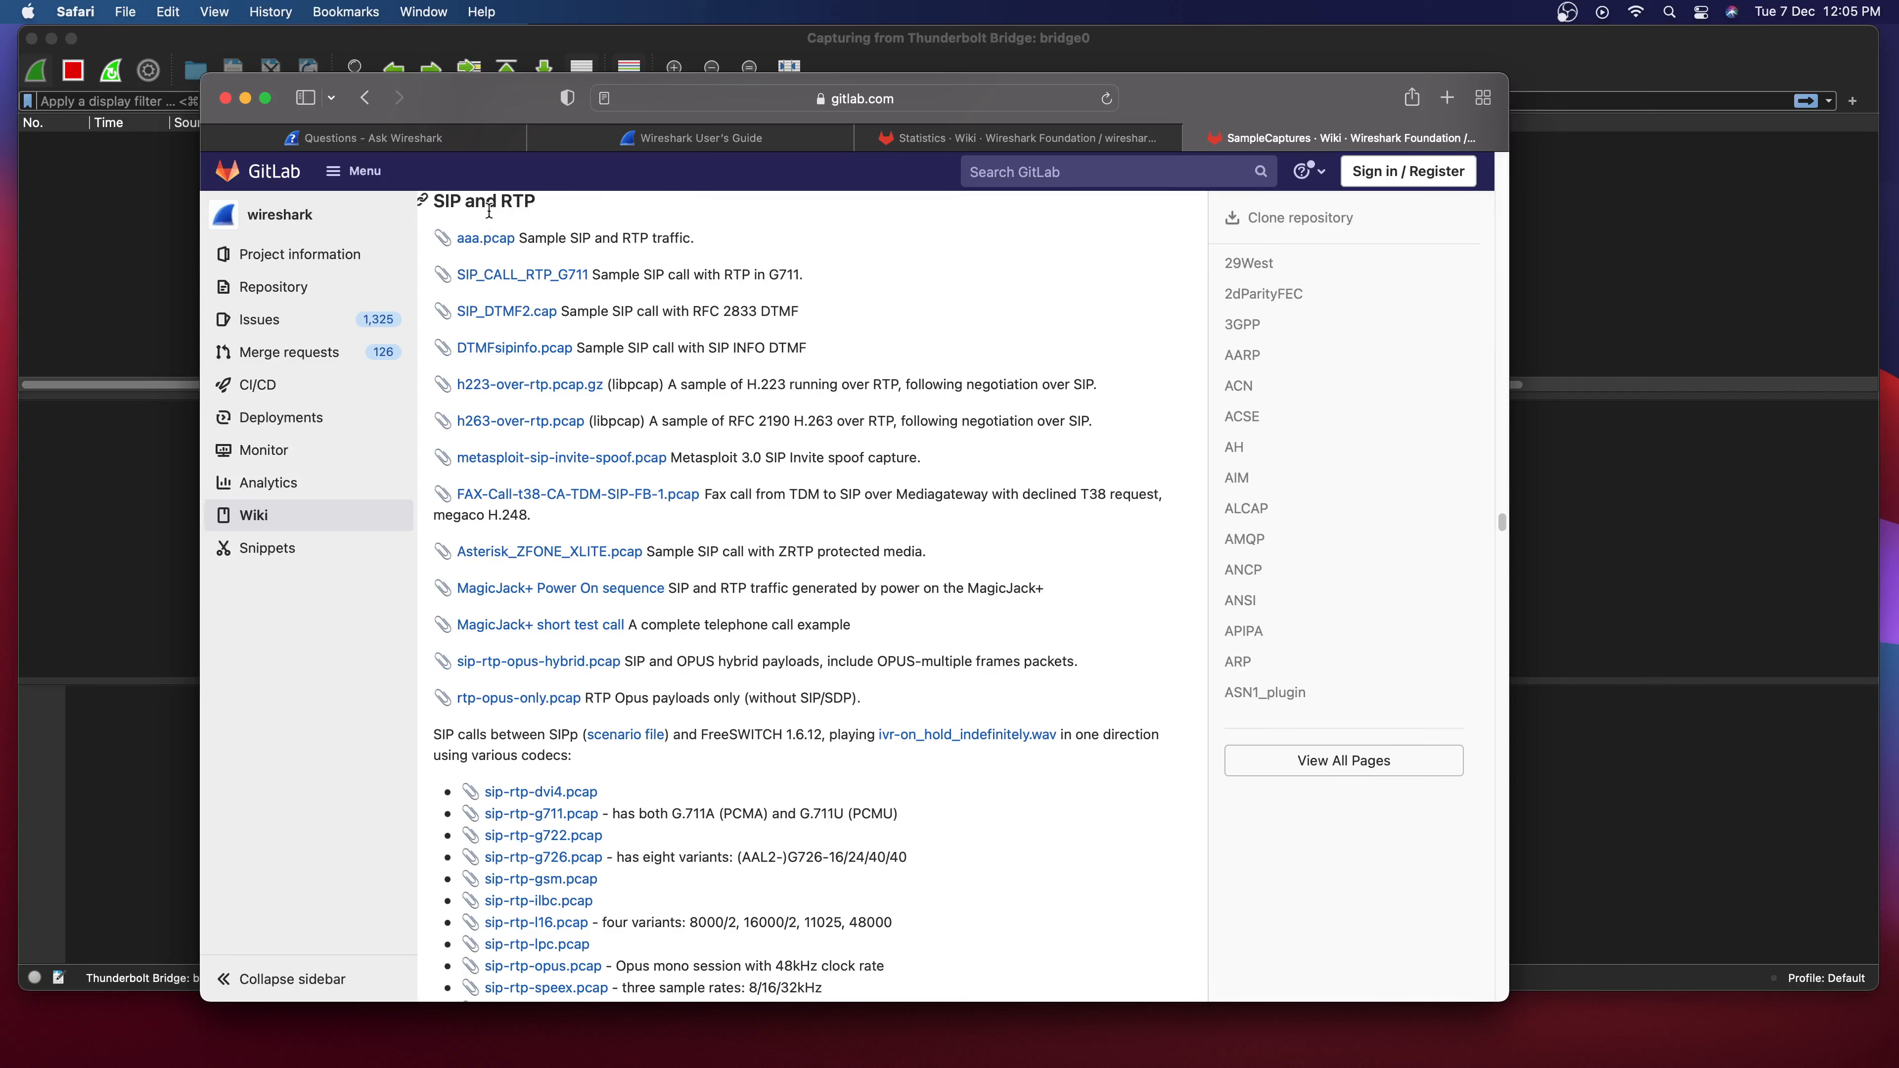
{"action": "left_click", "coordinate": [500, 239]}
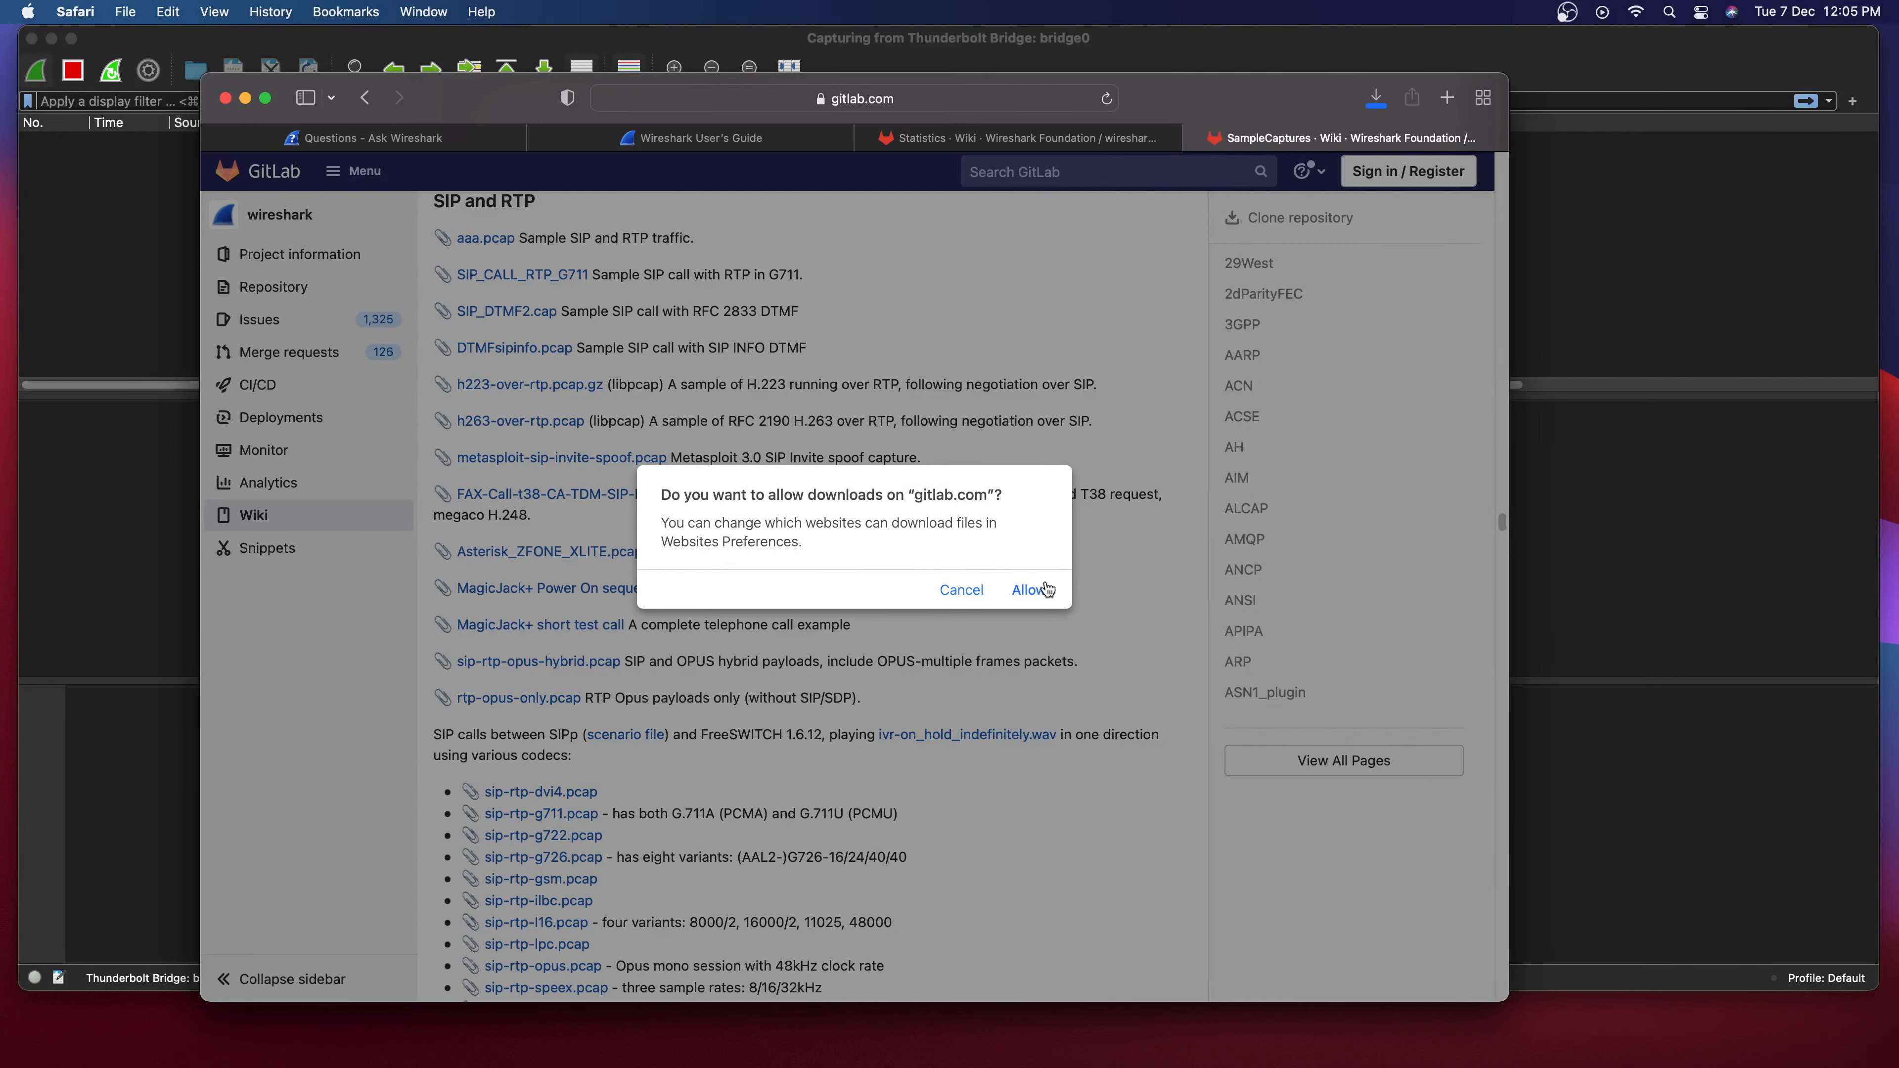
{"action": "left_click", "coordinate": [1029, 590]}
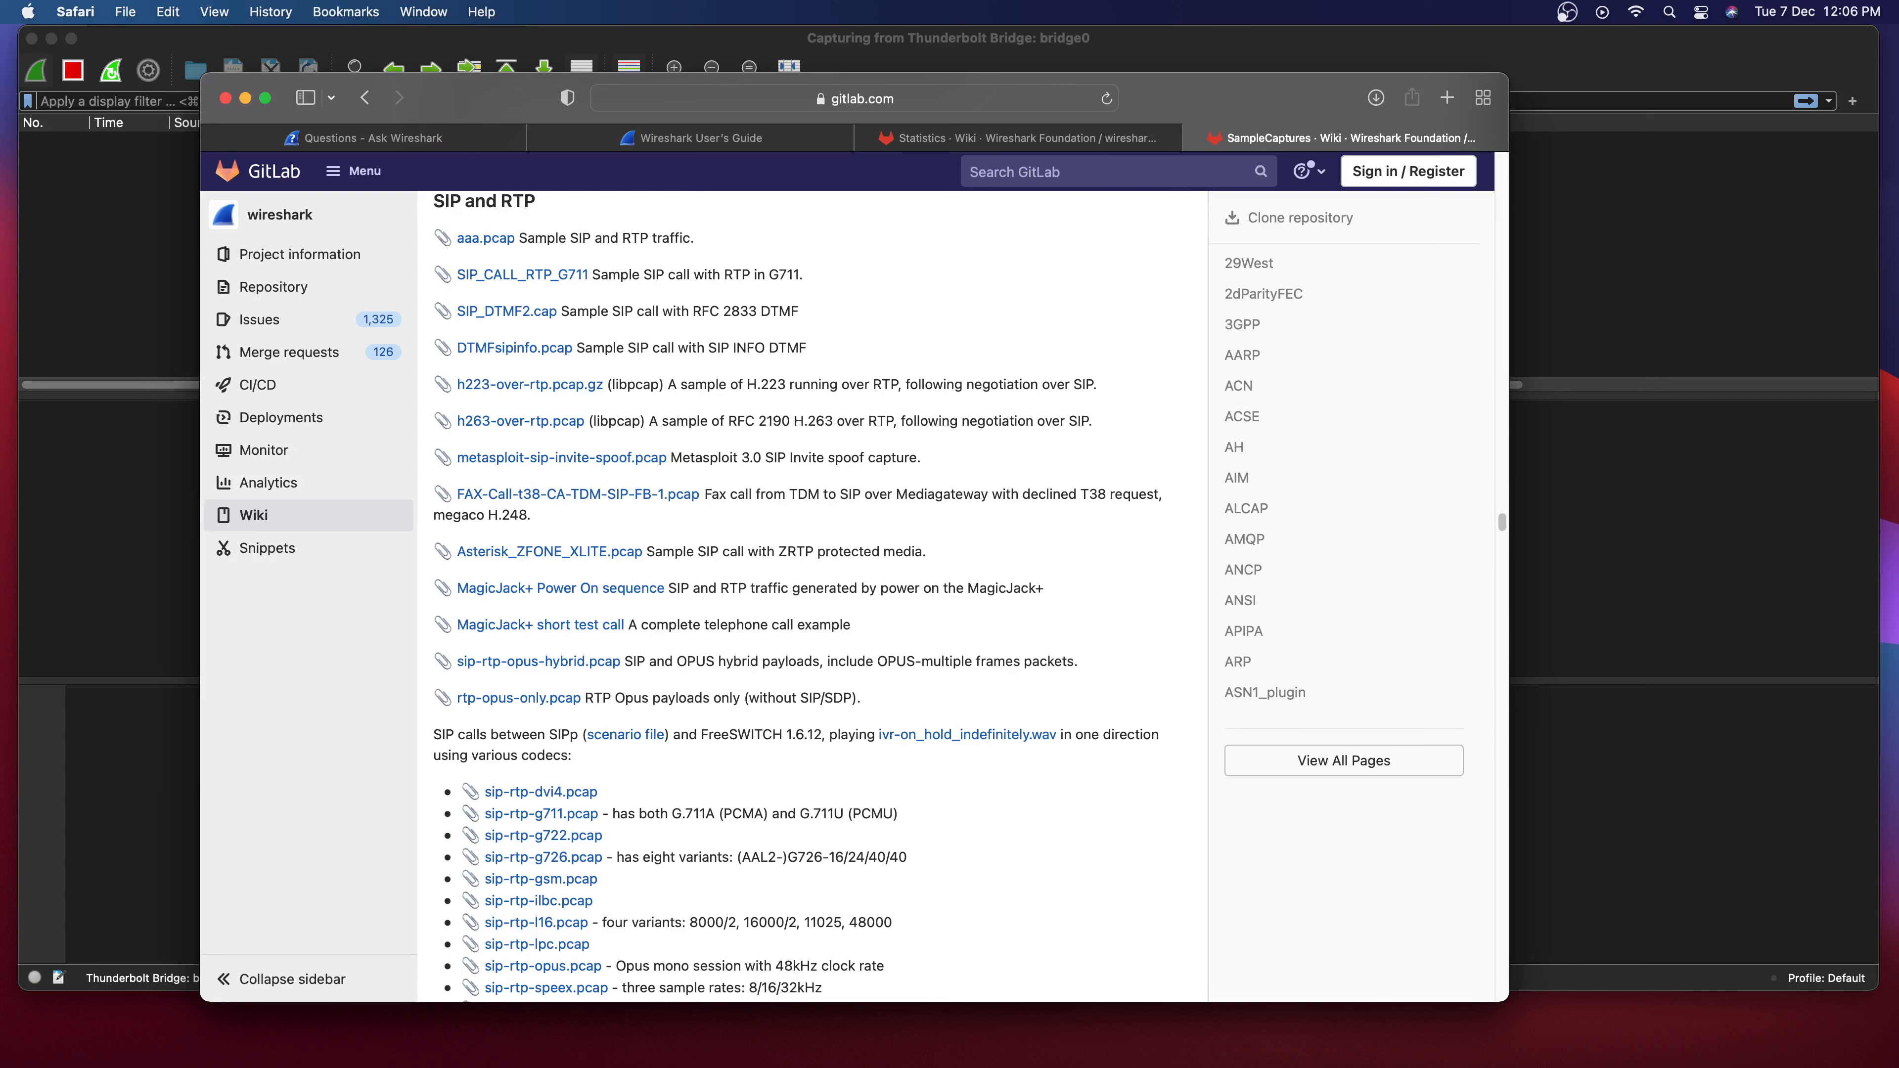
Switch to Wireshark and stop the live capture on Thunderbolt Bridge, dismissing the resulting notice.
{"action": "left_click", "coordinate": [105, 499]}
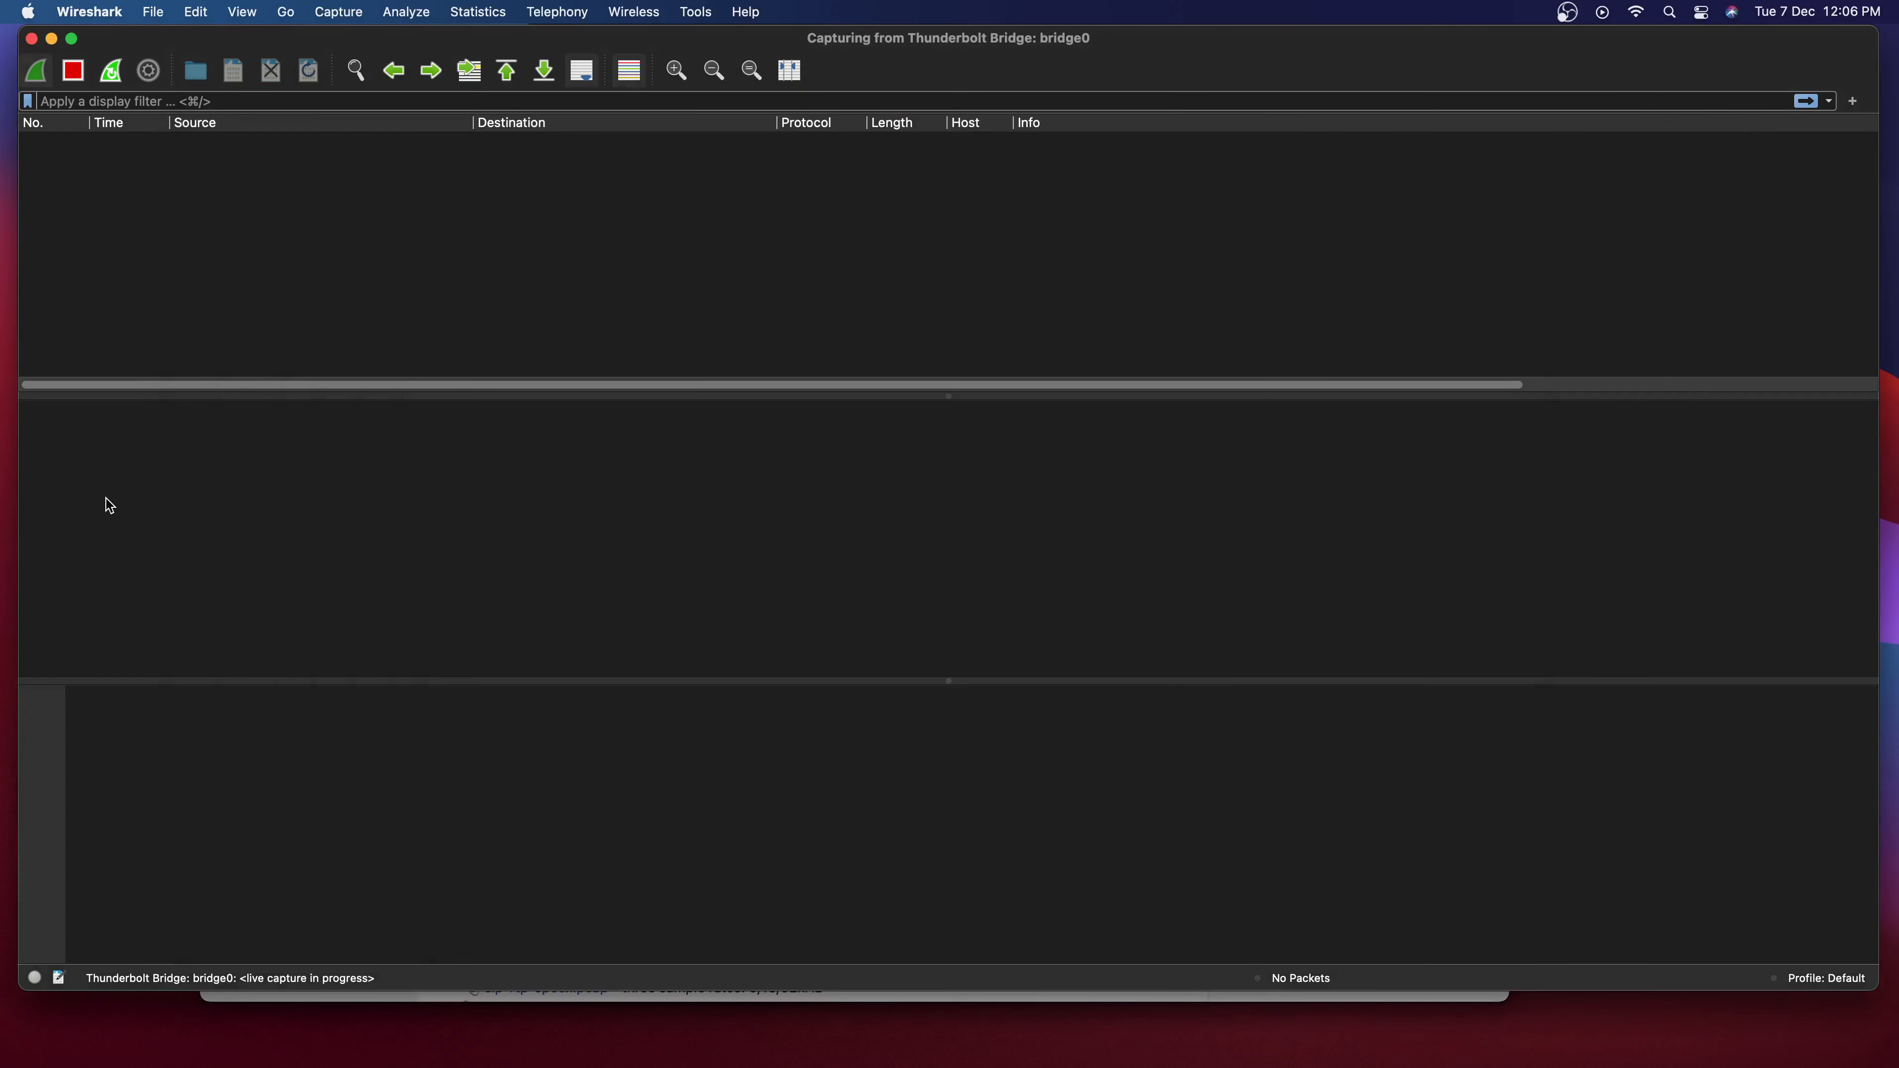
{"action": "left_click", "coordinate": [153, 12]}
{"action": "mouse_move", "coordinate": [215, 73]}
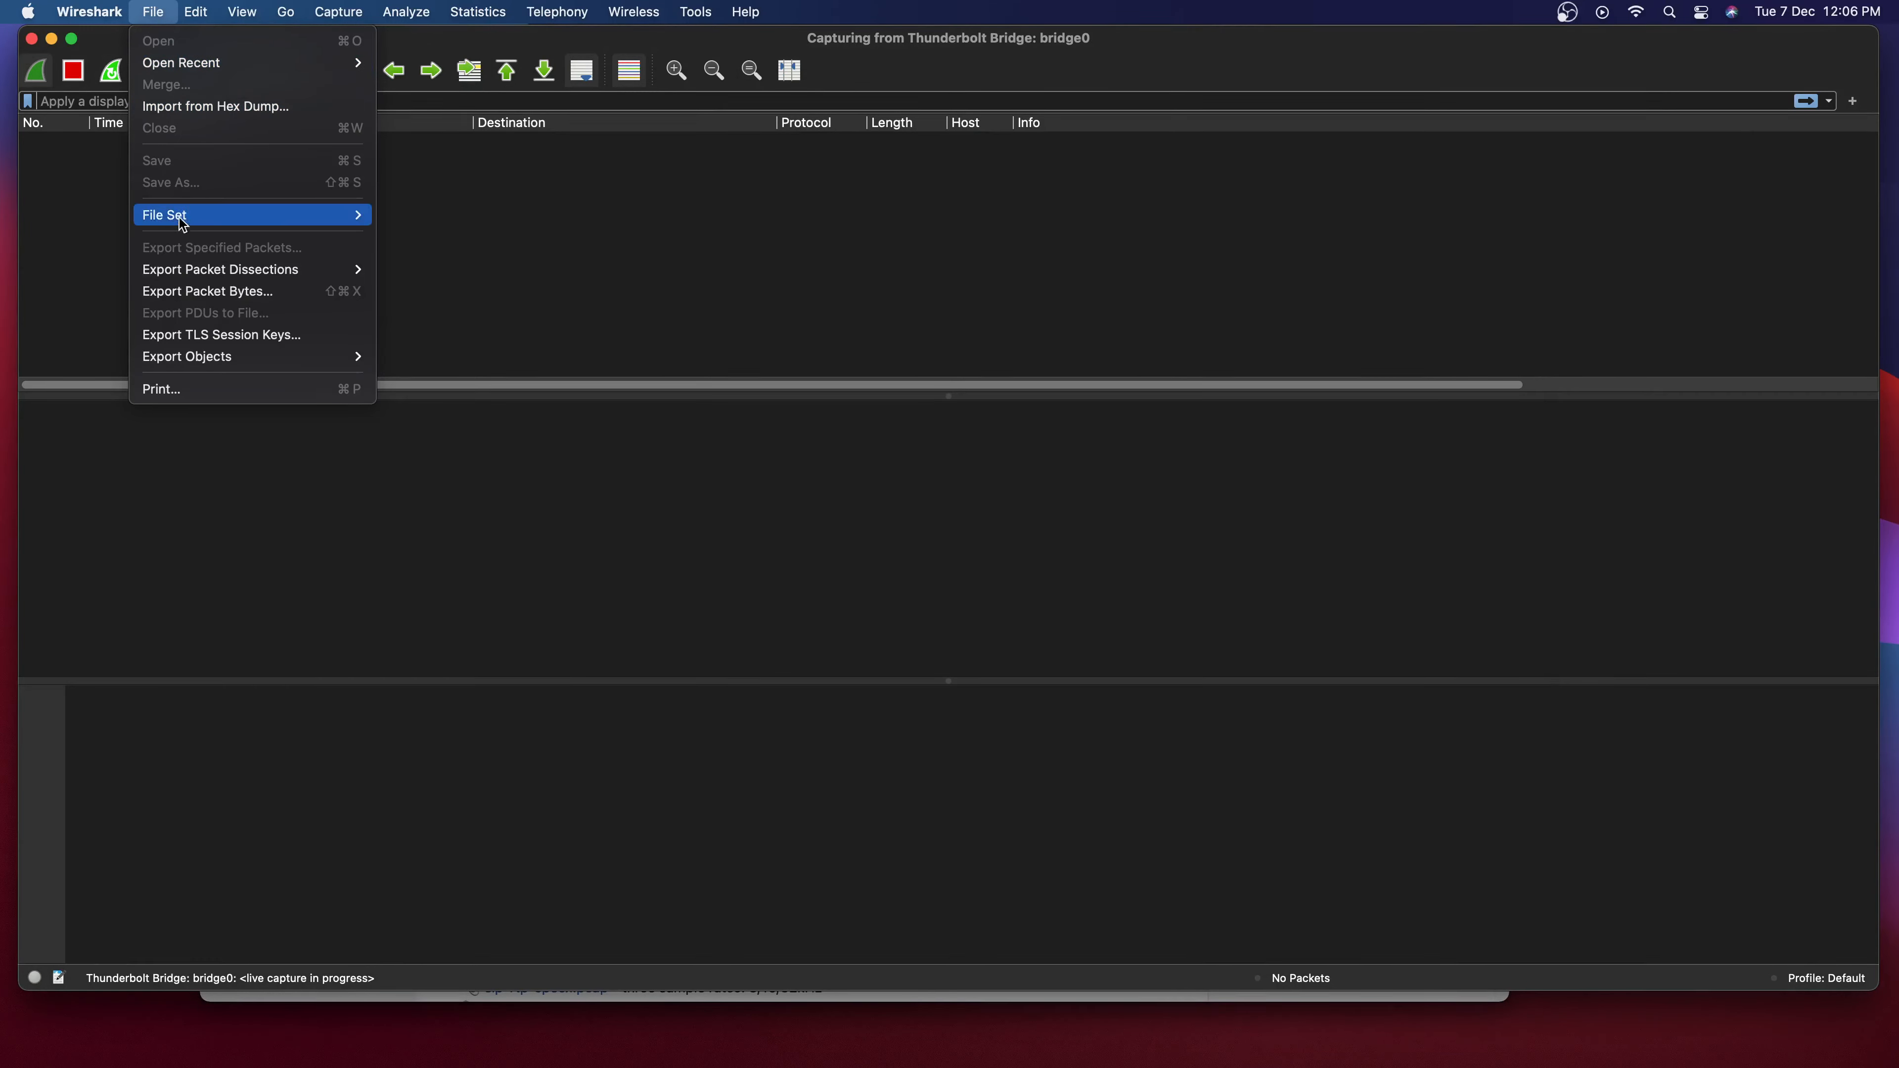
{"action": "mouse_move", "coordinate": [217, 218]}
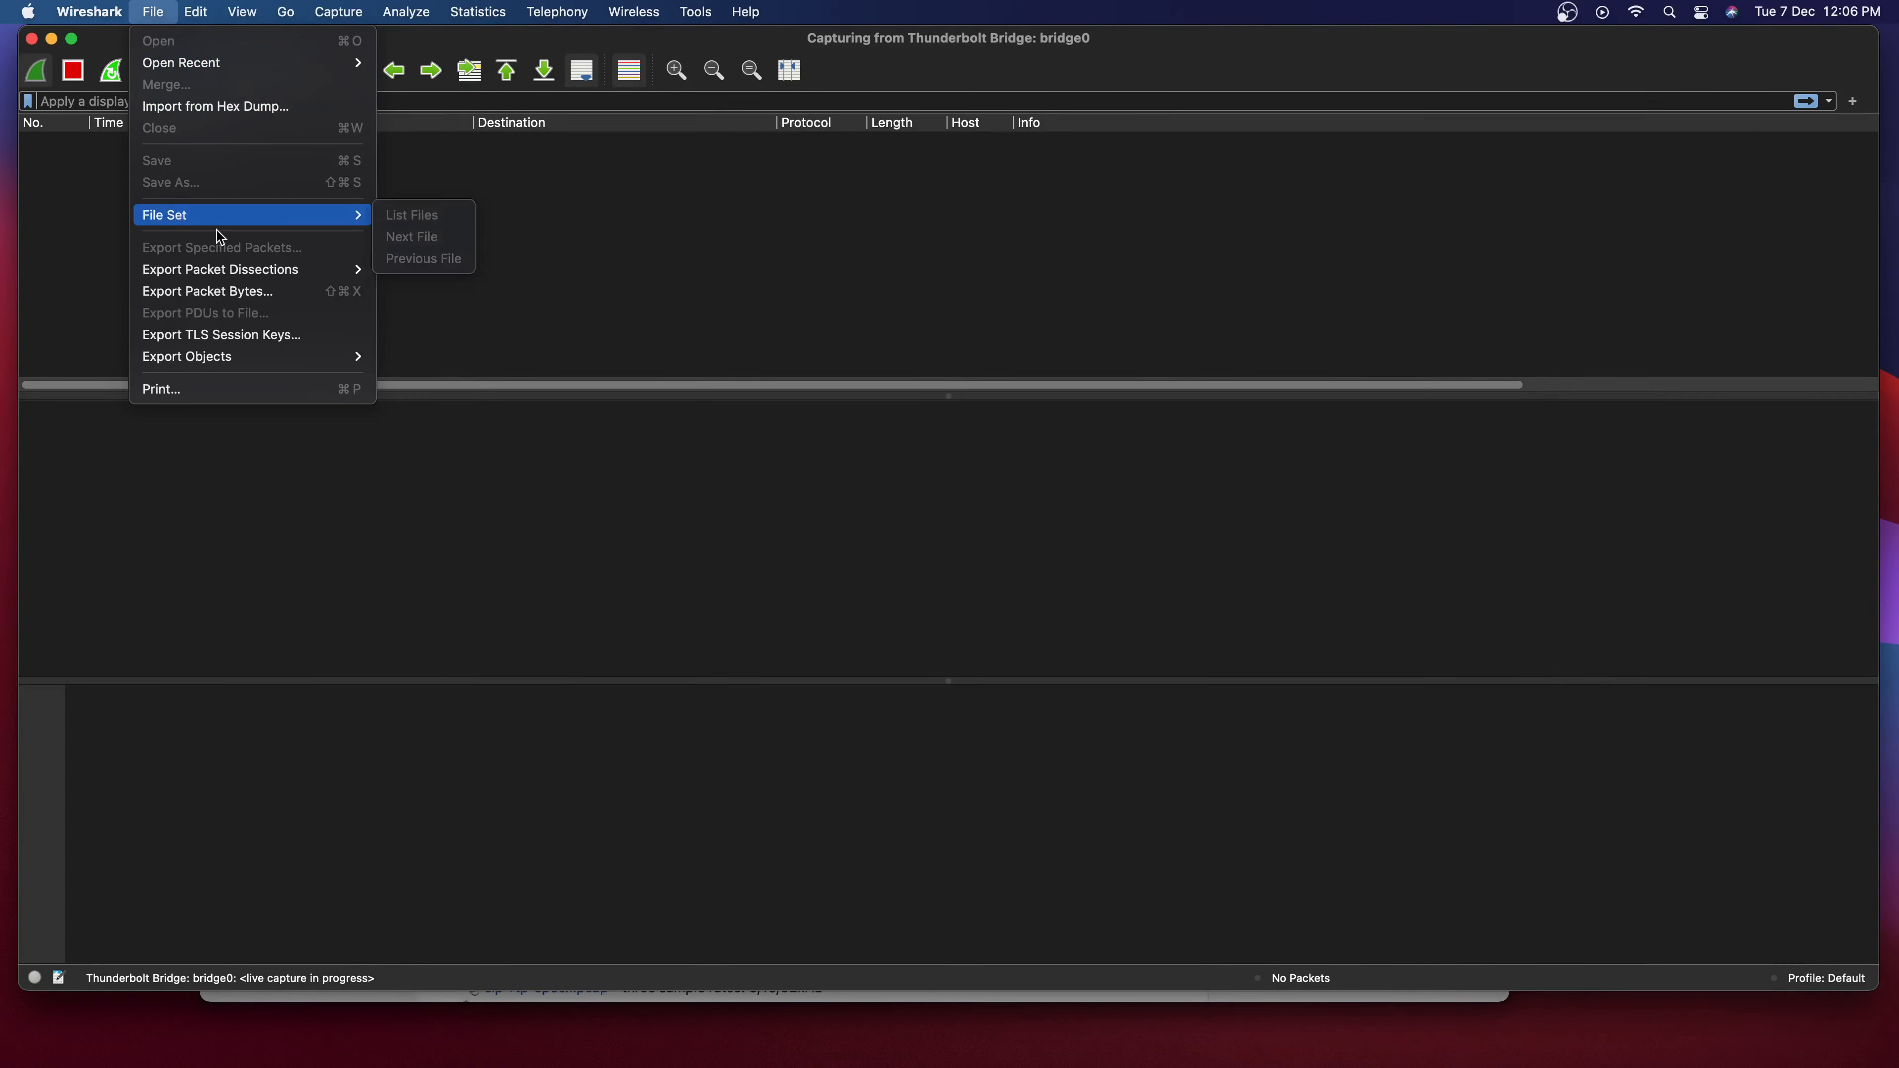
{"action": "left_click", "coordinate": [75, 278]}
{"action": "left_click", "coordinate": [154, 12]}
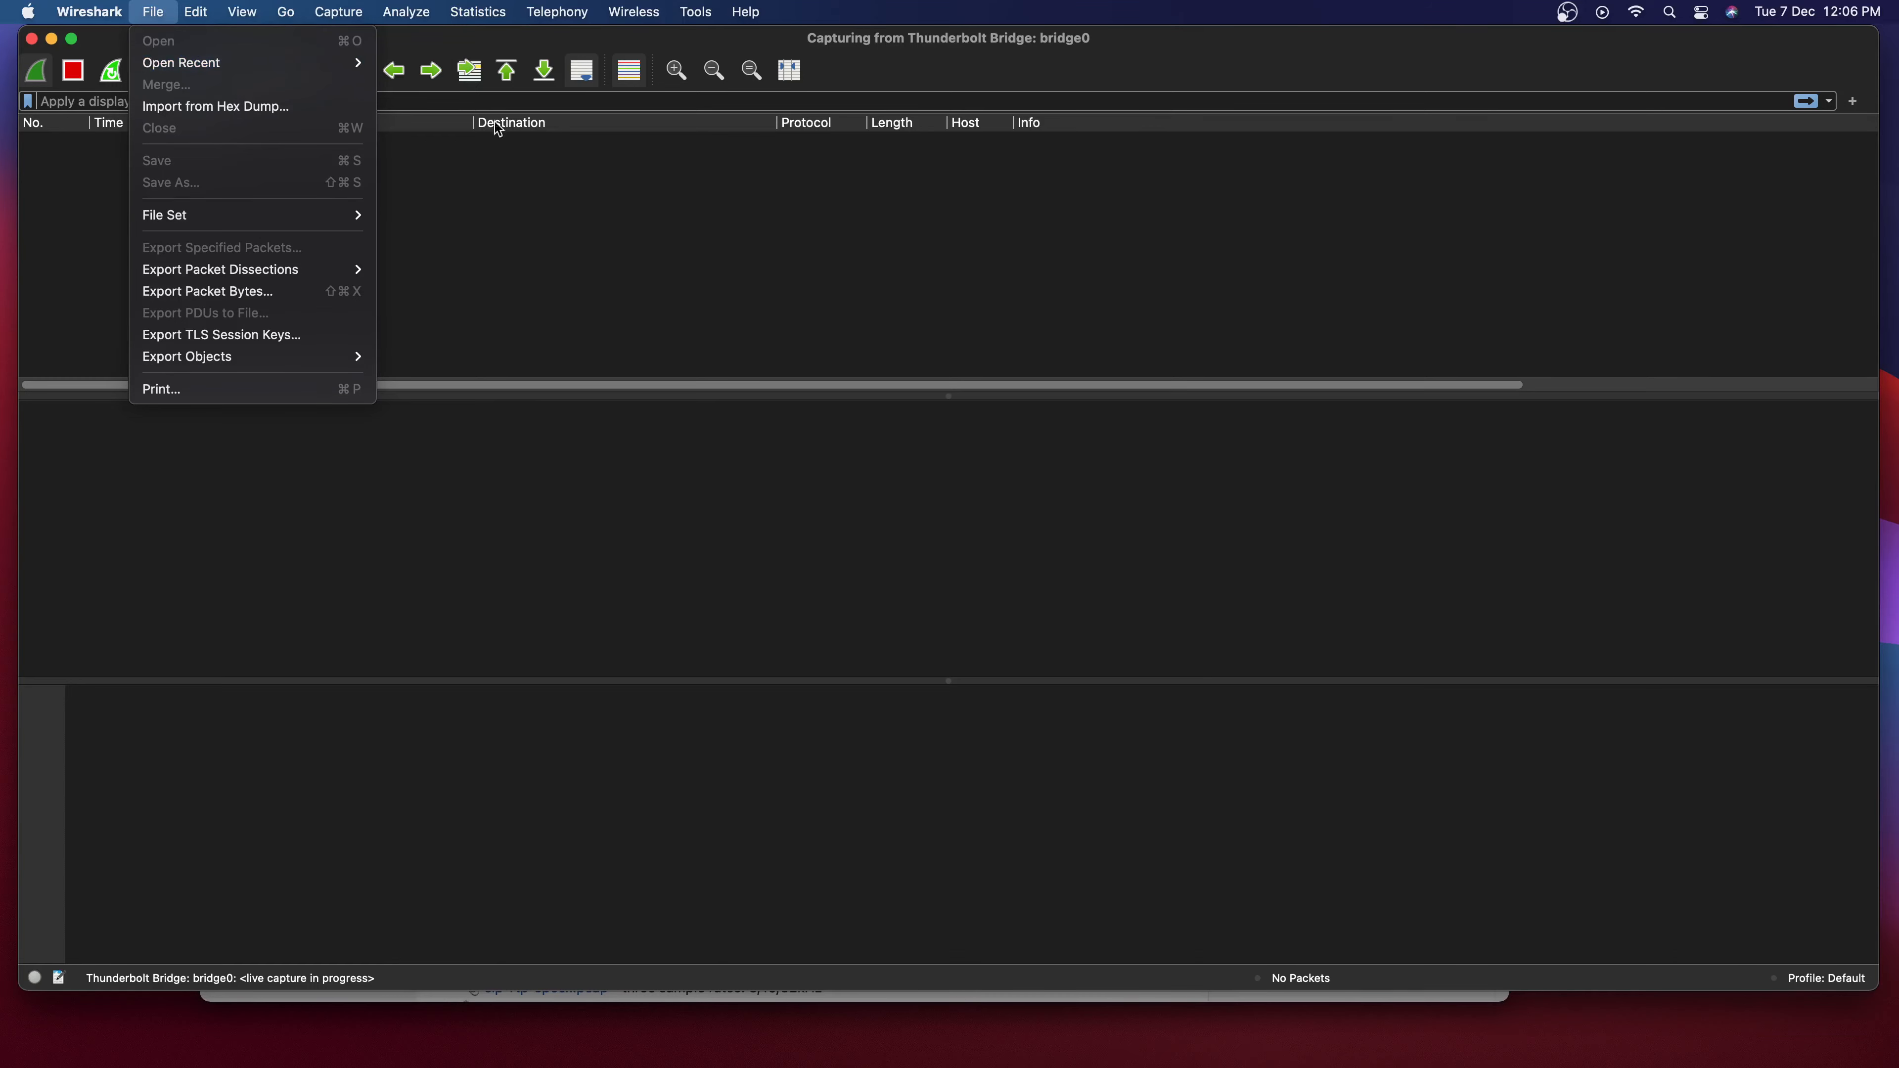
{"action": "left_click", "coordinate": [542, 196]}
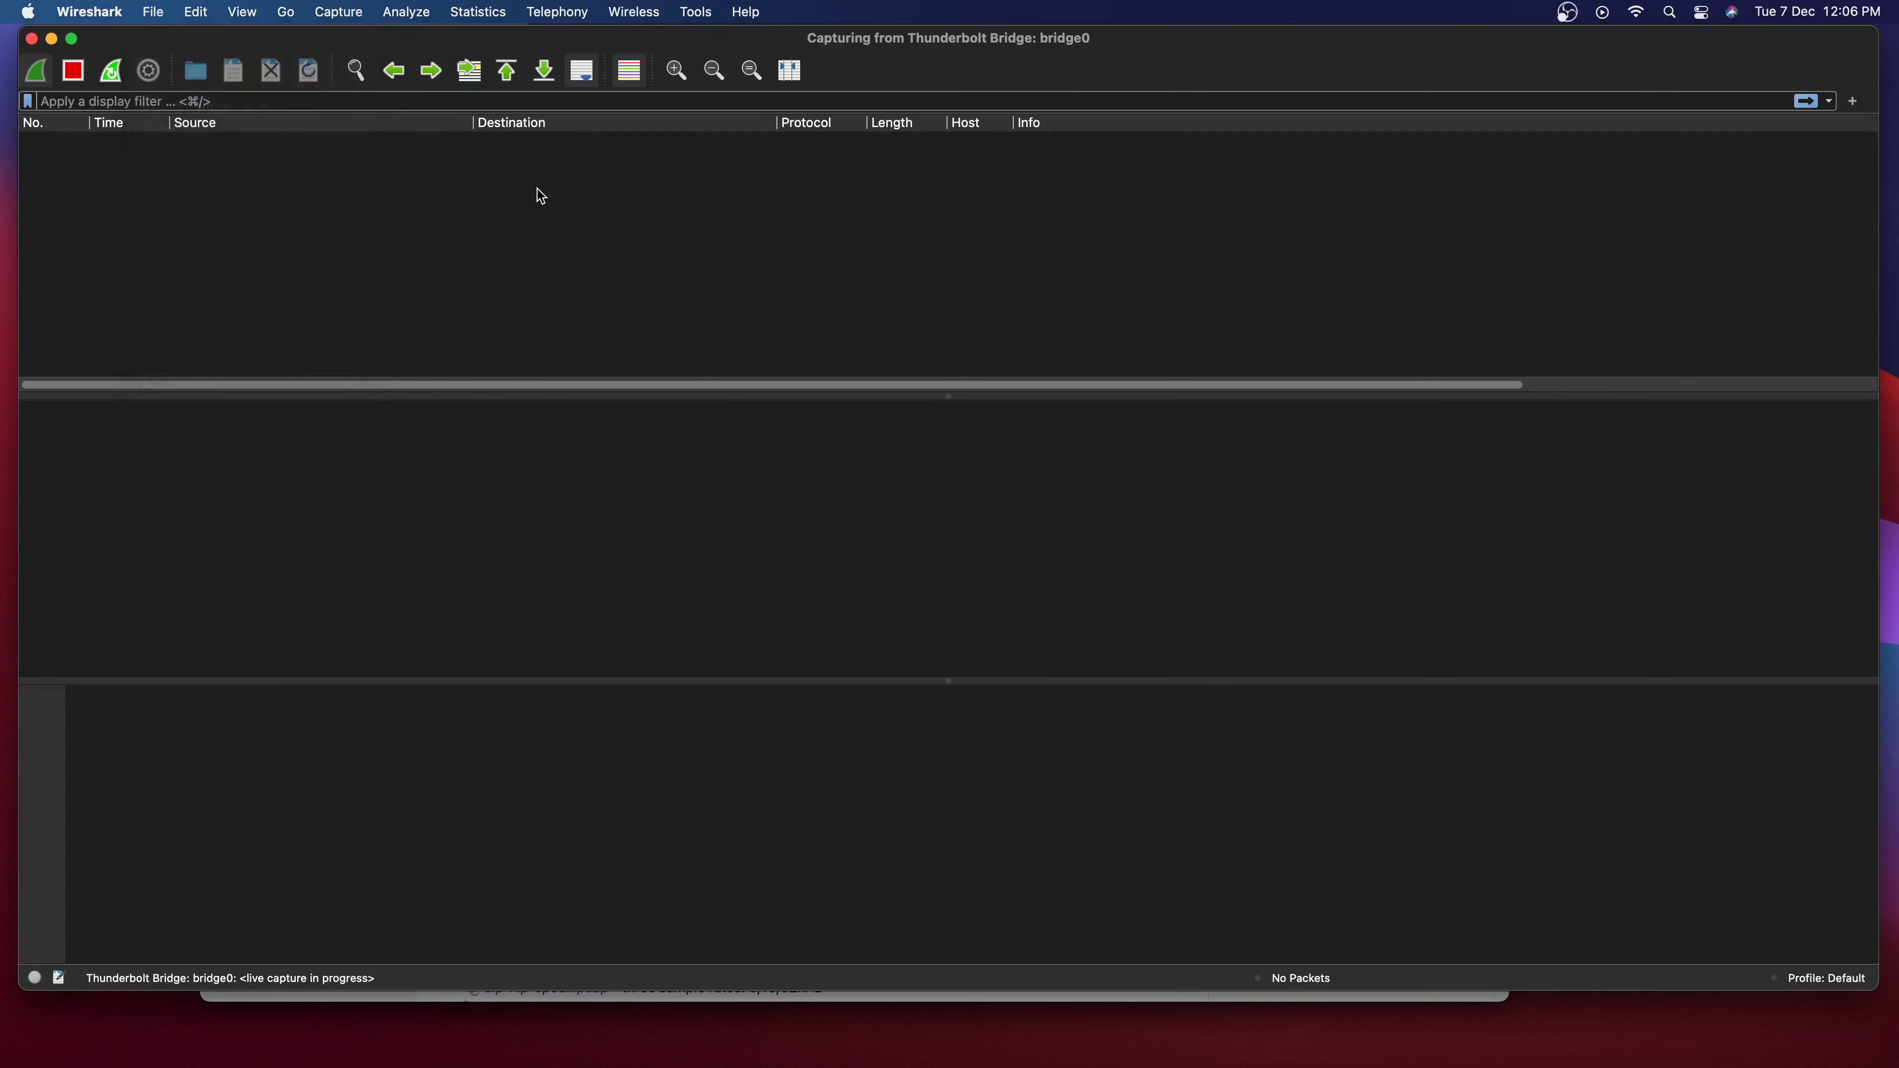
{"action": "left_click", "coordinate": [66, 72]}
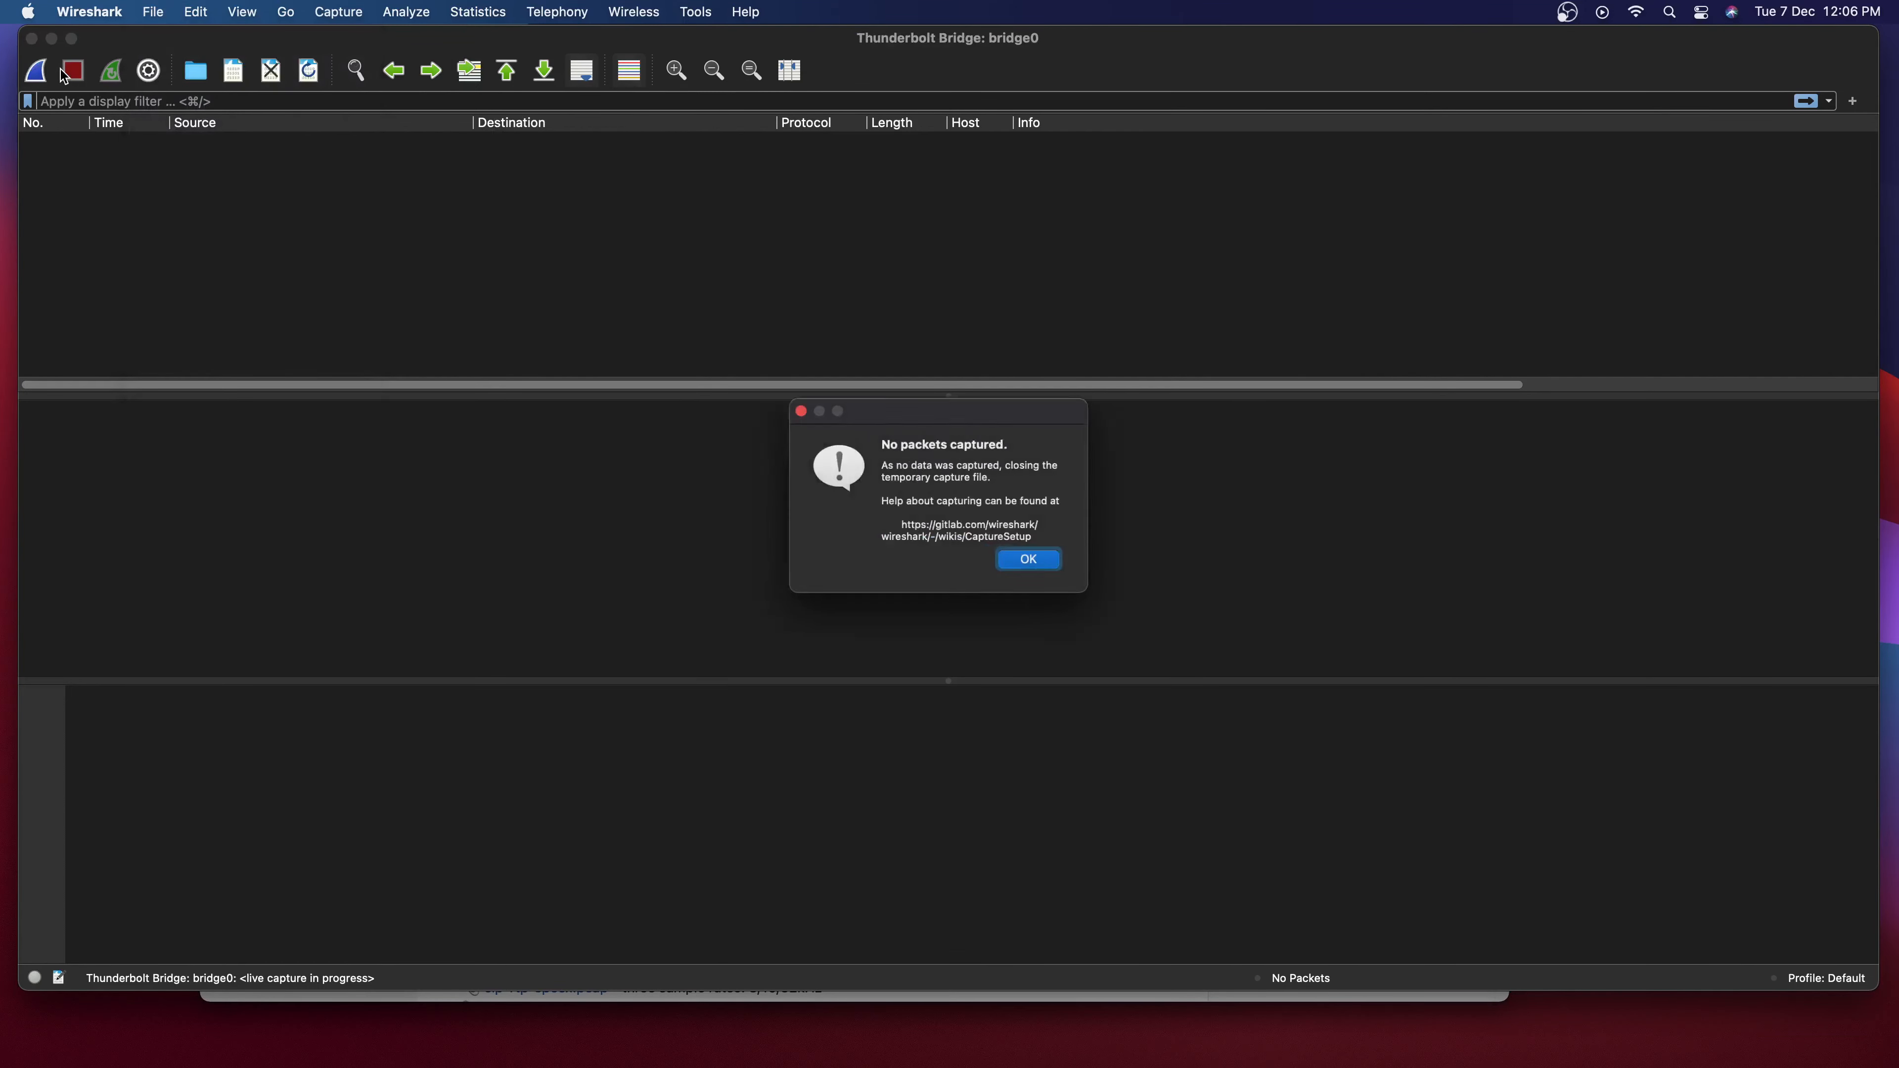
{"action": "left_click", "coordinate": [1070, 565]}
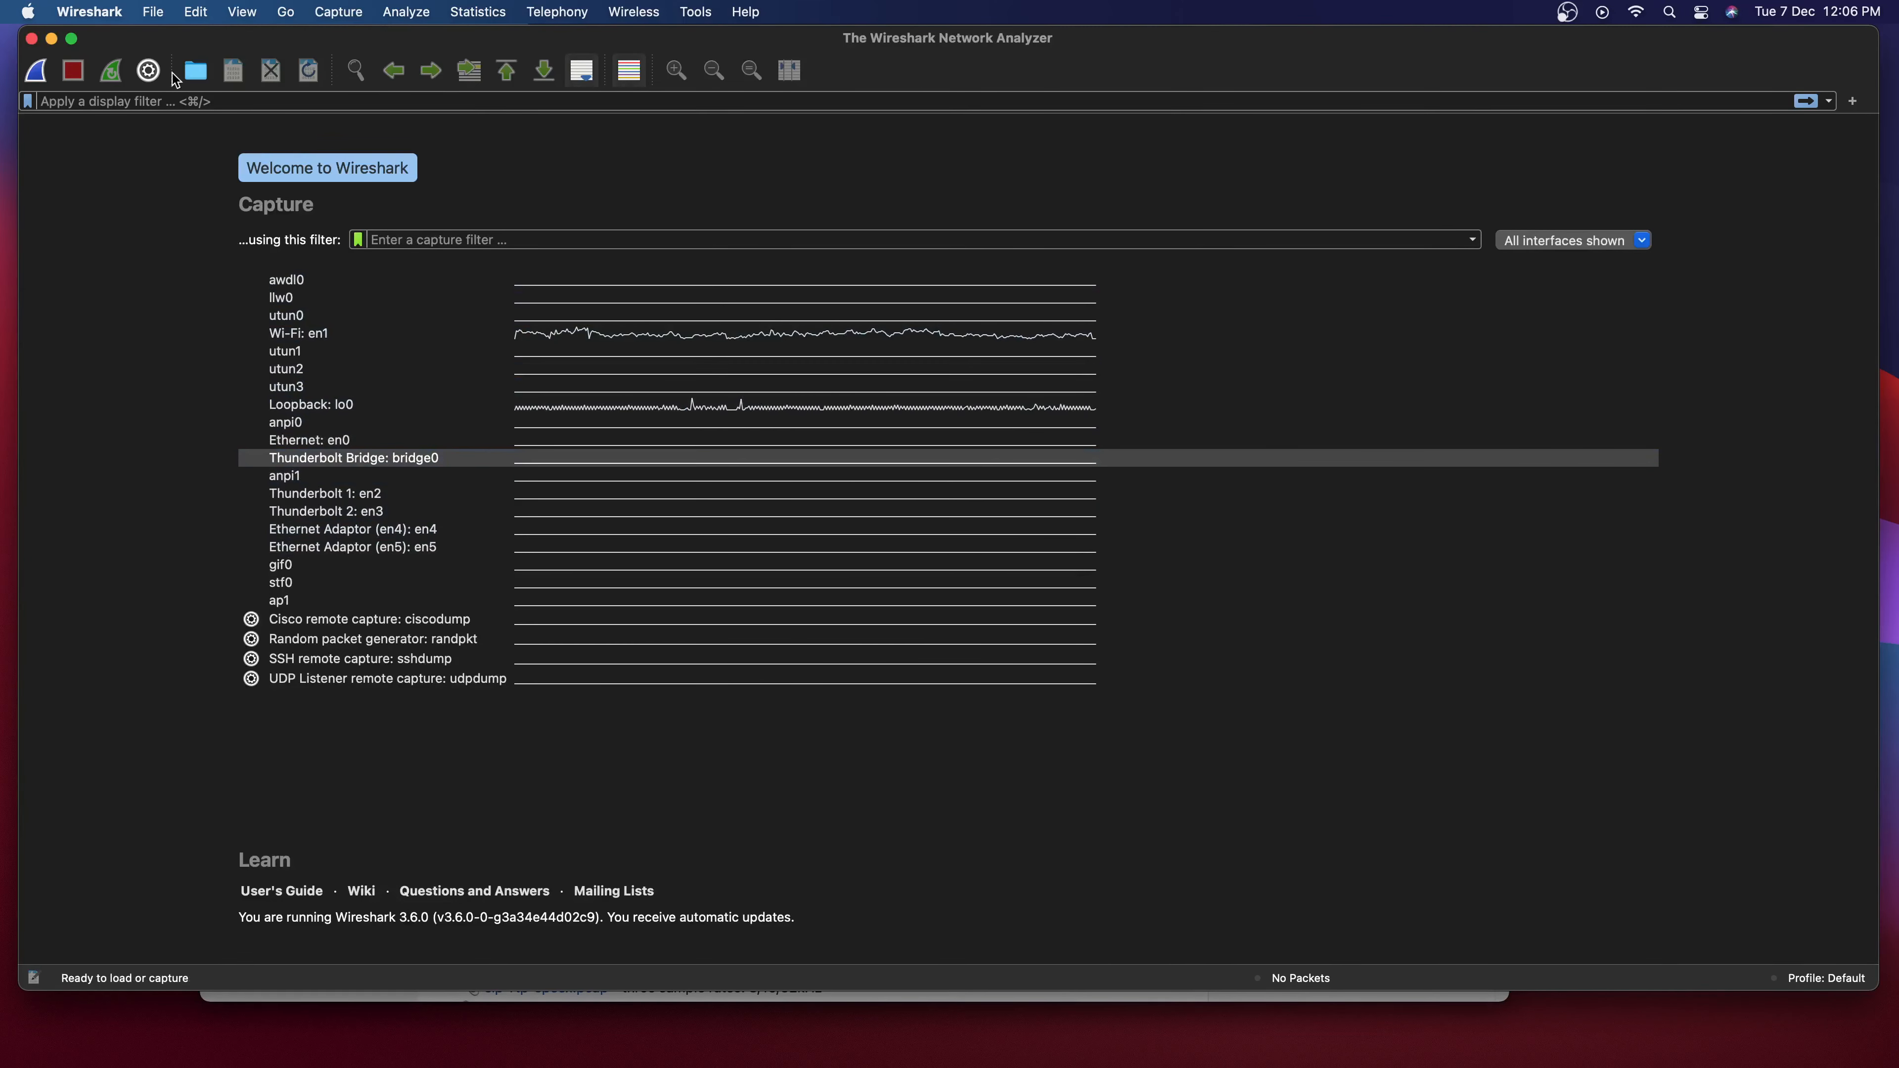
{"action": "left_click", "coordinate": [157, 10]}
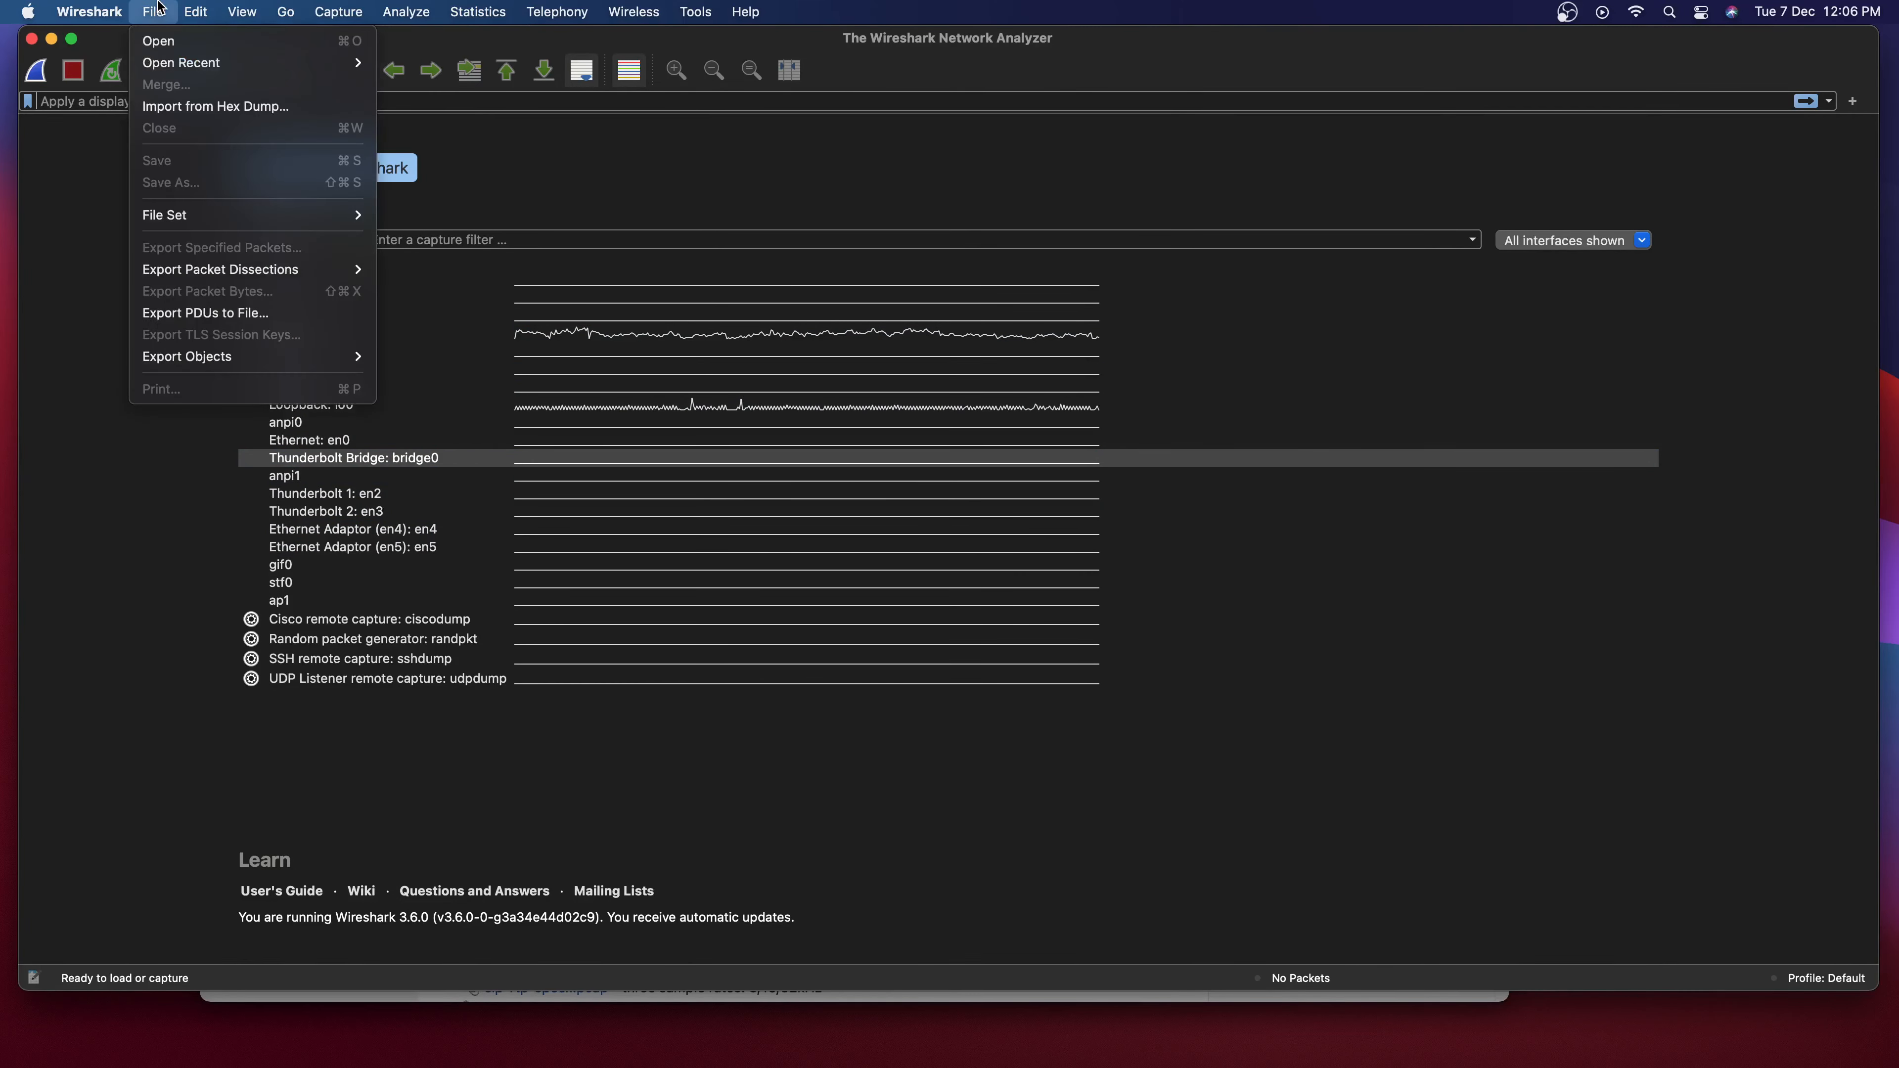
{"action": "left_click", "coordinate": [187, 43]}
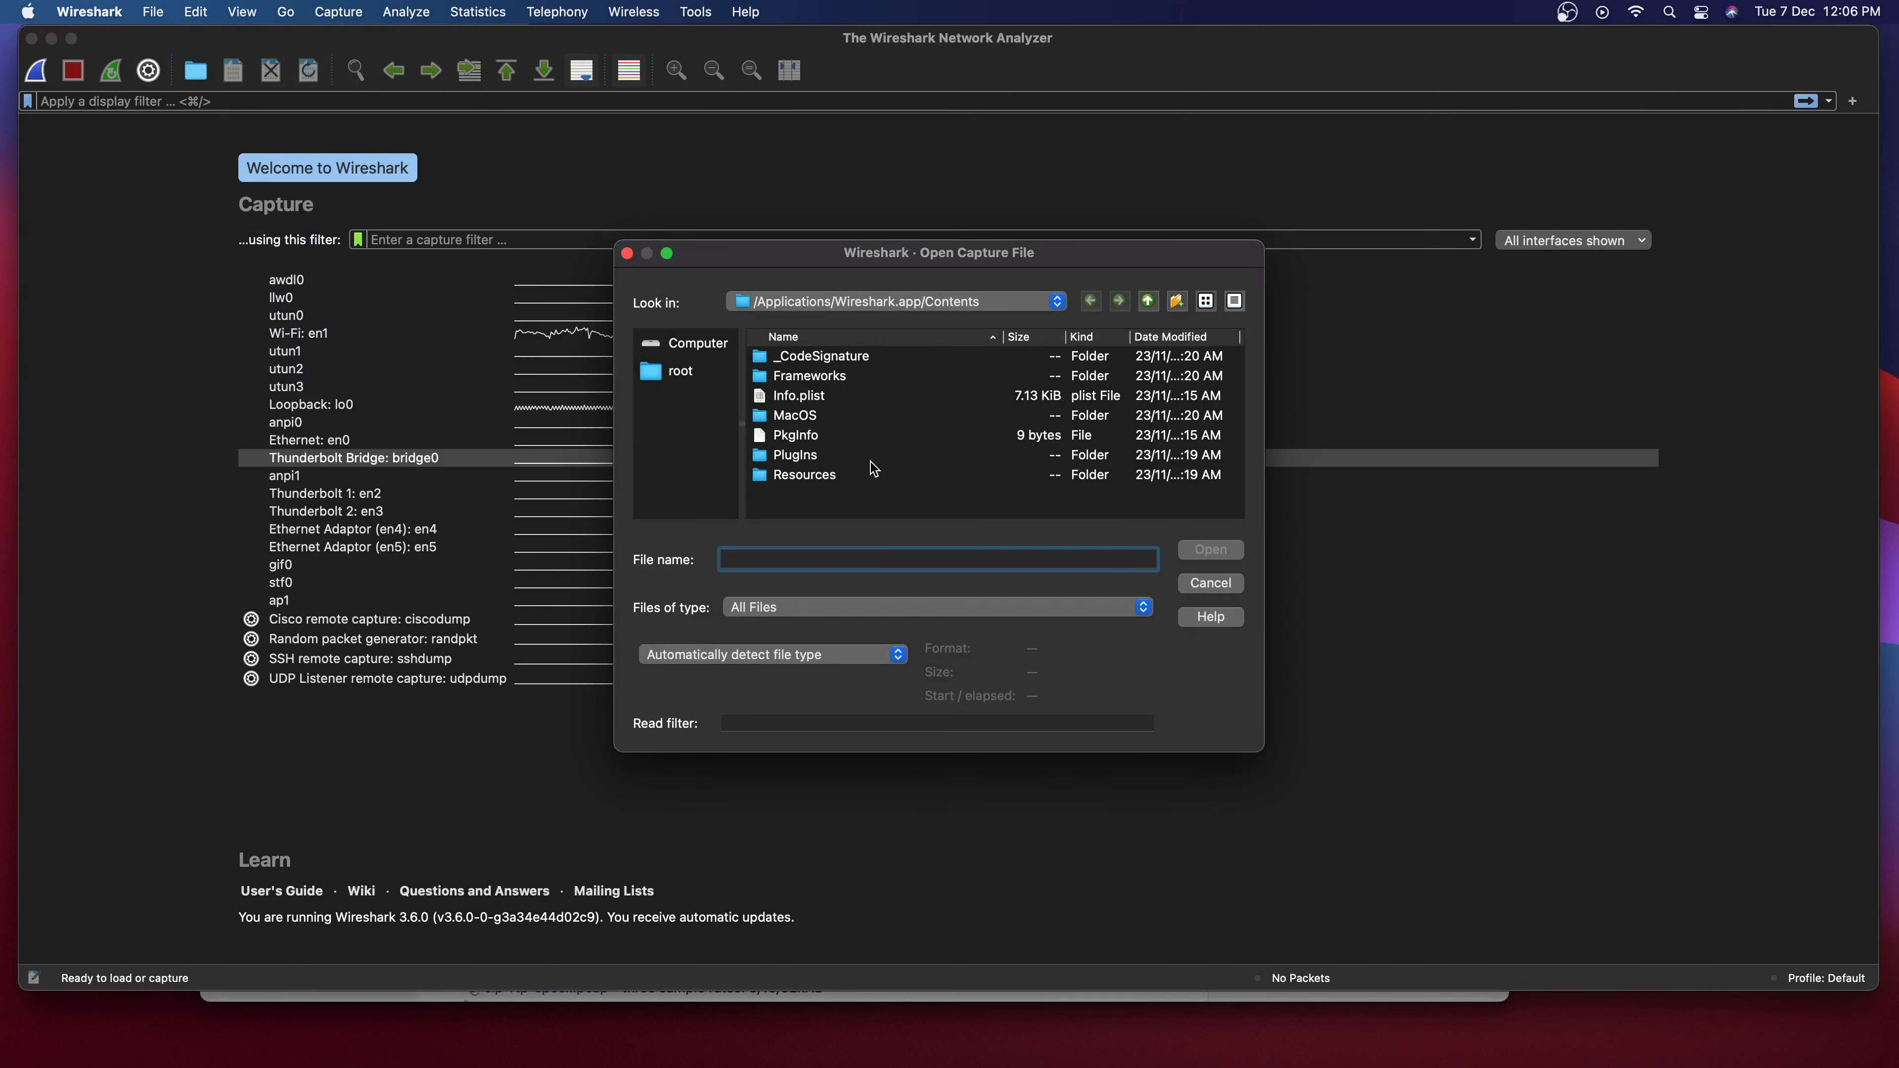
{"action": "left_click", "coordinate": [957, 307]}
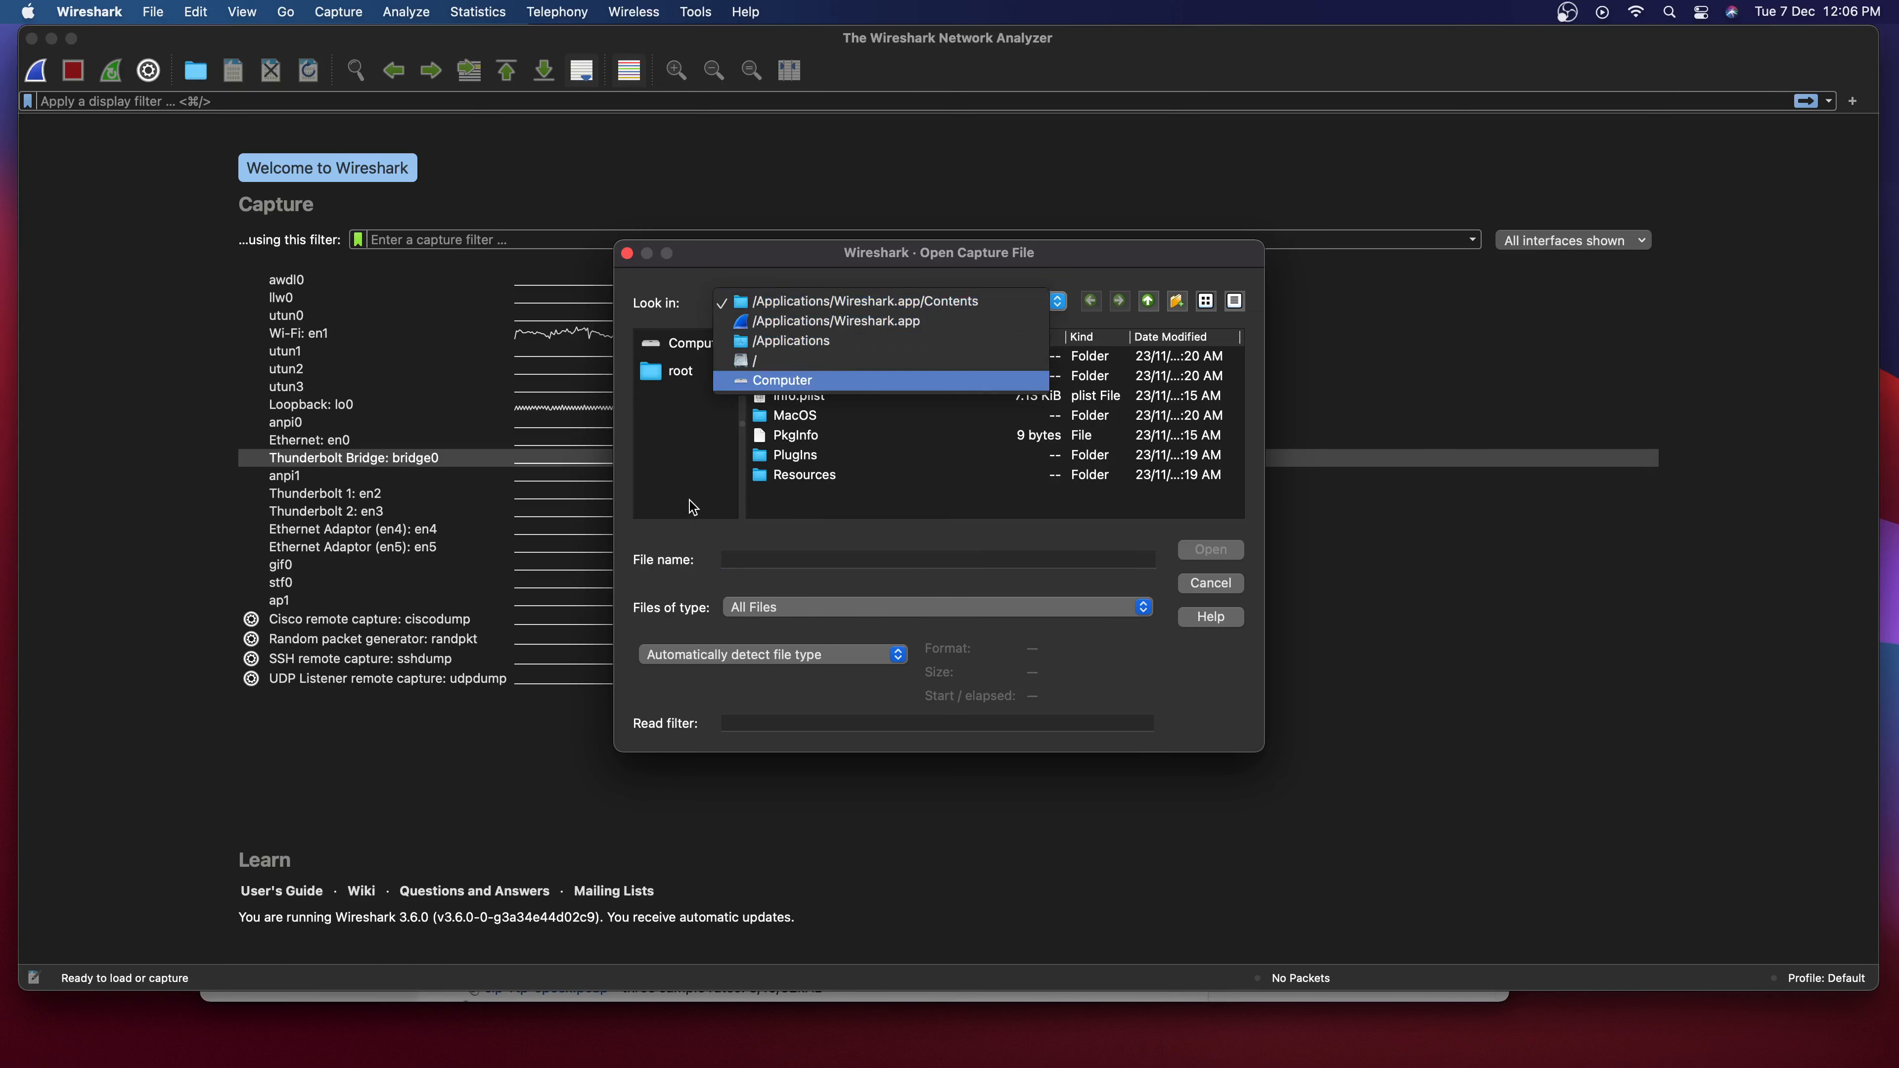
{"action": "left_click", "coordinate": [673, 370]}
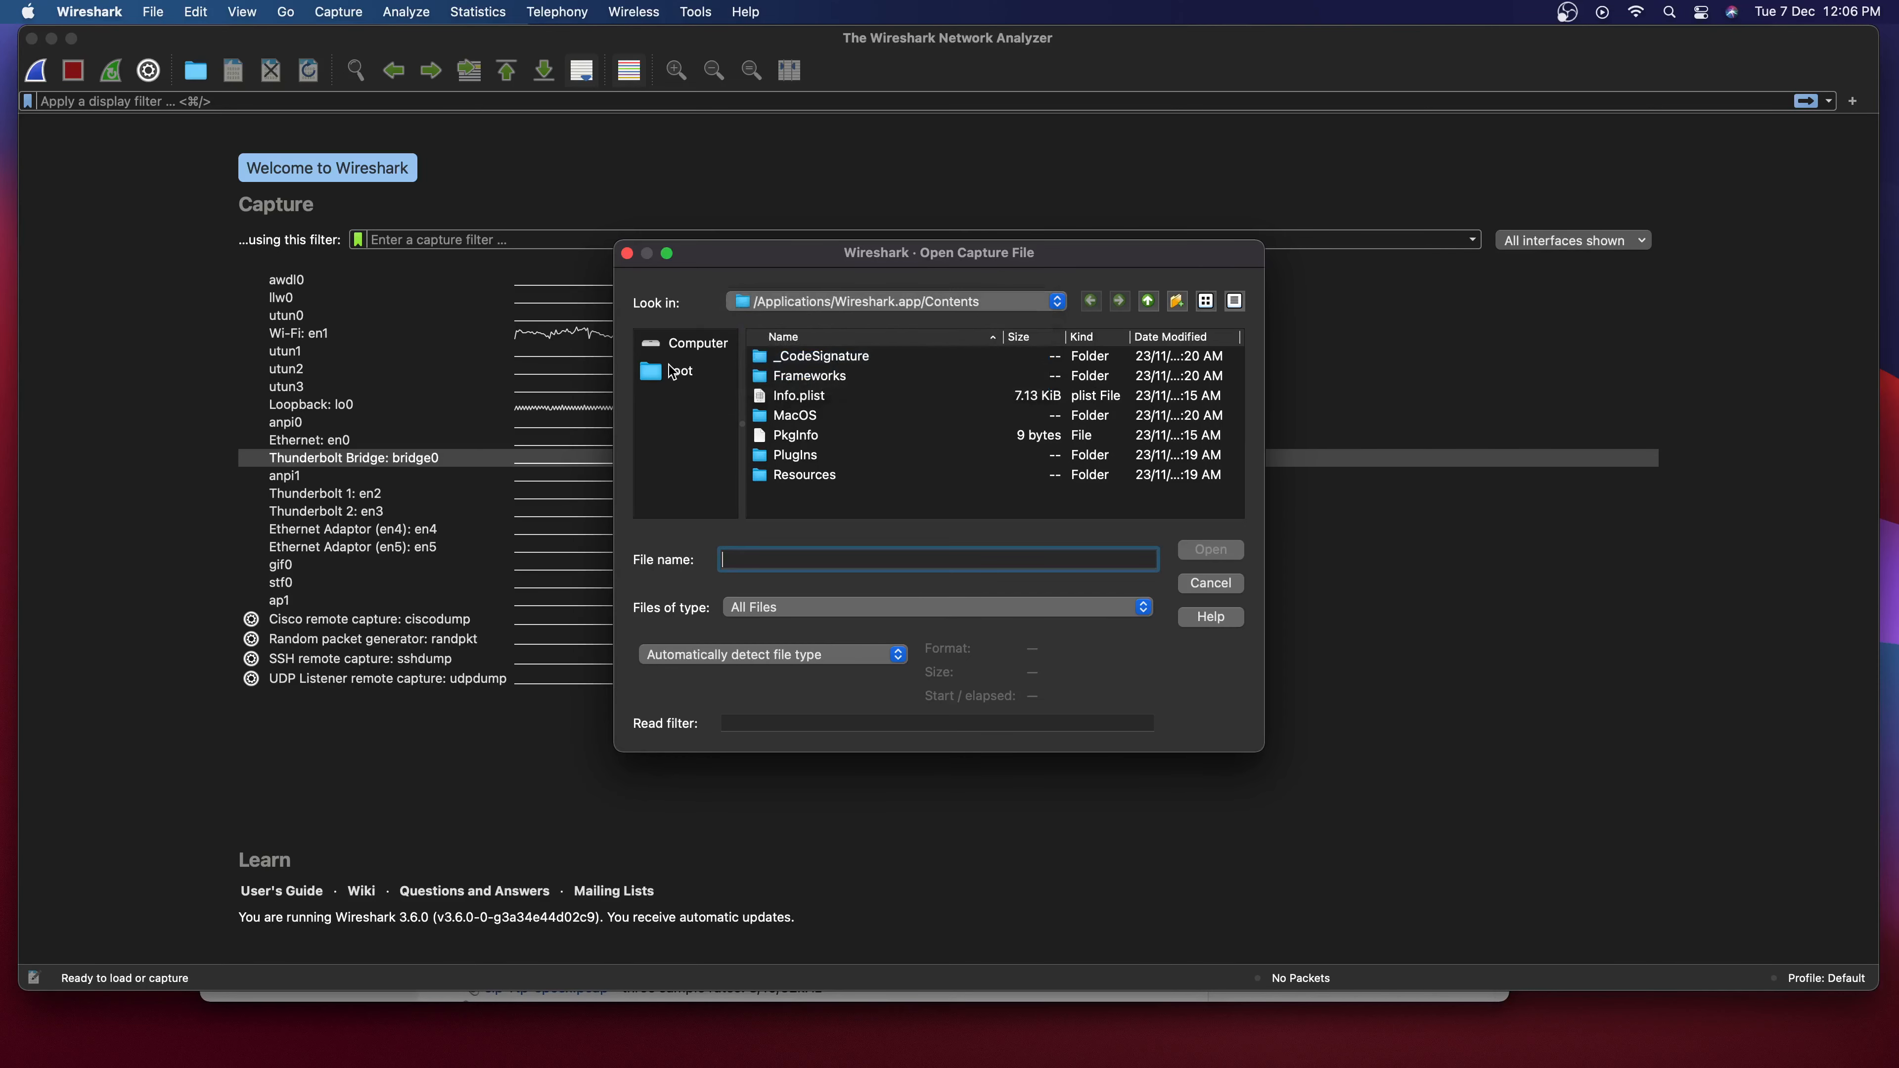
{"action": "left_click", "coordinate": [674, 369]}
{"action": "double_click", "coordinate": [819, 358]}
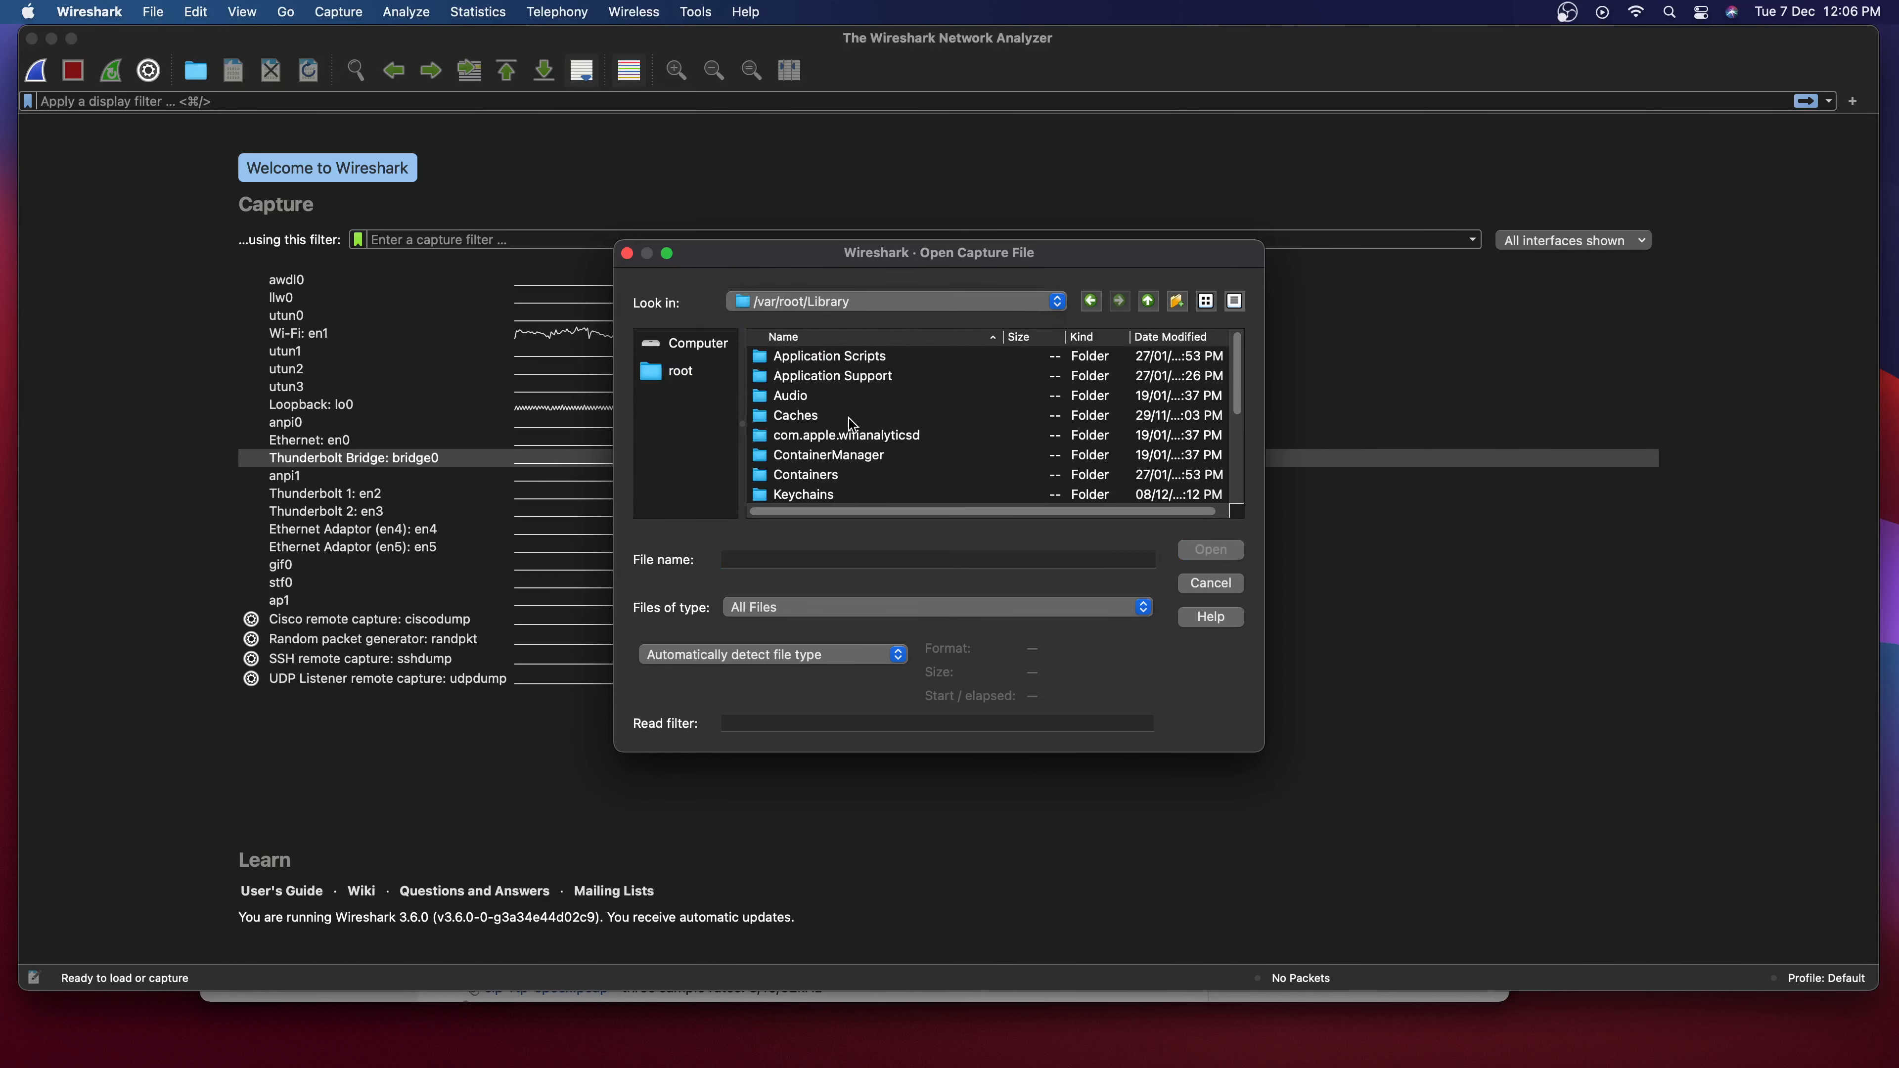
{"action": "scroll", "coordinate": [851, 425], "scroll_direction": "down", "scroll_amount": 5}
{"action": "scroll", "coordinate": [842, 463], "scroll_direction": "up", "scroll_amount": 5}
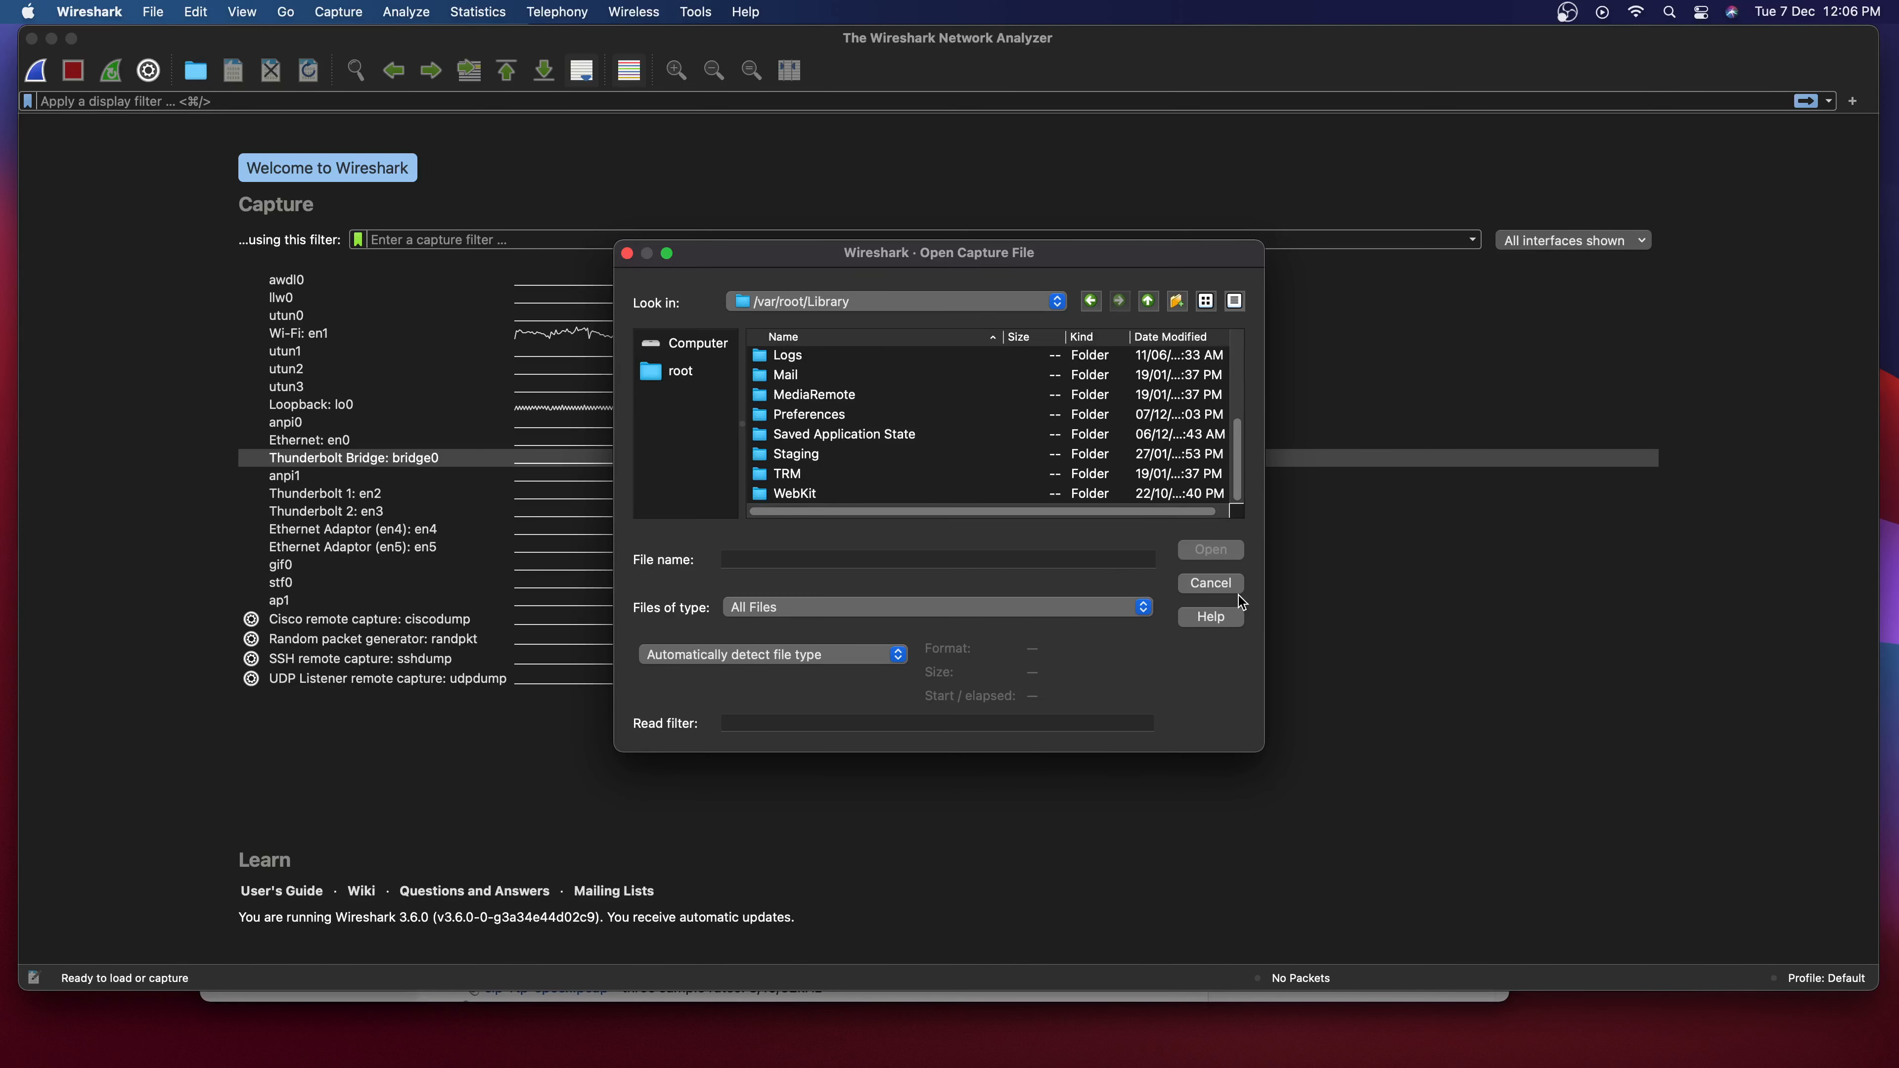
{"action": "left_click", "coordinate": [1211, 583]}
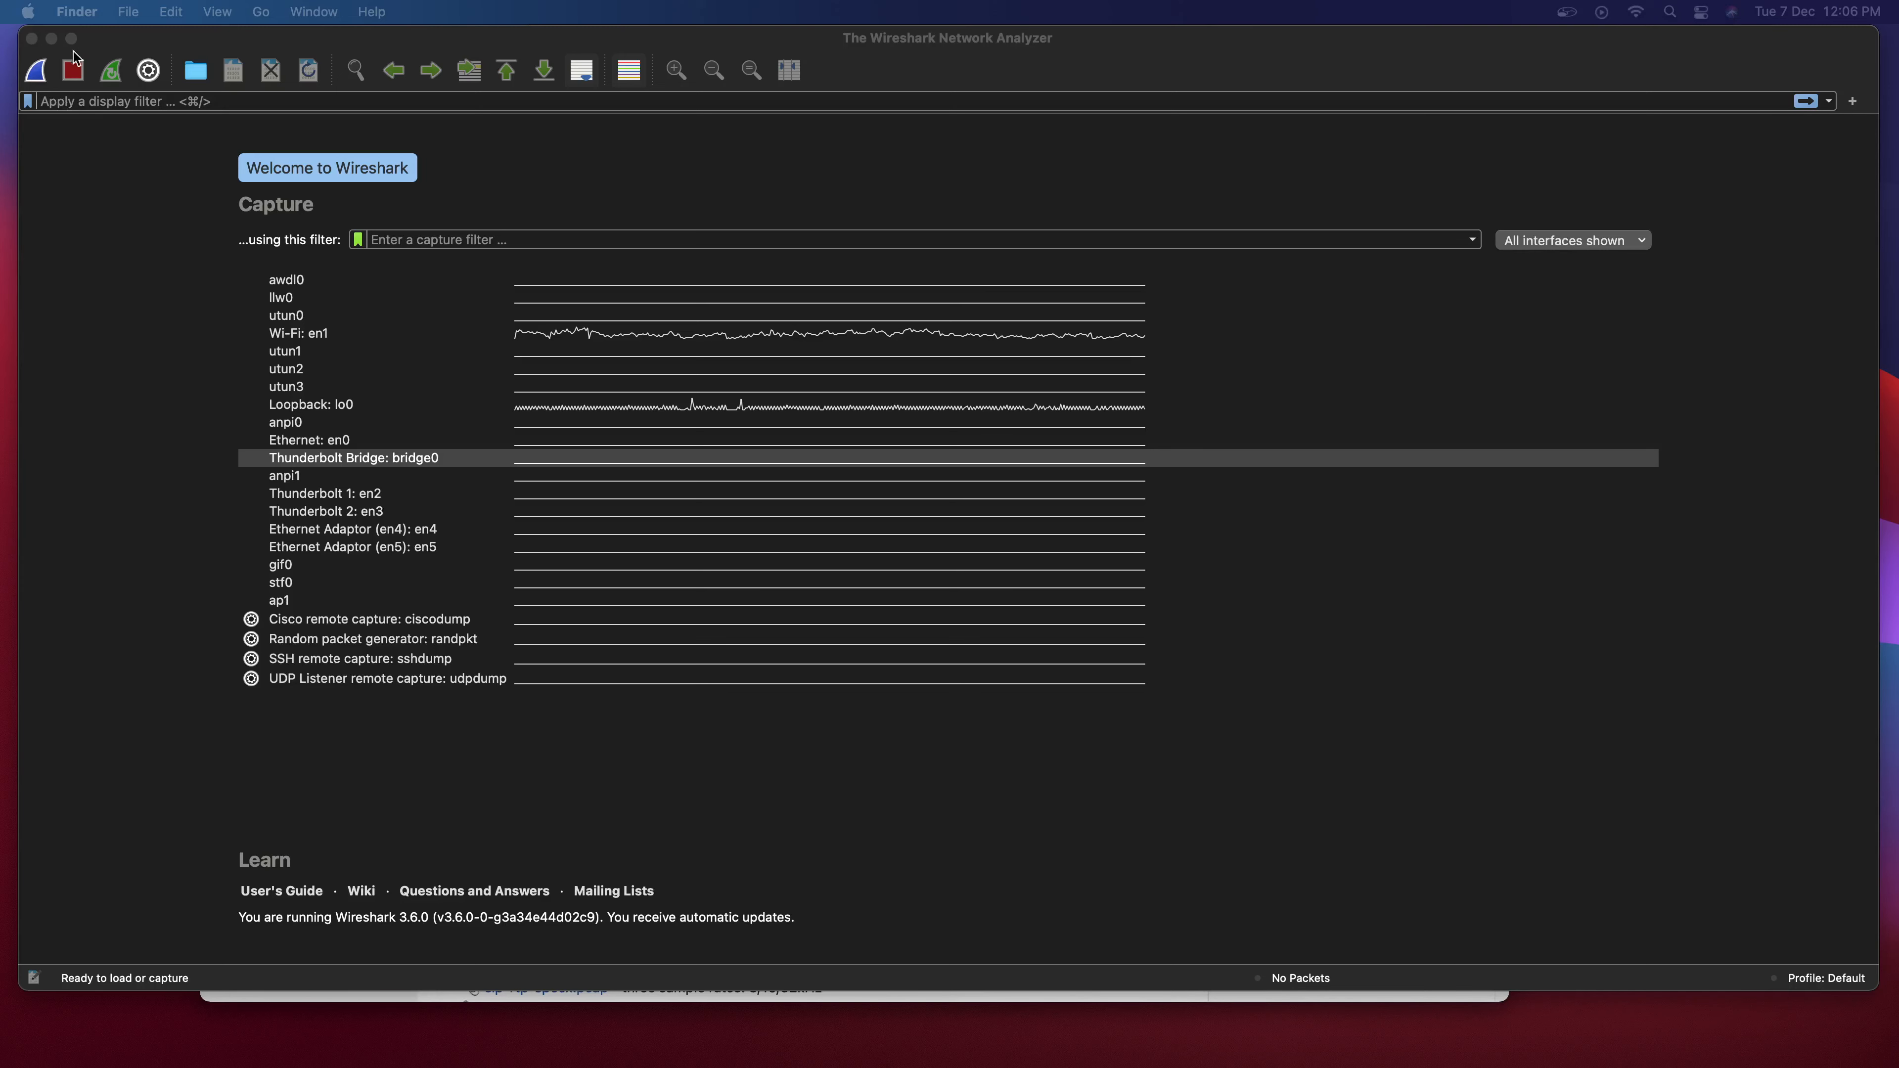
{"action": "left_click", "coordinate": [135, 7]}
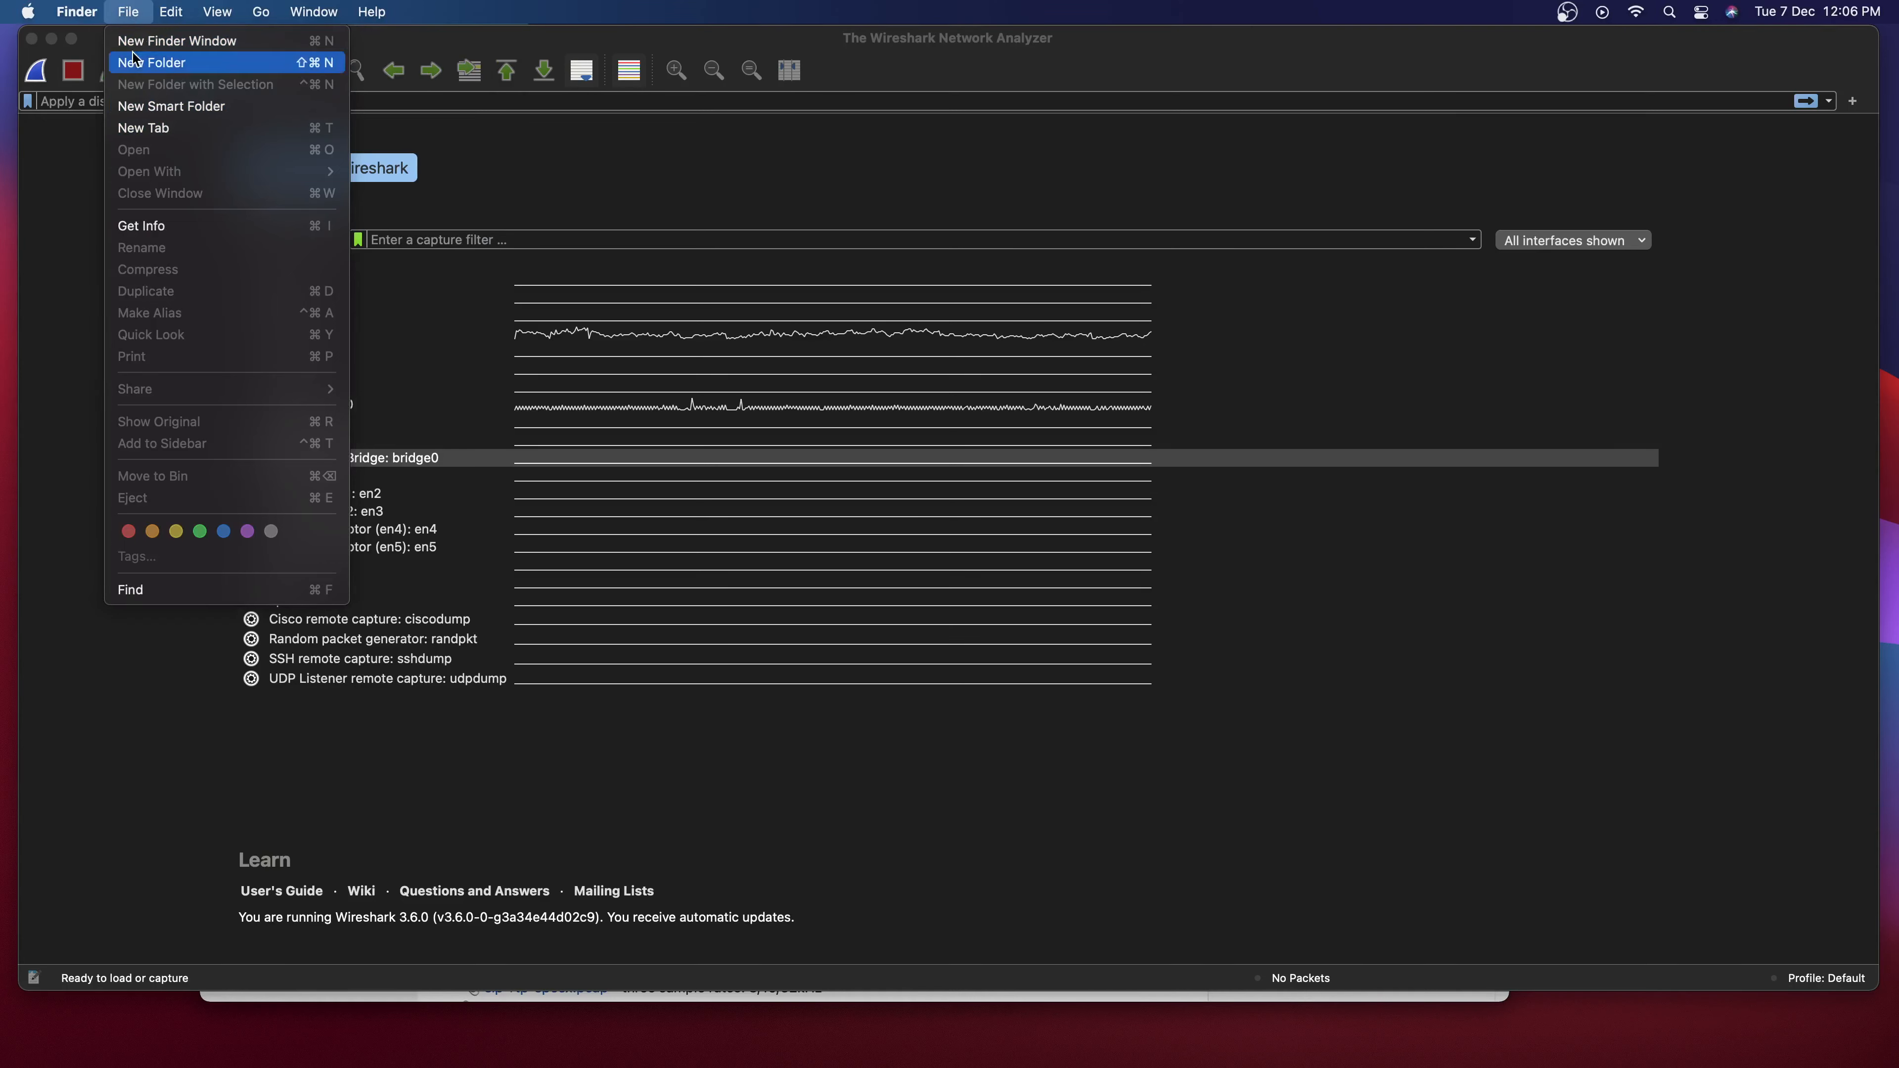
{"action": "left_click", "coordinate": [95, 135]}
Start opening a capture file and browse from the root directory through Users to the account's home folder.
{"action": "left_click", "coordinate": [150, 10]}
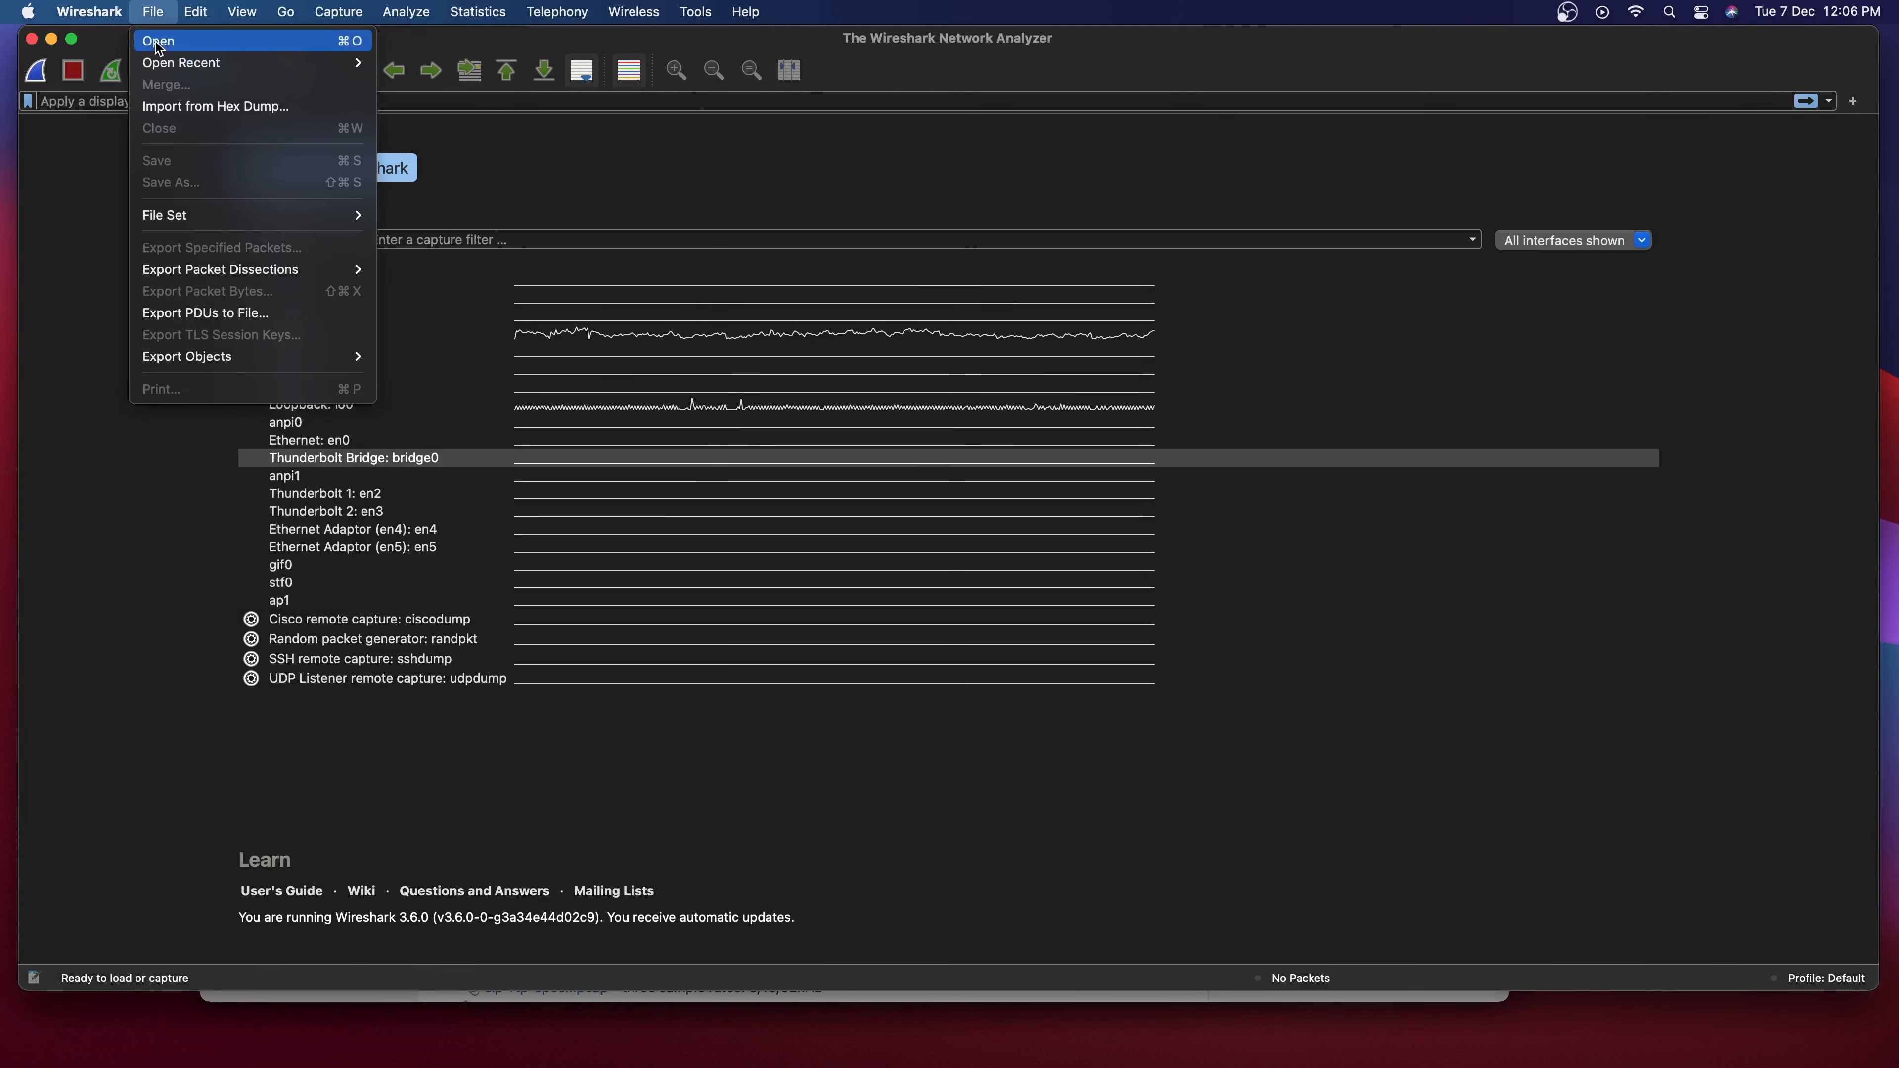
{"action": "left_click", "coordinate": [211, 45]}
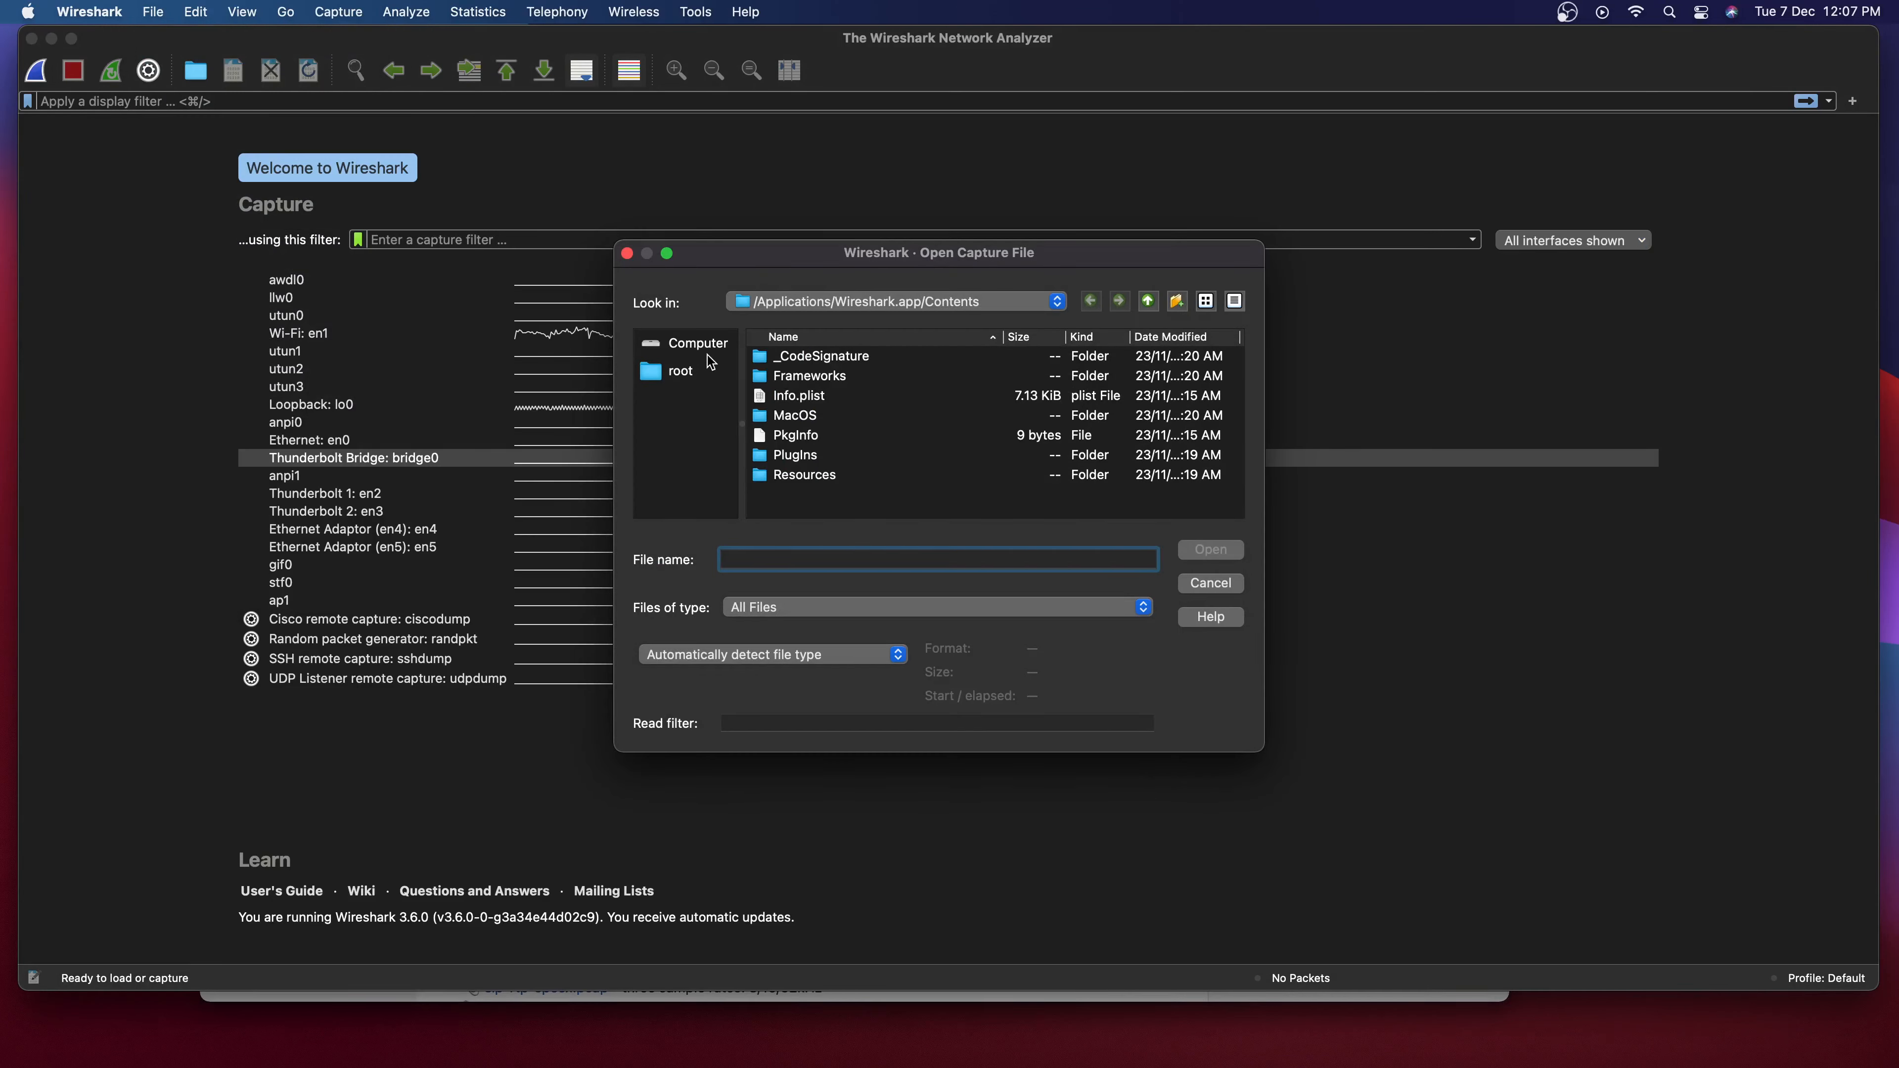
{"action": "left_click", "coordinate": [1047, 304]}
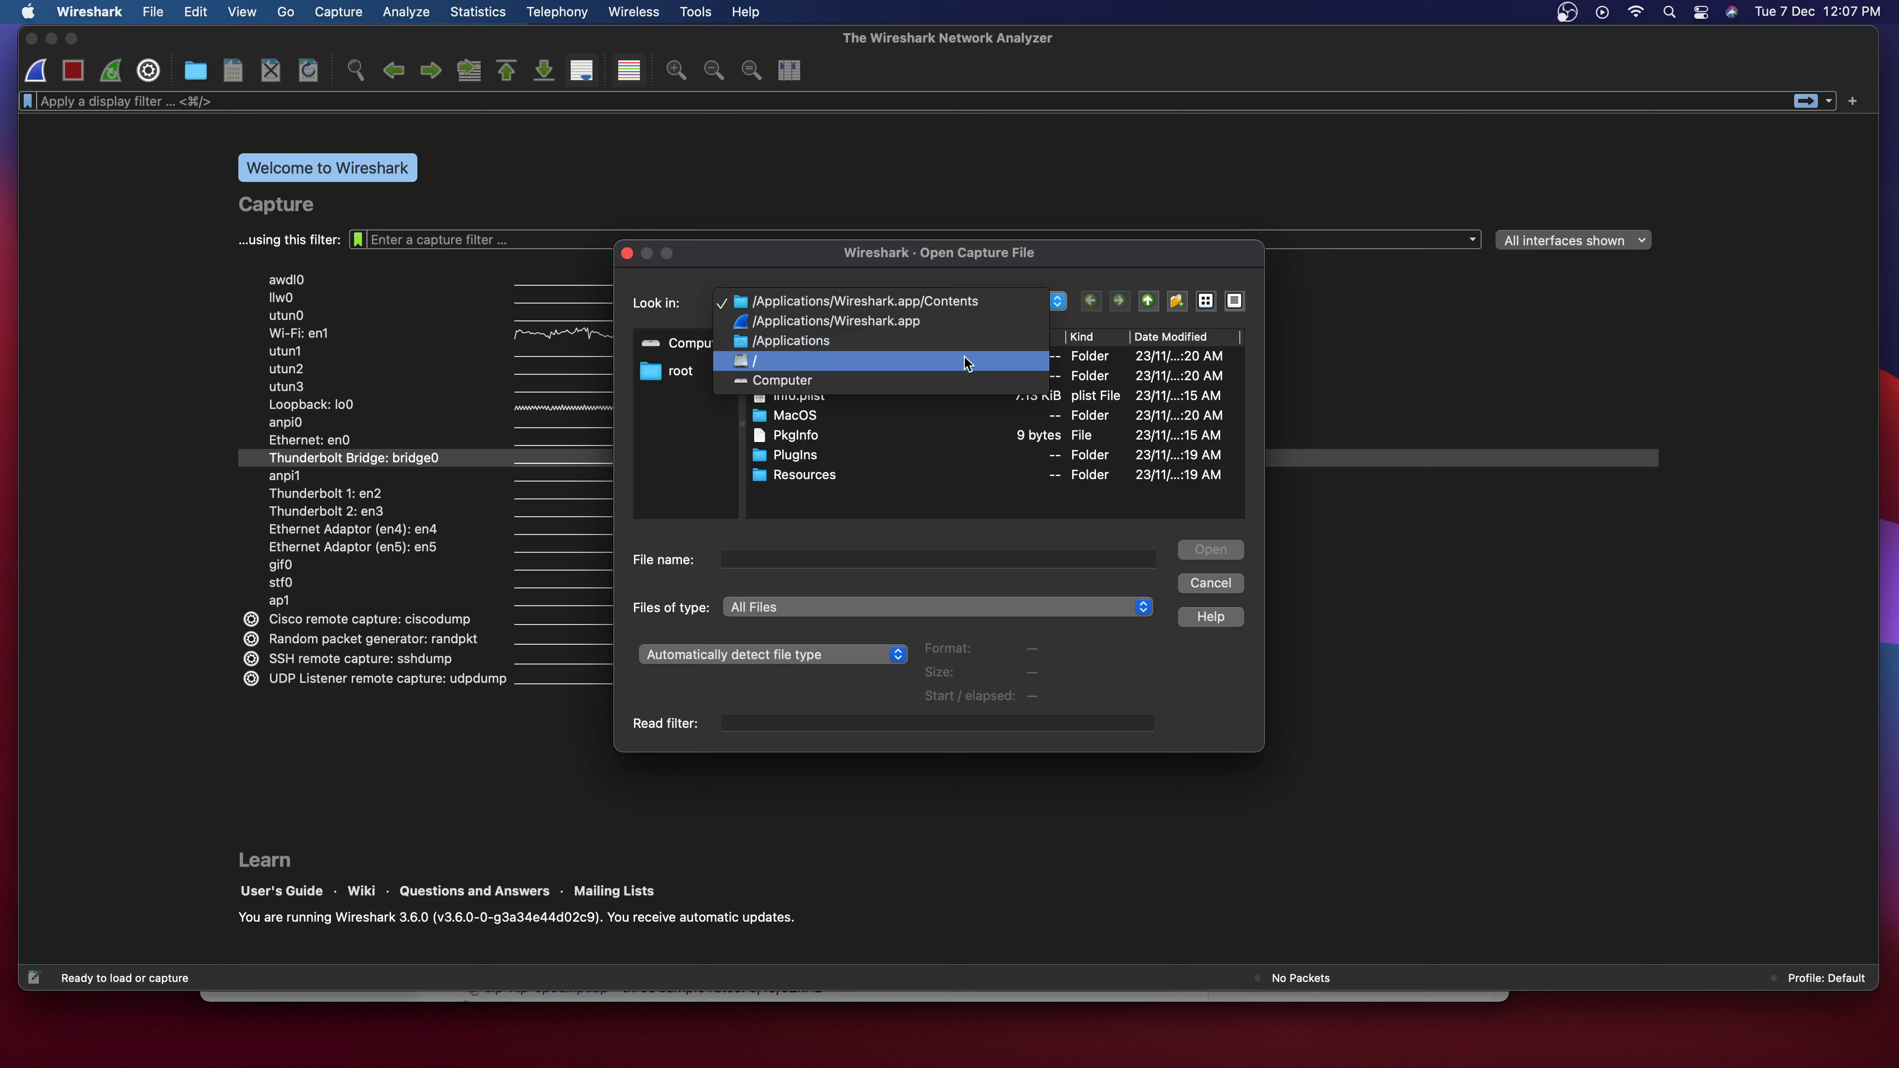
{"action": "left_click", "coordinate": [936, 365]}
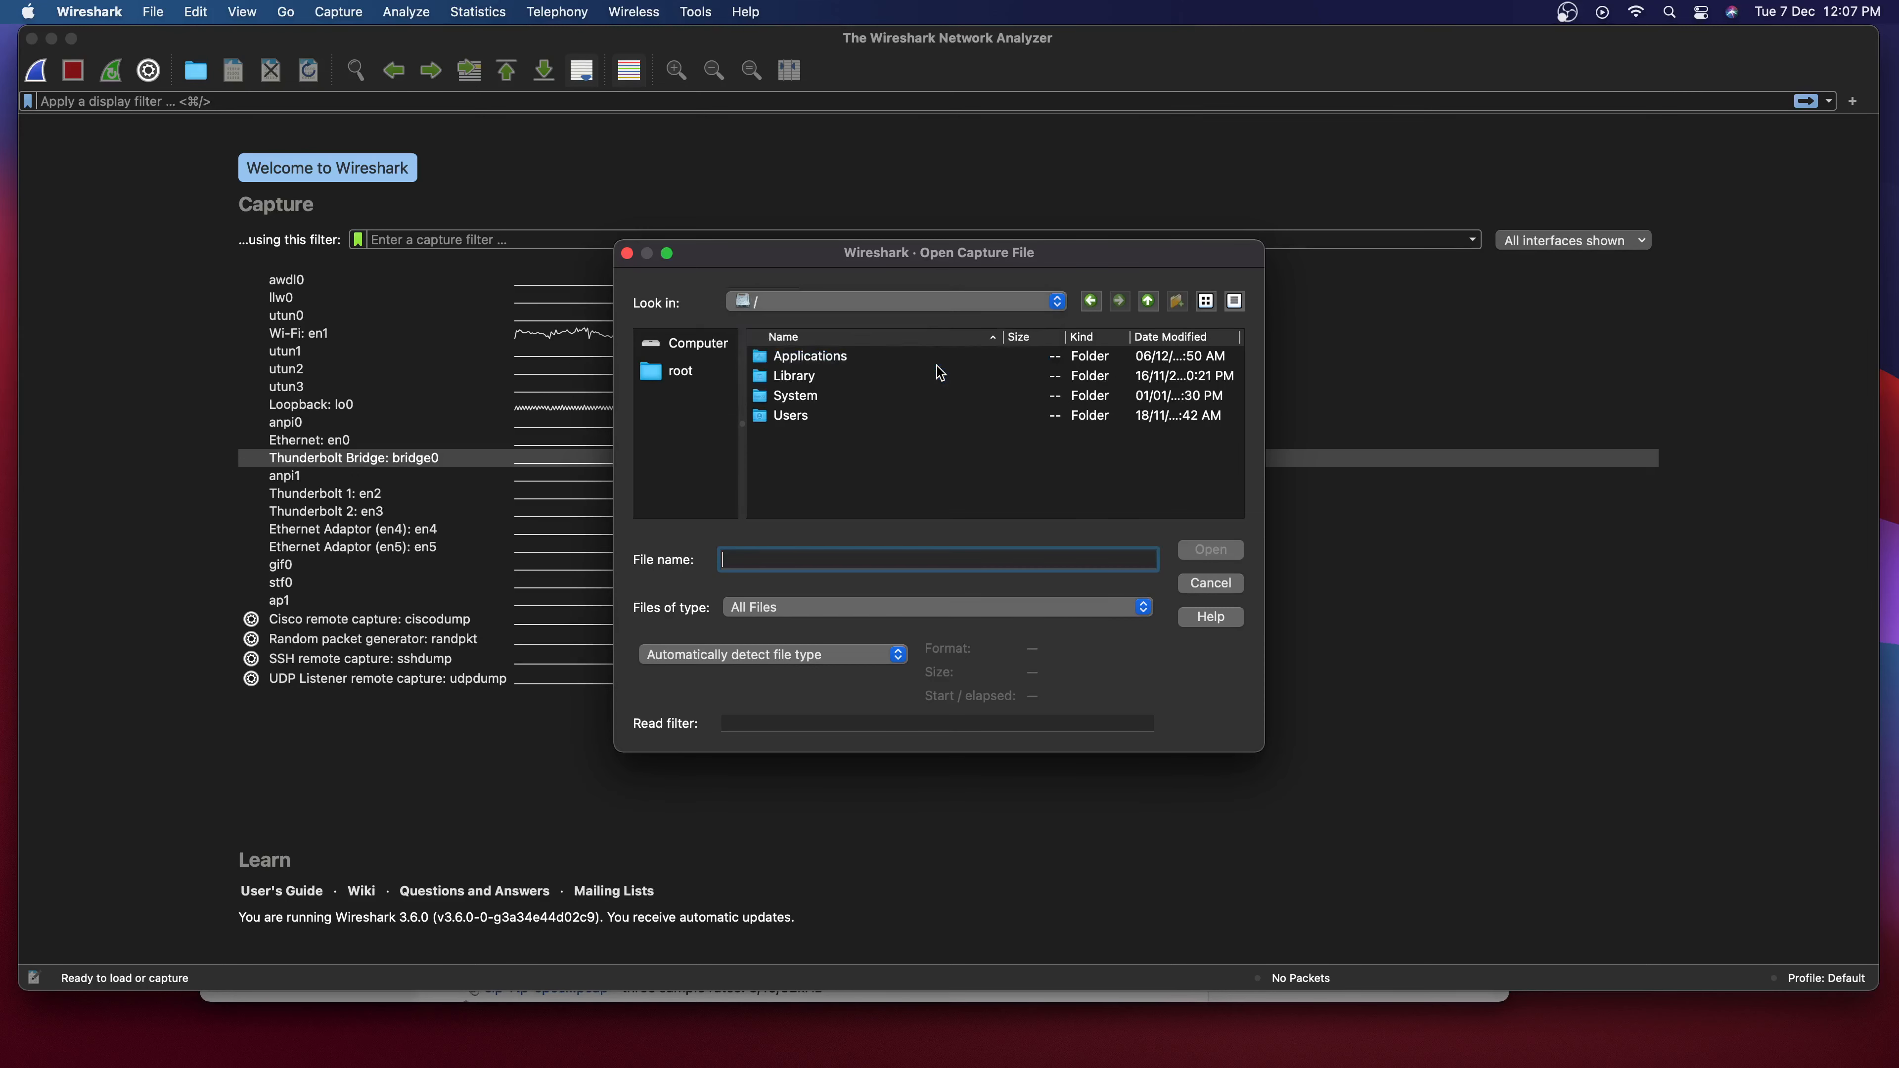
{"action": "double_click", "coordinate": [802, 414]}
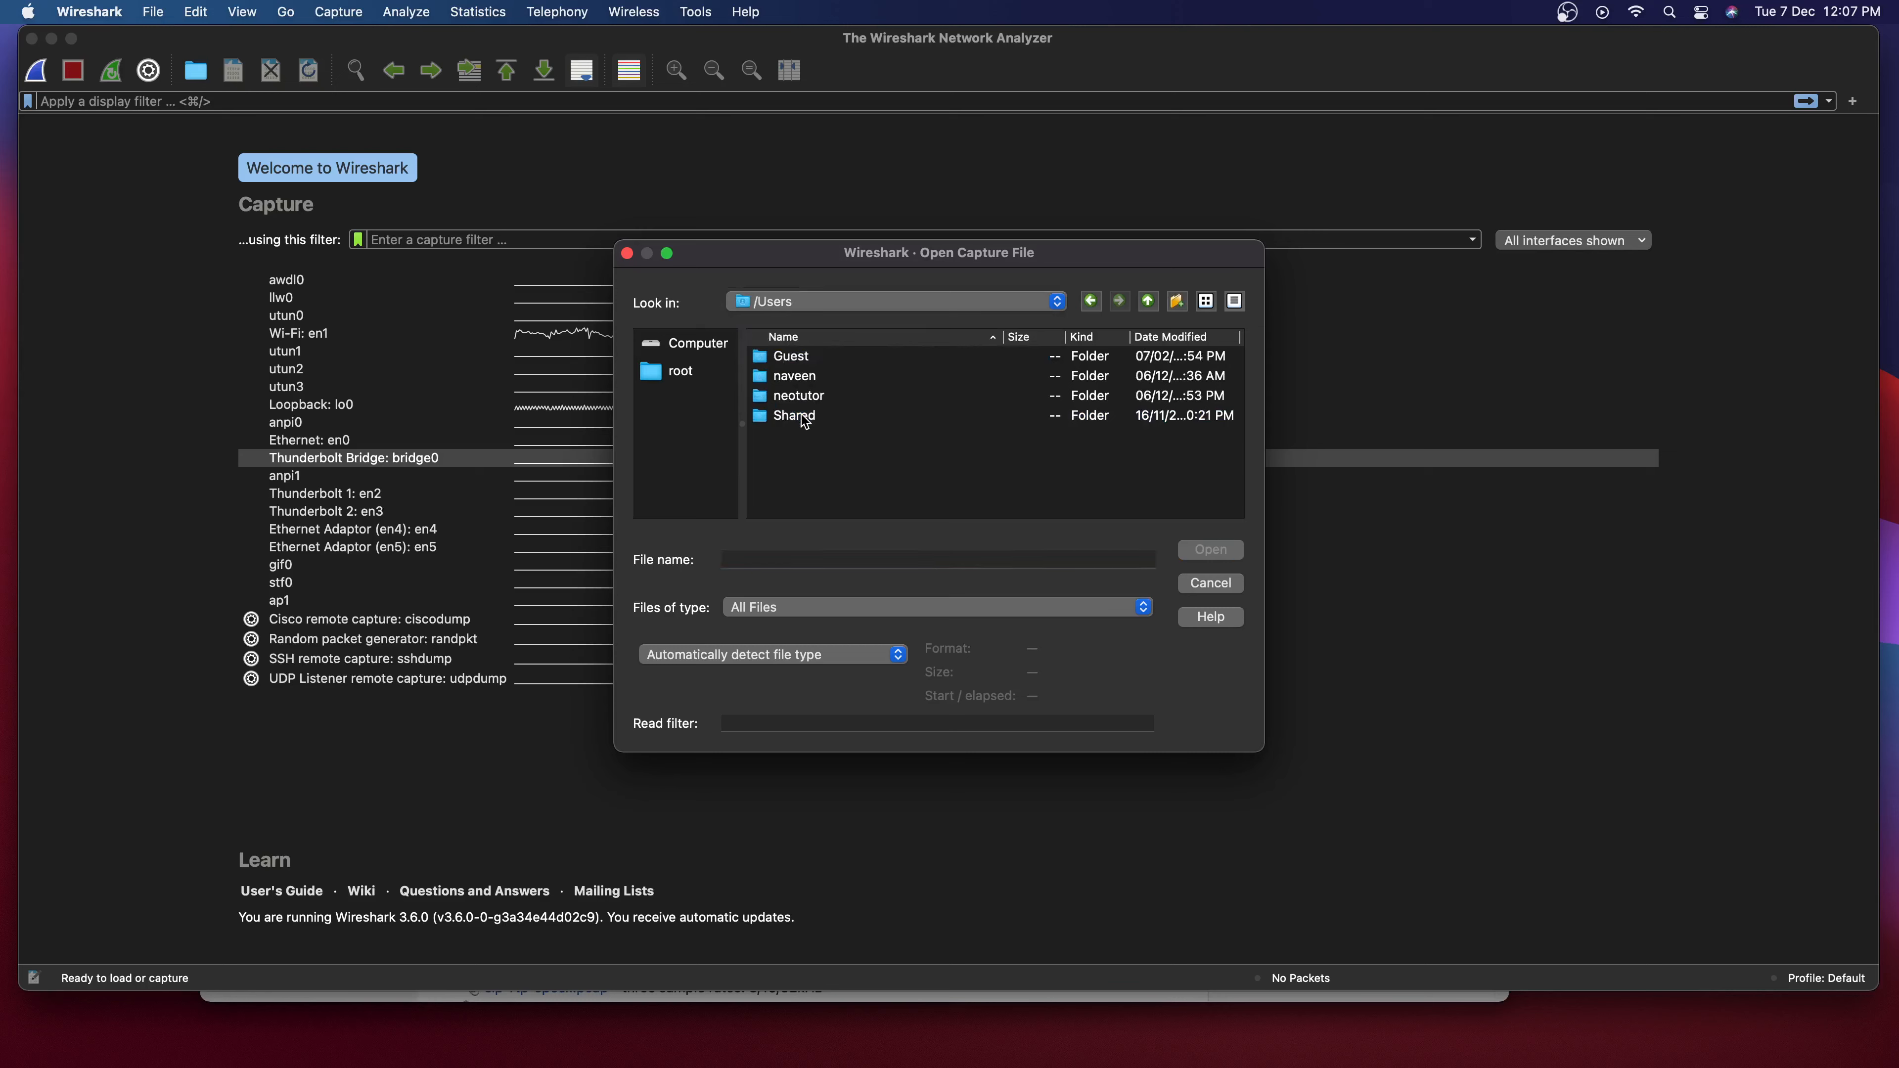
{"action": "left_click", "coordinate": [809, 401]}
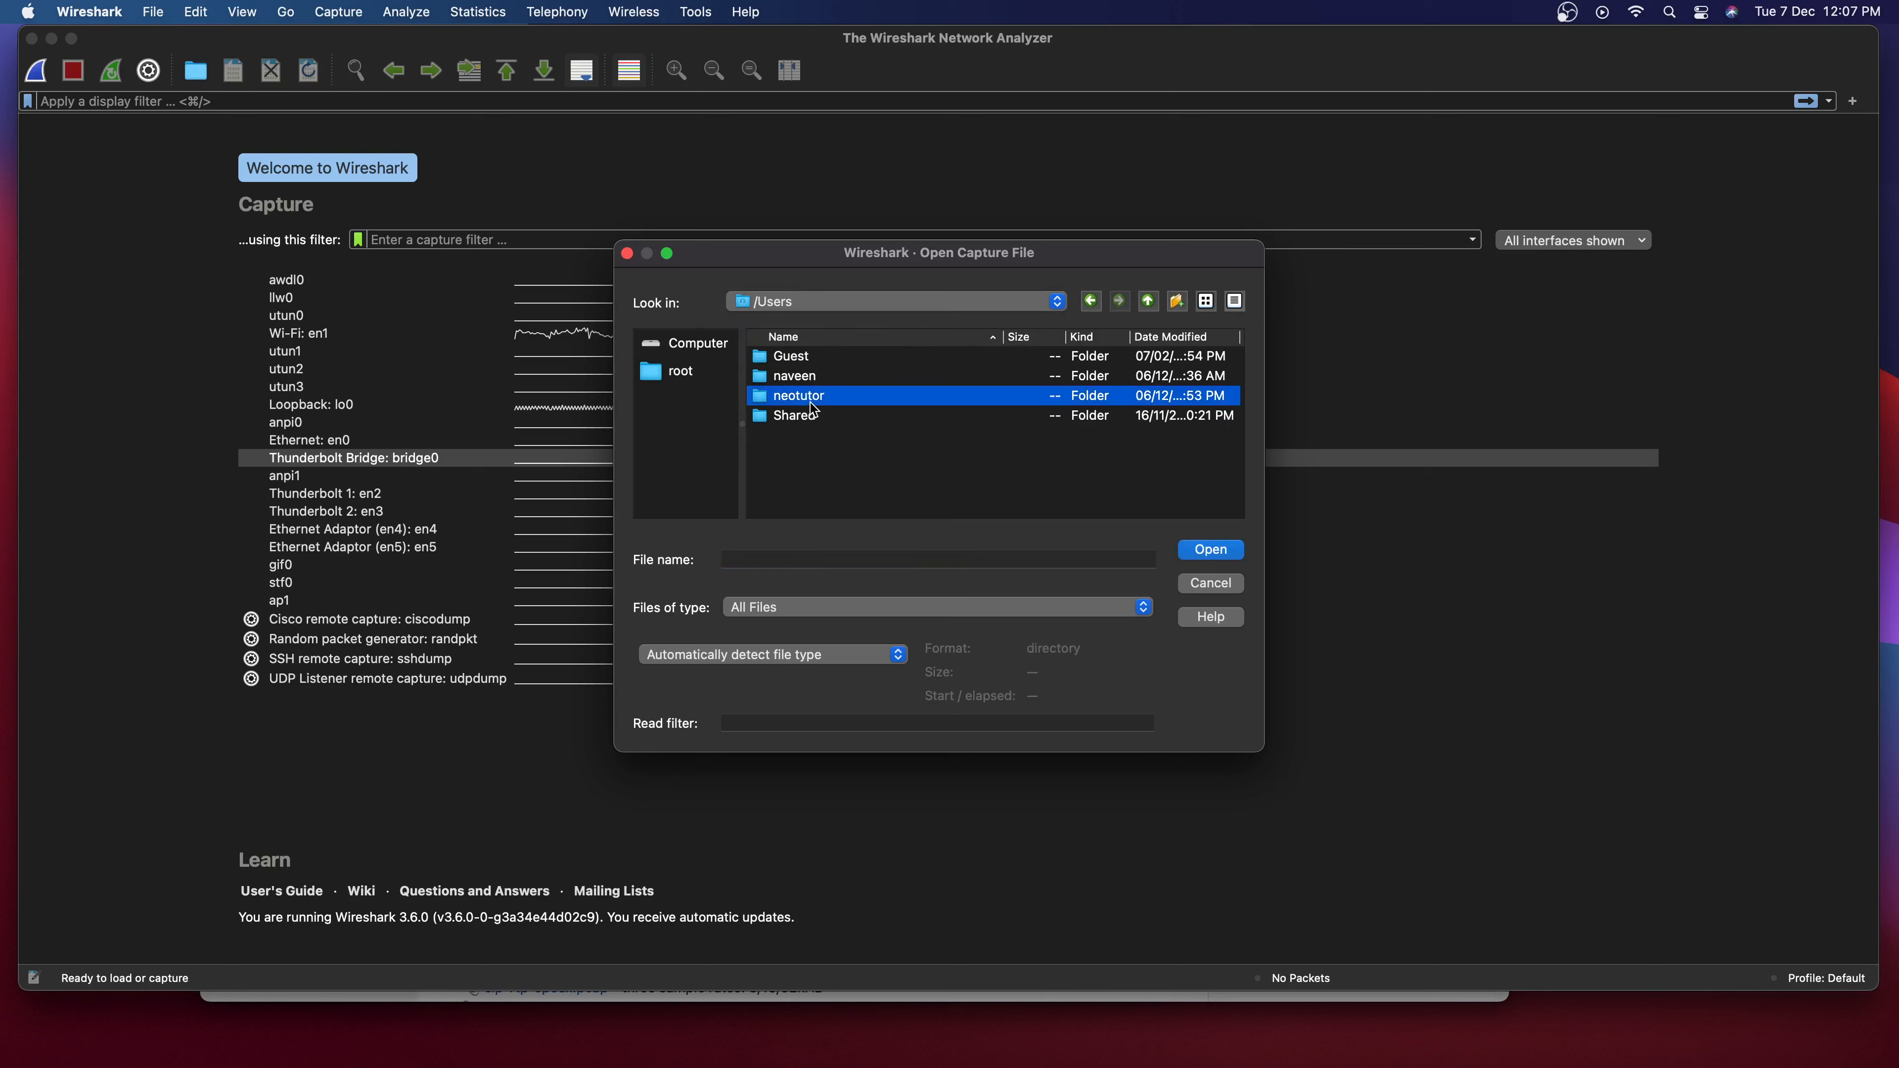
{"action": "double_click", "coordinate": [847, 400]}
Enter the Downloads folder, allow Terminal to access it, and open aaa.pcap.
{"action": "scroll", "coordinate": [843, 471], "scroll_direction": "down", "scroll_amount": 1}
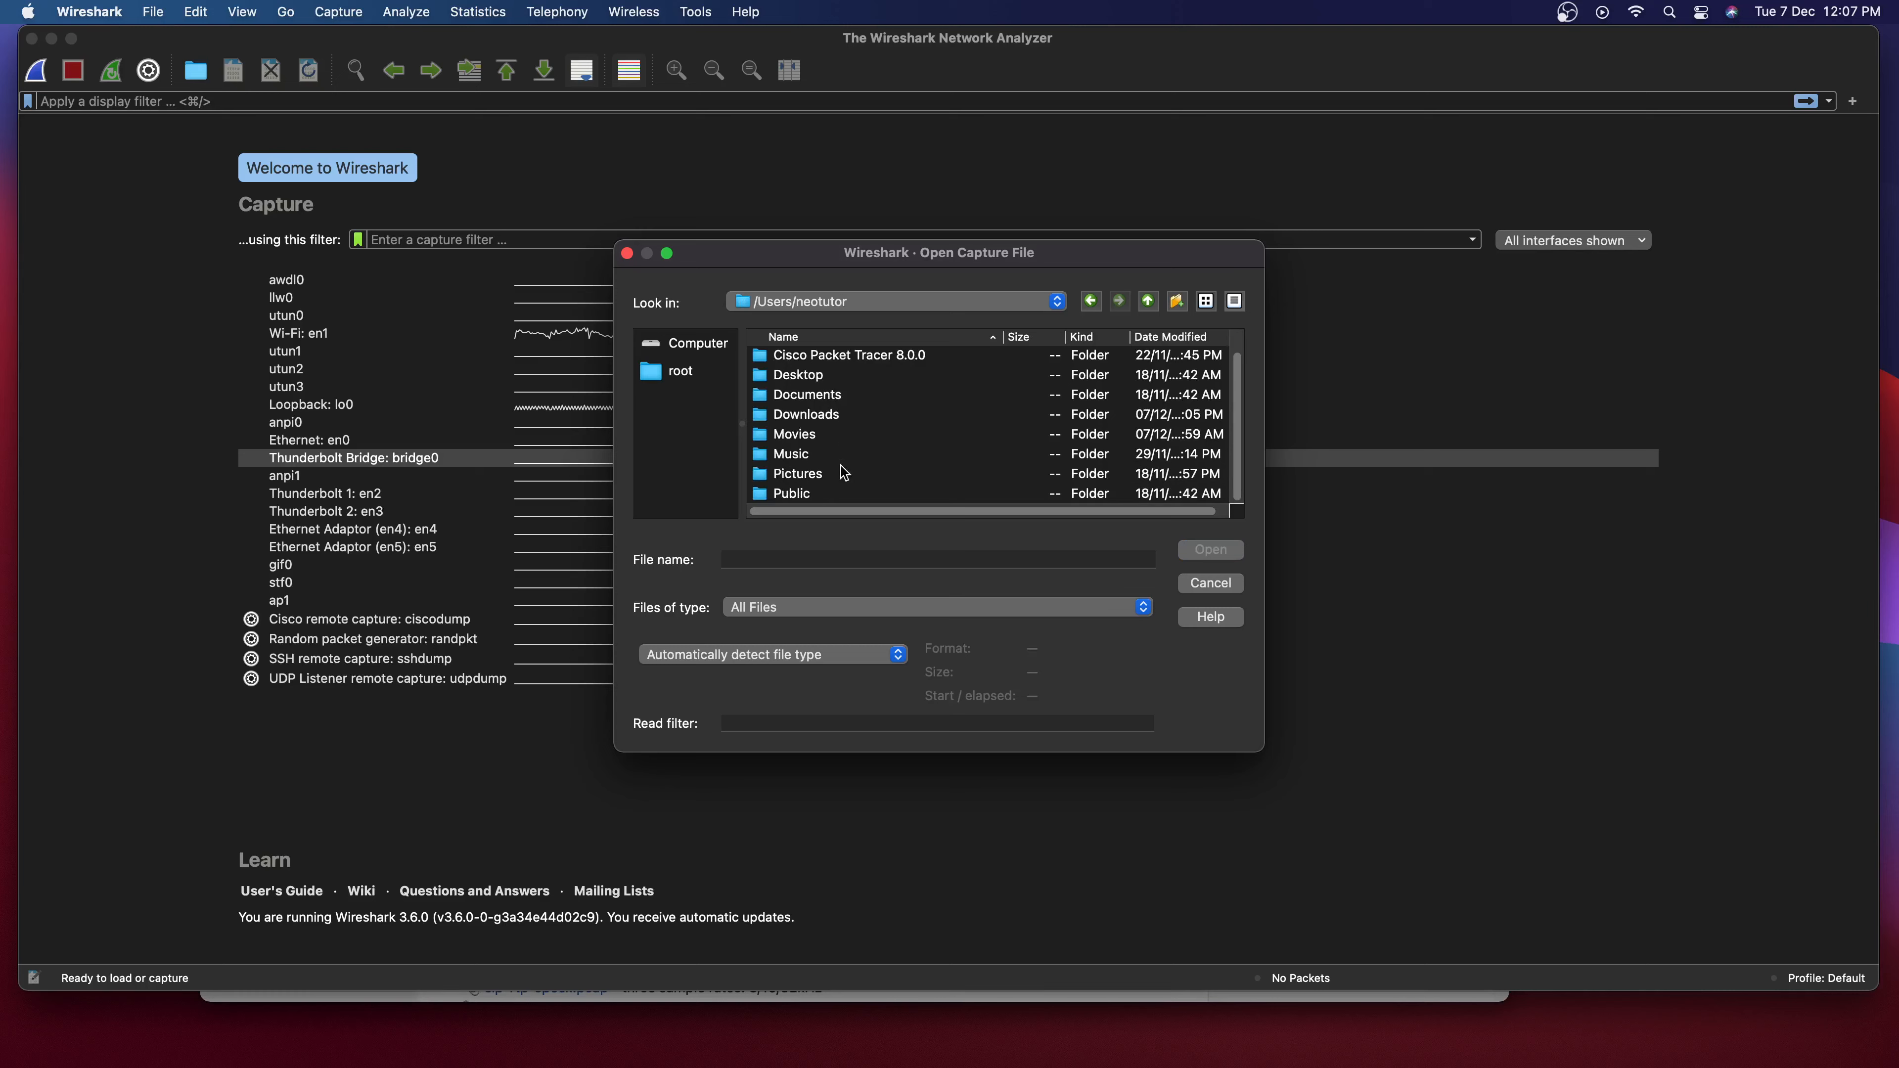
{"action": "left_click", "coordinate": [837, 419]}
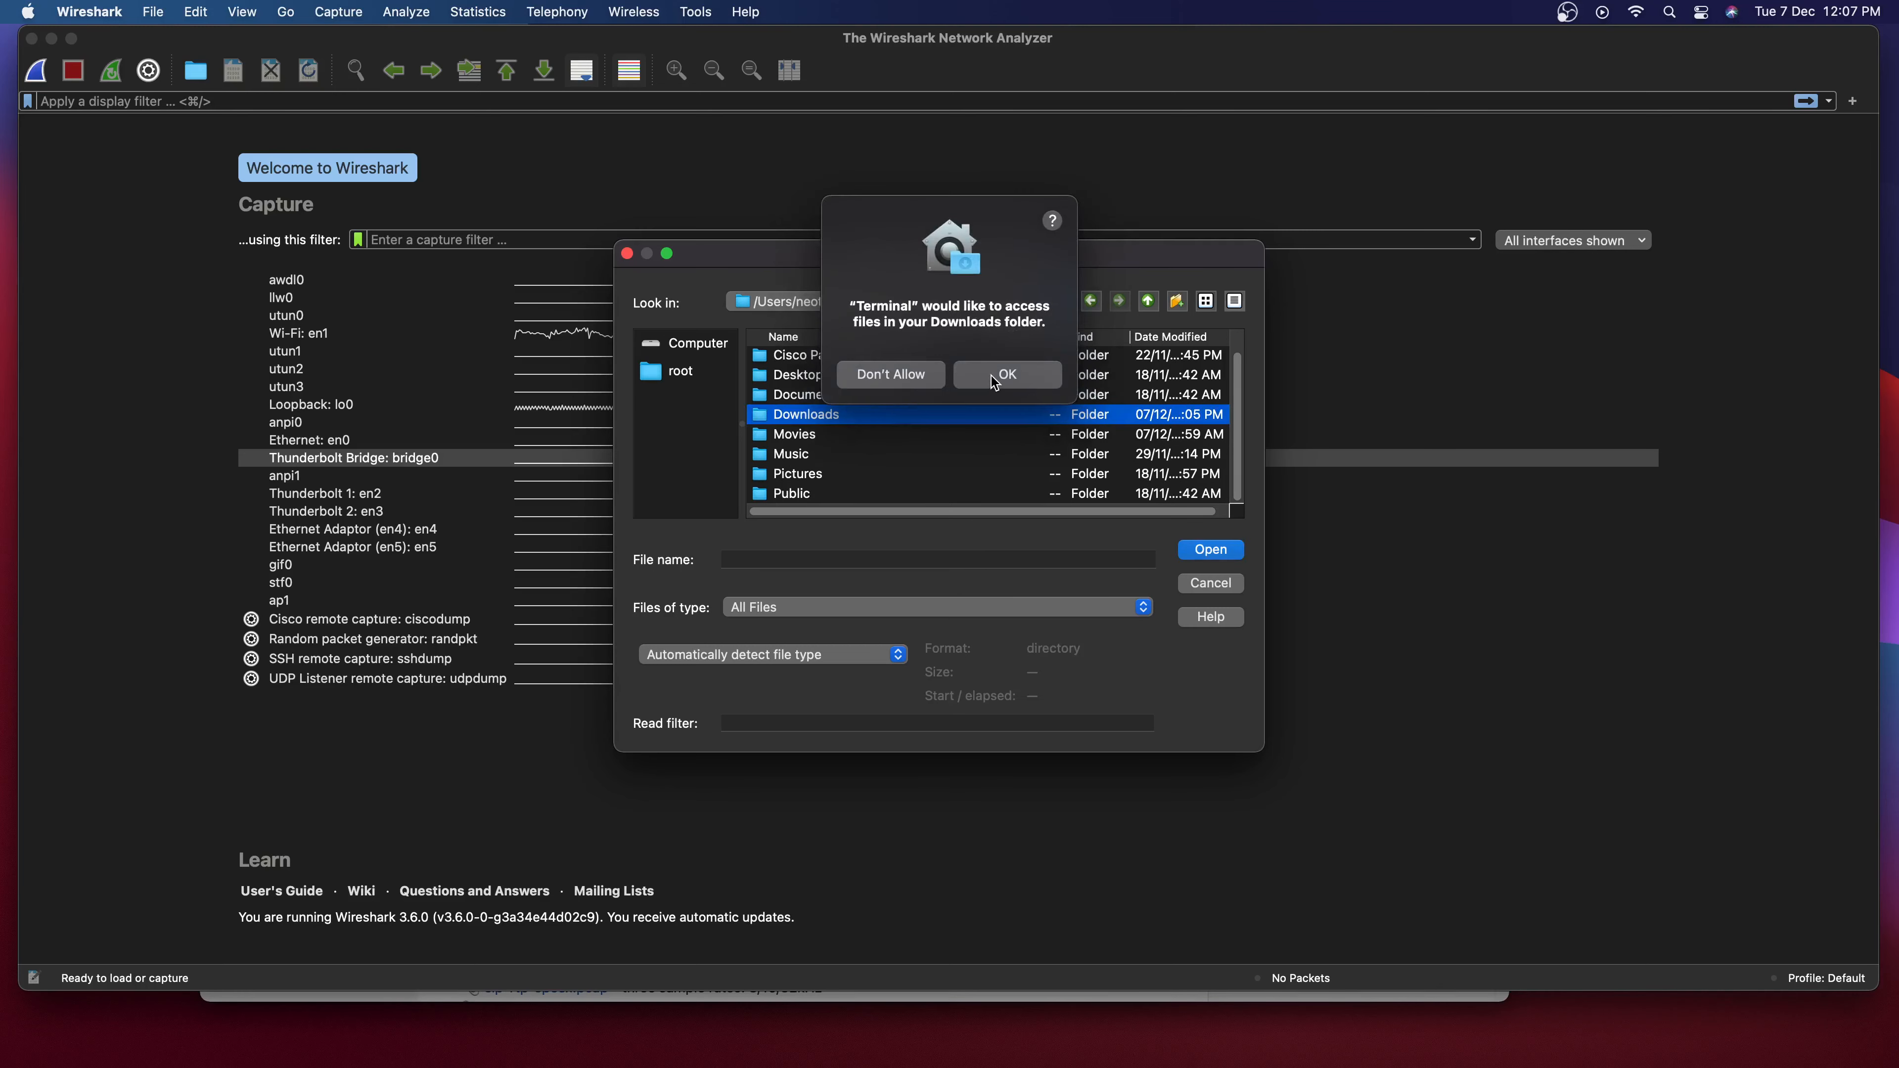
{"action": "left_click", "coordinate": [991, 376]}
{"action": "left_click", "coordinate": [847, 362]}
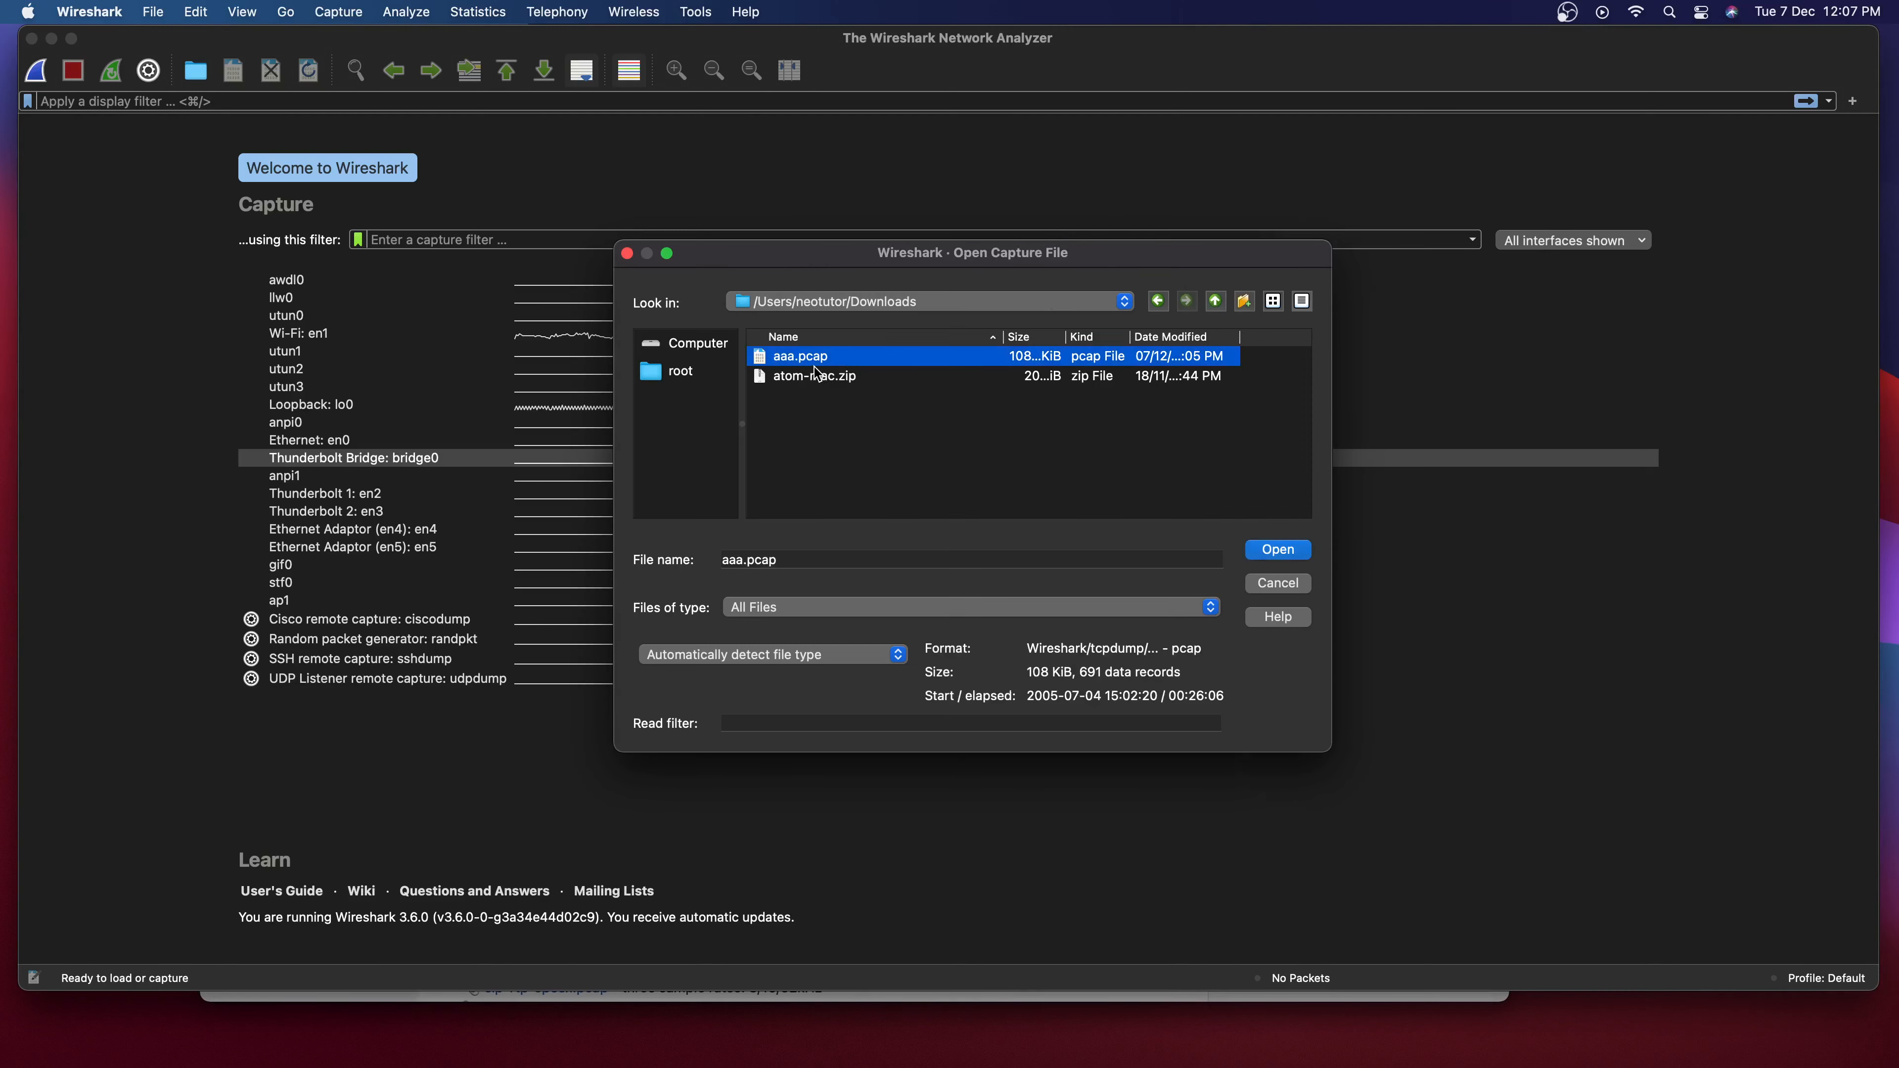
{"action": "left_click", "coordinate": [1277, 553]}
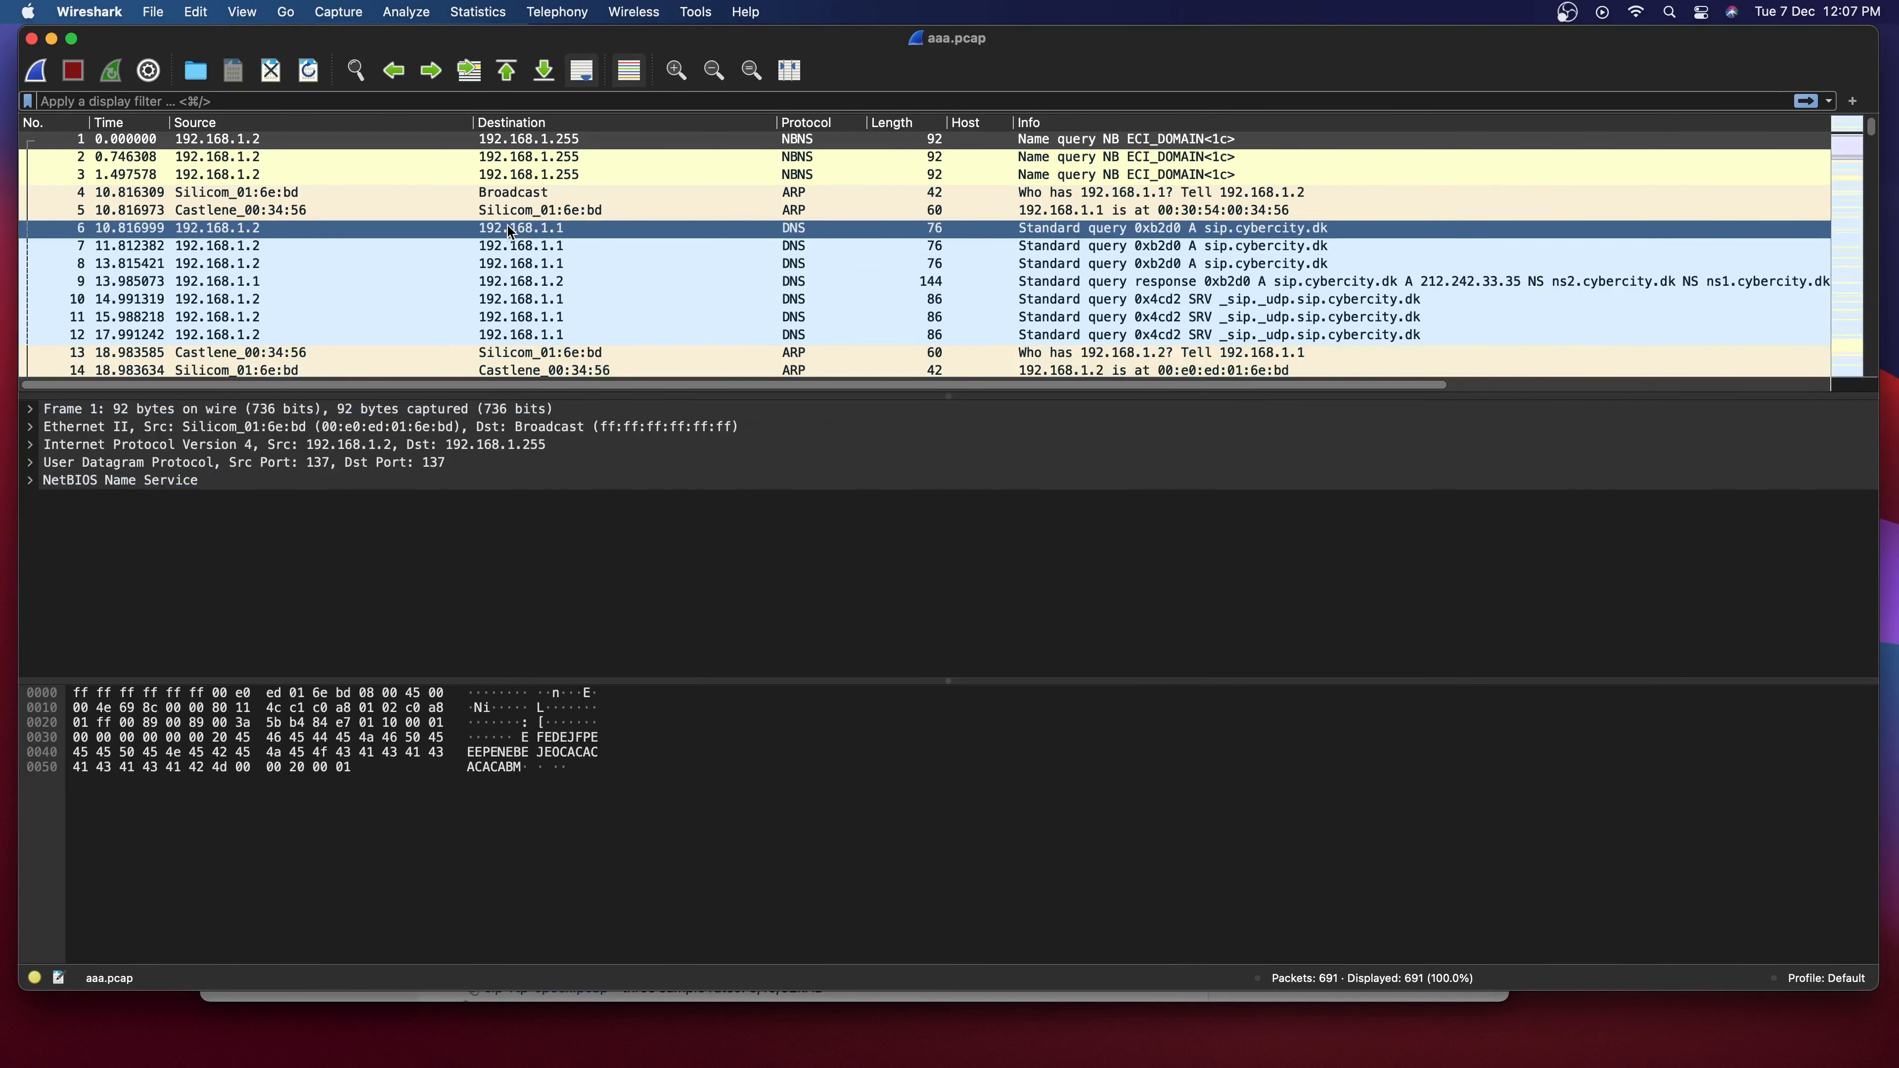
Look through the packets of aaa.pcap and view its Capture File Properties, closing them when done.
{"action": "scroll", "coordinate": [512, 225], "scroll_direction": "down", "scroll_amount": 20}
{"action": "scroll", "coordinate": [512, 225], "scroll_direction": "down", "scroll_amount": 20}
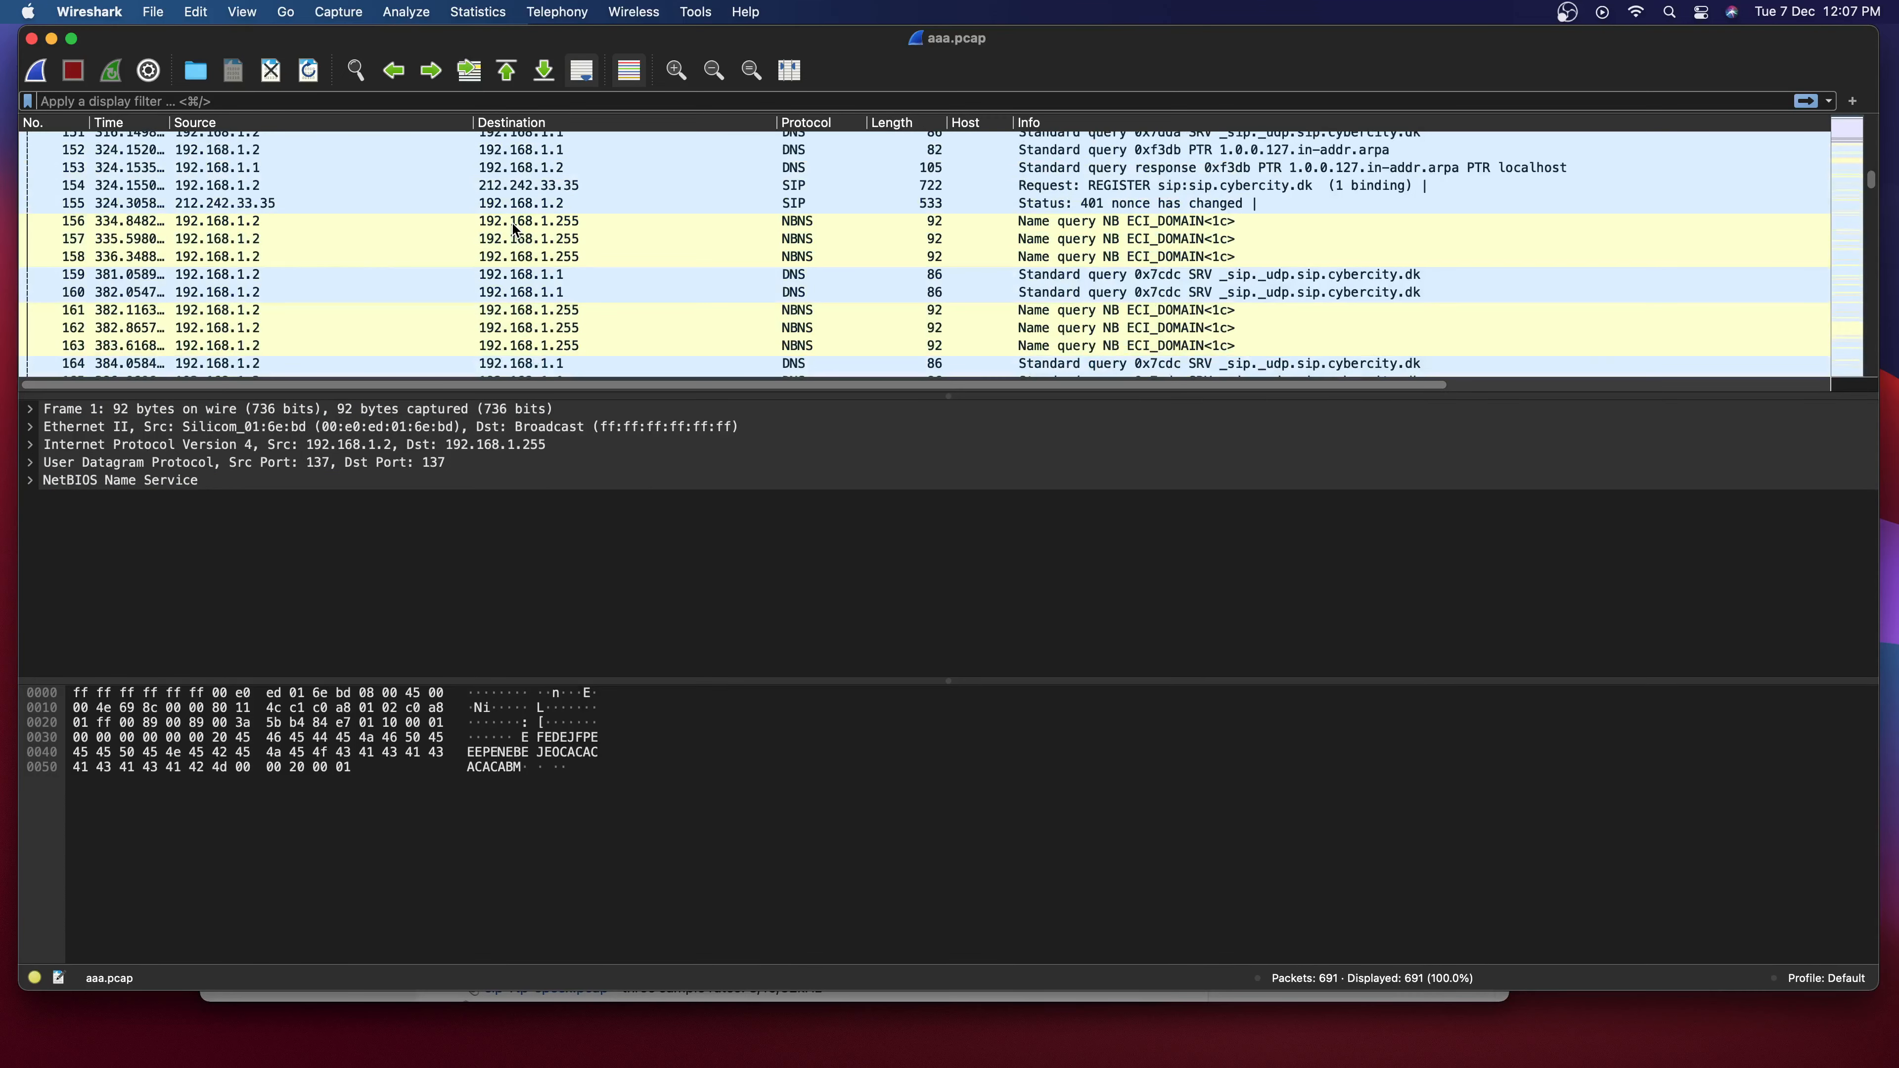
{"action": "scroll", "coordinate": [513, 221], "scroll_direction": "down", "scroll_amount": 18}
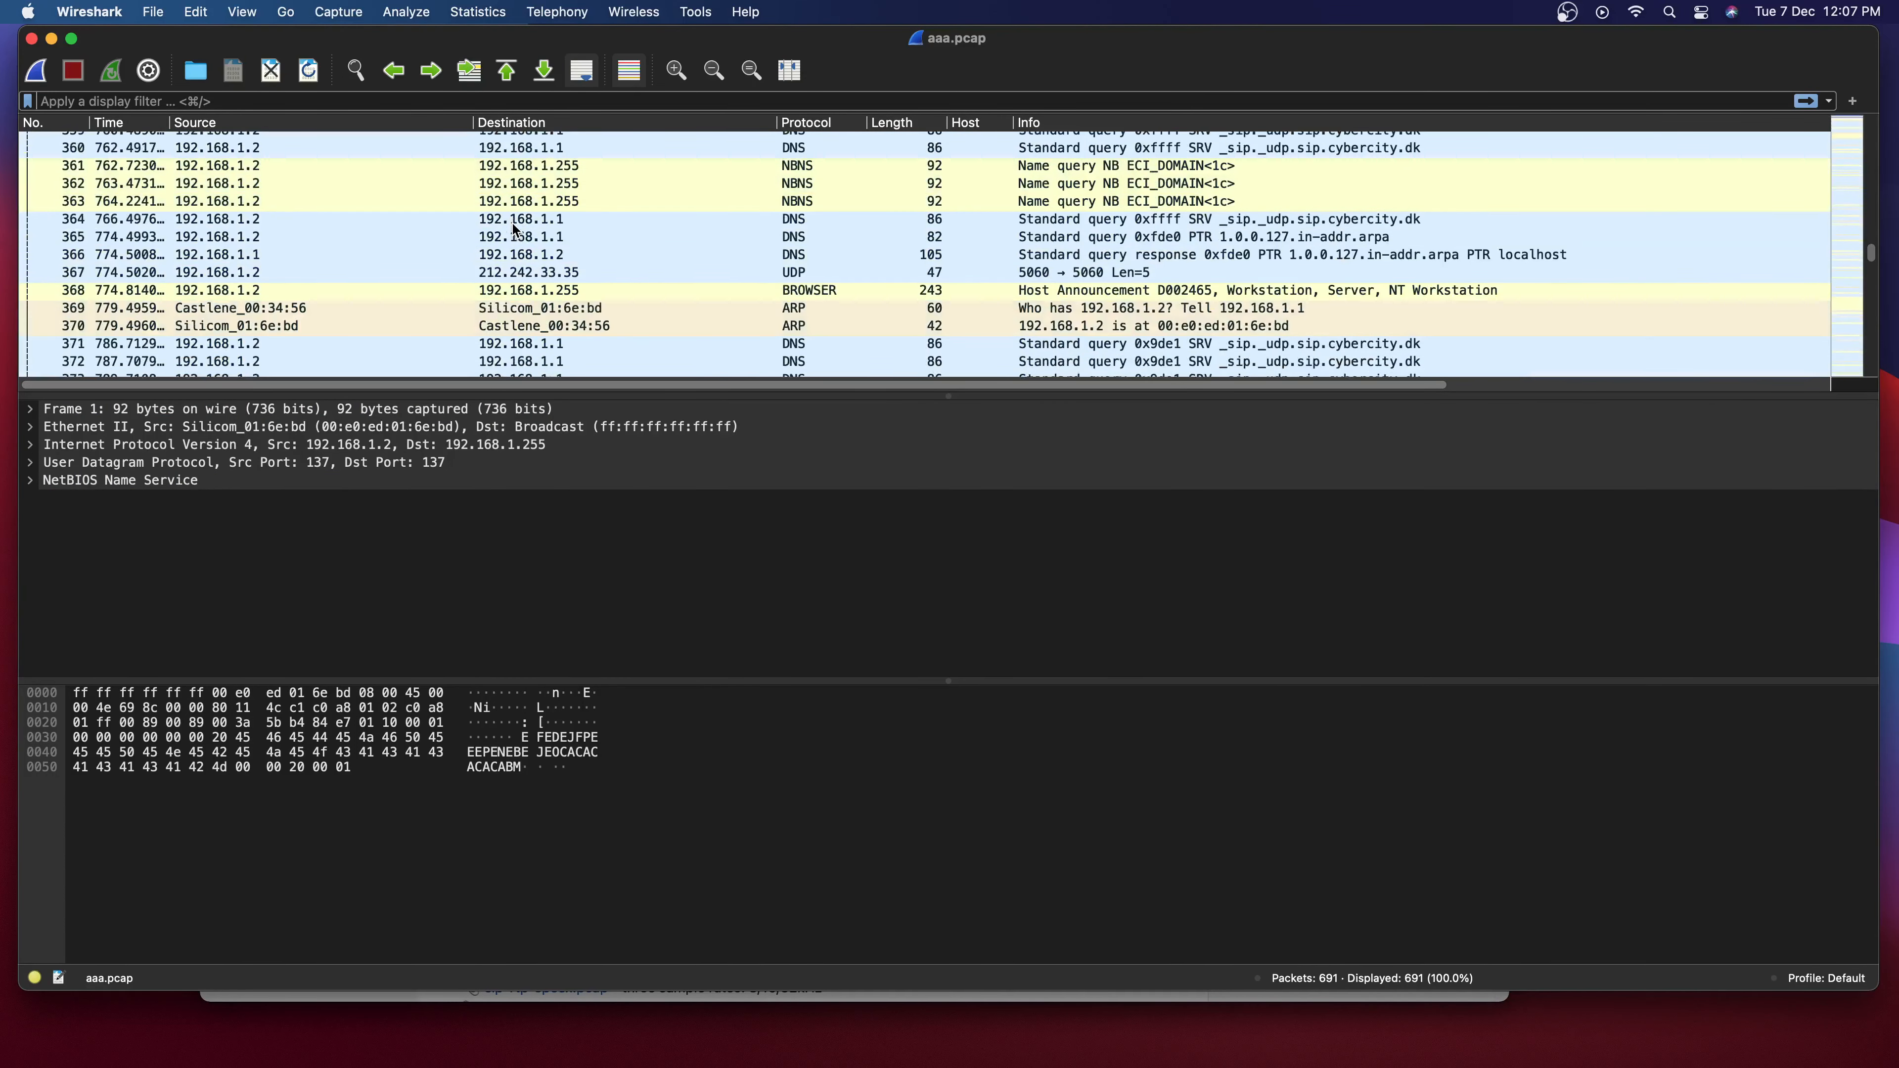
{"action": "left_click", "coordinate": [479, 11]}
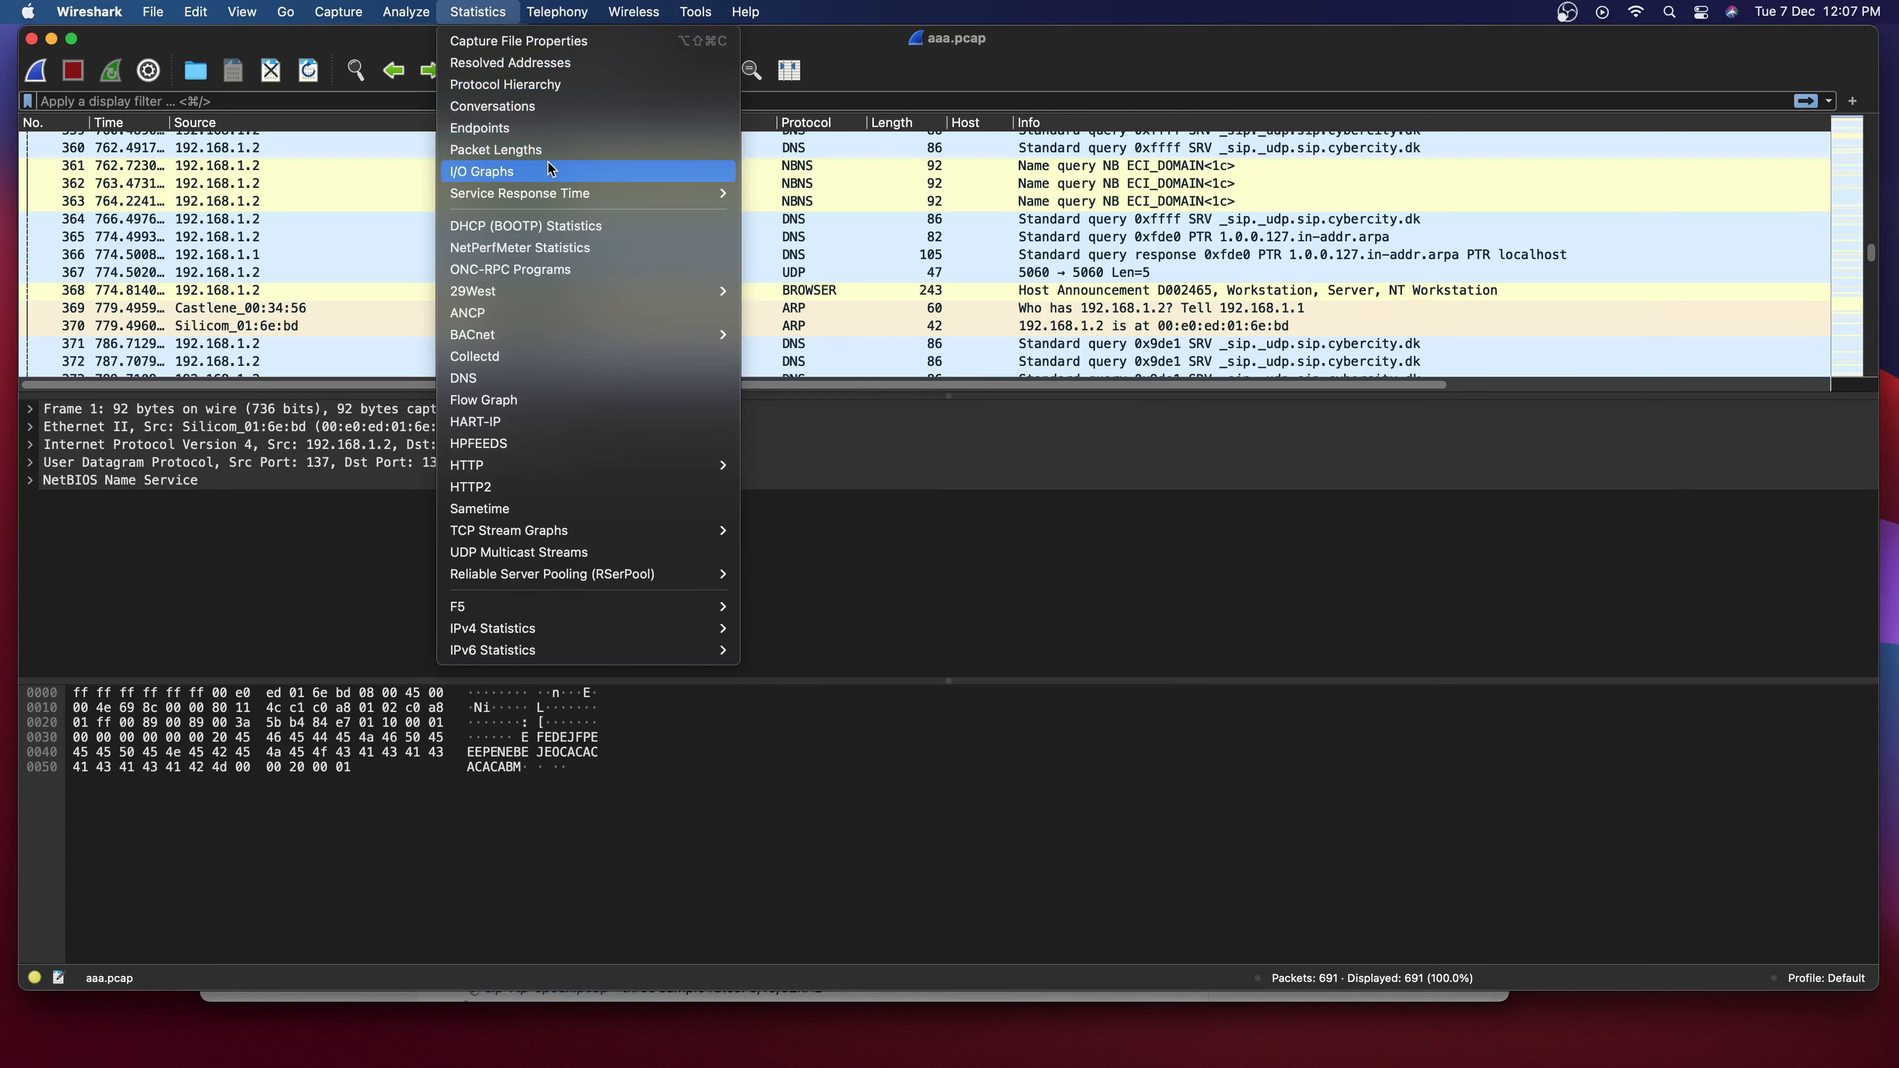
{"action": "mouse_move", "coordinate": [550, 299]}
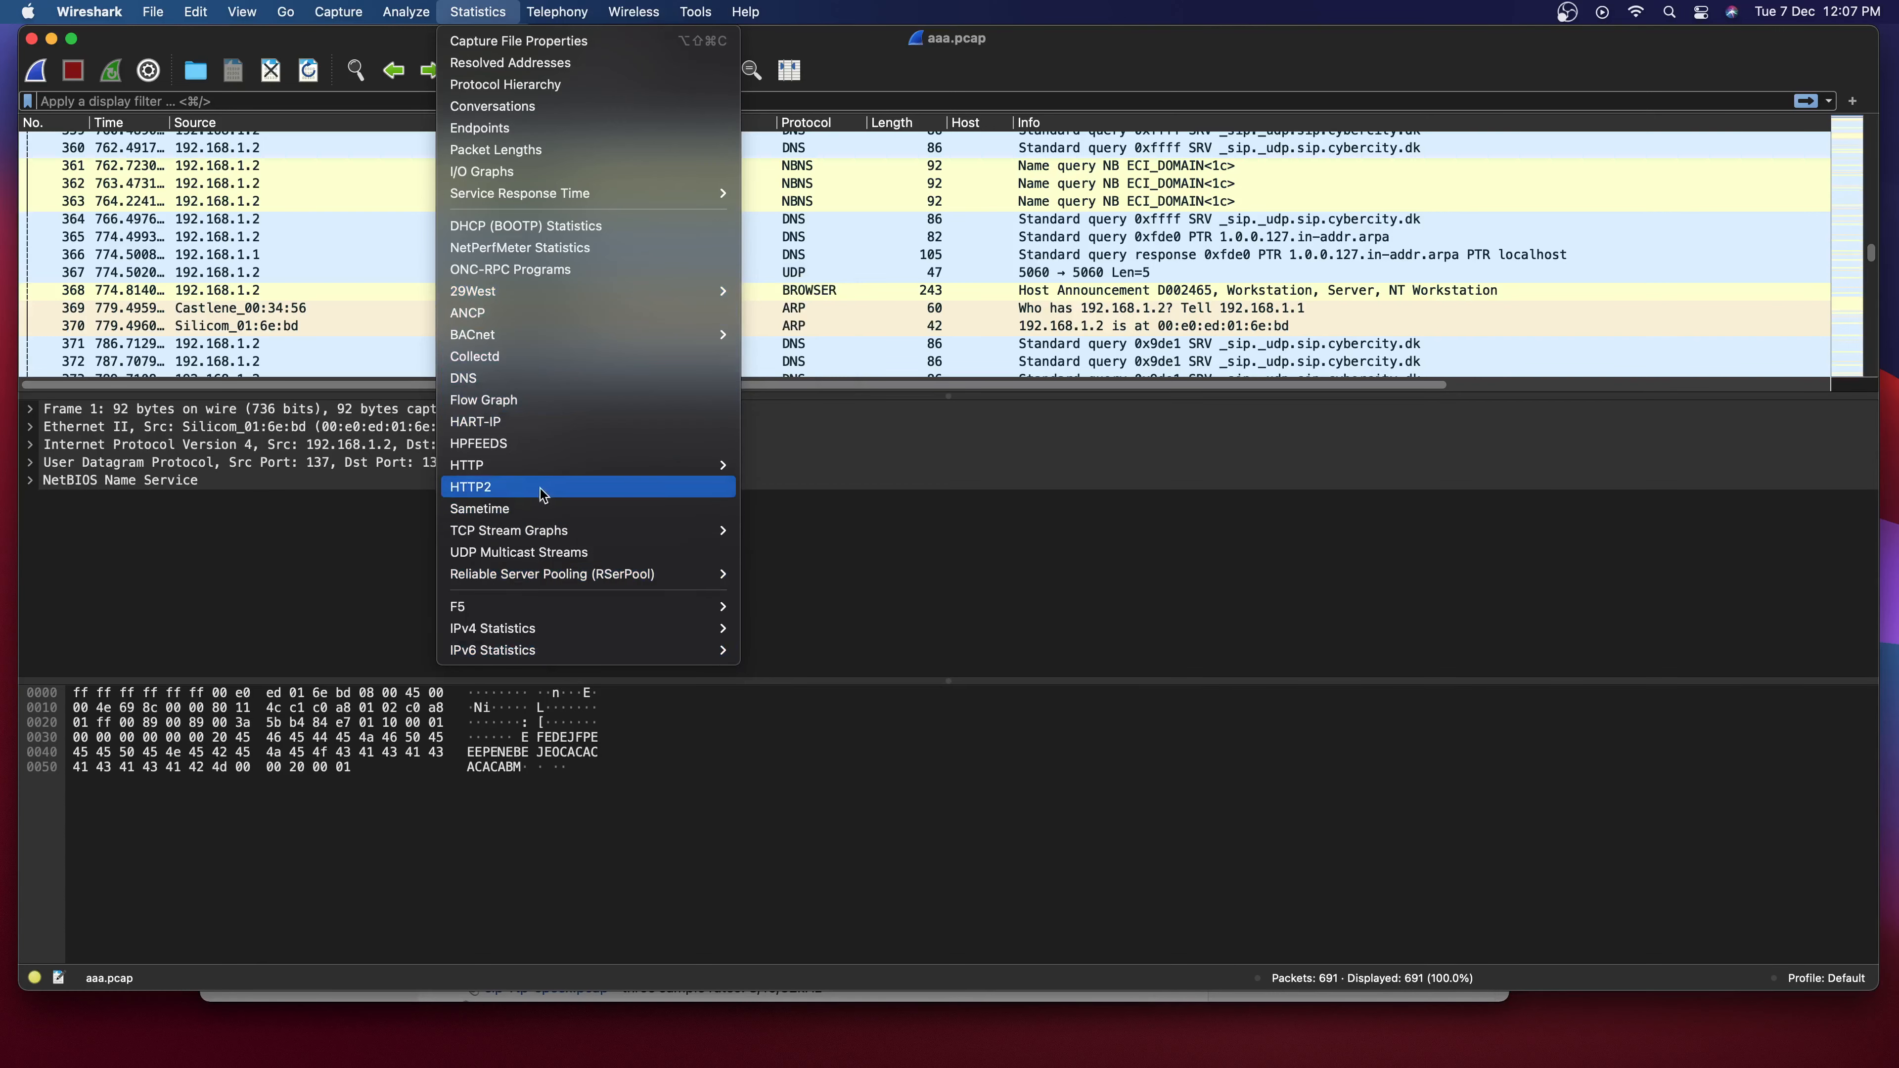
{"action": "mouse_move", "coordinate": [535, 653]}
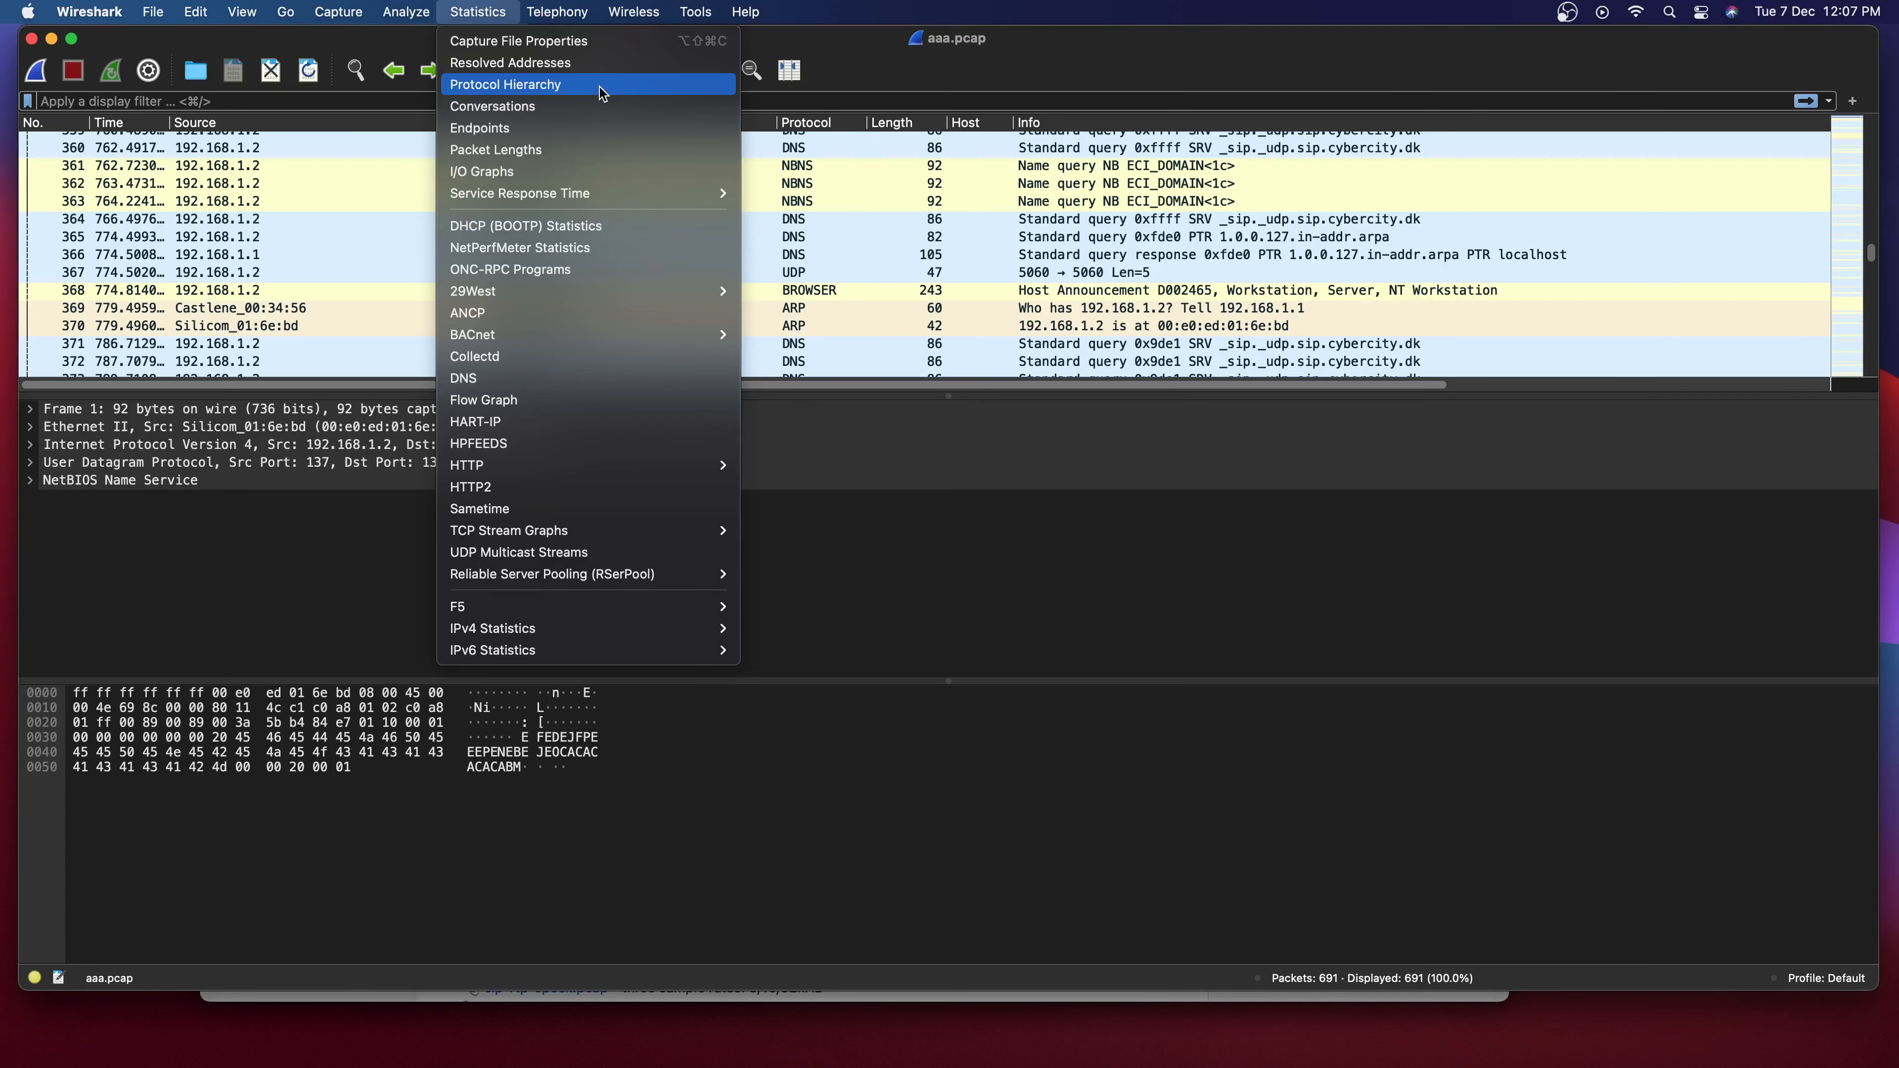
{"action": "left_click", "coordinate": [587, 45]}
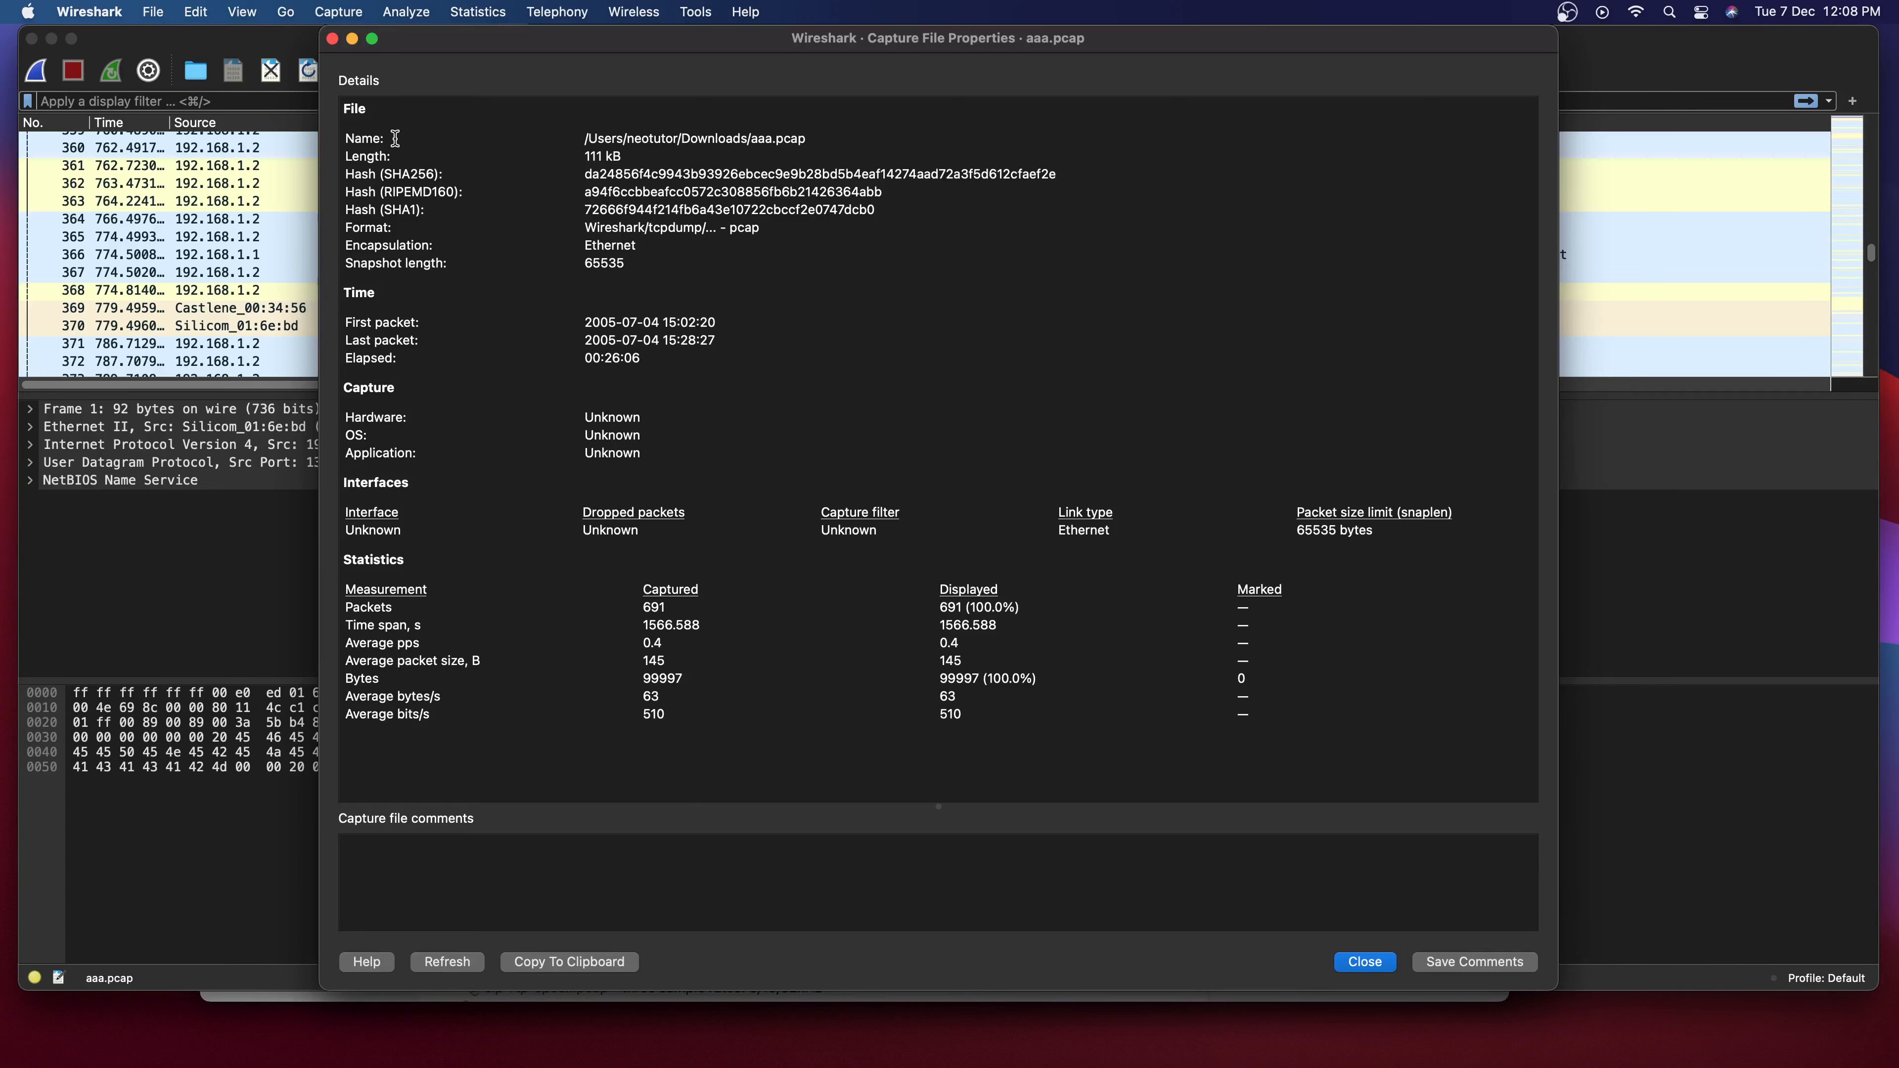
{"action": "left_click", "coordinate": [333, 39]}
Show the Protocol Hierarchy statistics for aaa.pcap and examine the User Datagram Protocol and Session Initiation Protocol entries.
{"action": "left_click", "coordinate": [467, 14]}
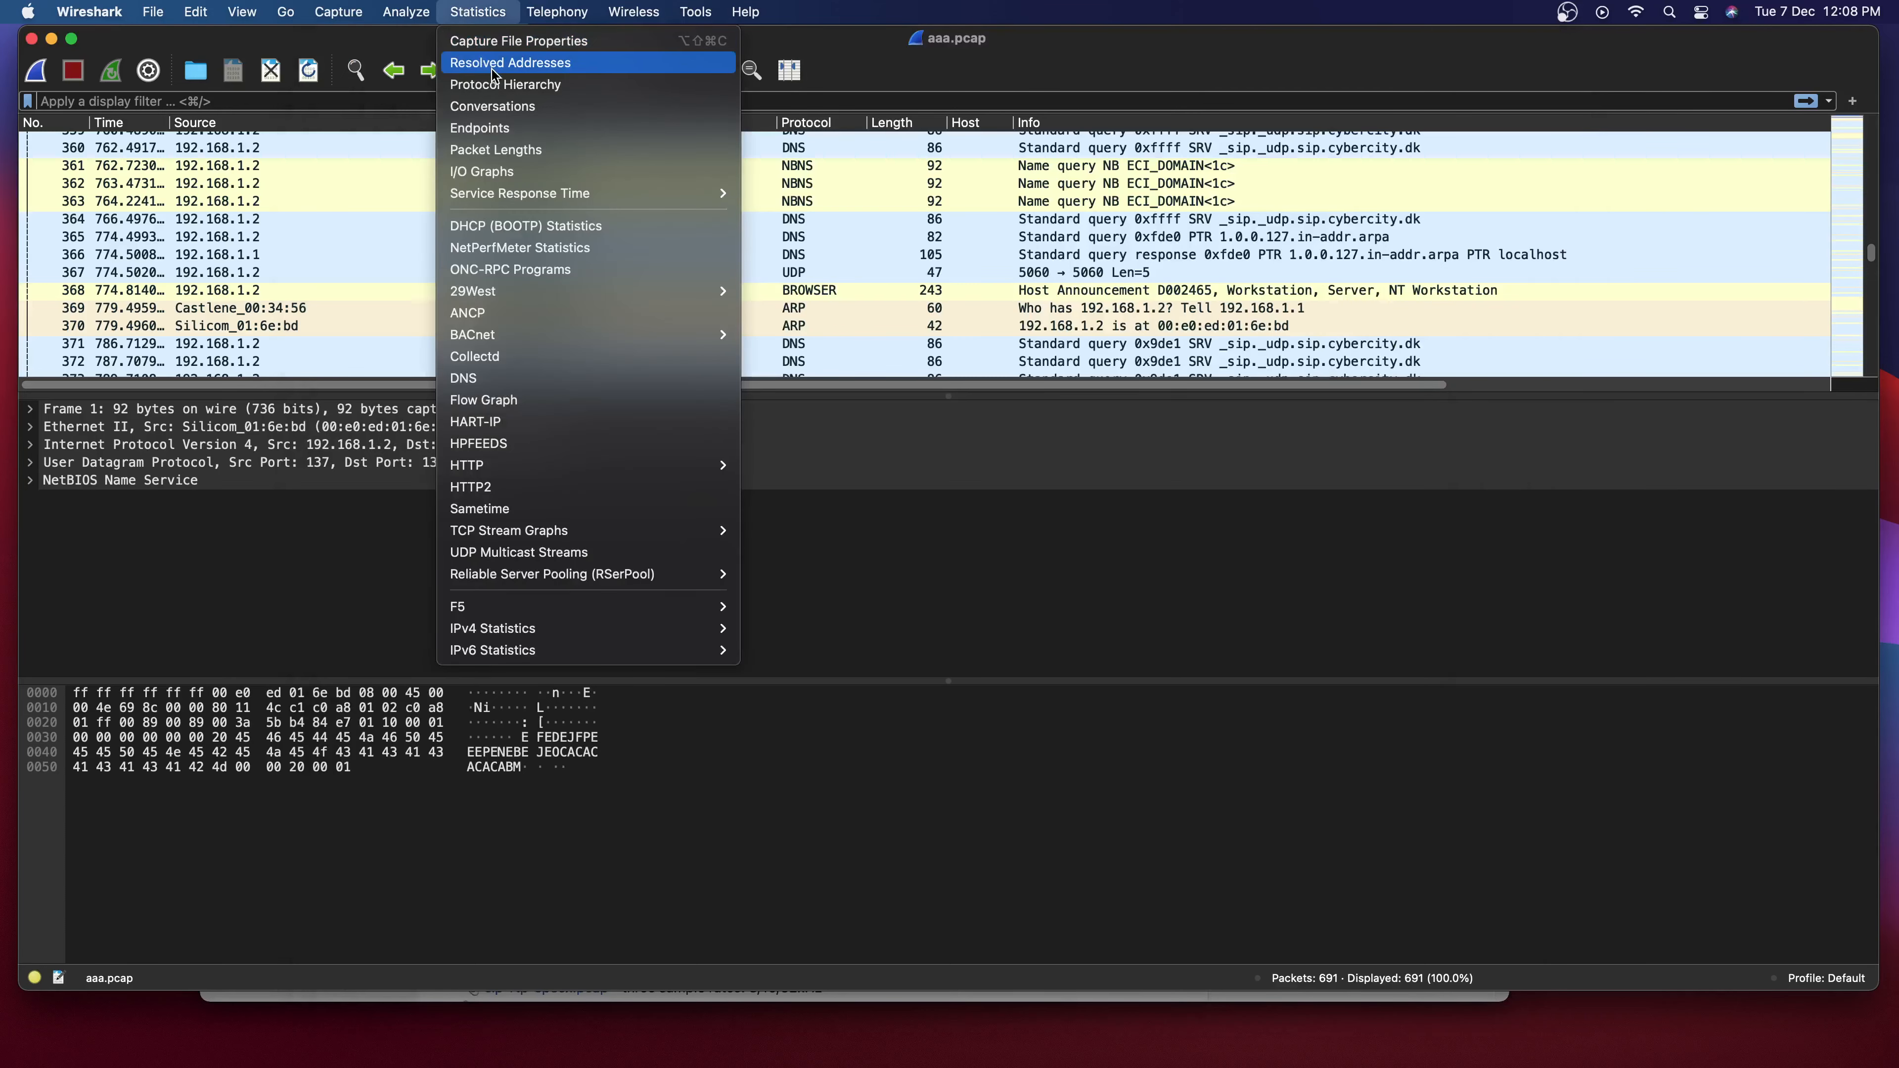
{"action": "left_click", "coordinate": [503, 85]}
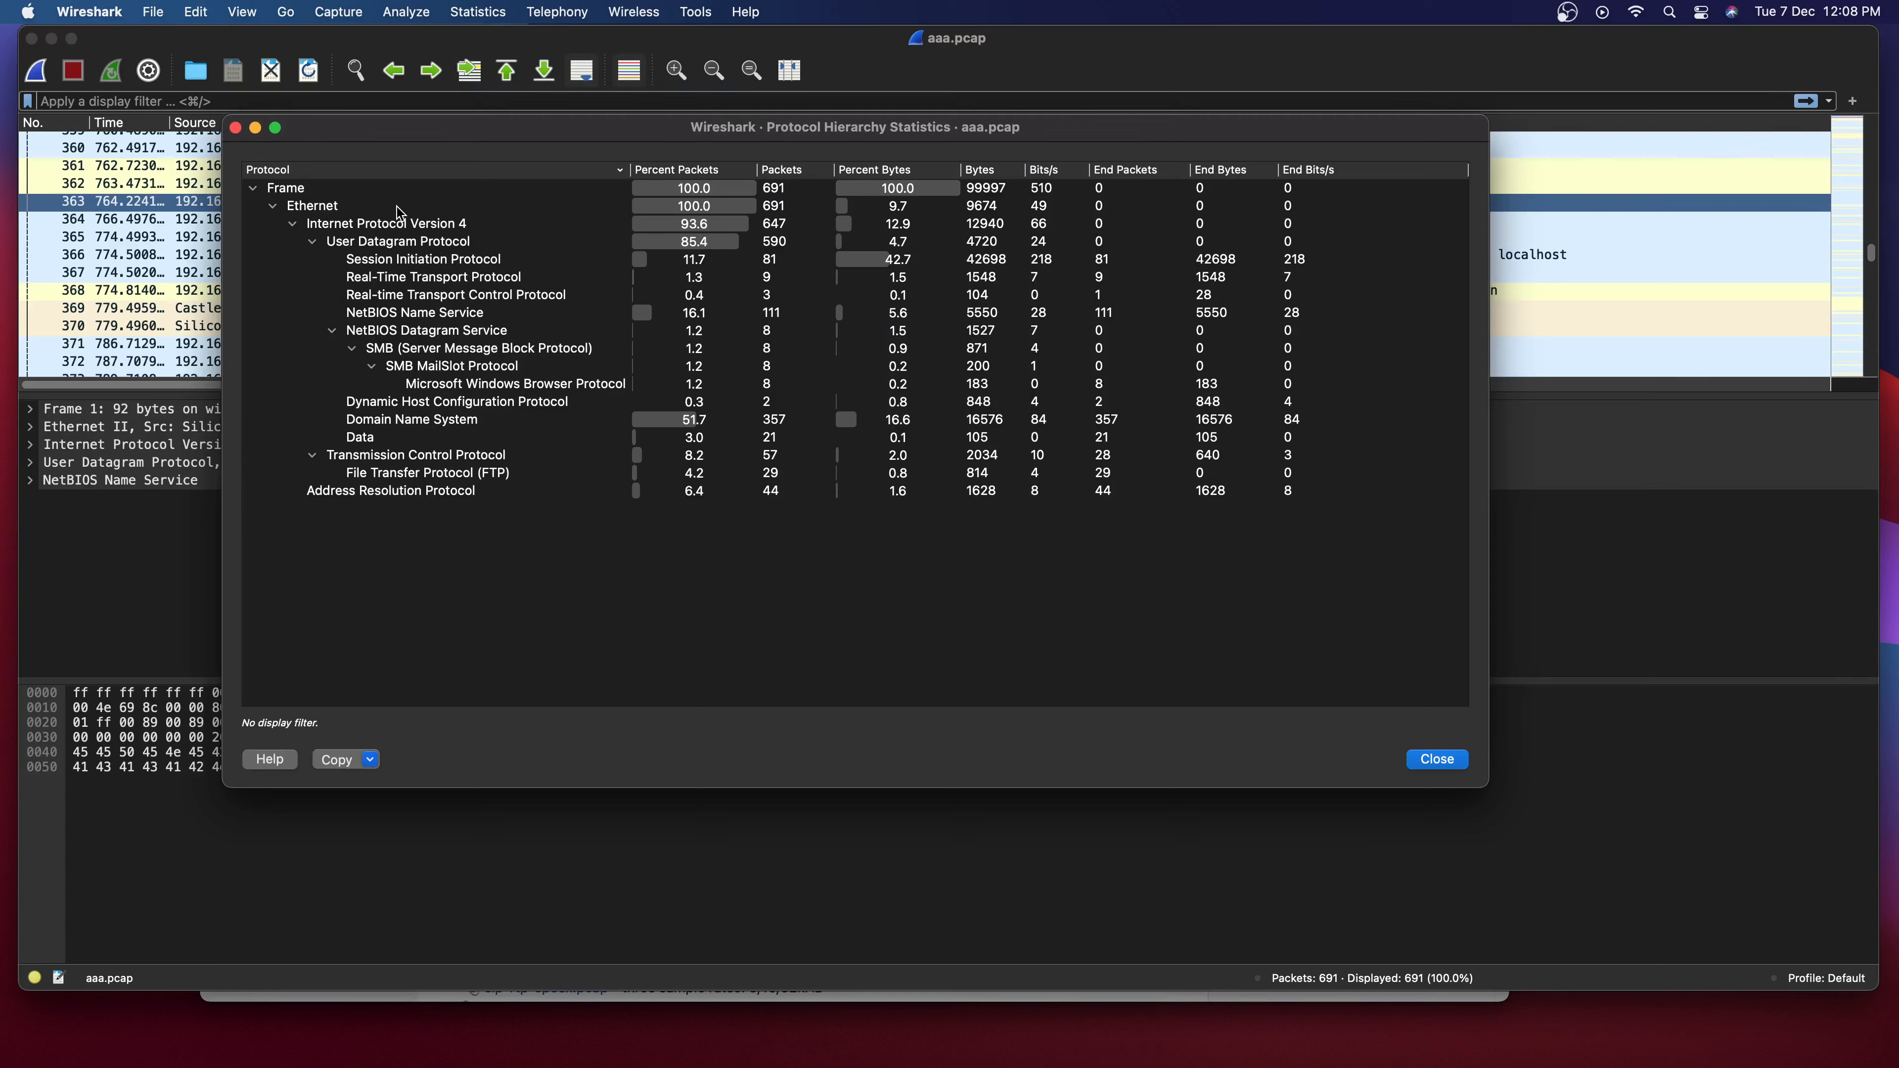
{"action": "left_click", "coordinate": [404, 224]}
{"action": "left_click", "coordinate": [415, 244]}
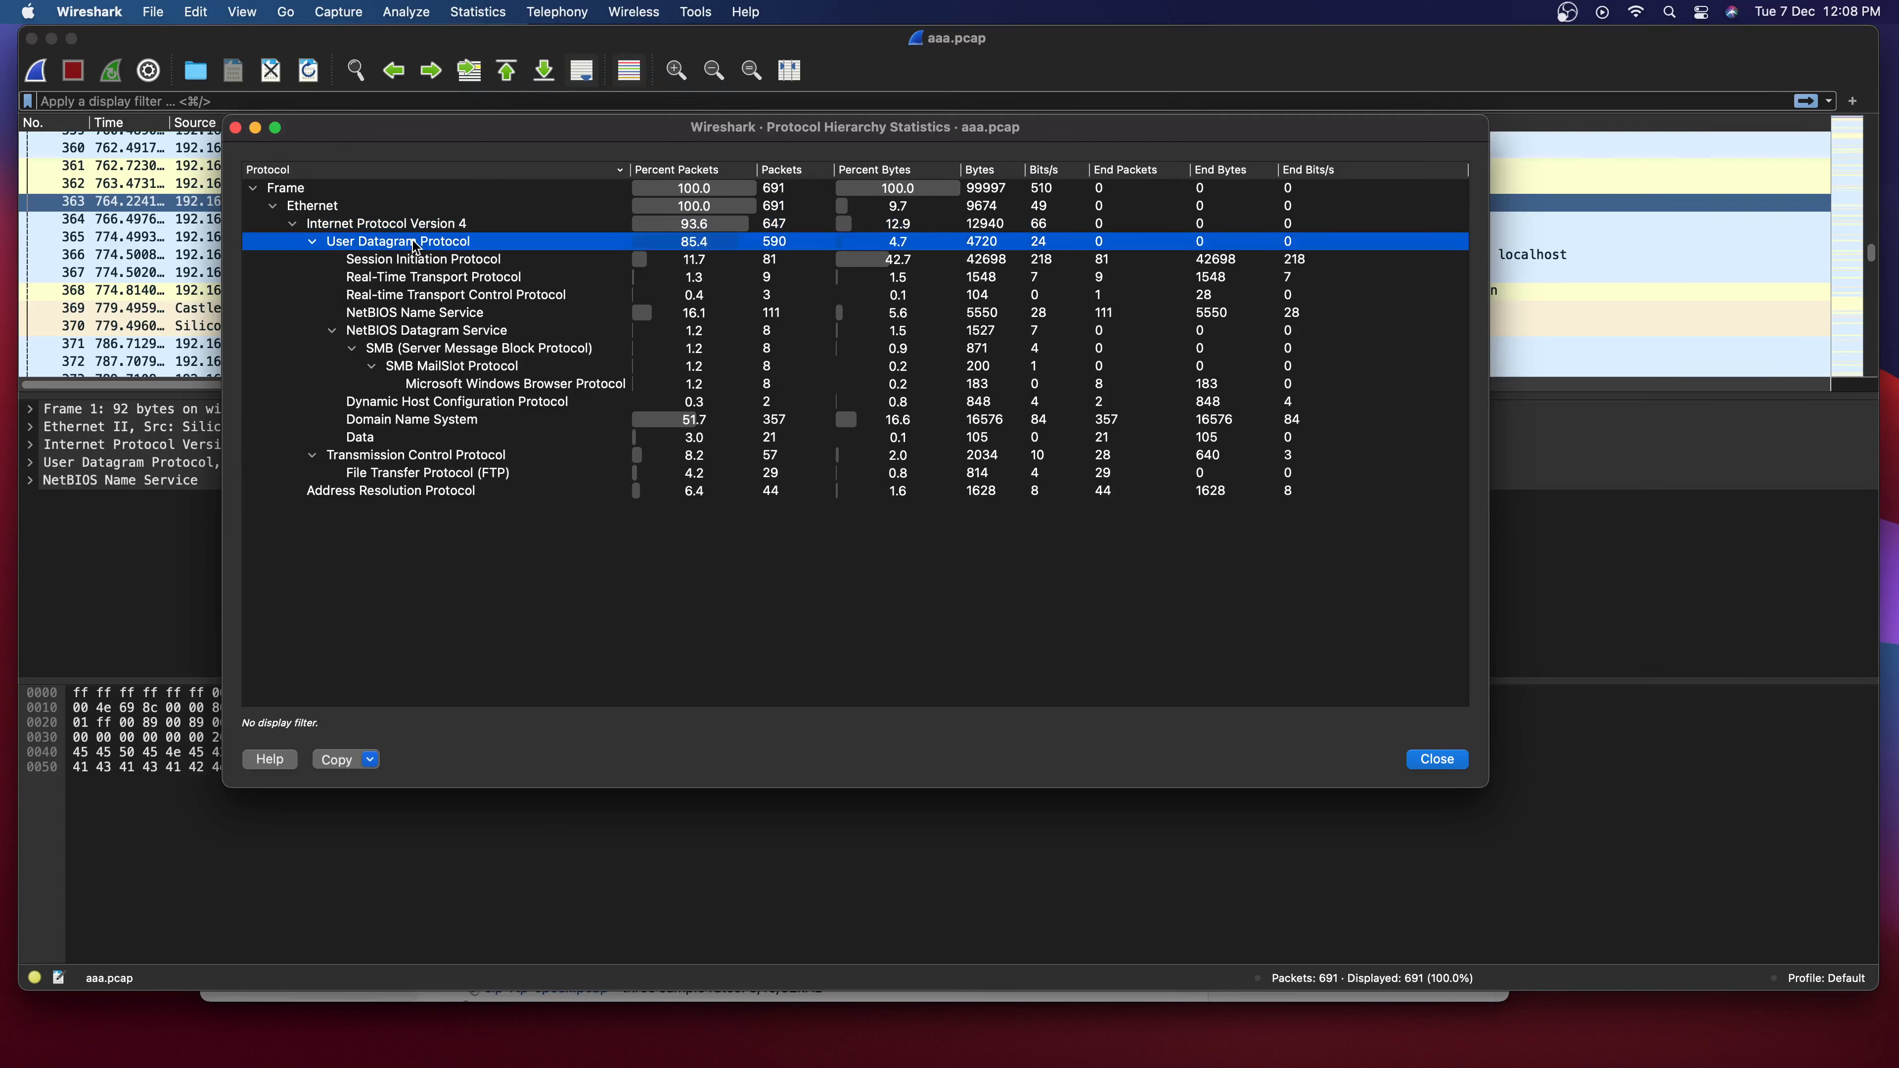
{"action": "left_click", "coordinate": [430, 273]}
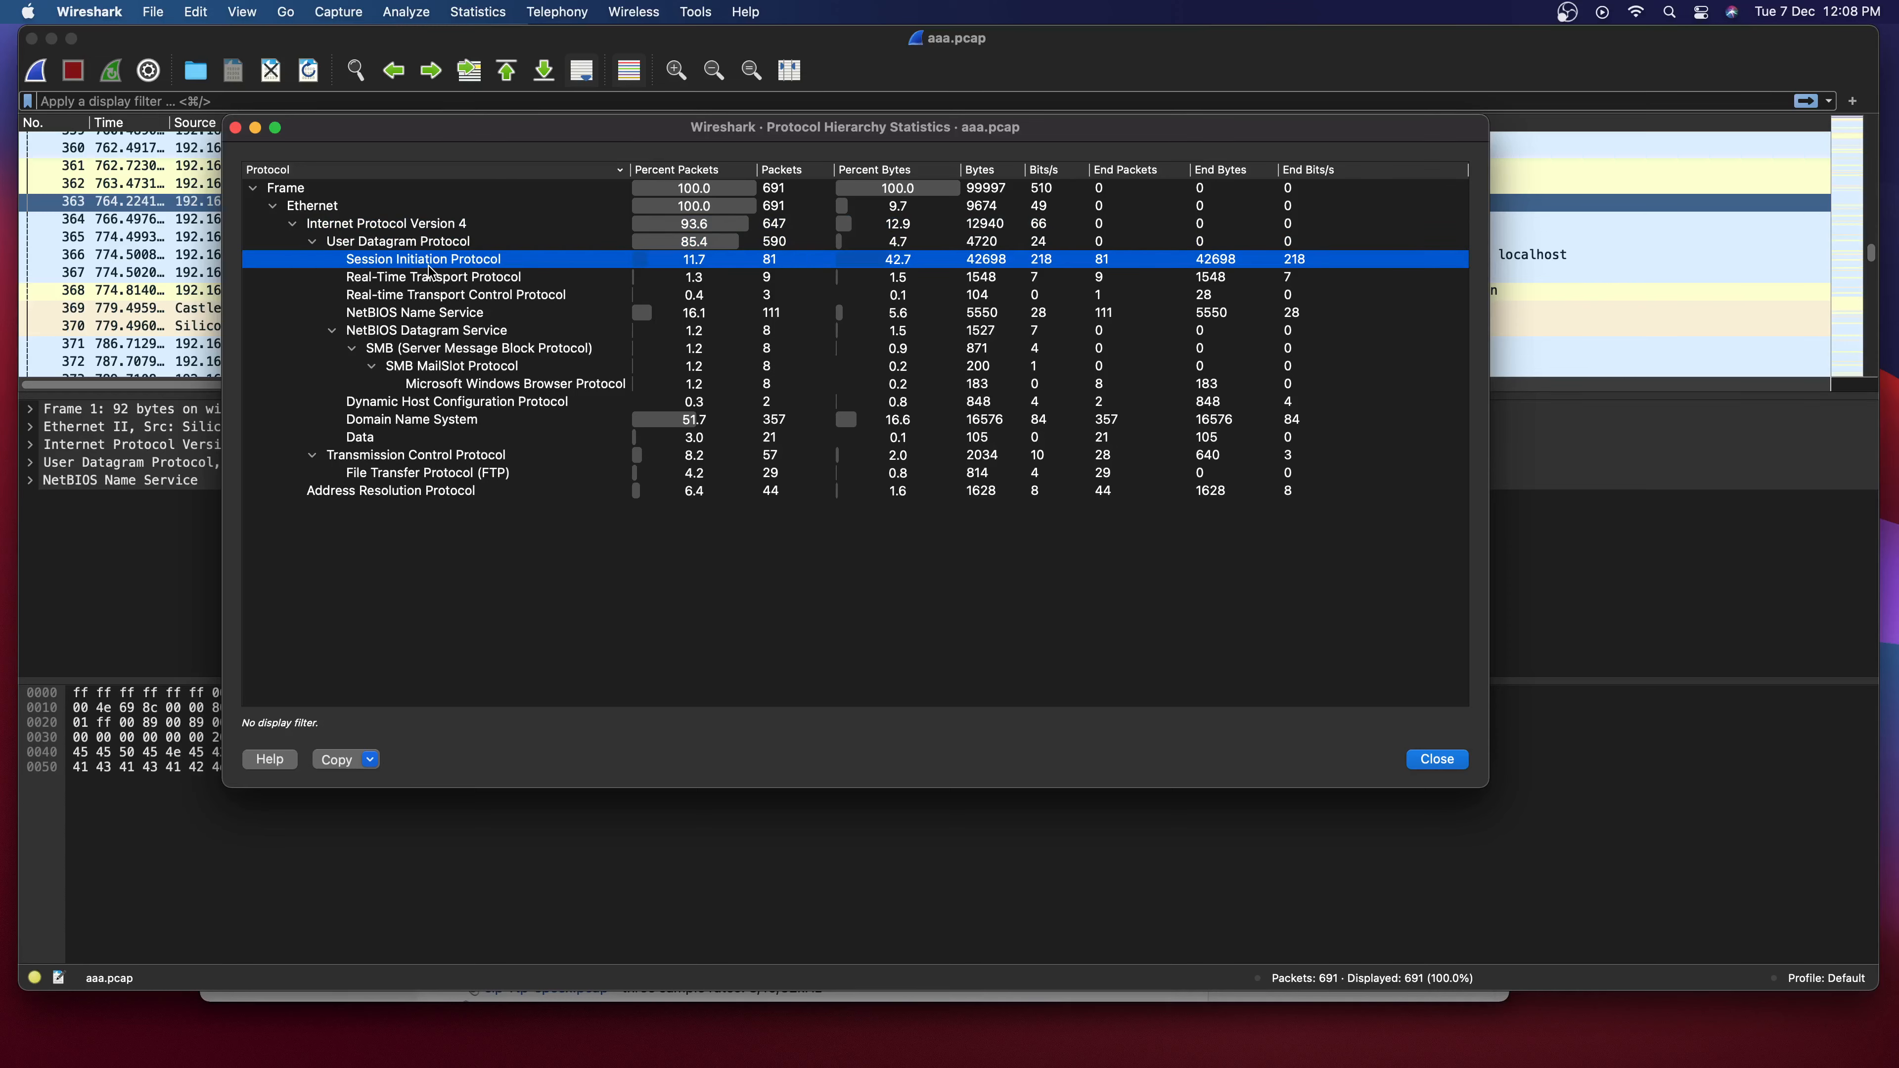
Examine the Real-time Transport Control Protocol, NetBIOS Name Service and SMB entries under User Datagram Protocol.
{"action": "left_click", "coordinate": [441, 290]}
{"action": "left_click", "coordinate": [443, 313]}
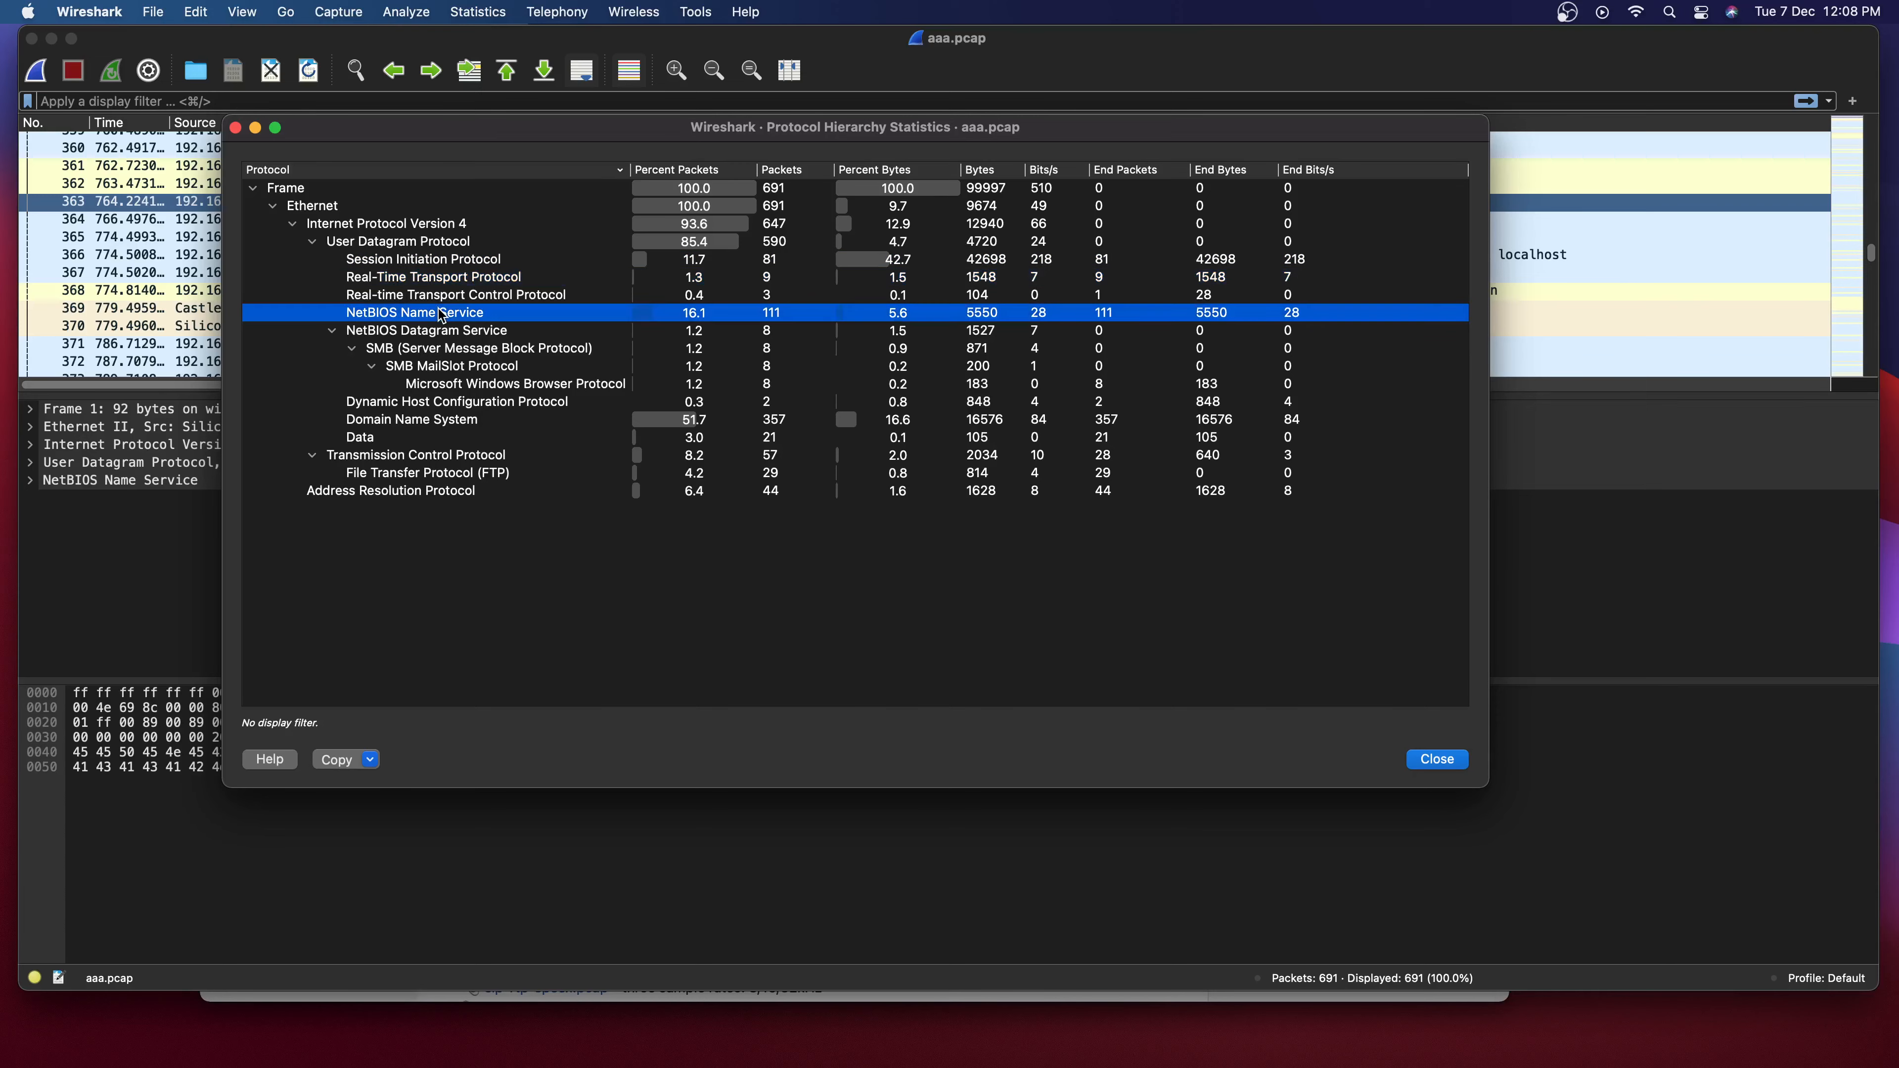
{"action": "left_click", "coordinate": [444, 299]}
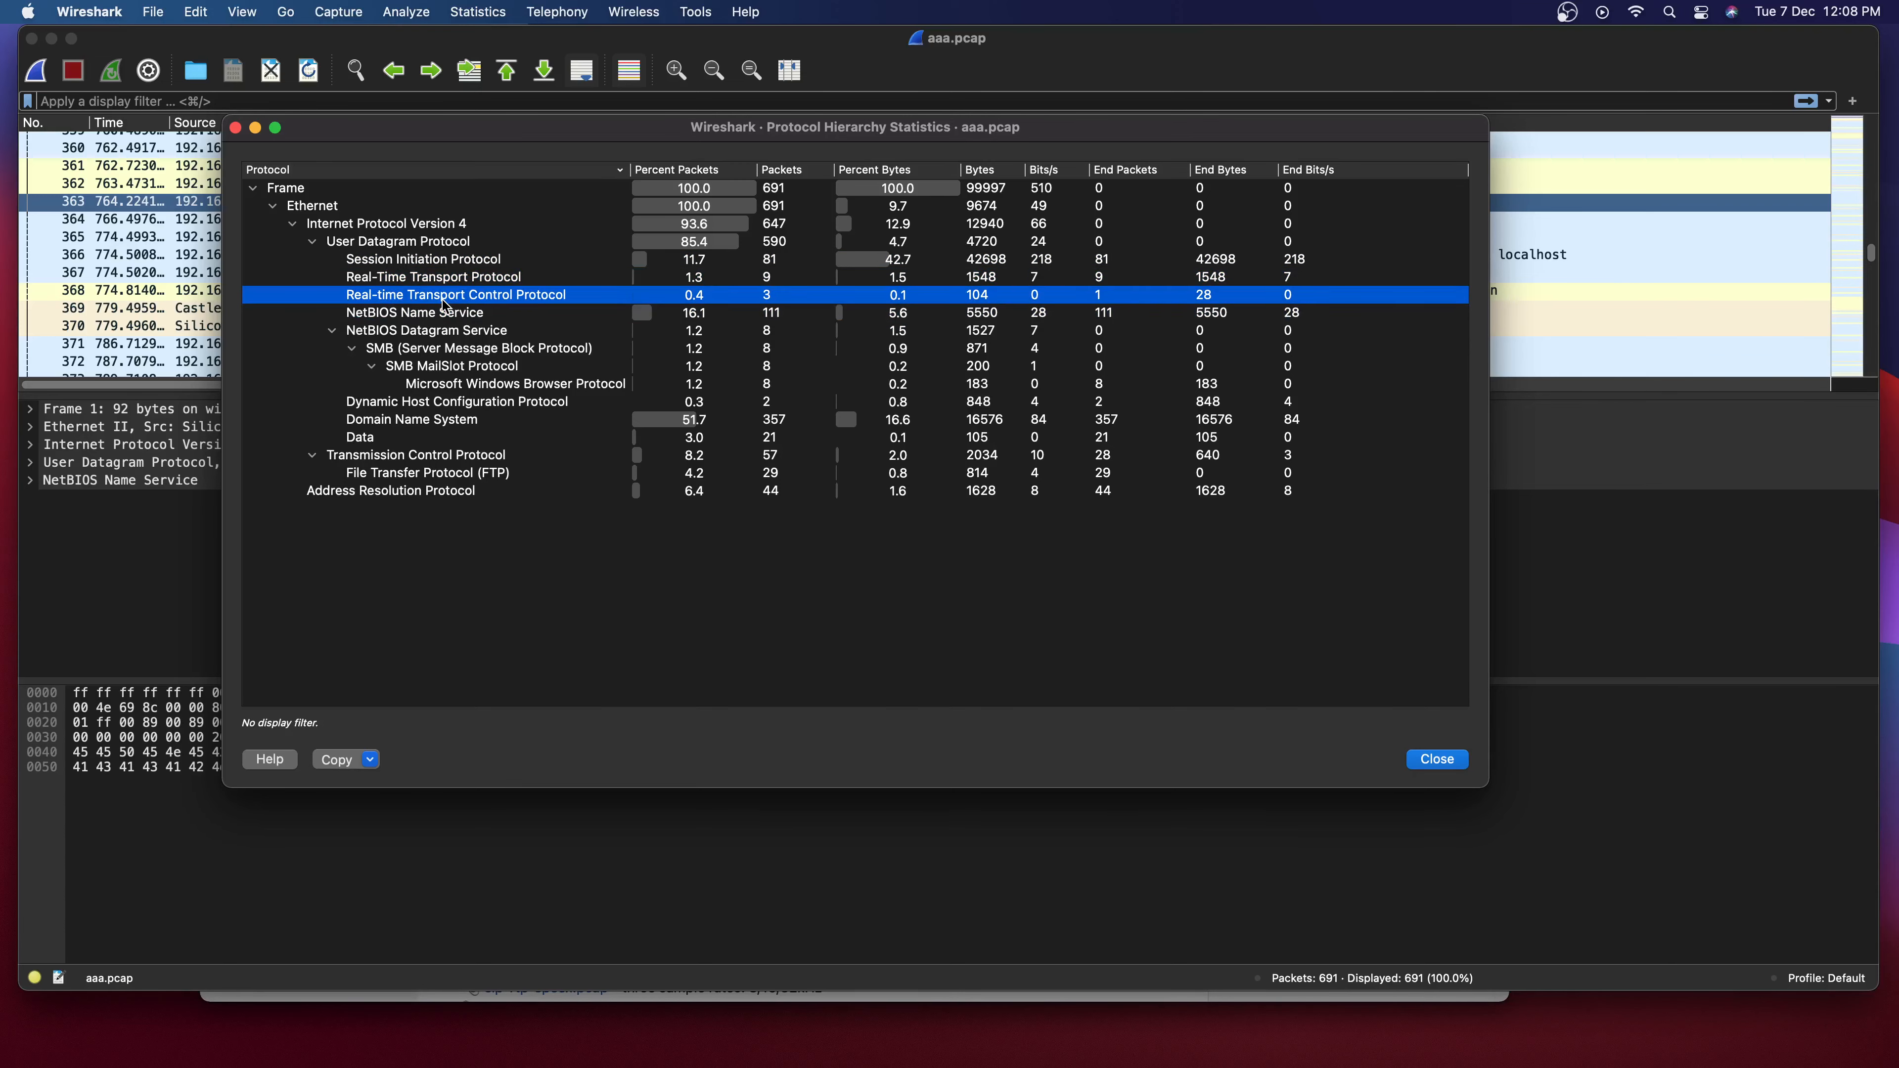
{"action": "left_click", "coordinate": [440, 314]}
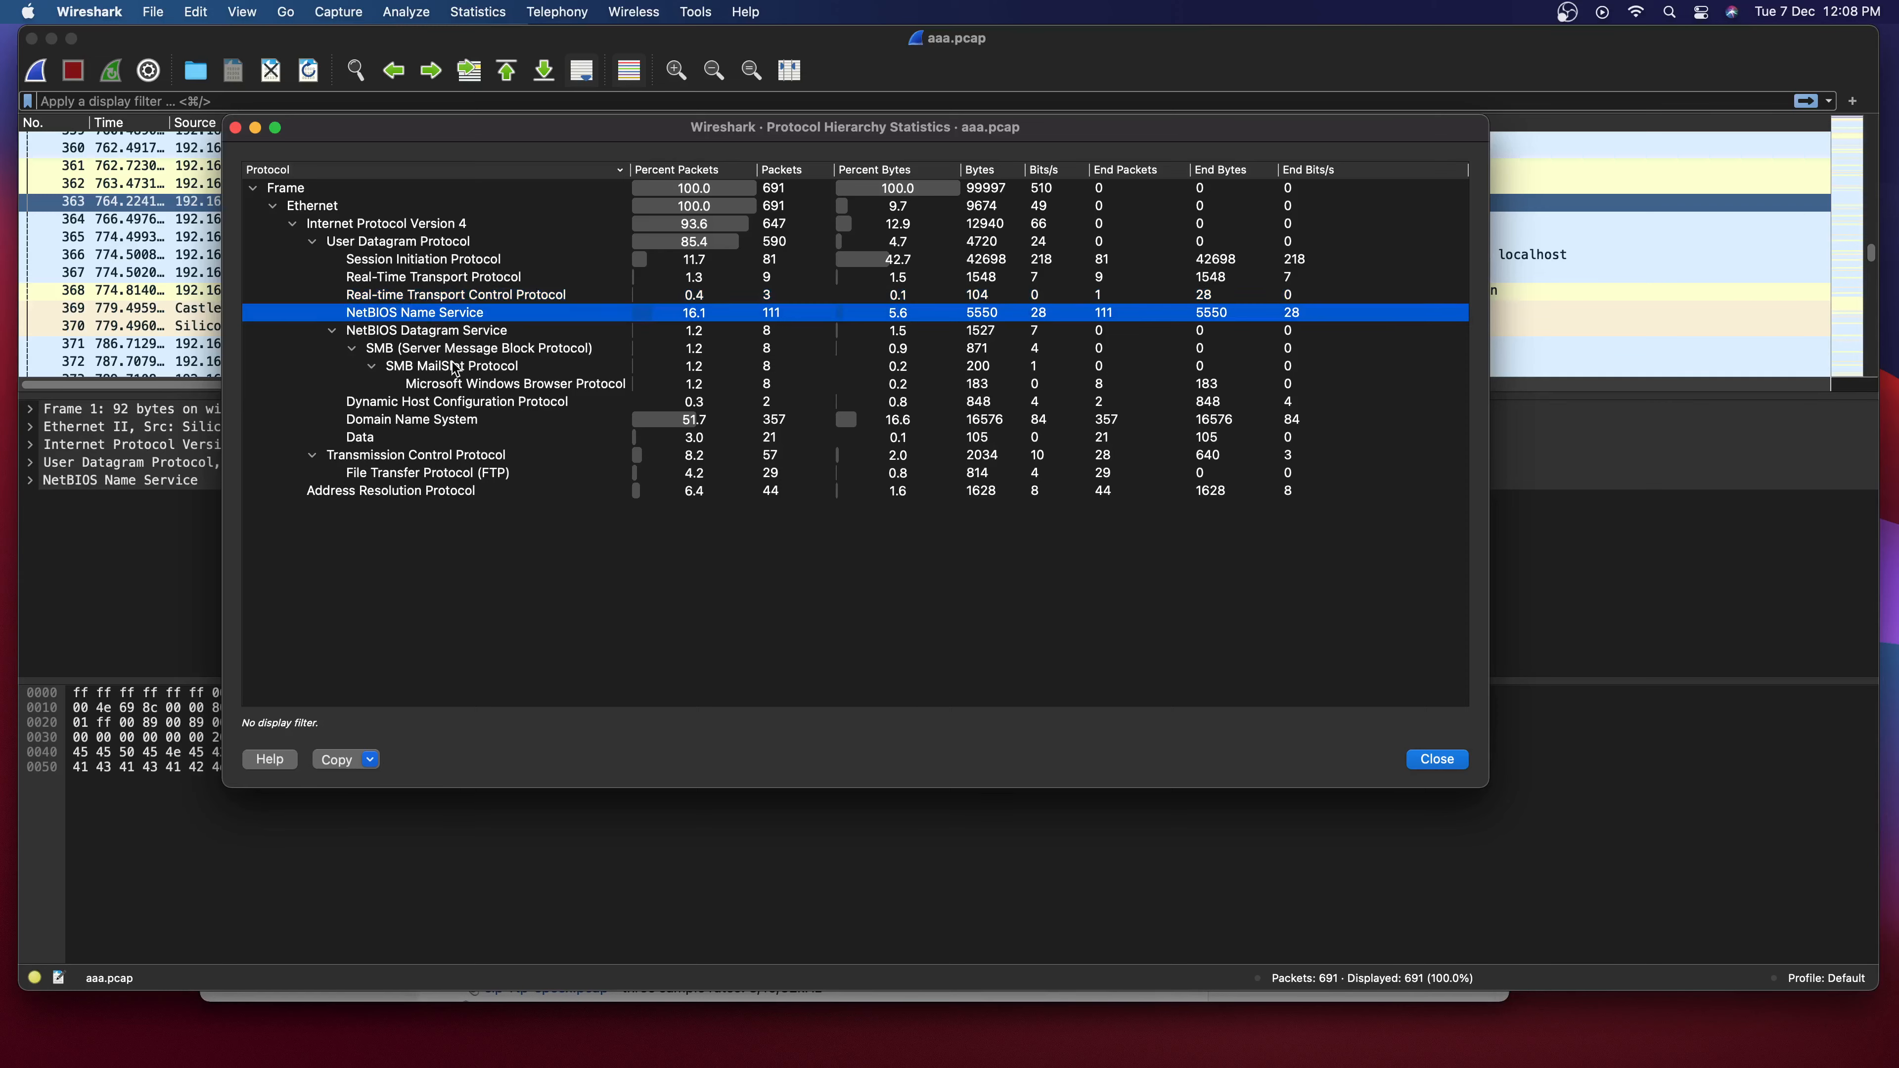
{"action": "left_click", "coordinate": [460, 349]}
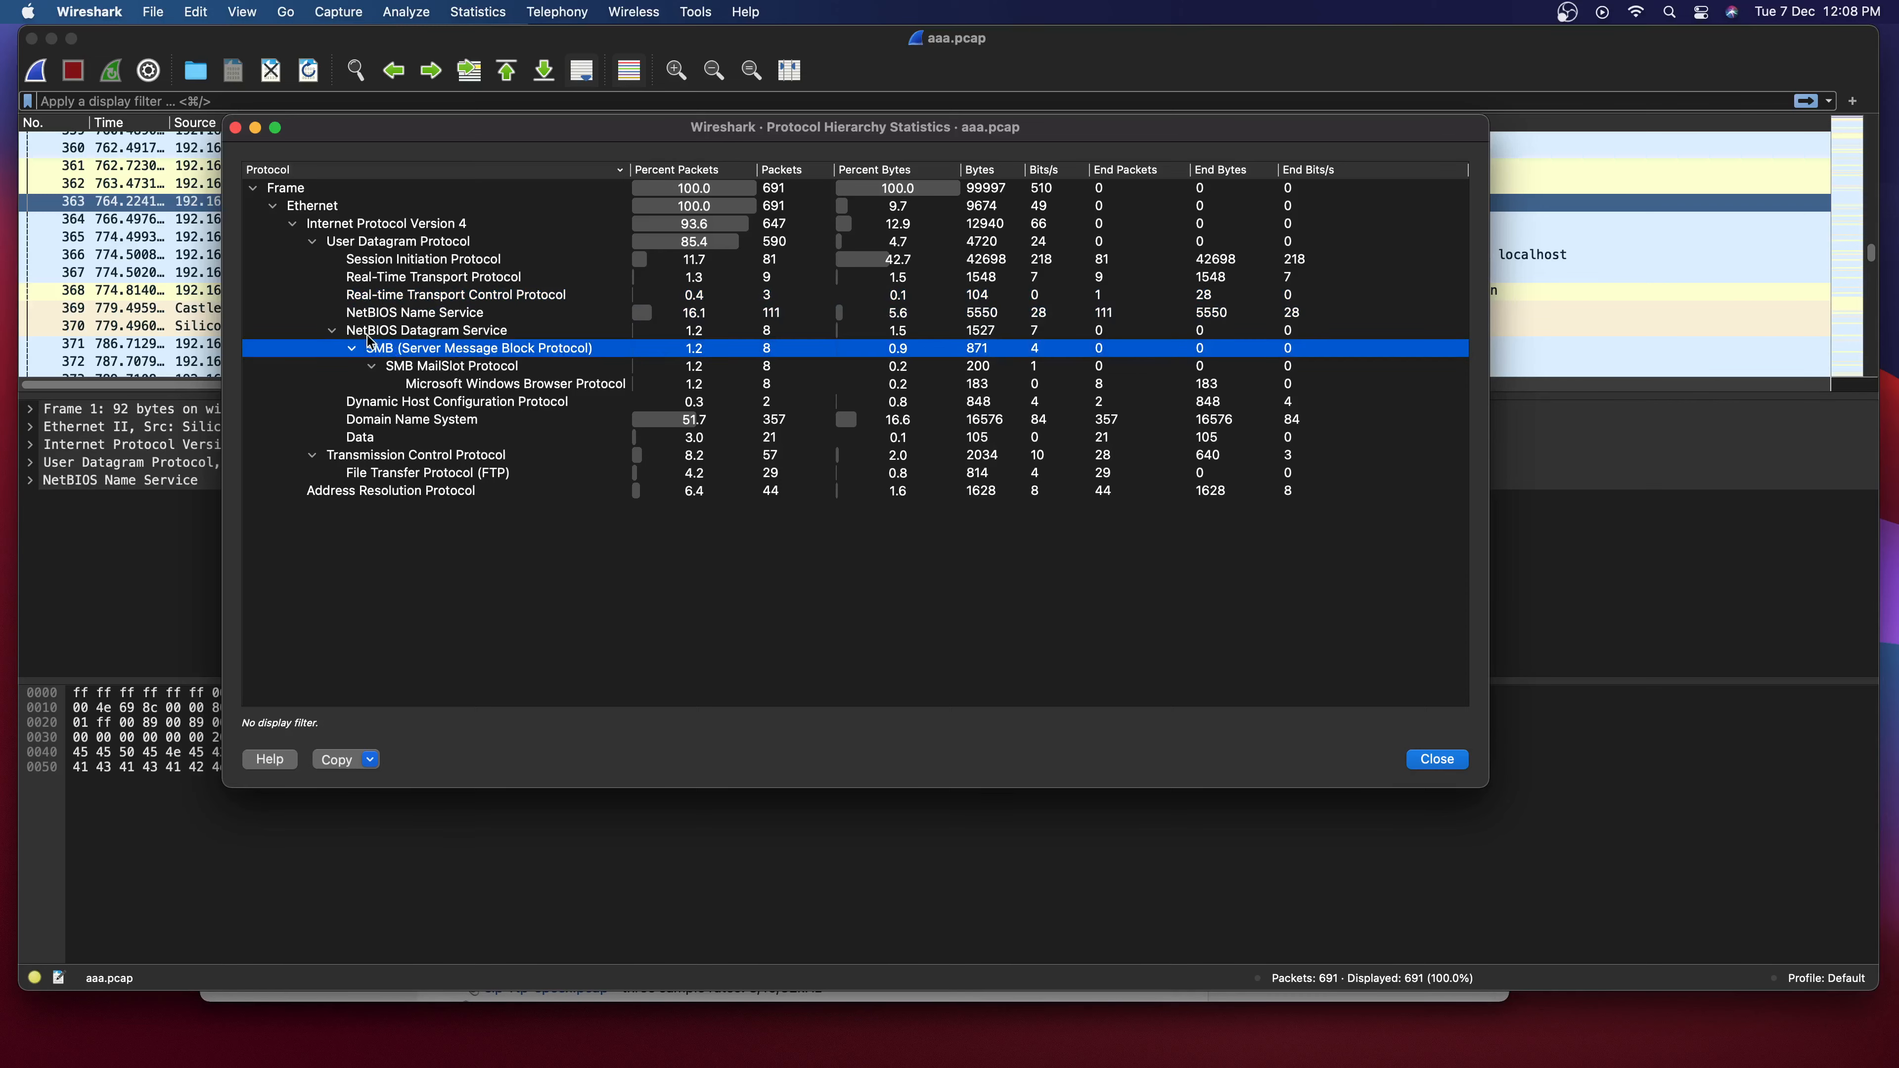
Collapse the User Datagram Protocol branch and examine the Transmission Control Protocol, File Transfer Protocol and Address Resolution Protocol entries.
{"action": "left_click", "coordinate": [314, 240]}
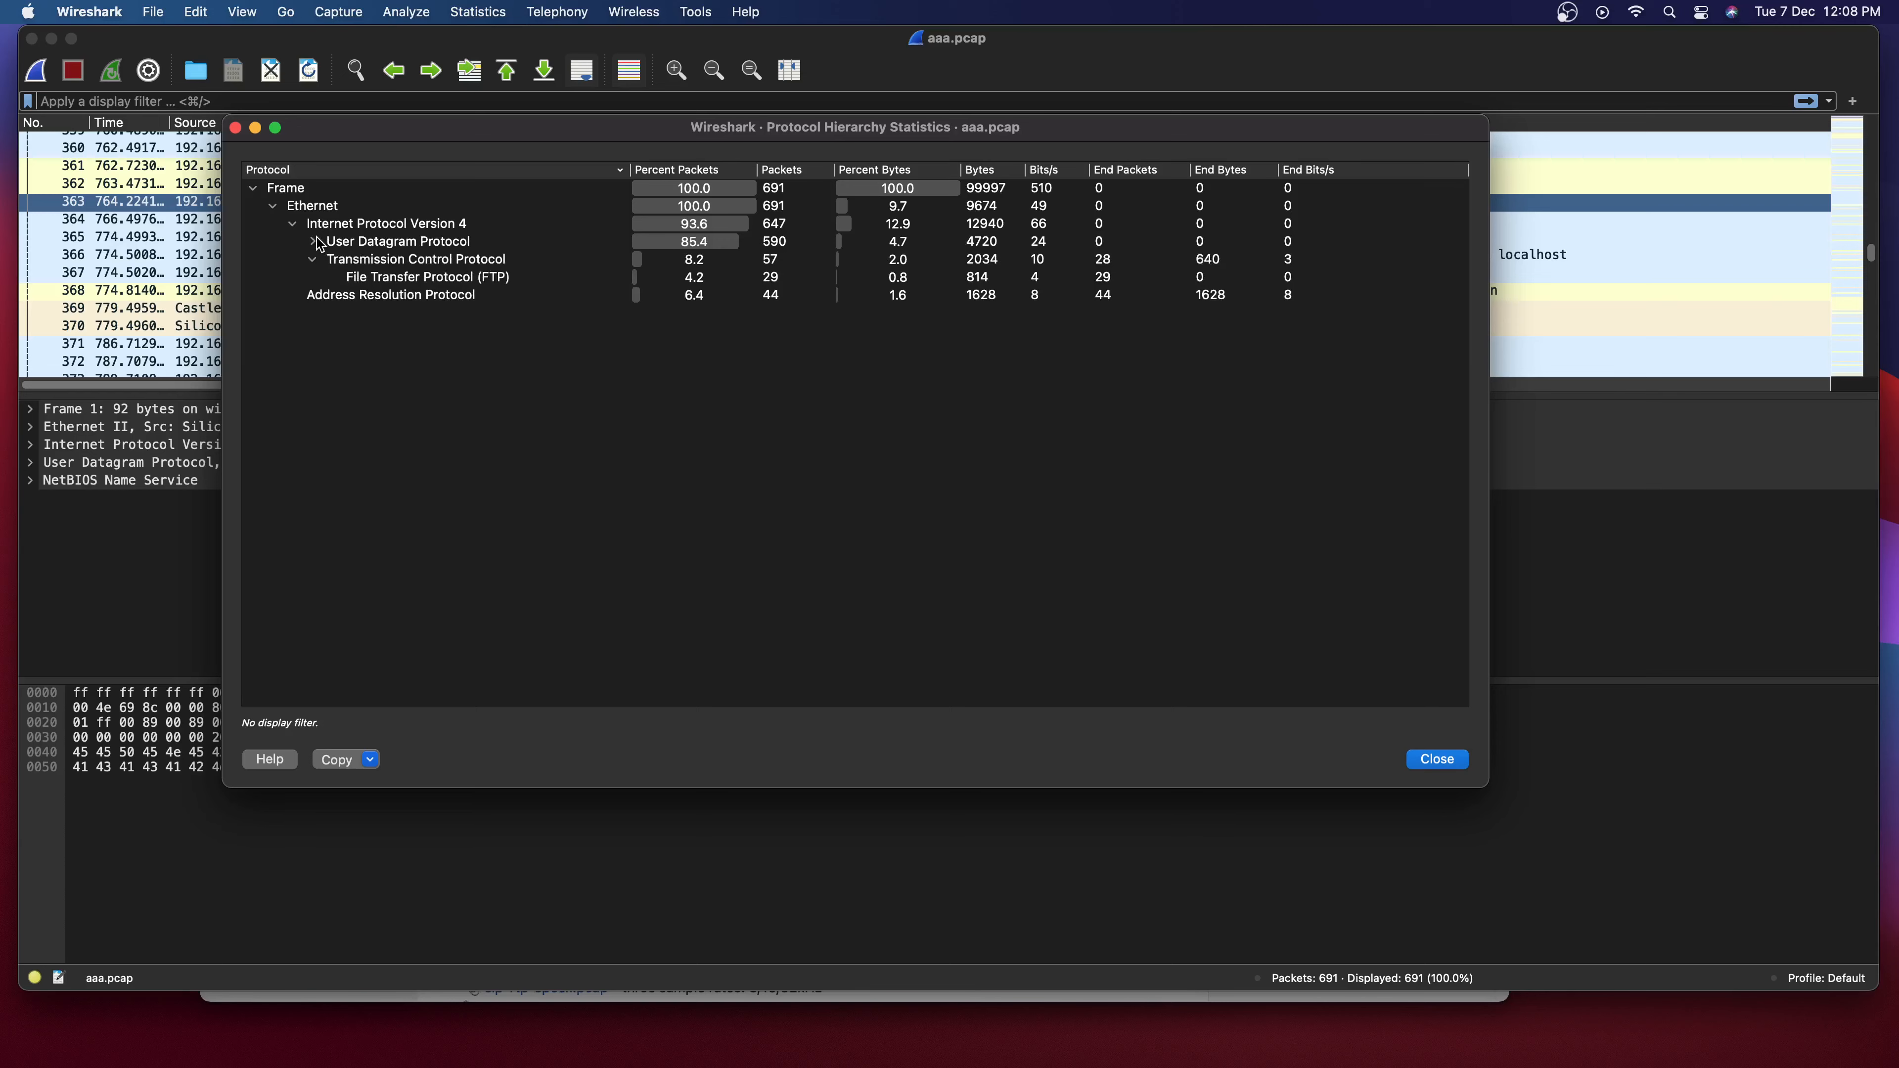
{"action": "left_click", "coordinate": [465, 266]}
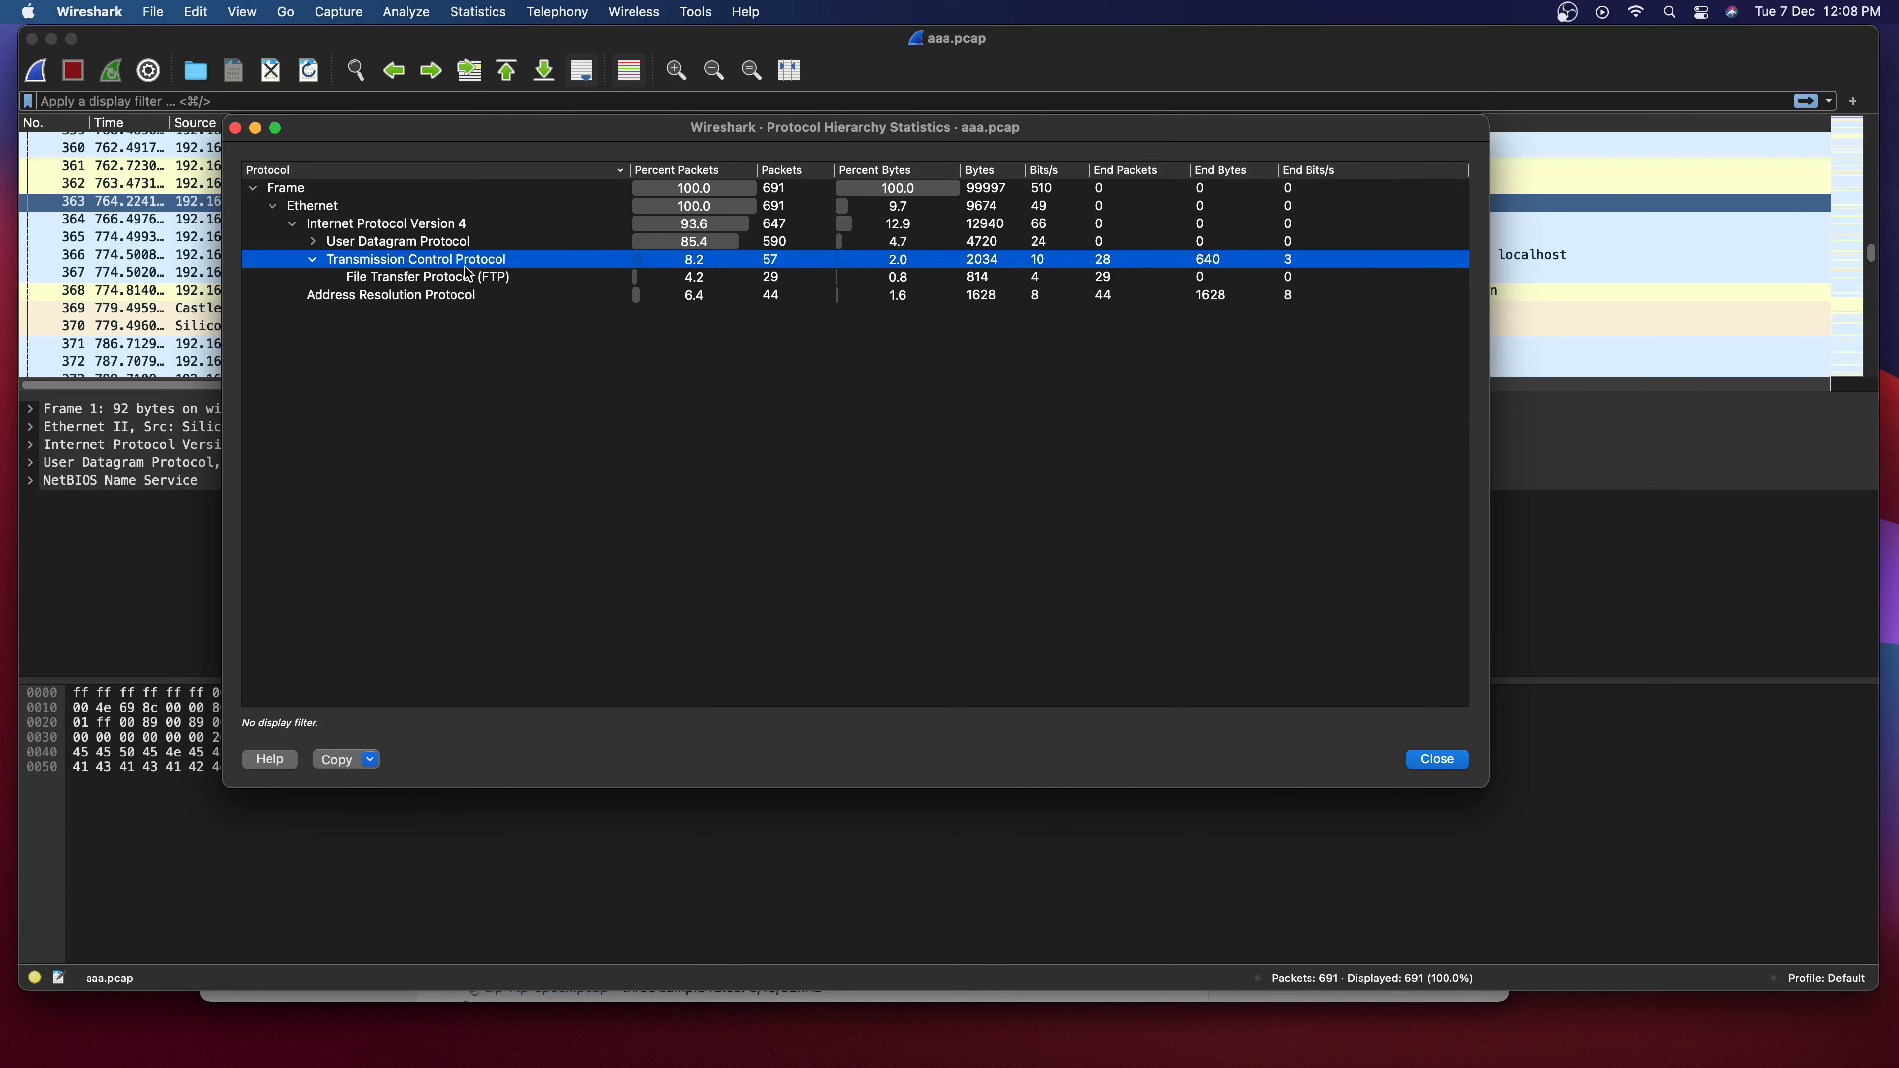
{"action": "left_click", "coordinate": [470, 279]}
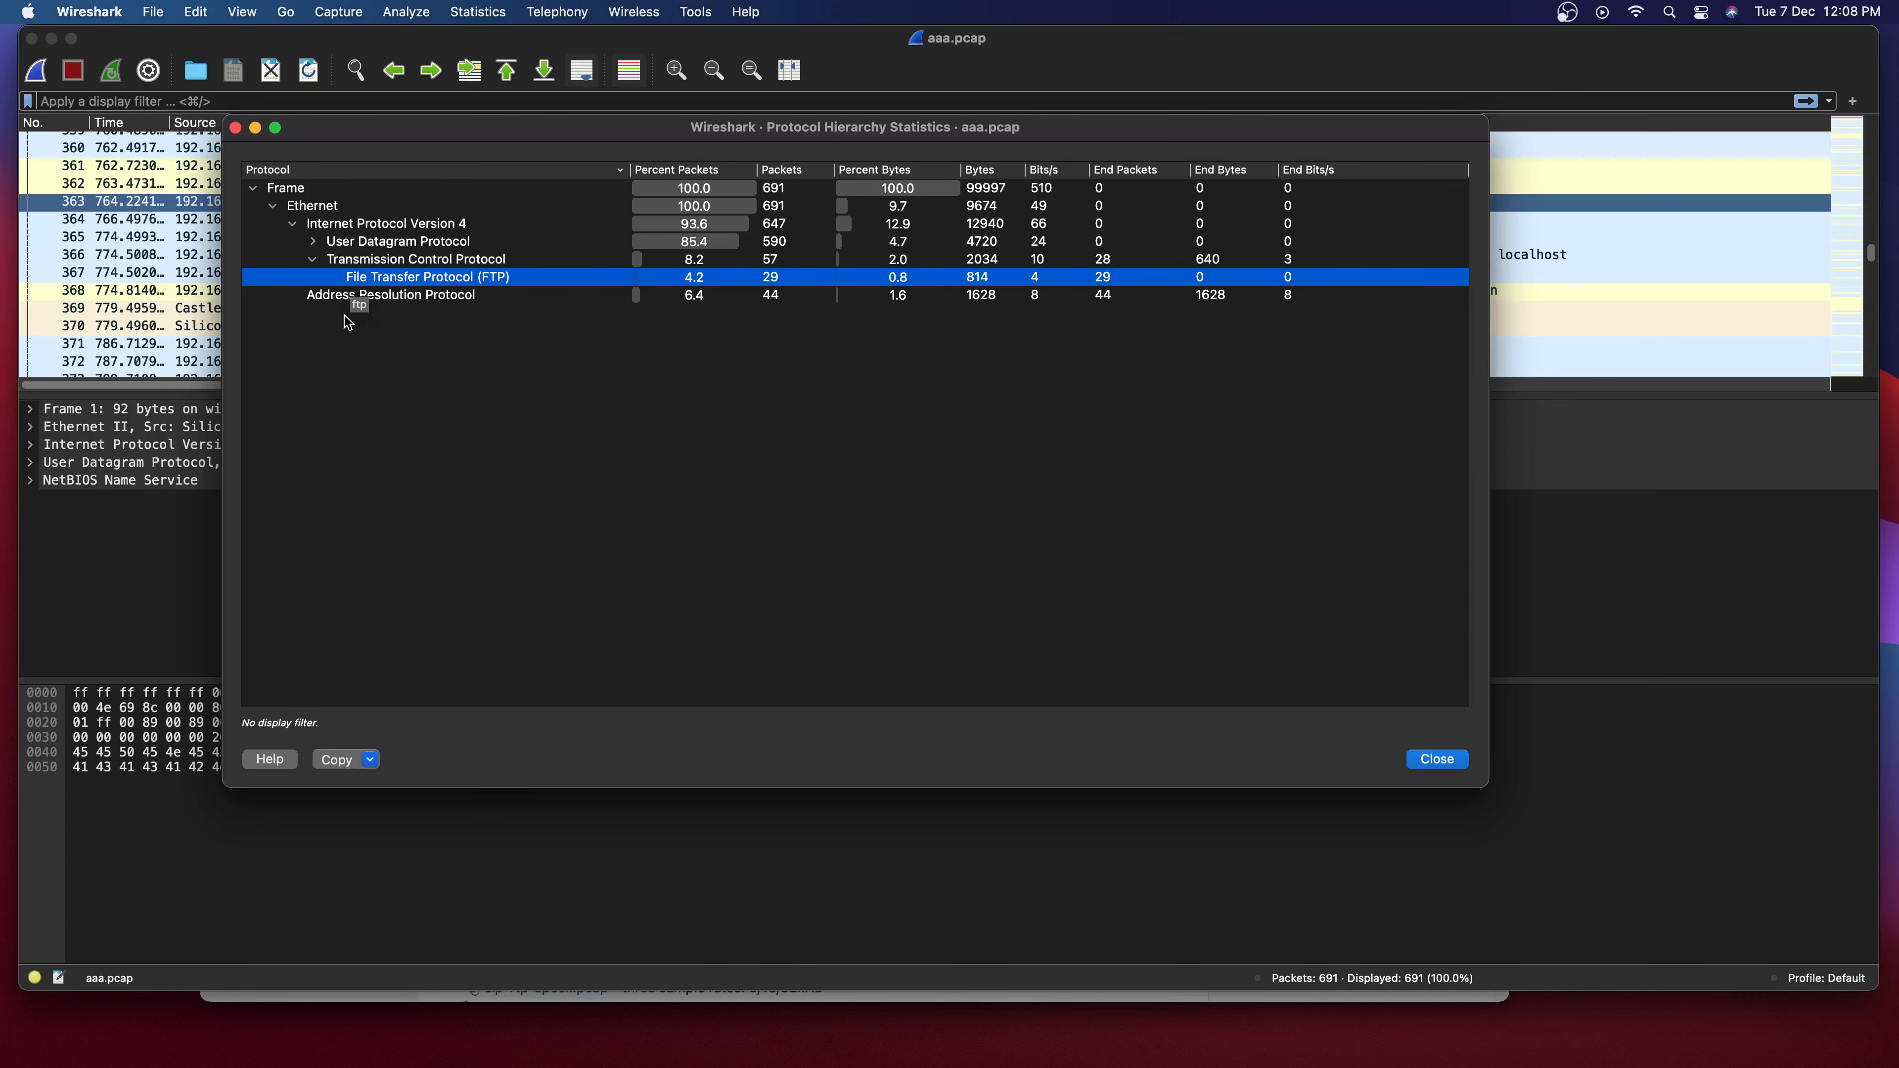
{"action": "left_click", "coordinate": [359, 299]}
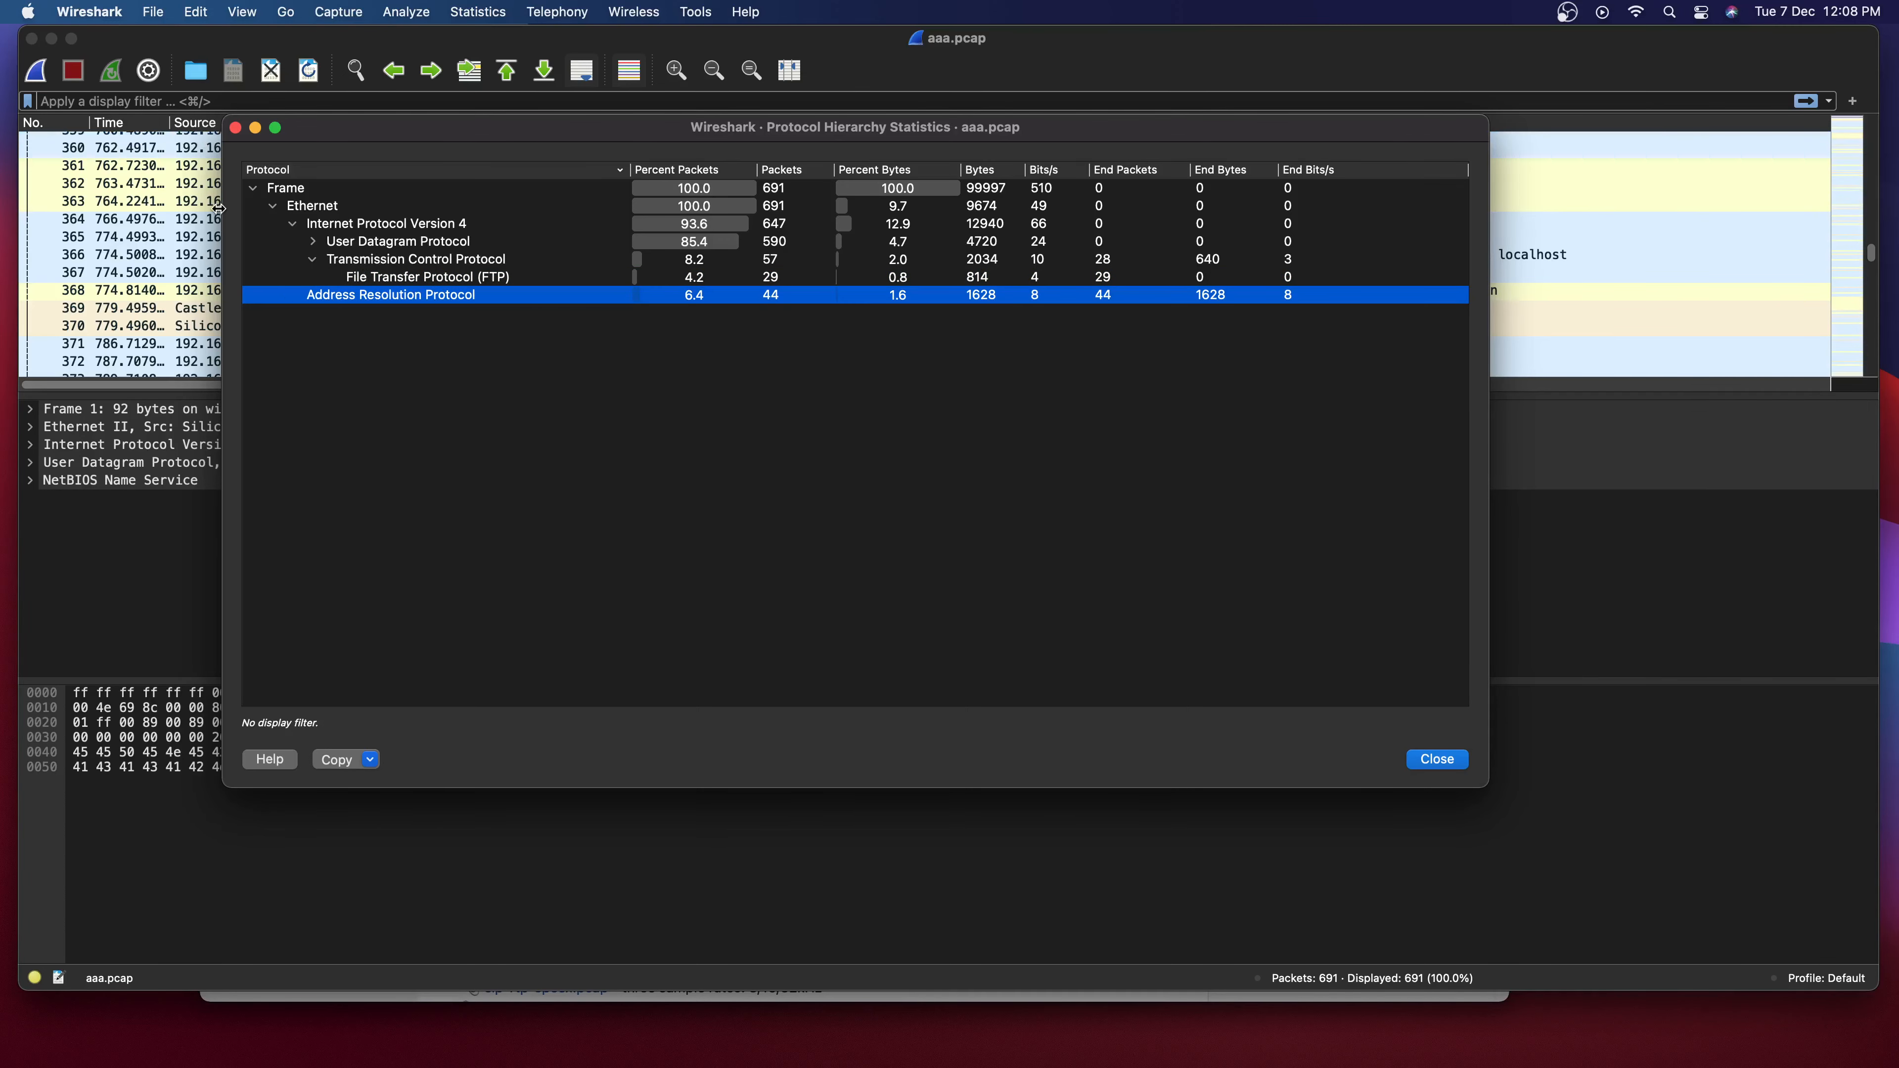
Collapse the Ethernet and Frame levels of the protocol hierarchy and expand them again to review the nesting.
{"action": "left_click", "coordinate": [272, 208]}
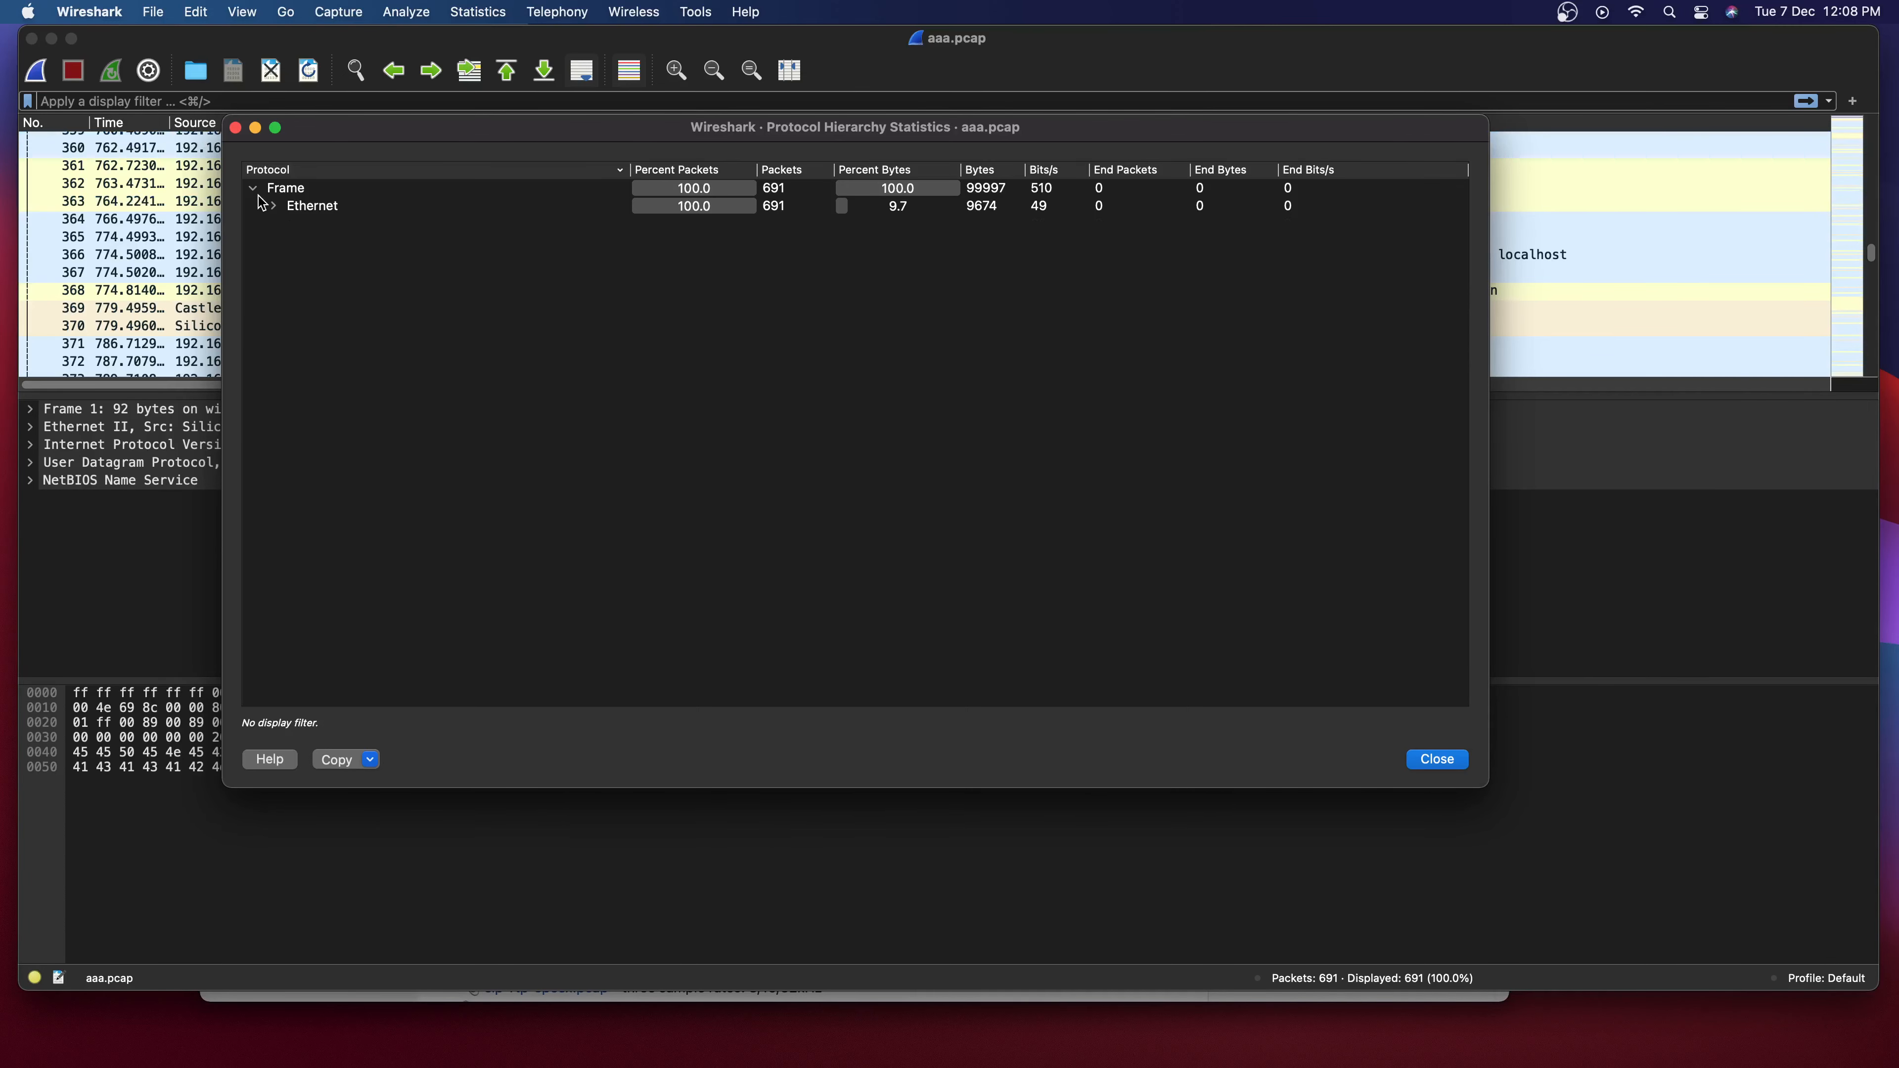
{"action": "left_click", "coordinate": [254, 189]}
{"action": "left_click", "coordinate": [255, 188]}
{"action": "left_click", "coordinate": [269, 209]}
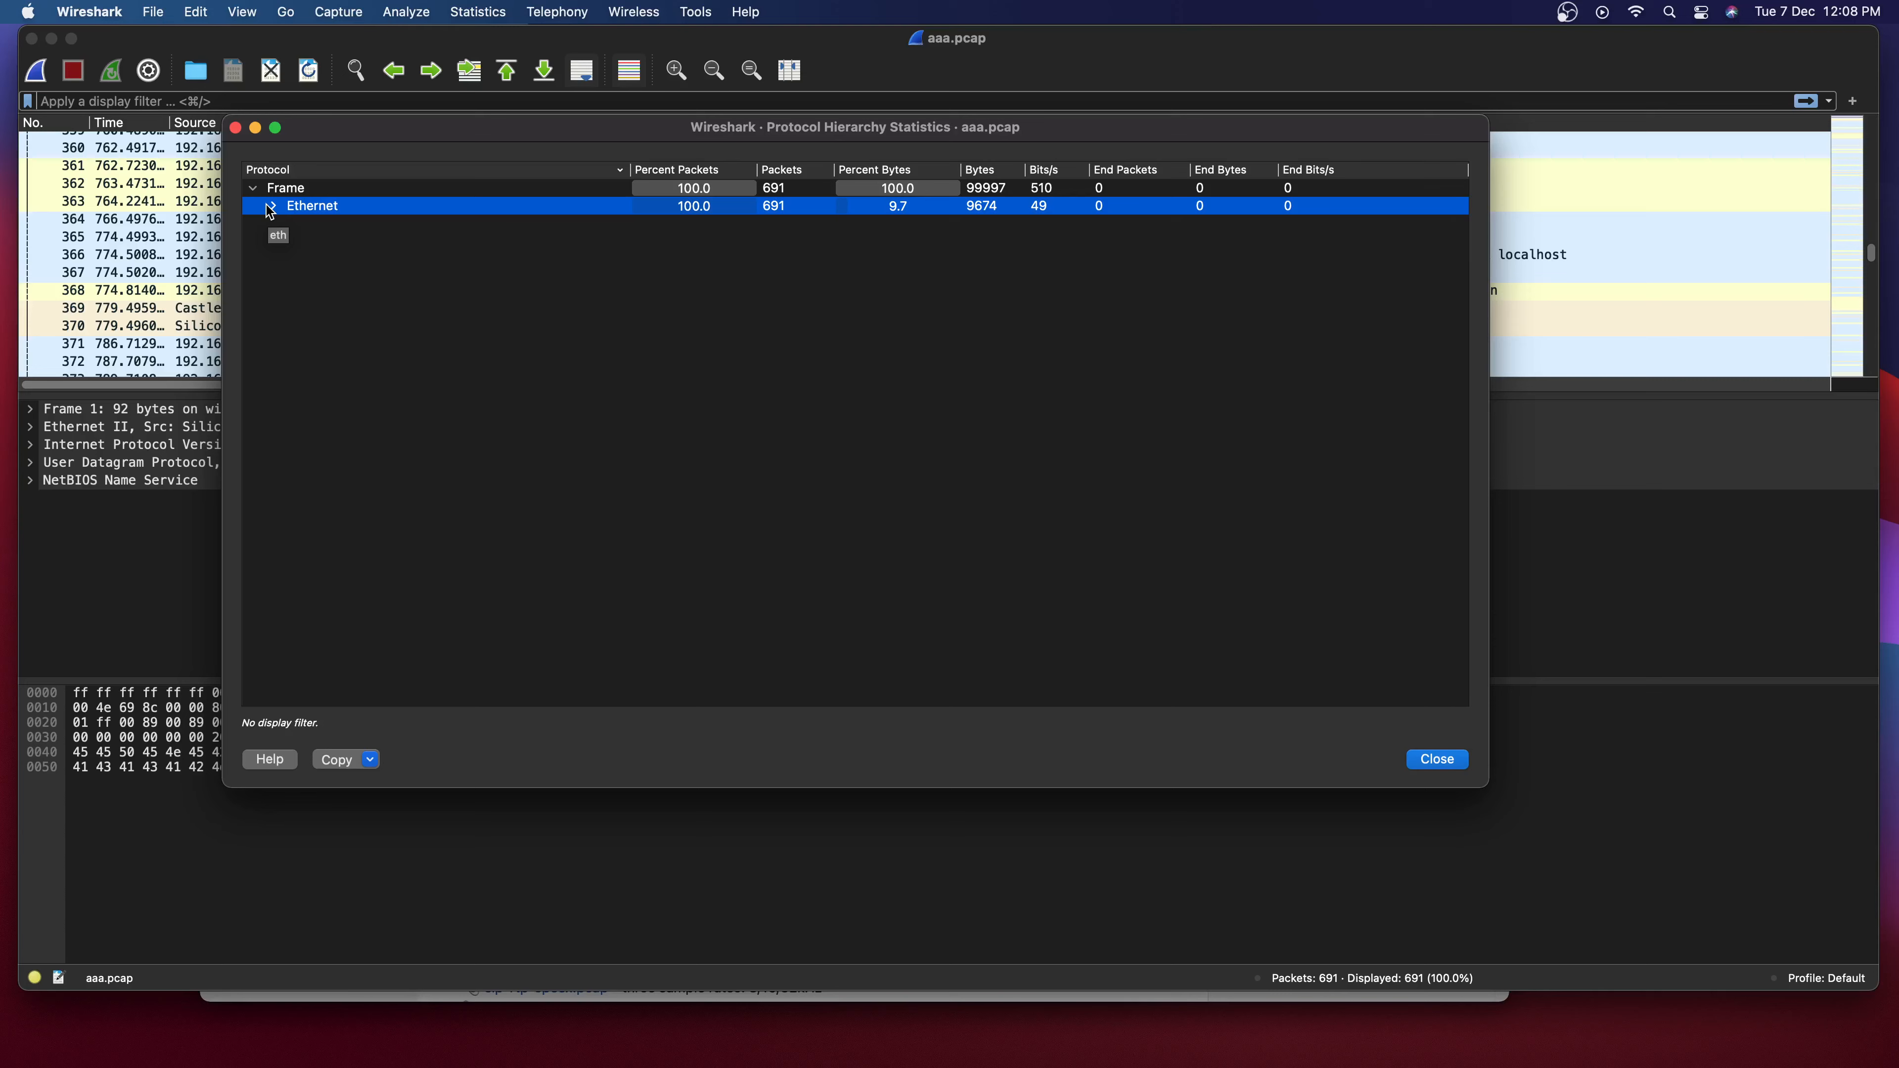
{"action": "left_click", "coordinate": [272, 207]}
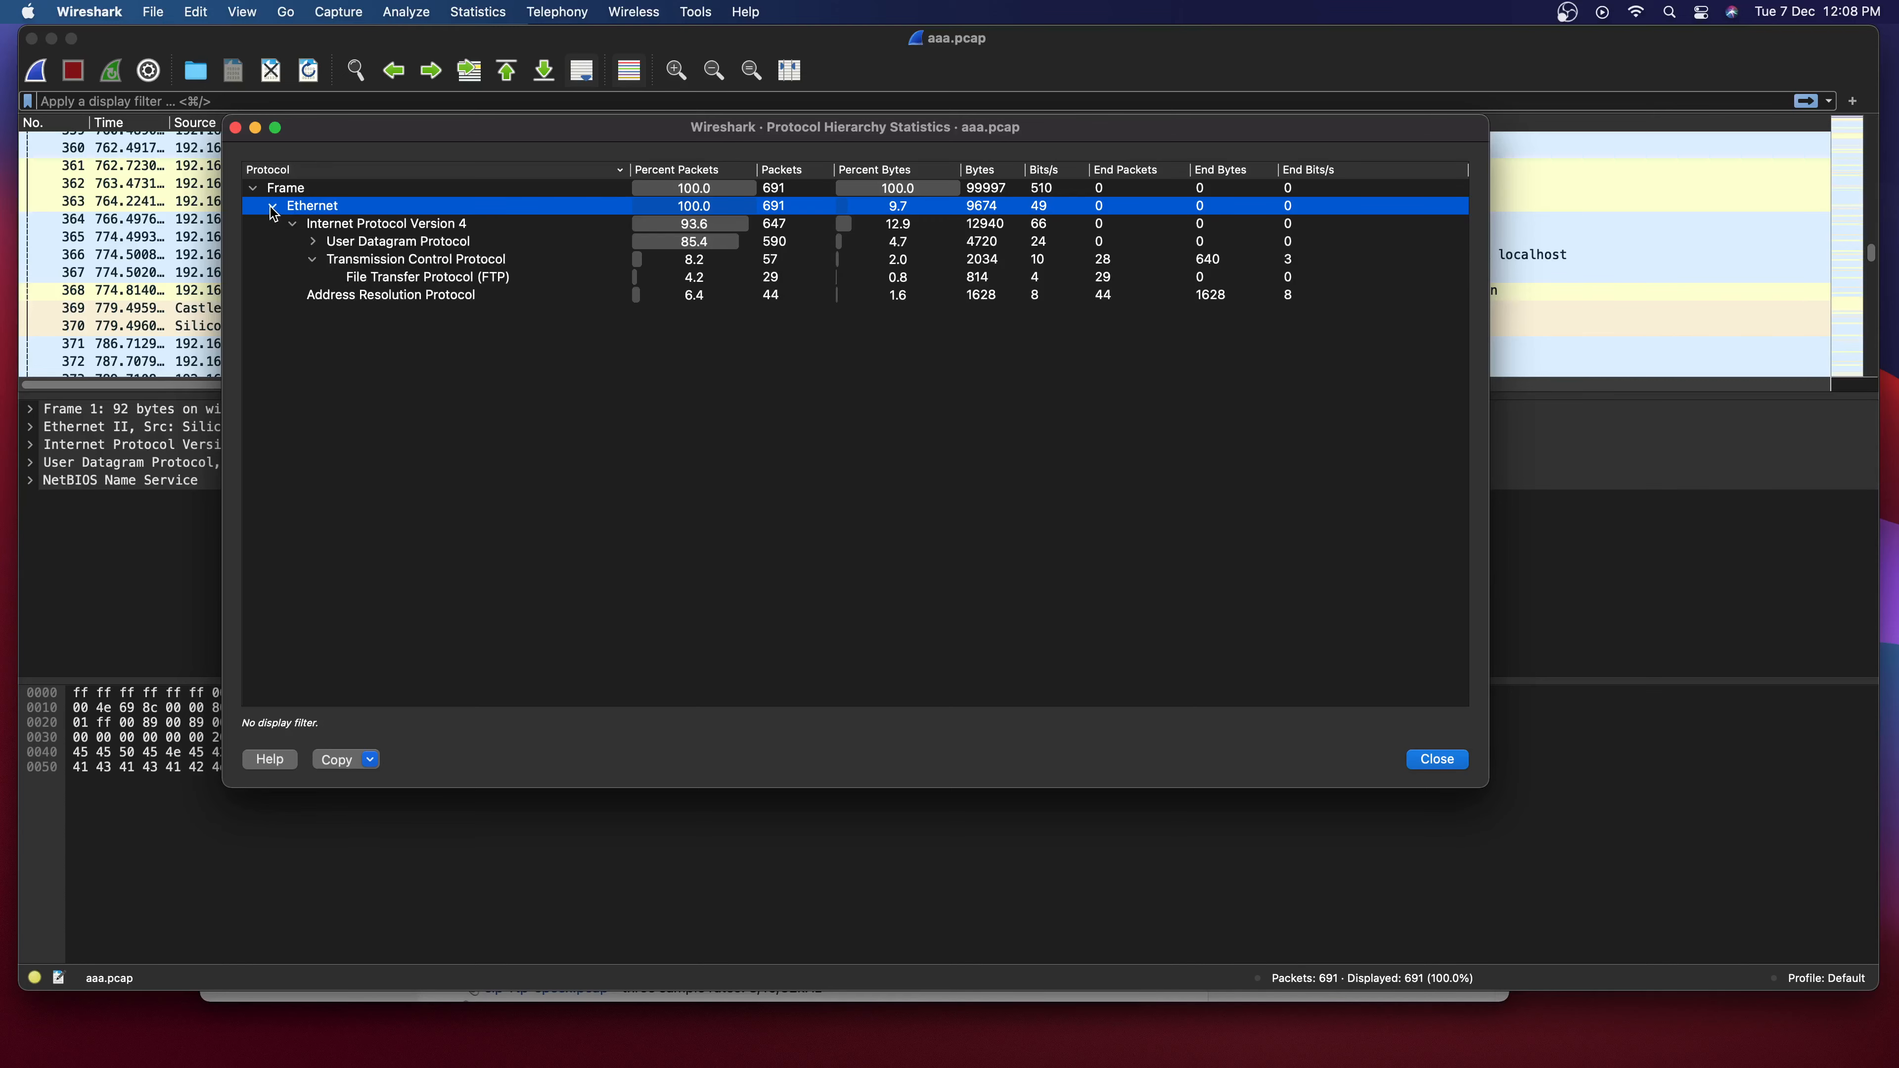
Review the Internet Protocol Version 4 branch down to Session Initiation Protocol under User Datagram Protocol, and close the Protocol Hierarchy statistics.
{"action": "left_click", "coordinate": [294, 223]}
{"action": "left_click", "coordinate": [370, 226]}
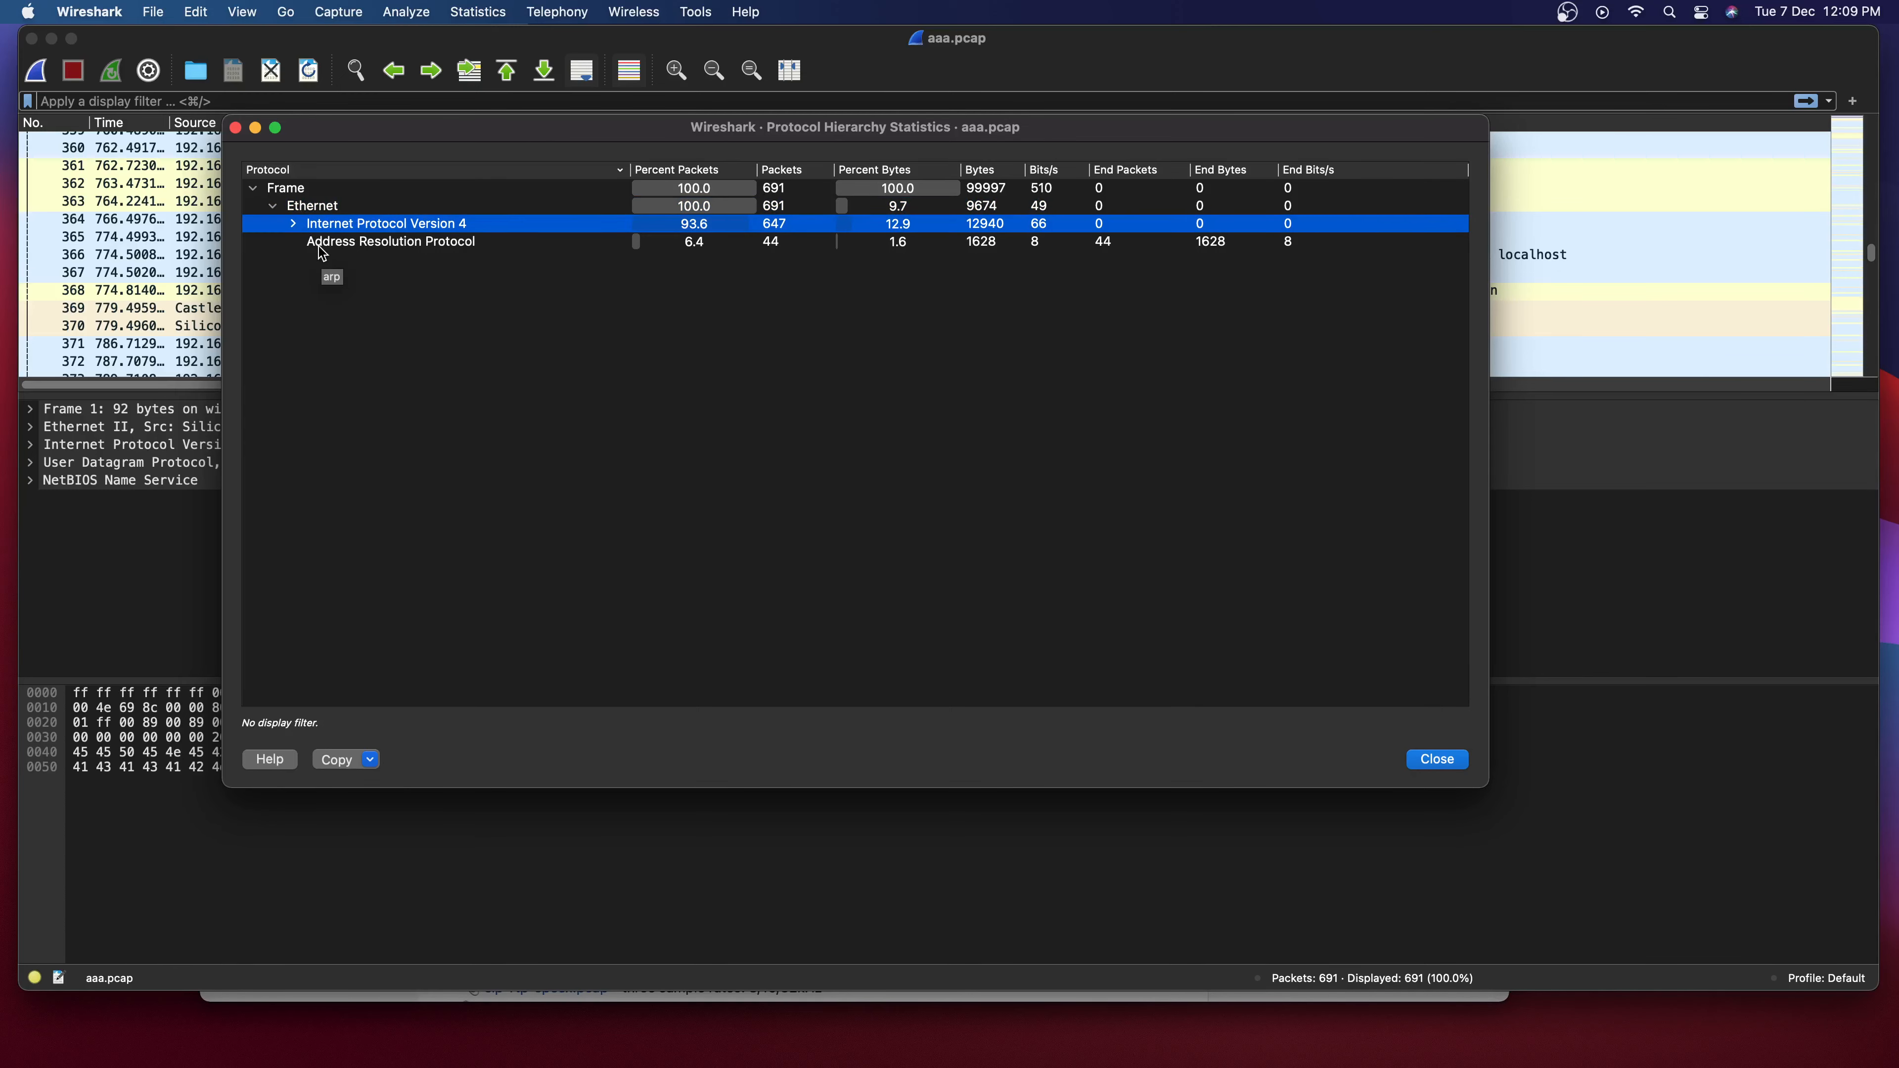
{"action": "left_click", "coordinate": [293, 225]}
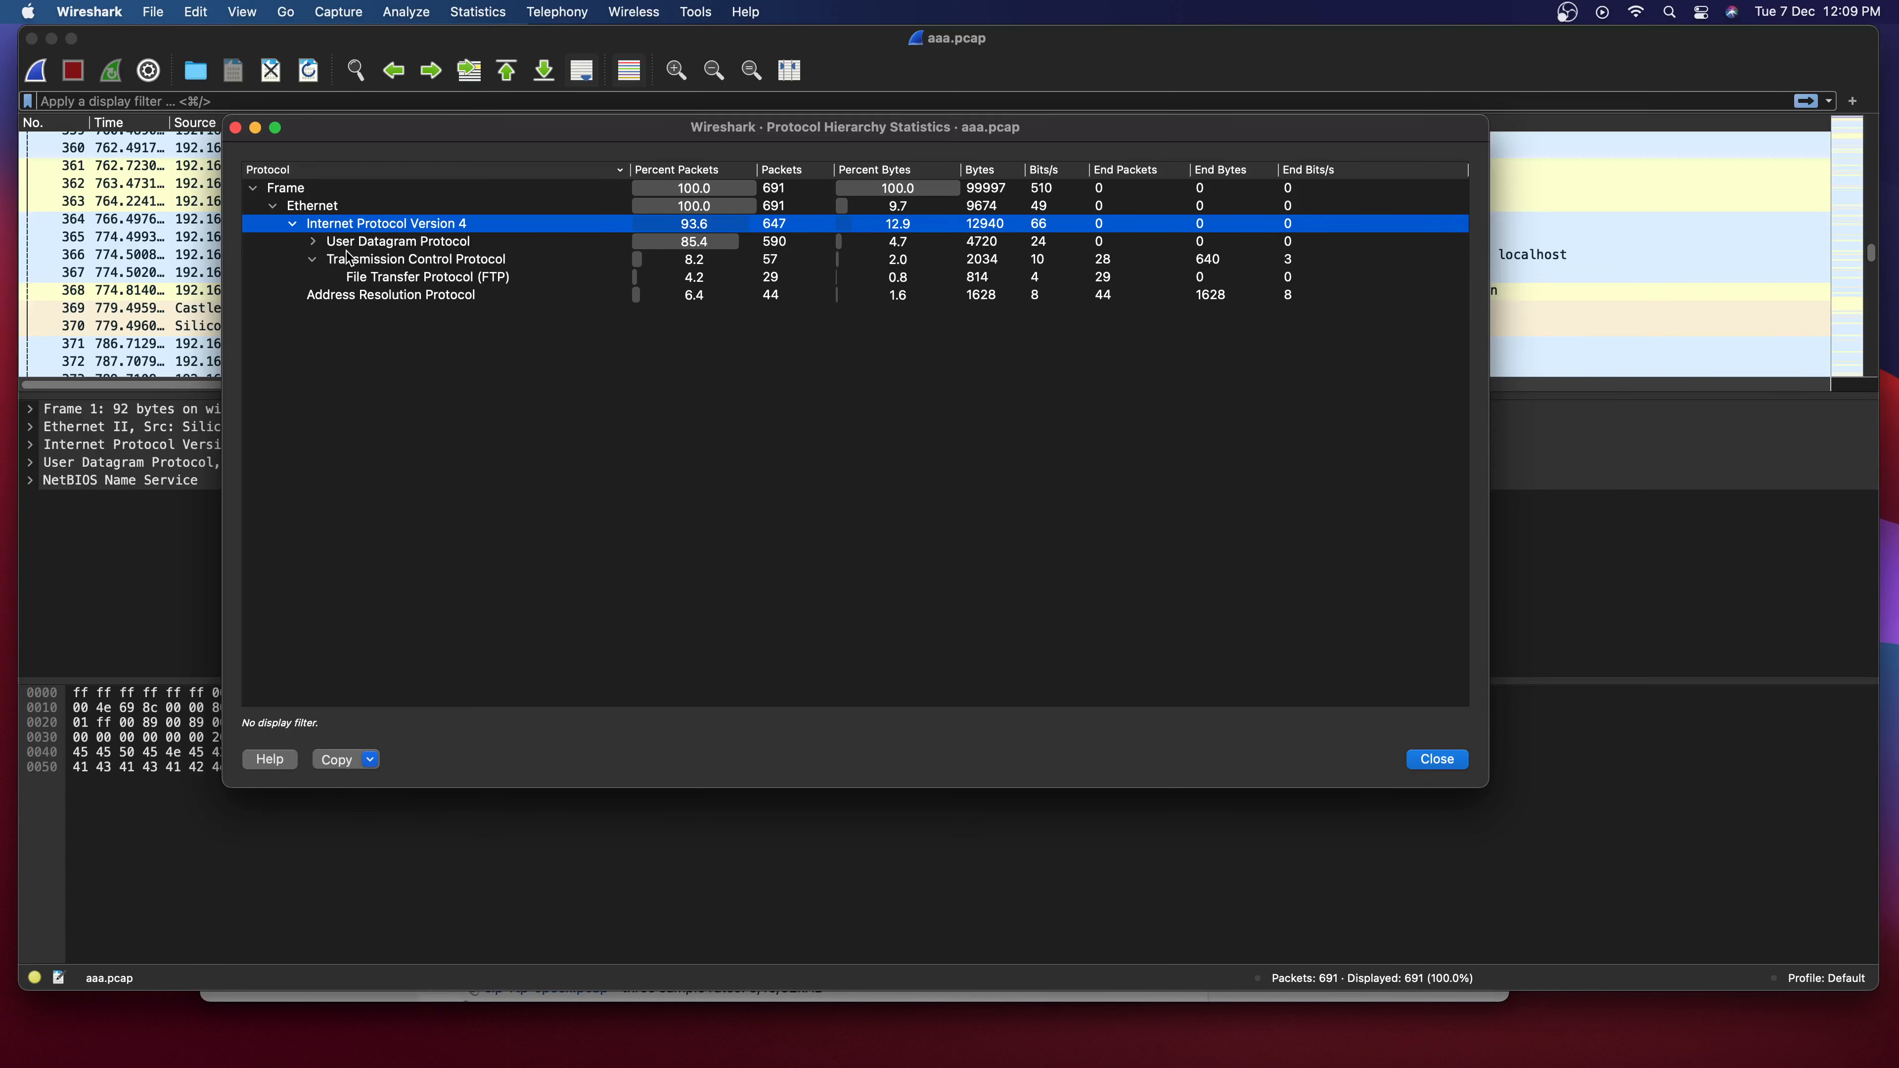
{"action": "left_click", "coordinate": [315, 242]}
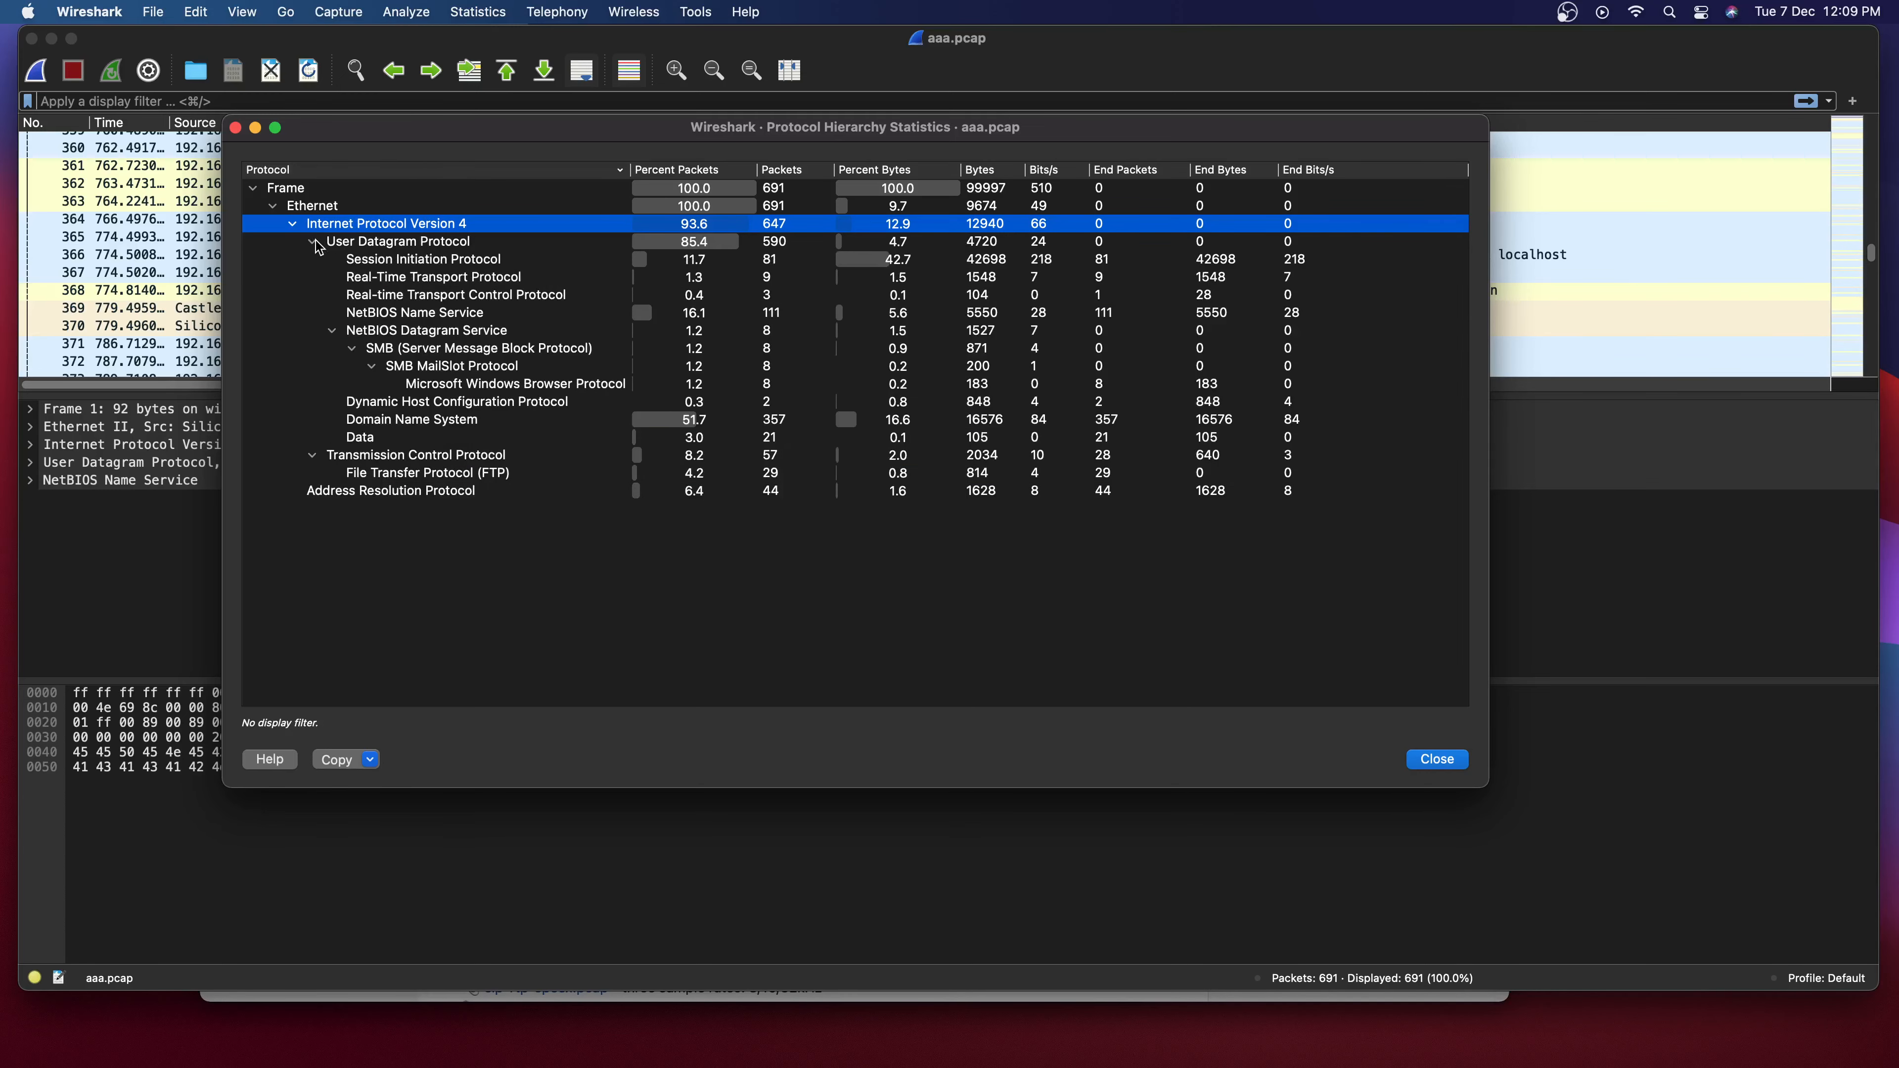
{"action": "left_click", "coordinate": [420, 262]}
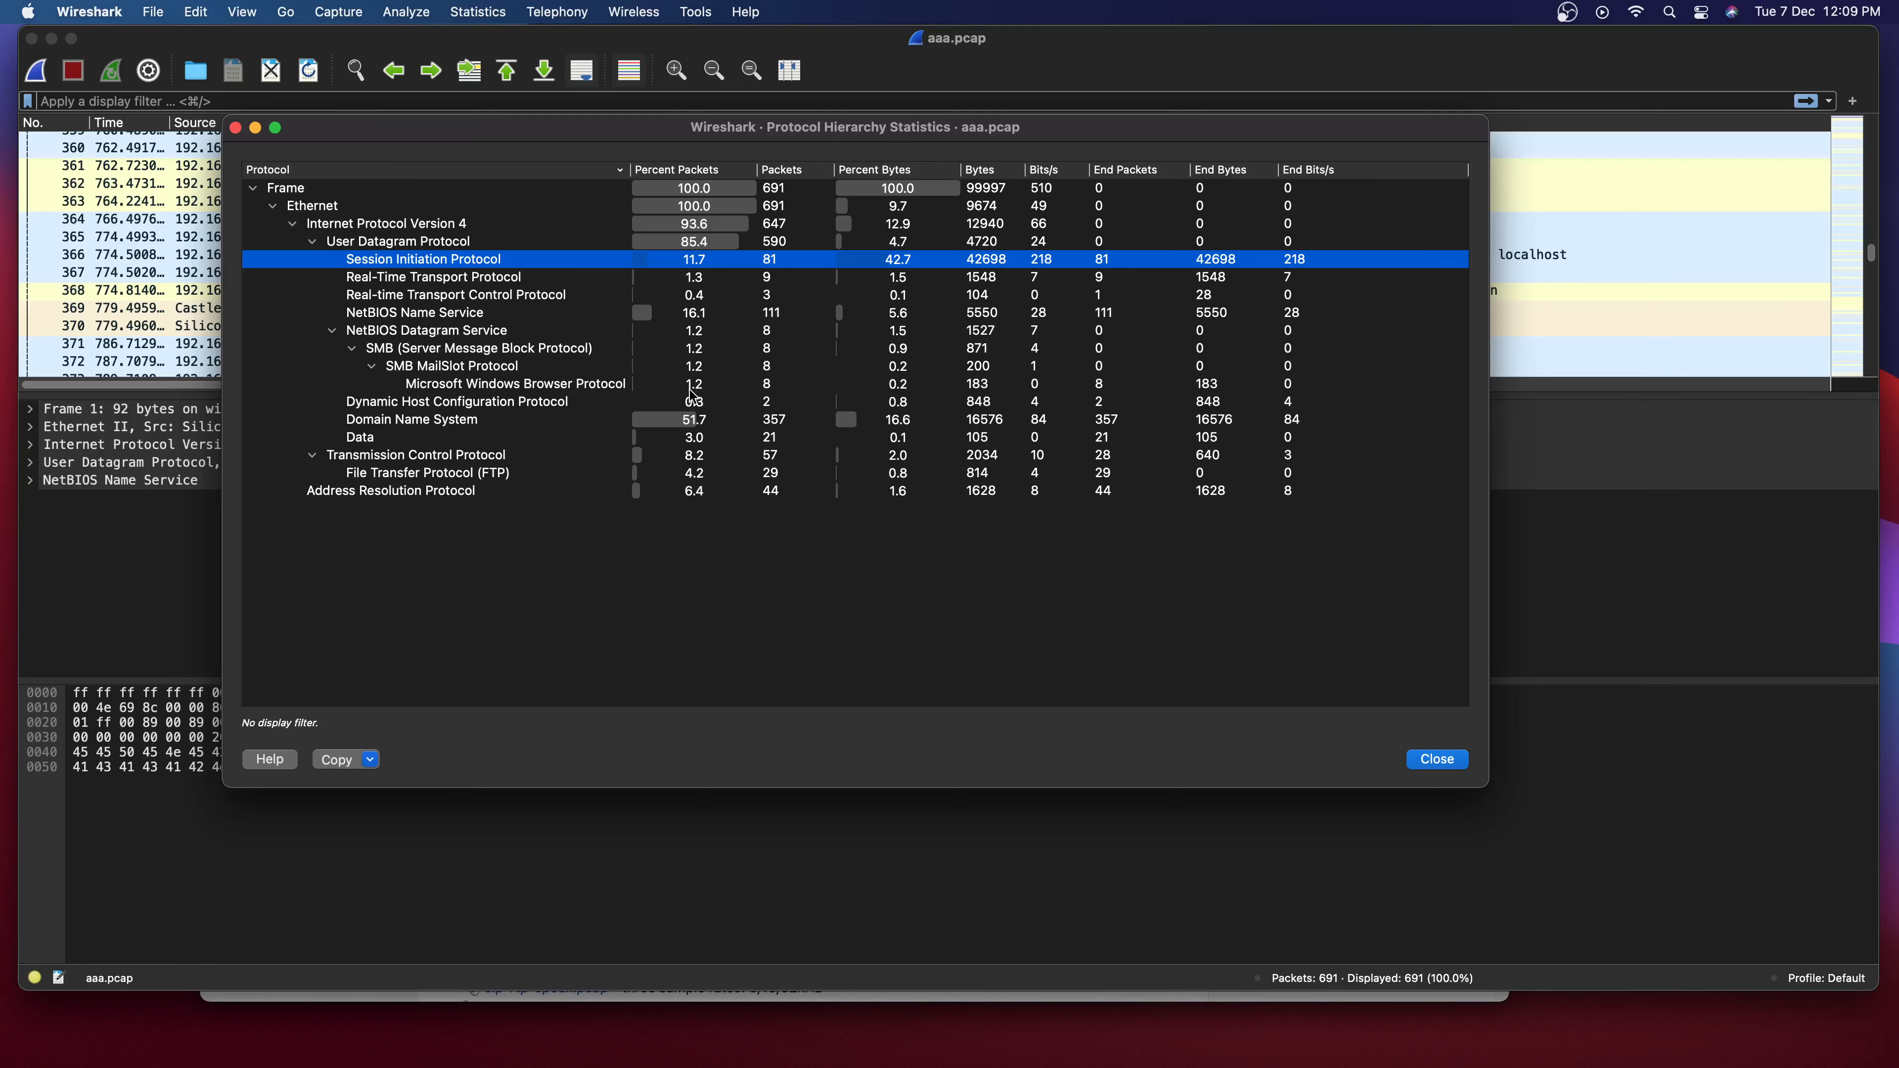
{"action": "left_click", "coordinate": [1435, 758]}
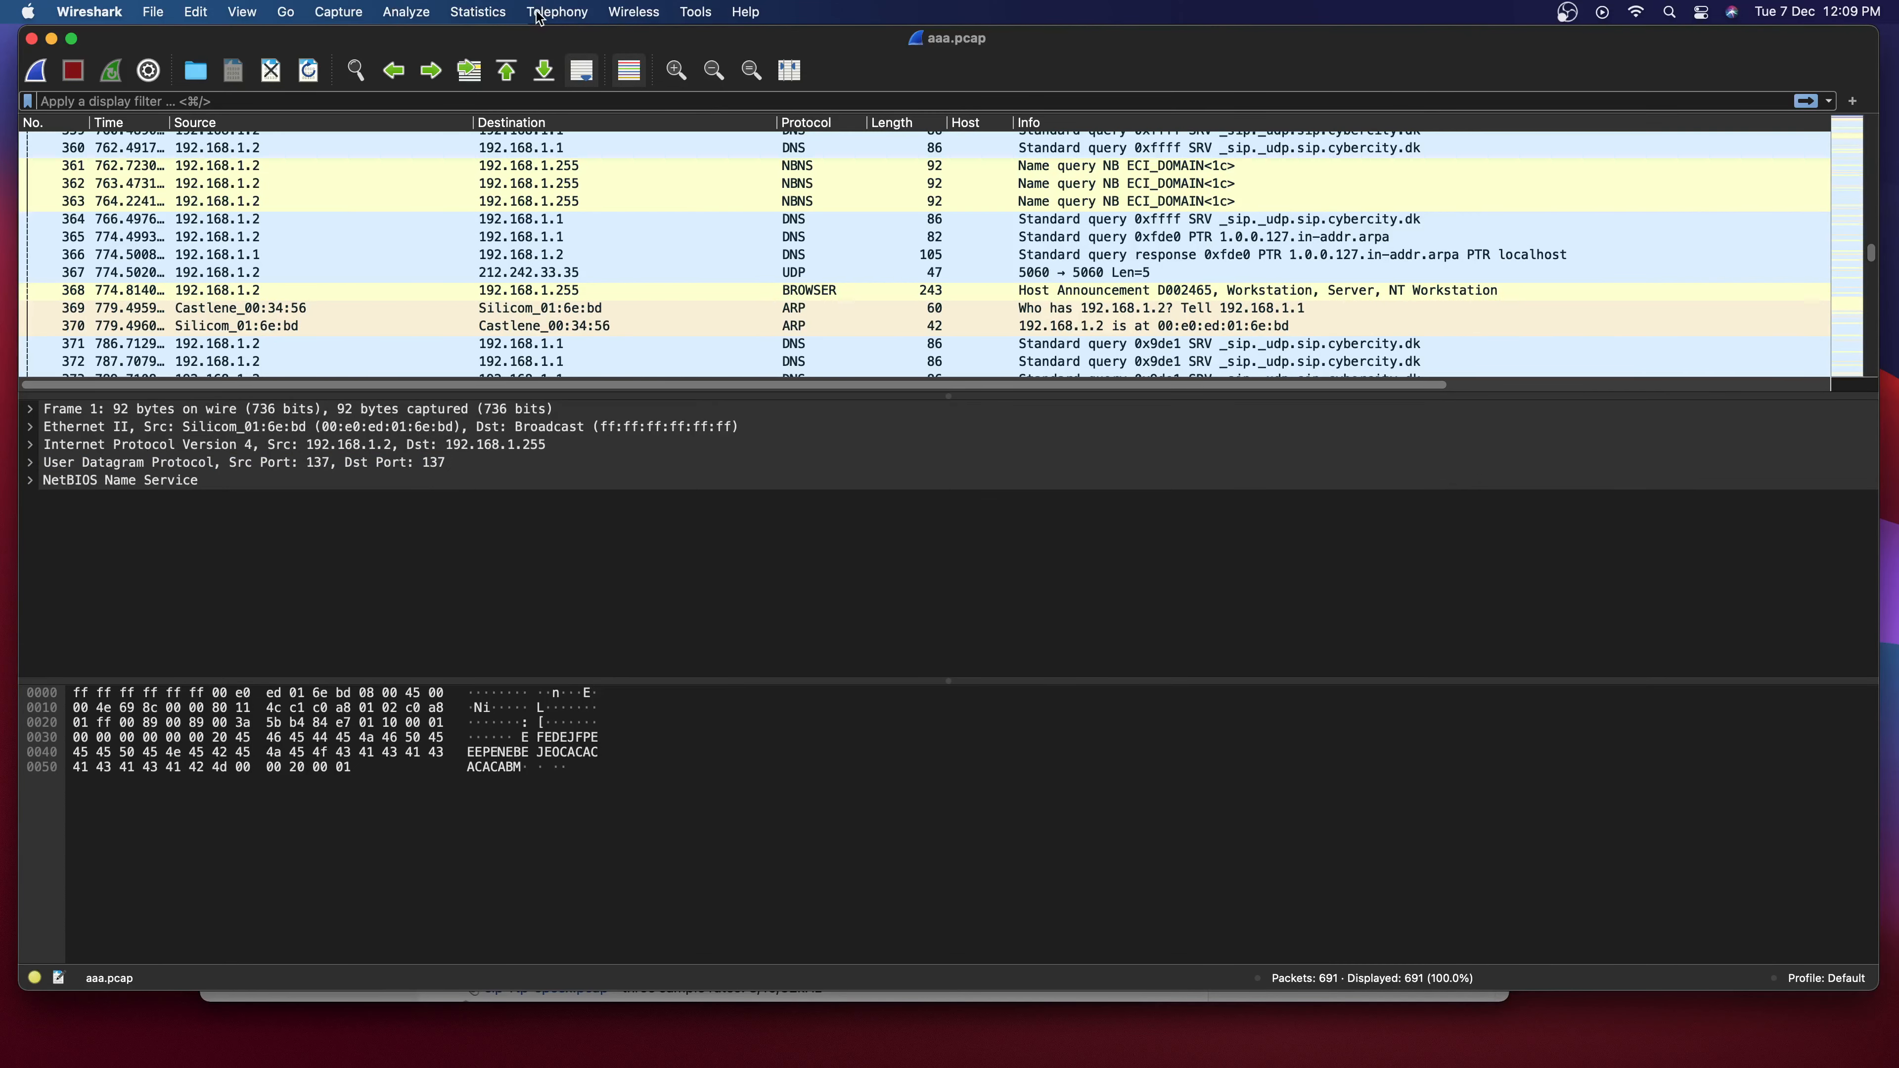
Show the Flow Graph of aaa.pcap for all flows and look through the message exchanges between the hosts.
{"action": "left_click", "coordinate": [463, 20]}
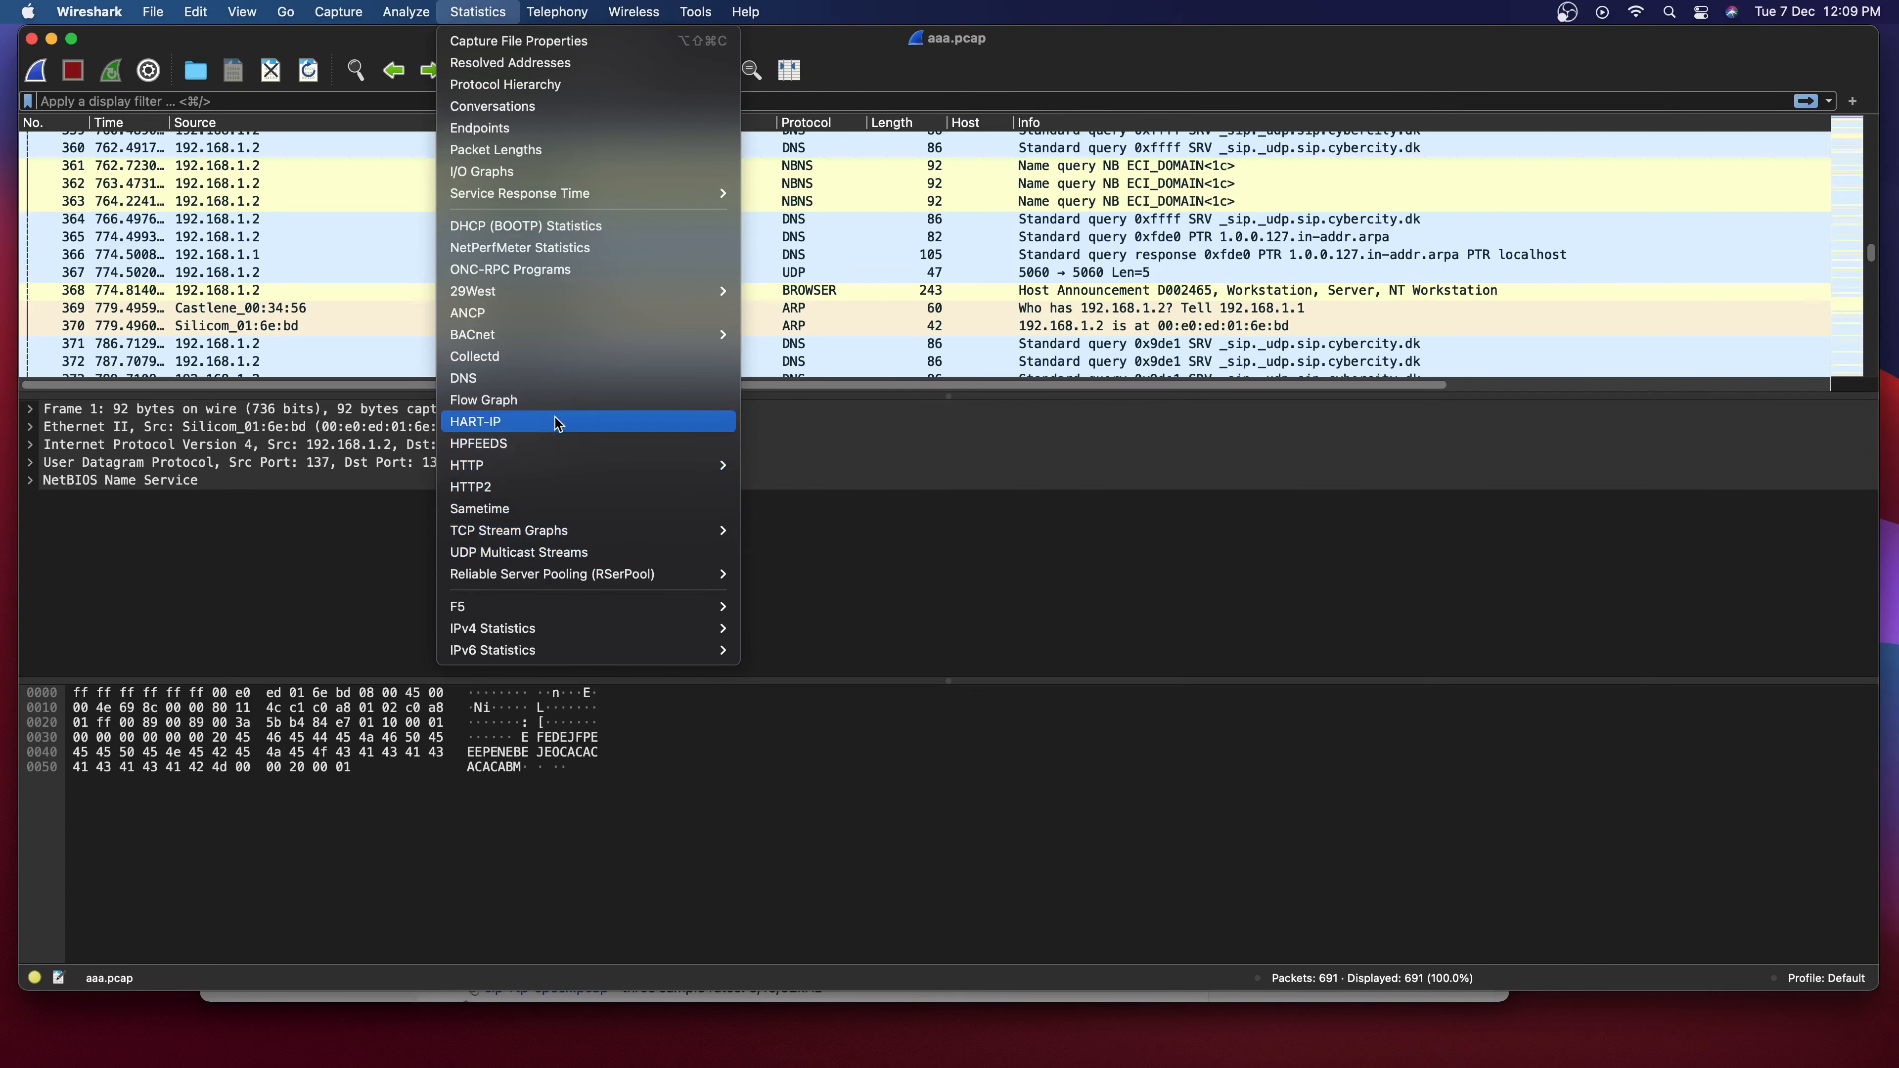
{"action": "left_click", "coordinate": [563, 404]}
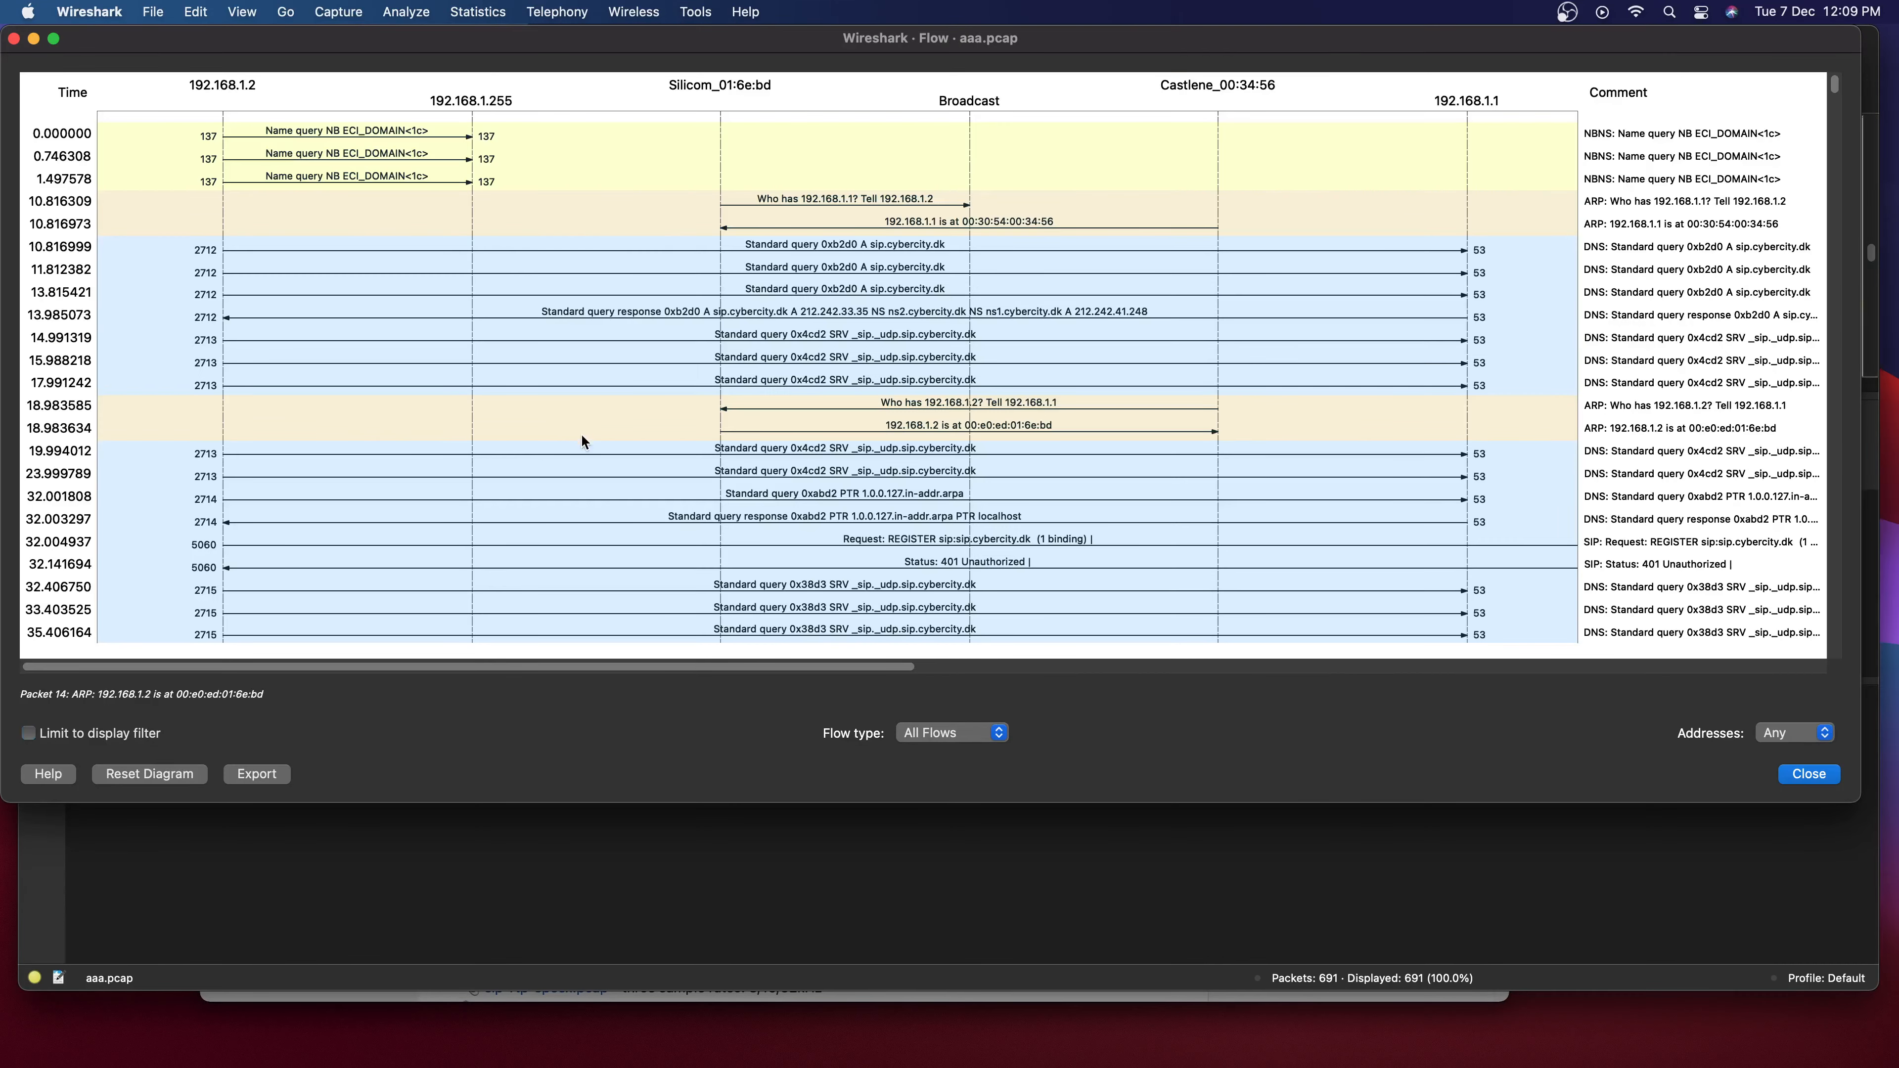
{"action": "scroll", "coordinate": [703, 449], "scroll_direction": "down", "scroll_amount": 10}
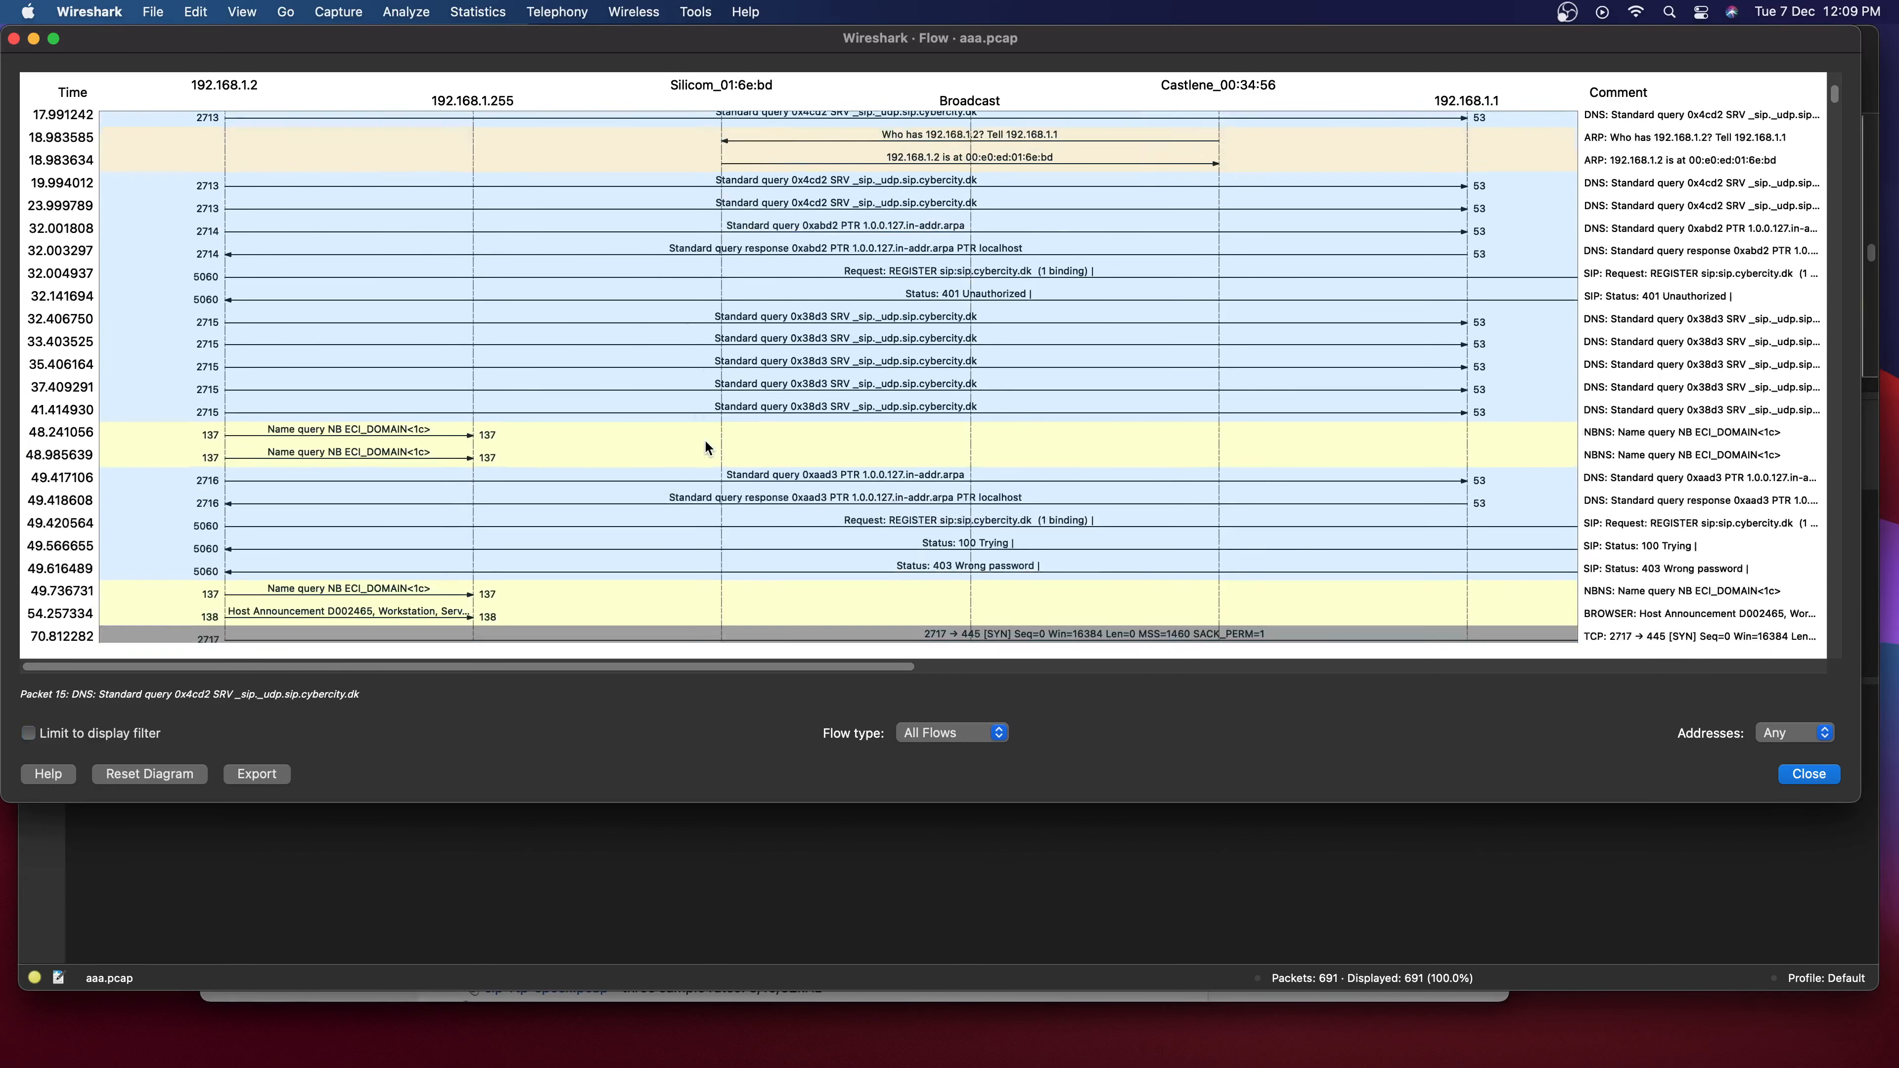
{"action": "scroll", "coordinate": [705, 441], "scroll_direction": "down", "scroll_amount": 20}
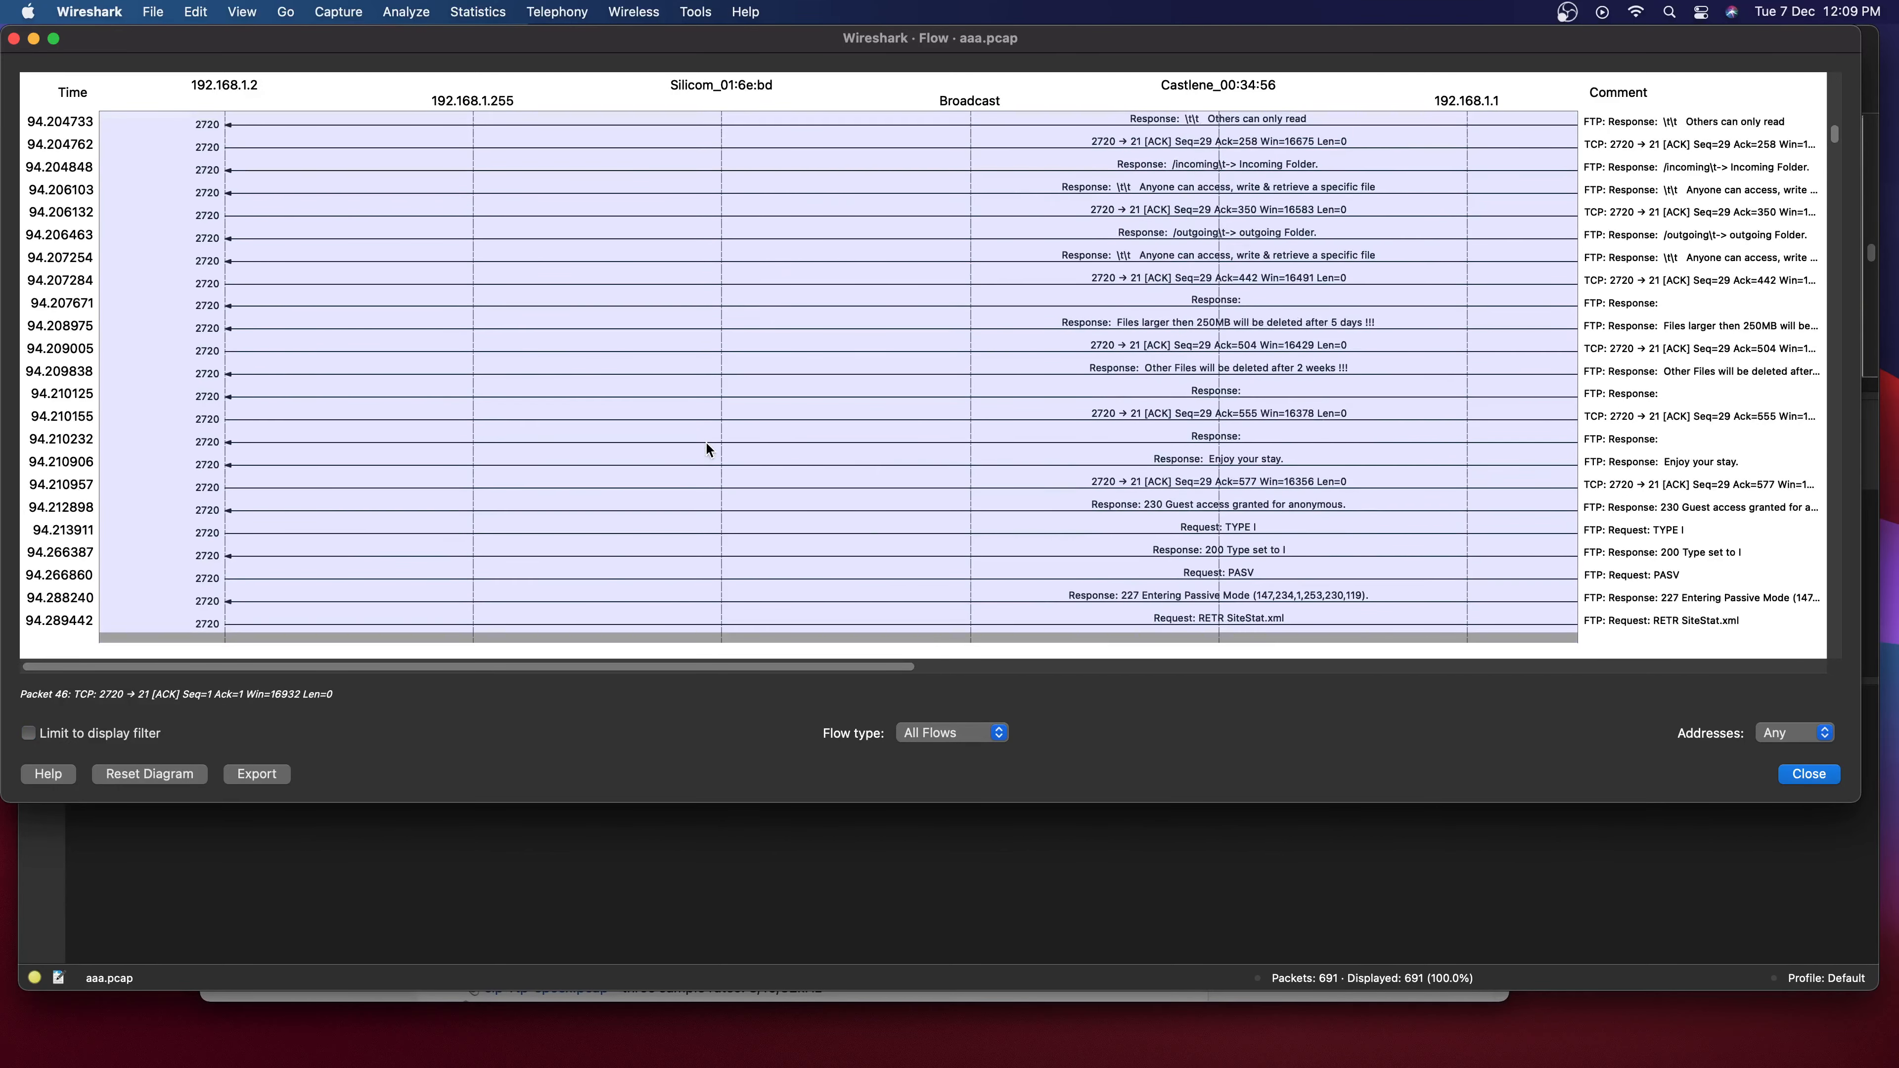
{"action": "scroll", "coordinate": [706, 448], "scroll_direction": "down", "scroll_amount": 20}
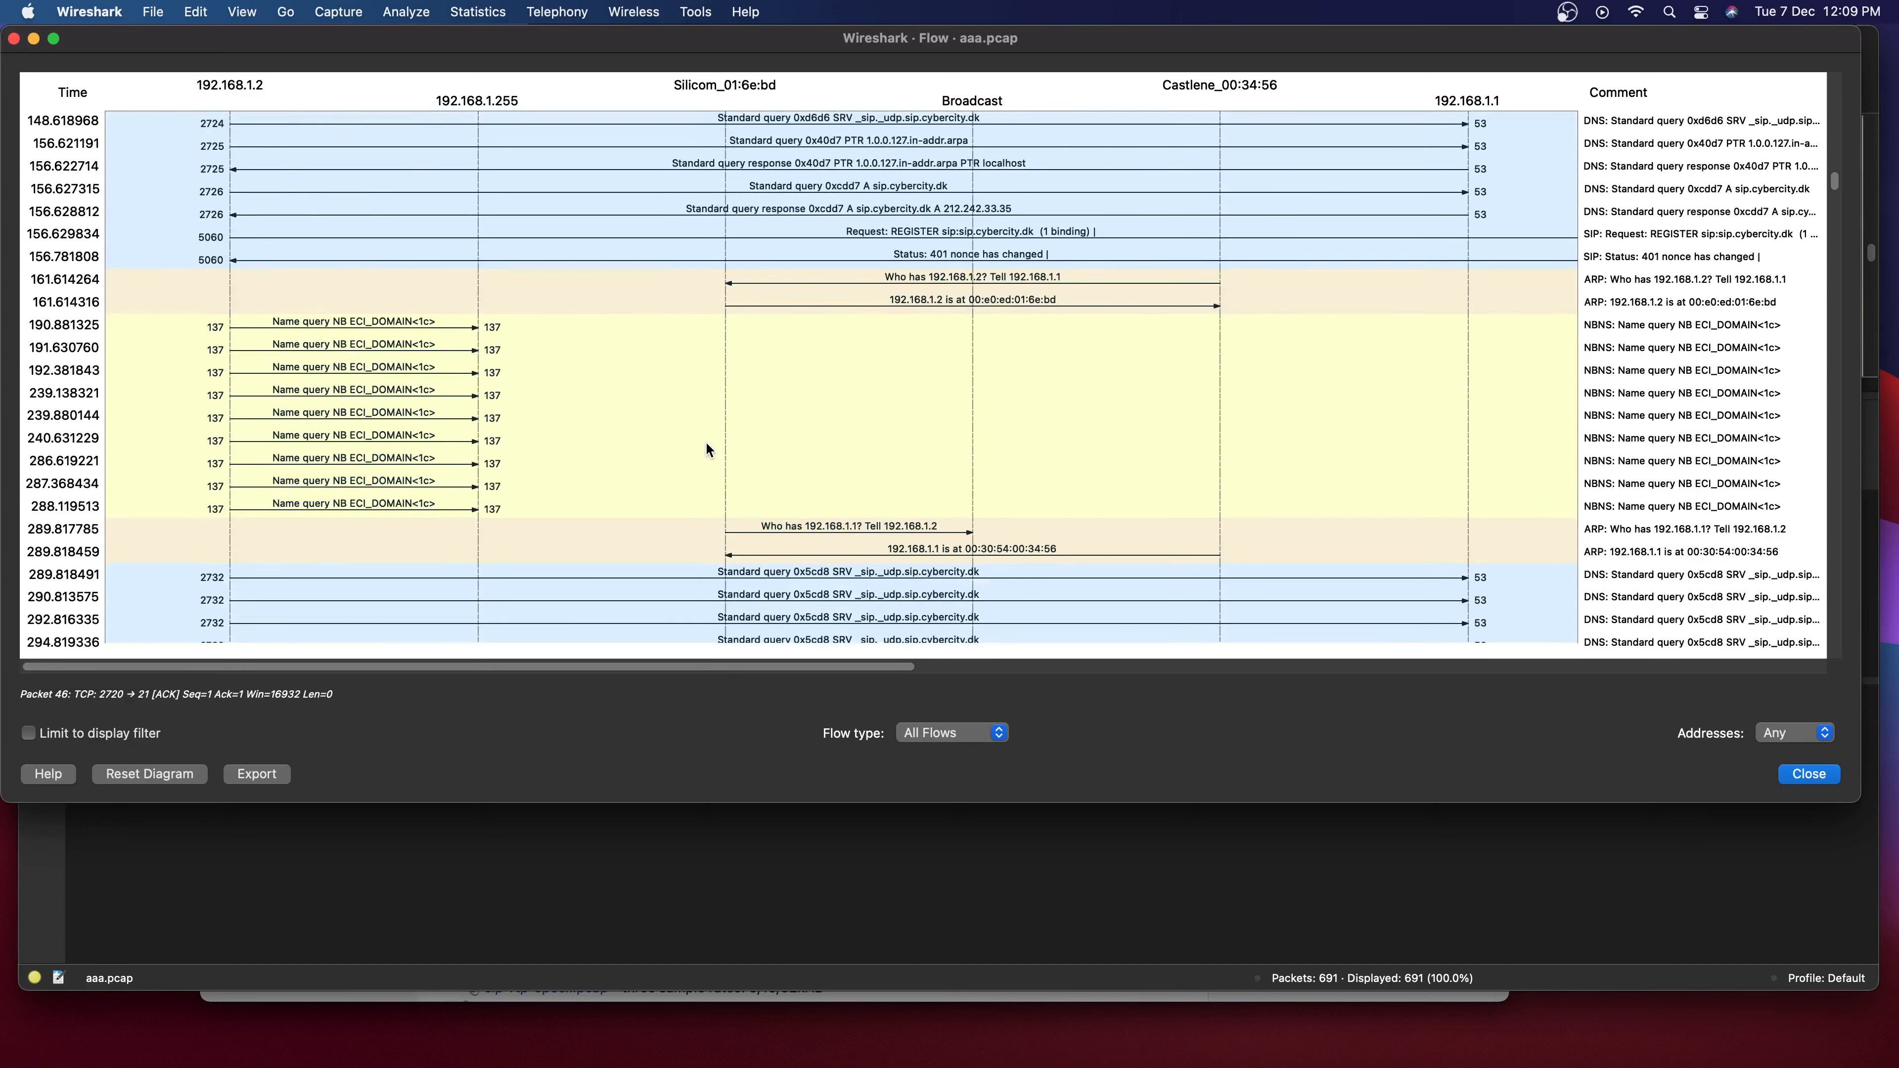
{"action": "scroll", "coordinate": [706, 443], "scroll_direction": "down", "scroll_amount": 15}
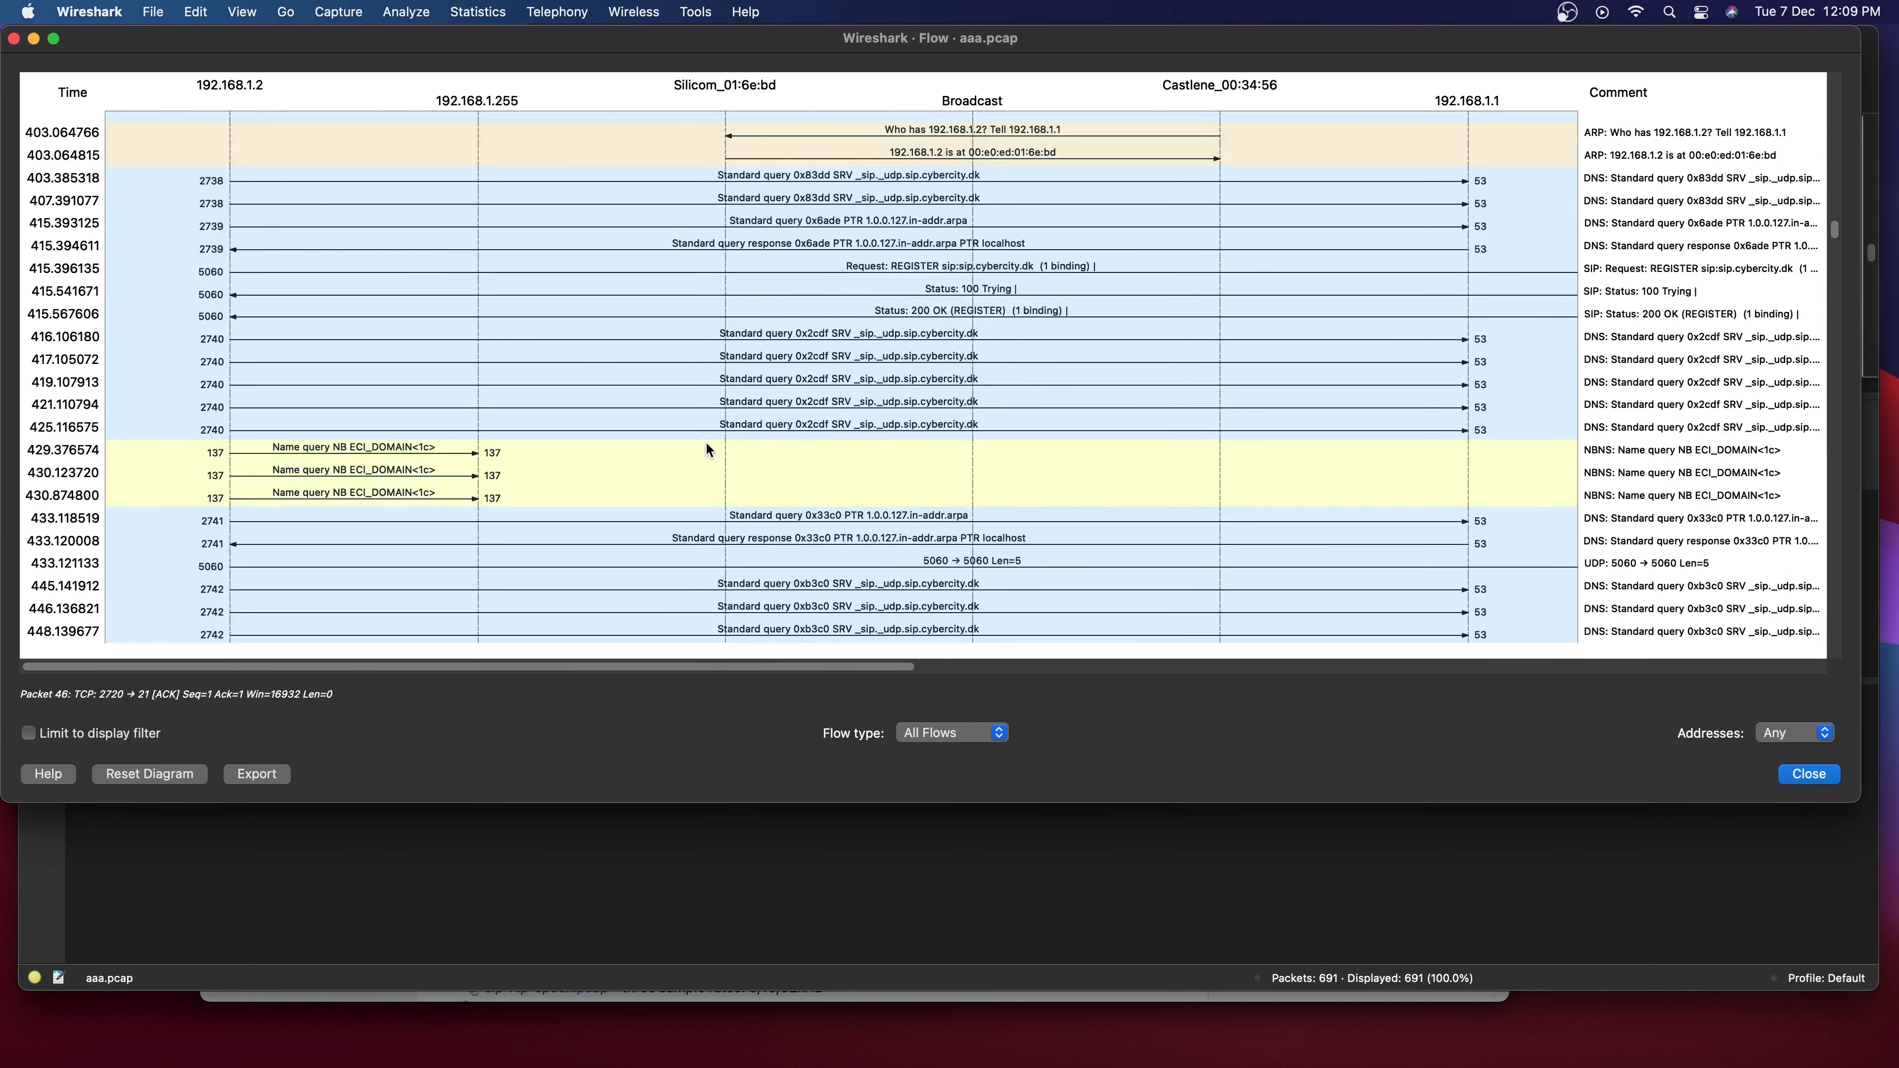
{"action": "scroll", "coordinate": [706, 445], "scroll_direction": "down", "scroll_amount": 10}
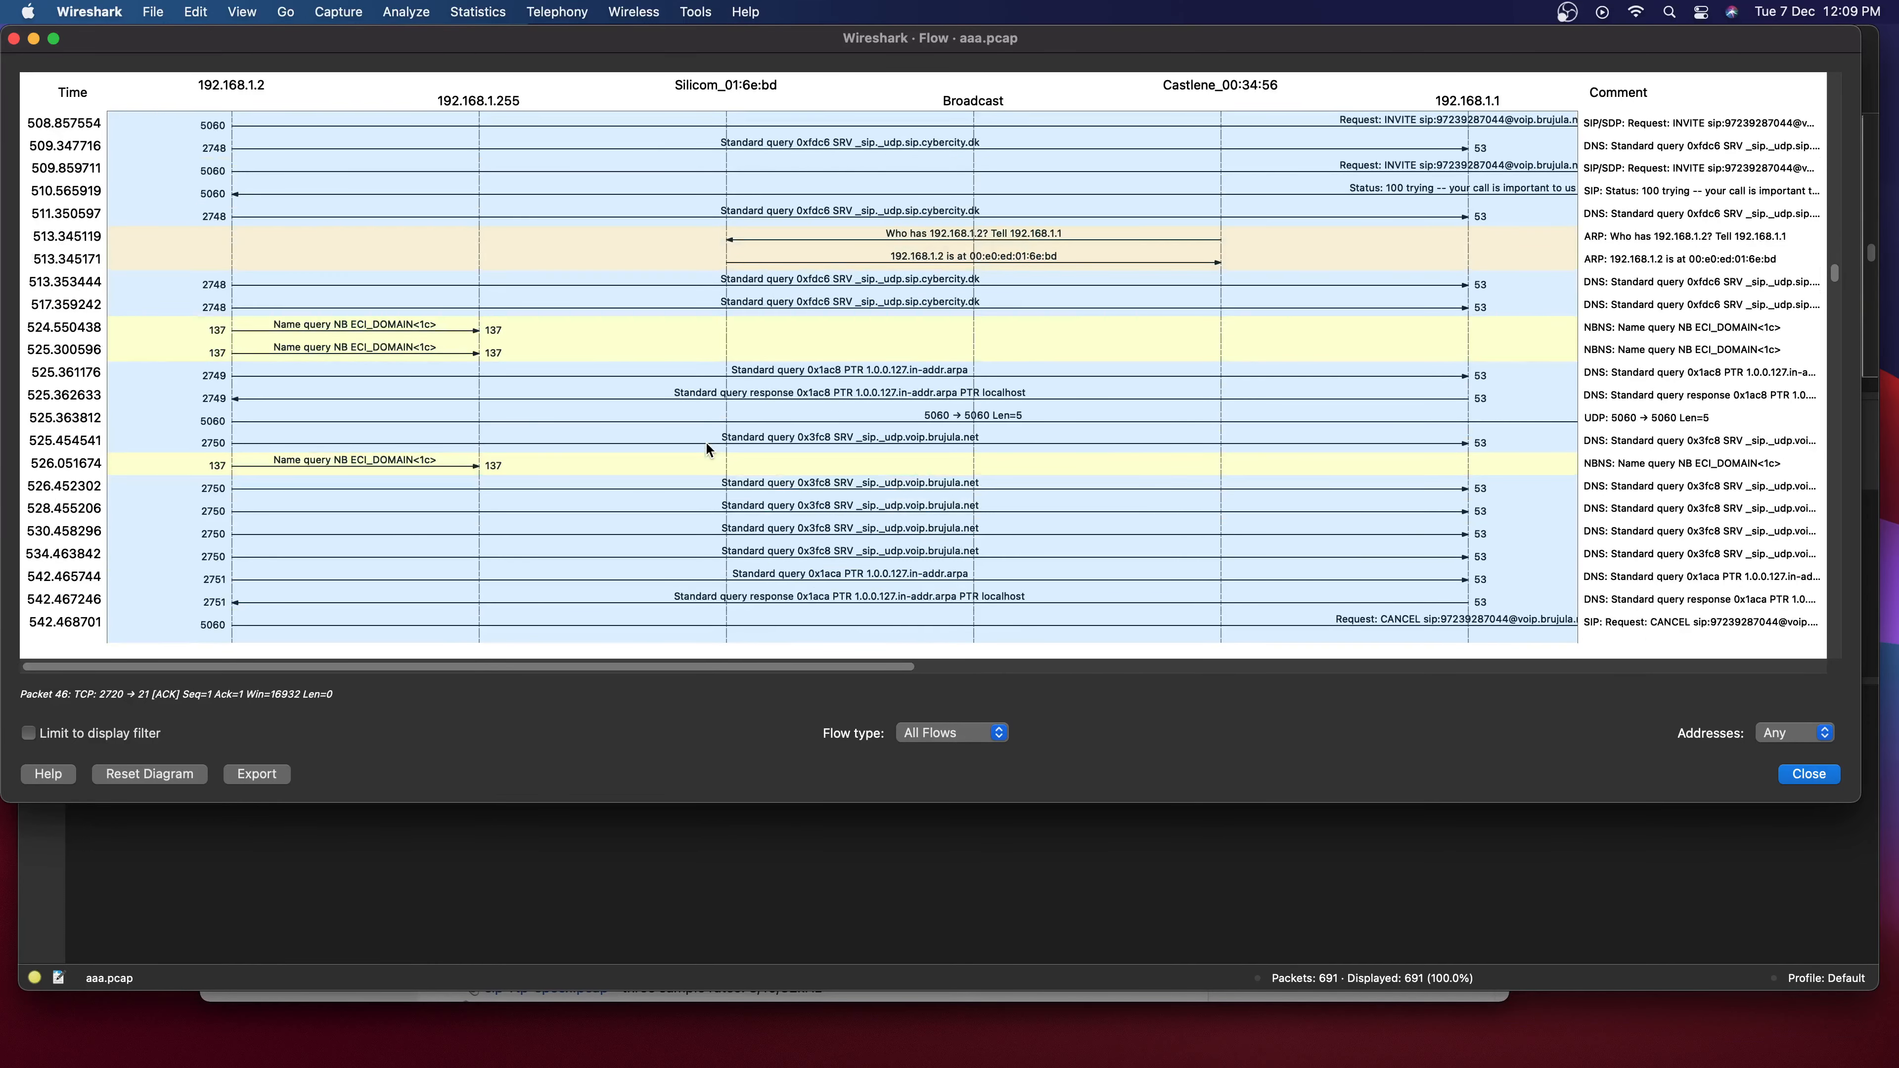
{"action": "scroll", "coordinate": [707, 445], "scroll_direction": "down", "scroll_amount": 5}
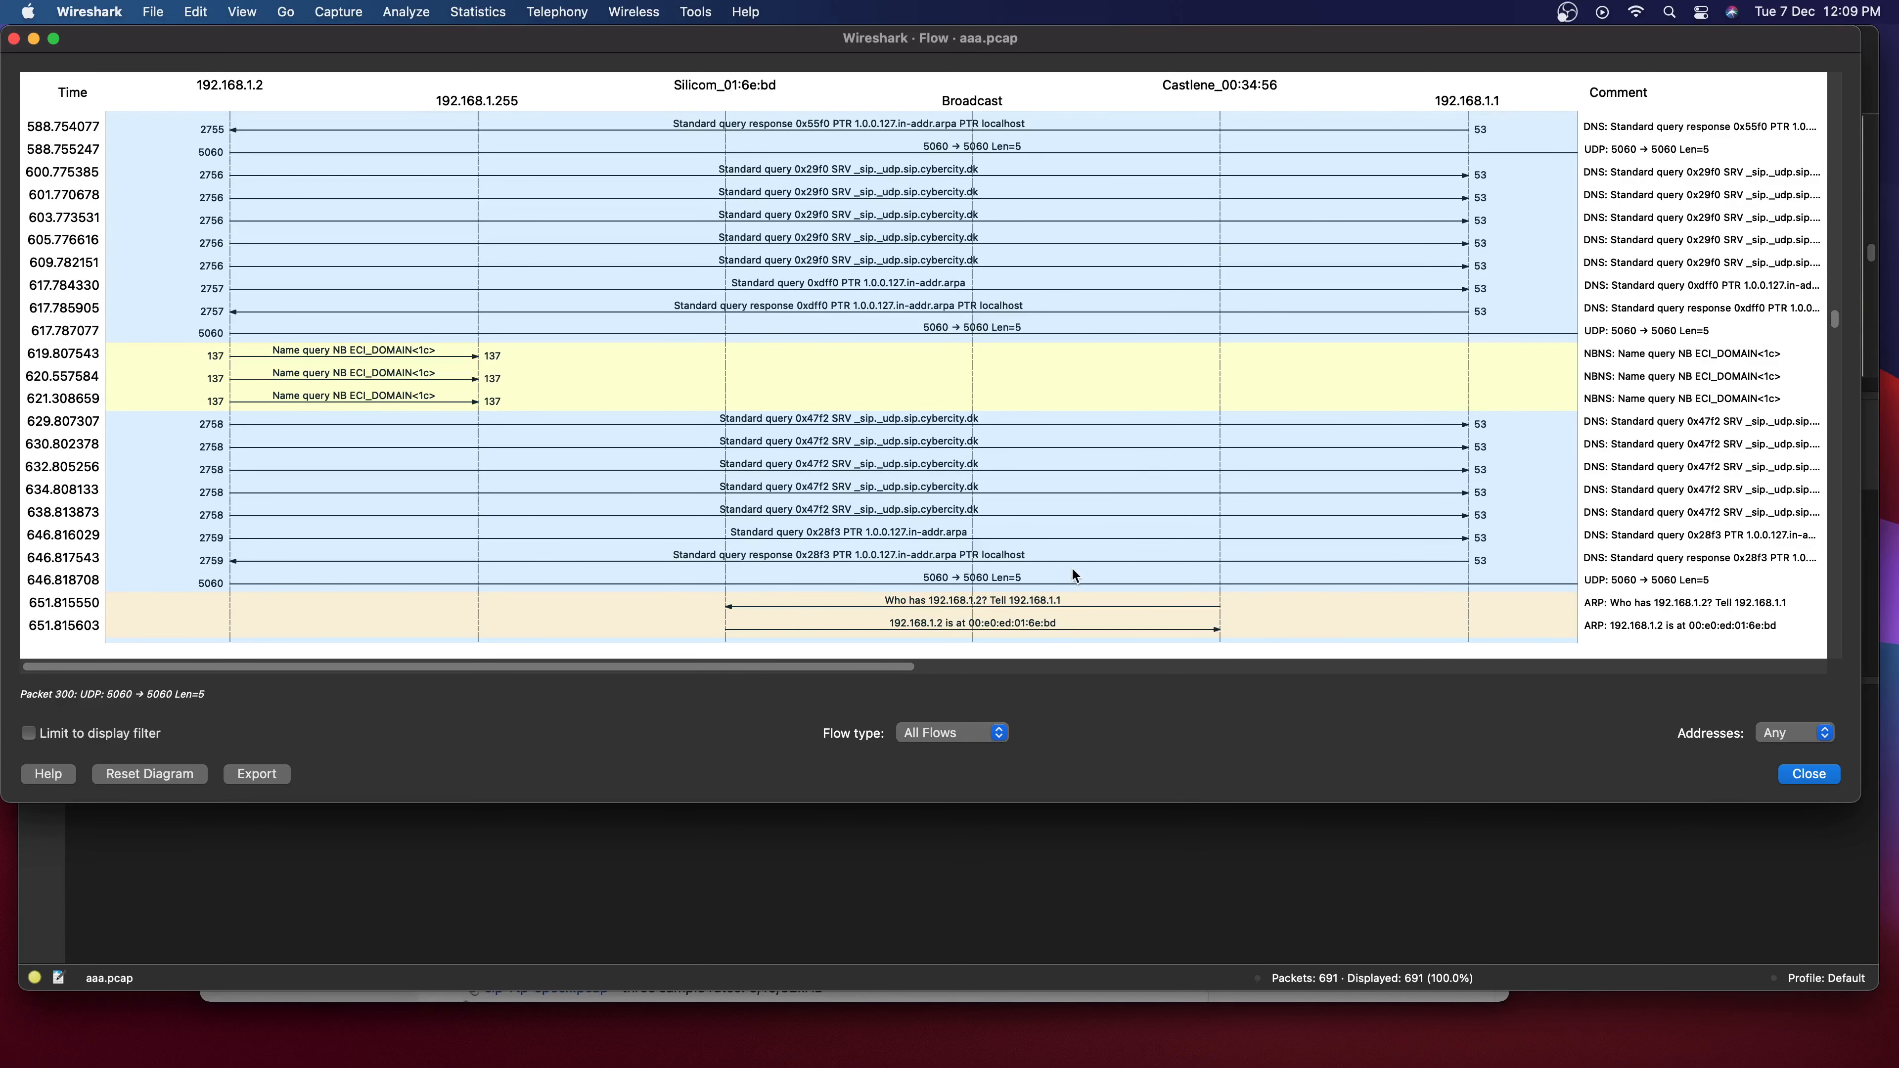
Switch to Safari, search Google for "message sequence diagram" in a new tab and show the image results.
{"action": "left_click", "coordinate": [499, 926]}
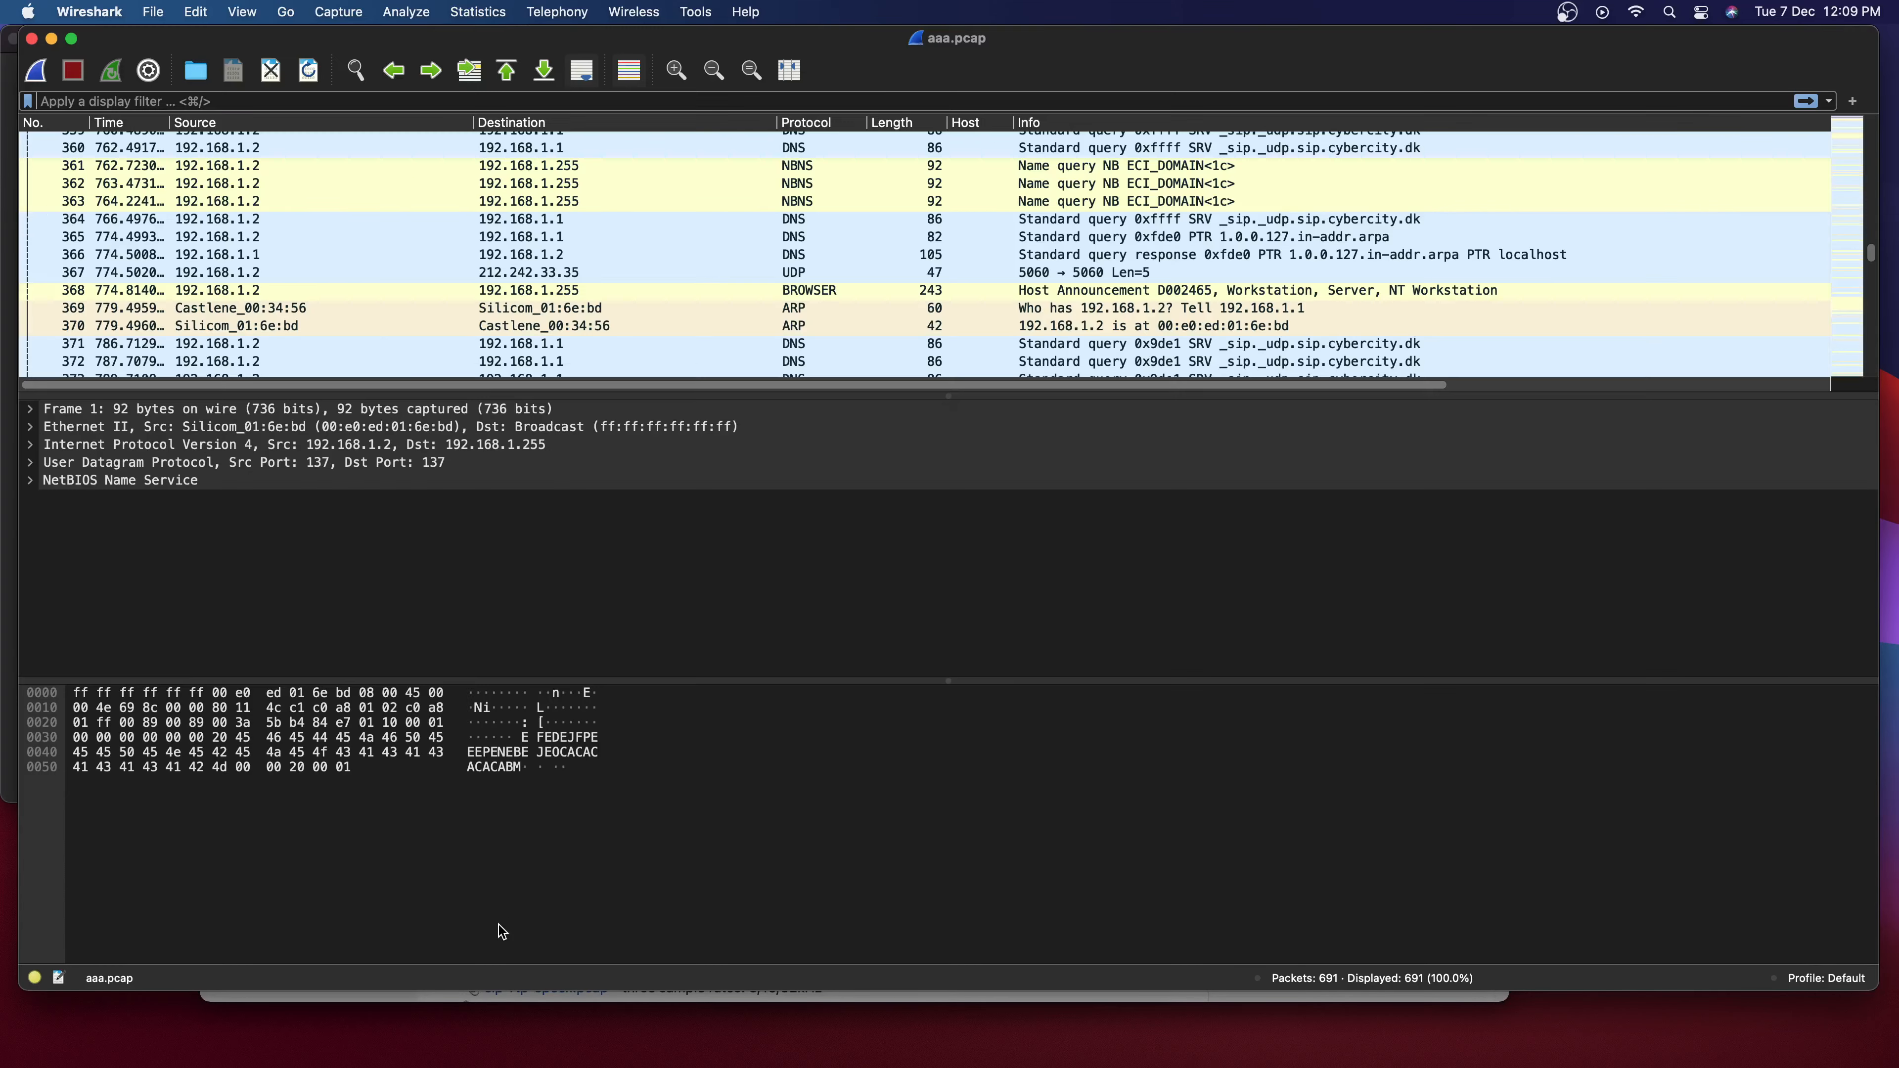
{"action": "left_click", "coordinate": [515, 1000]}
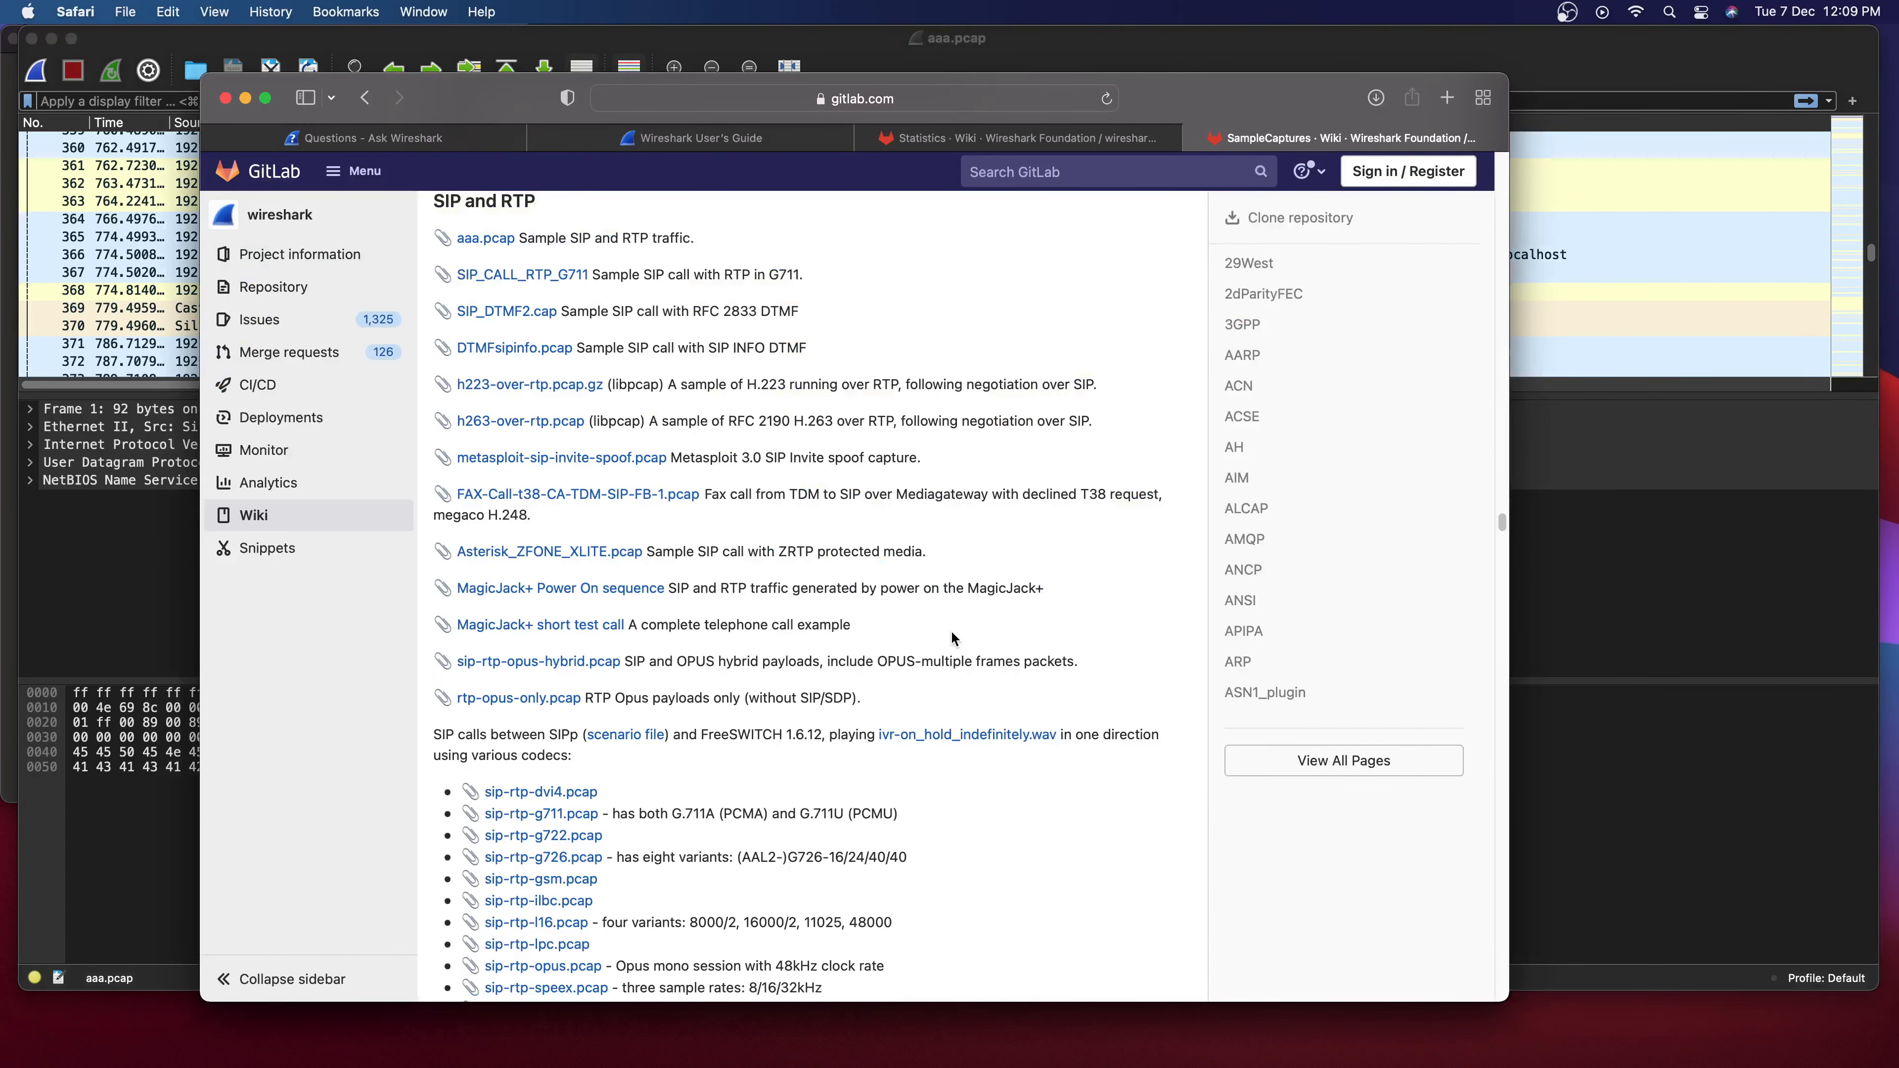
{"action": "key", "text": "super+t"}
{"action": "type", "text": "message sequ"}
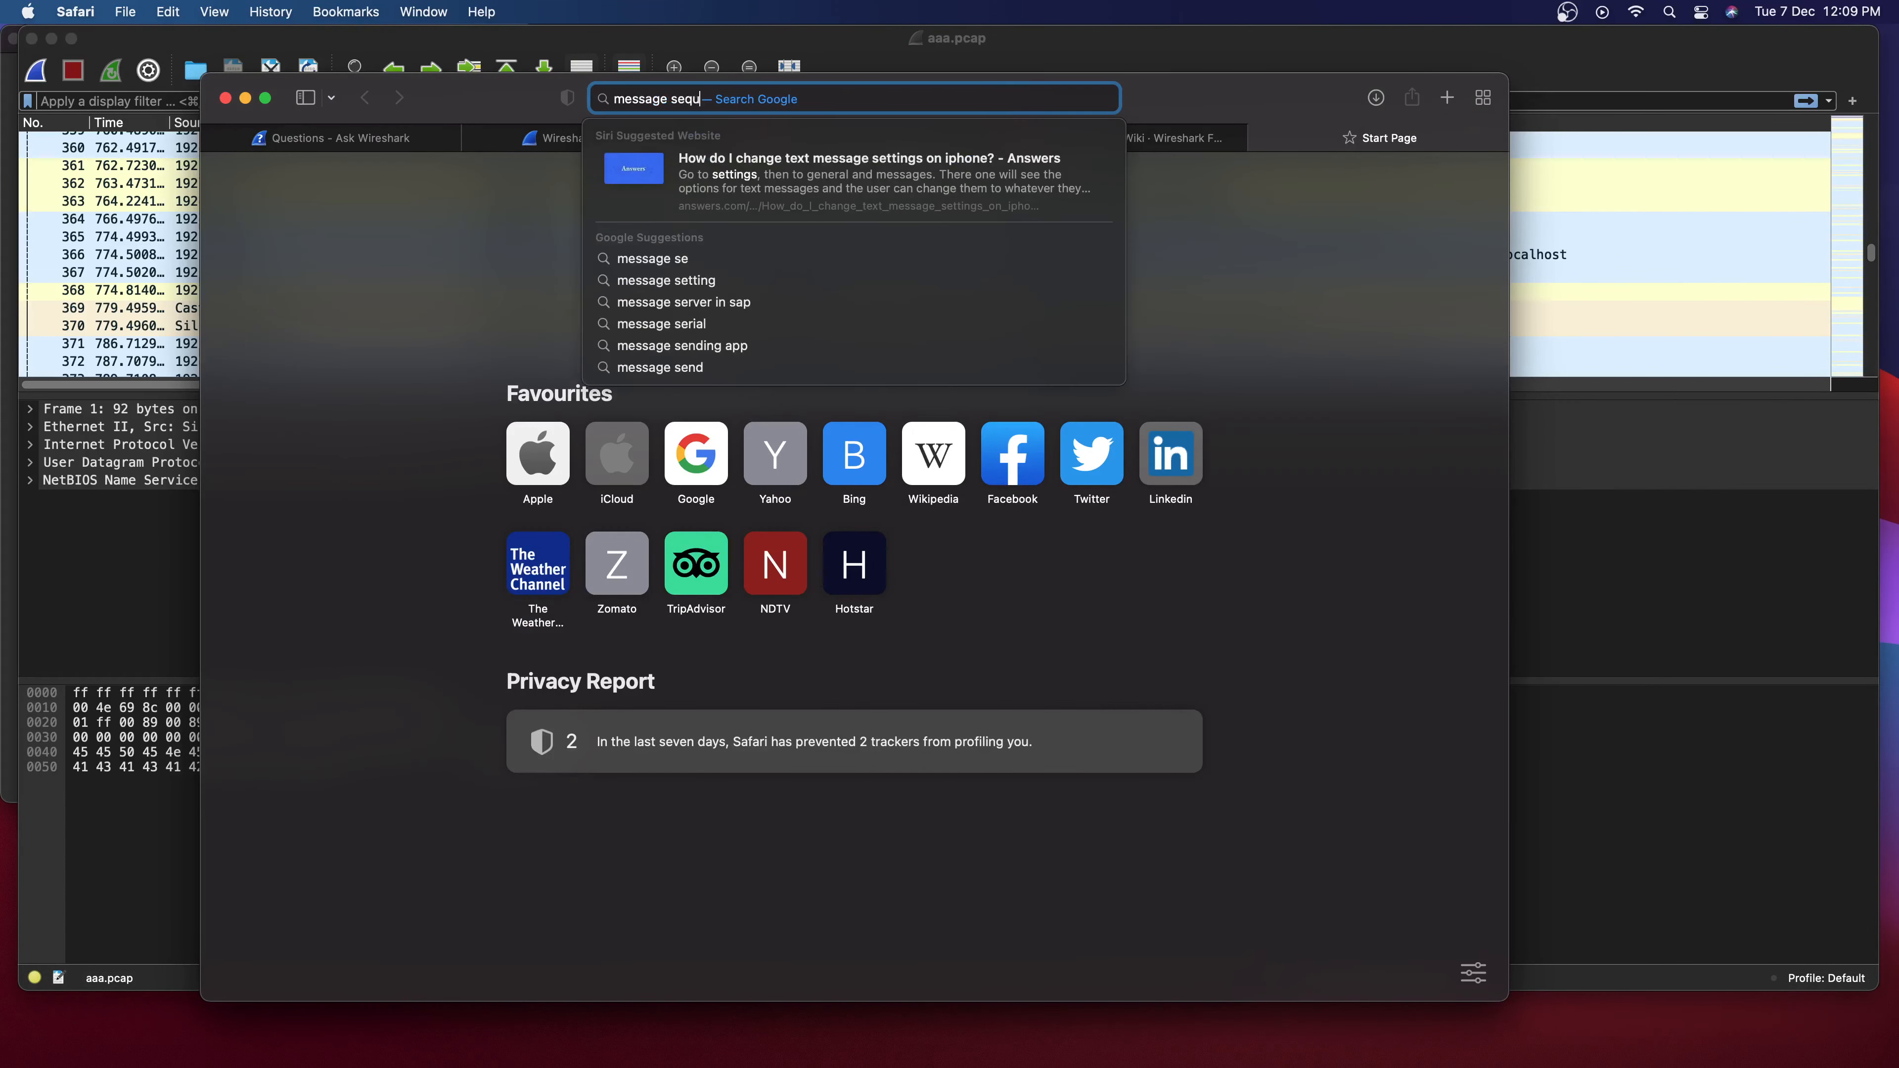
{"action": "type", "text": "ence diagram"}
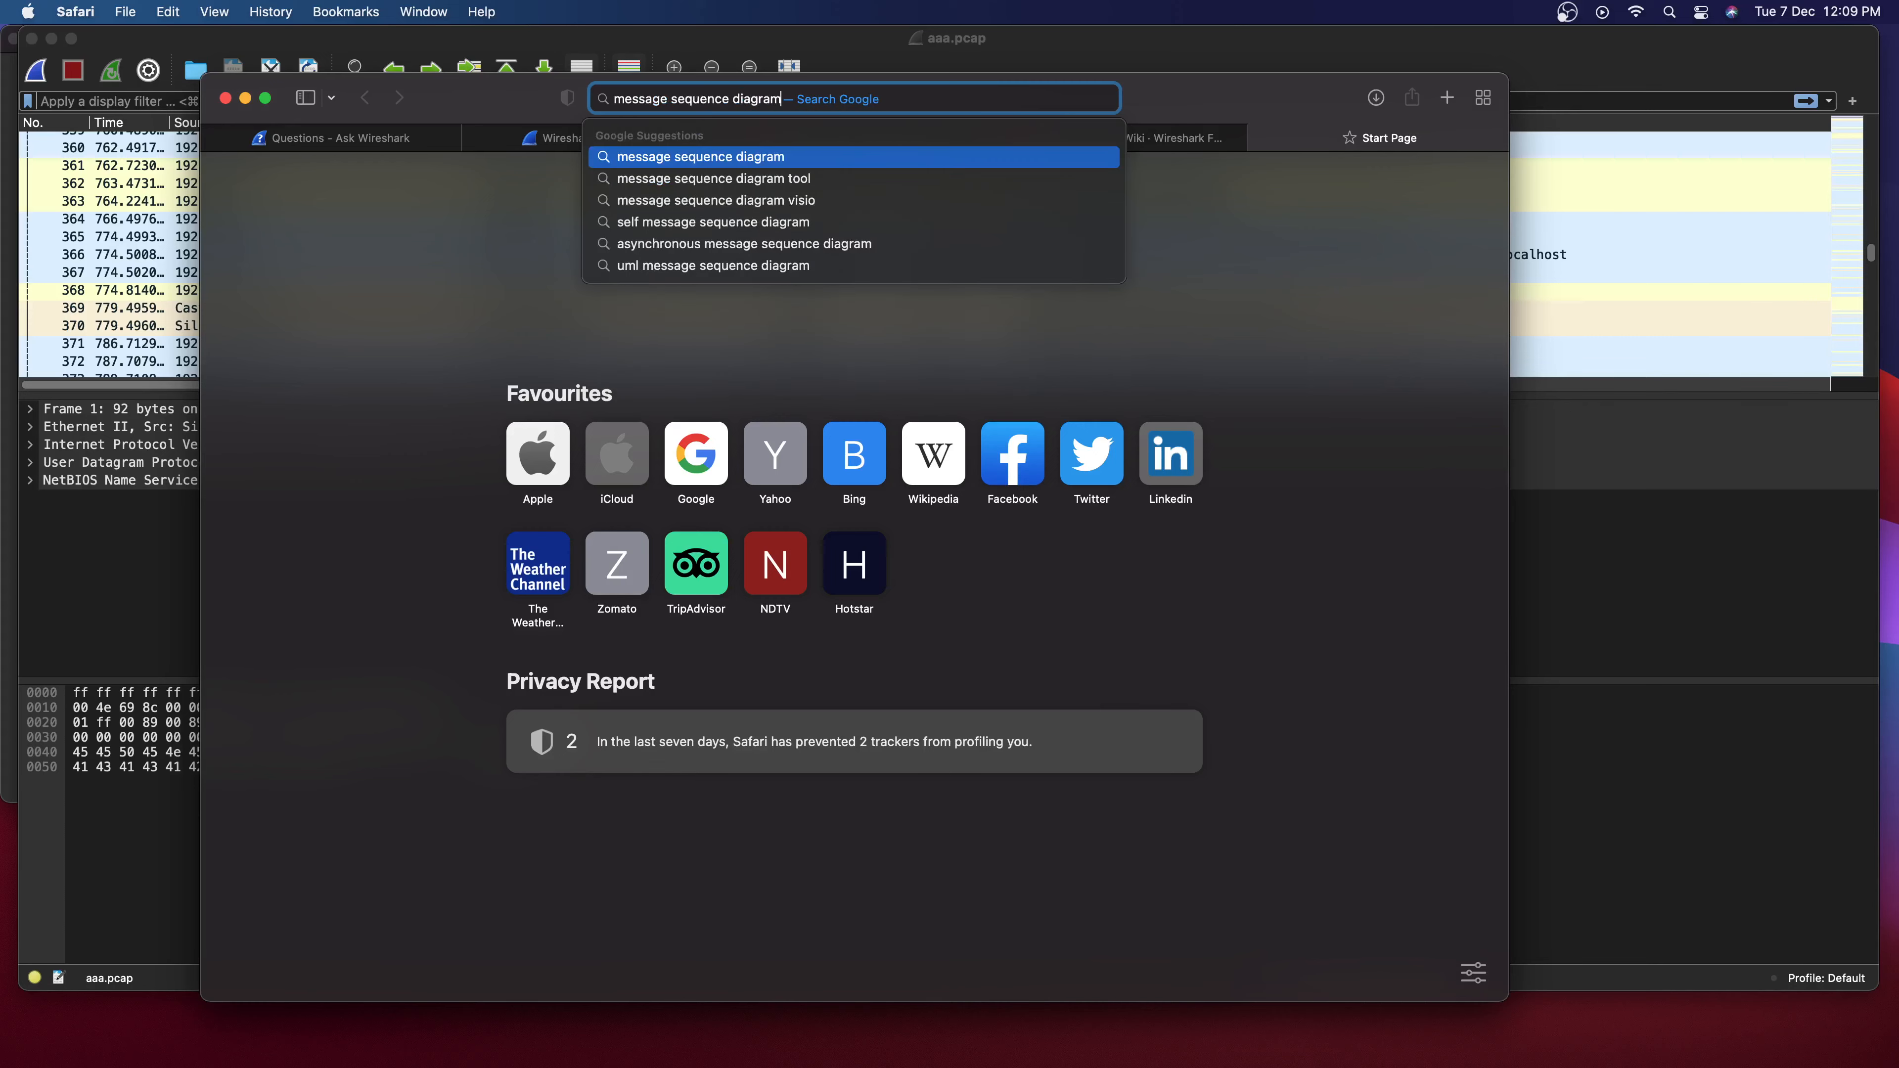
{"action": "key", "text": "Return"}
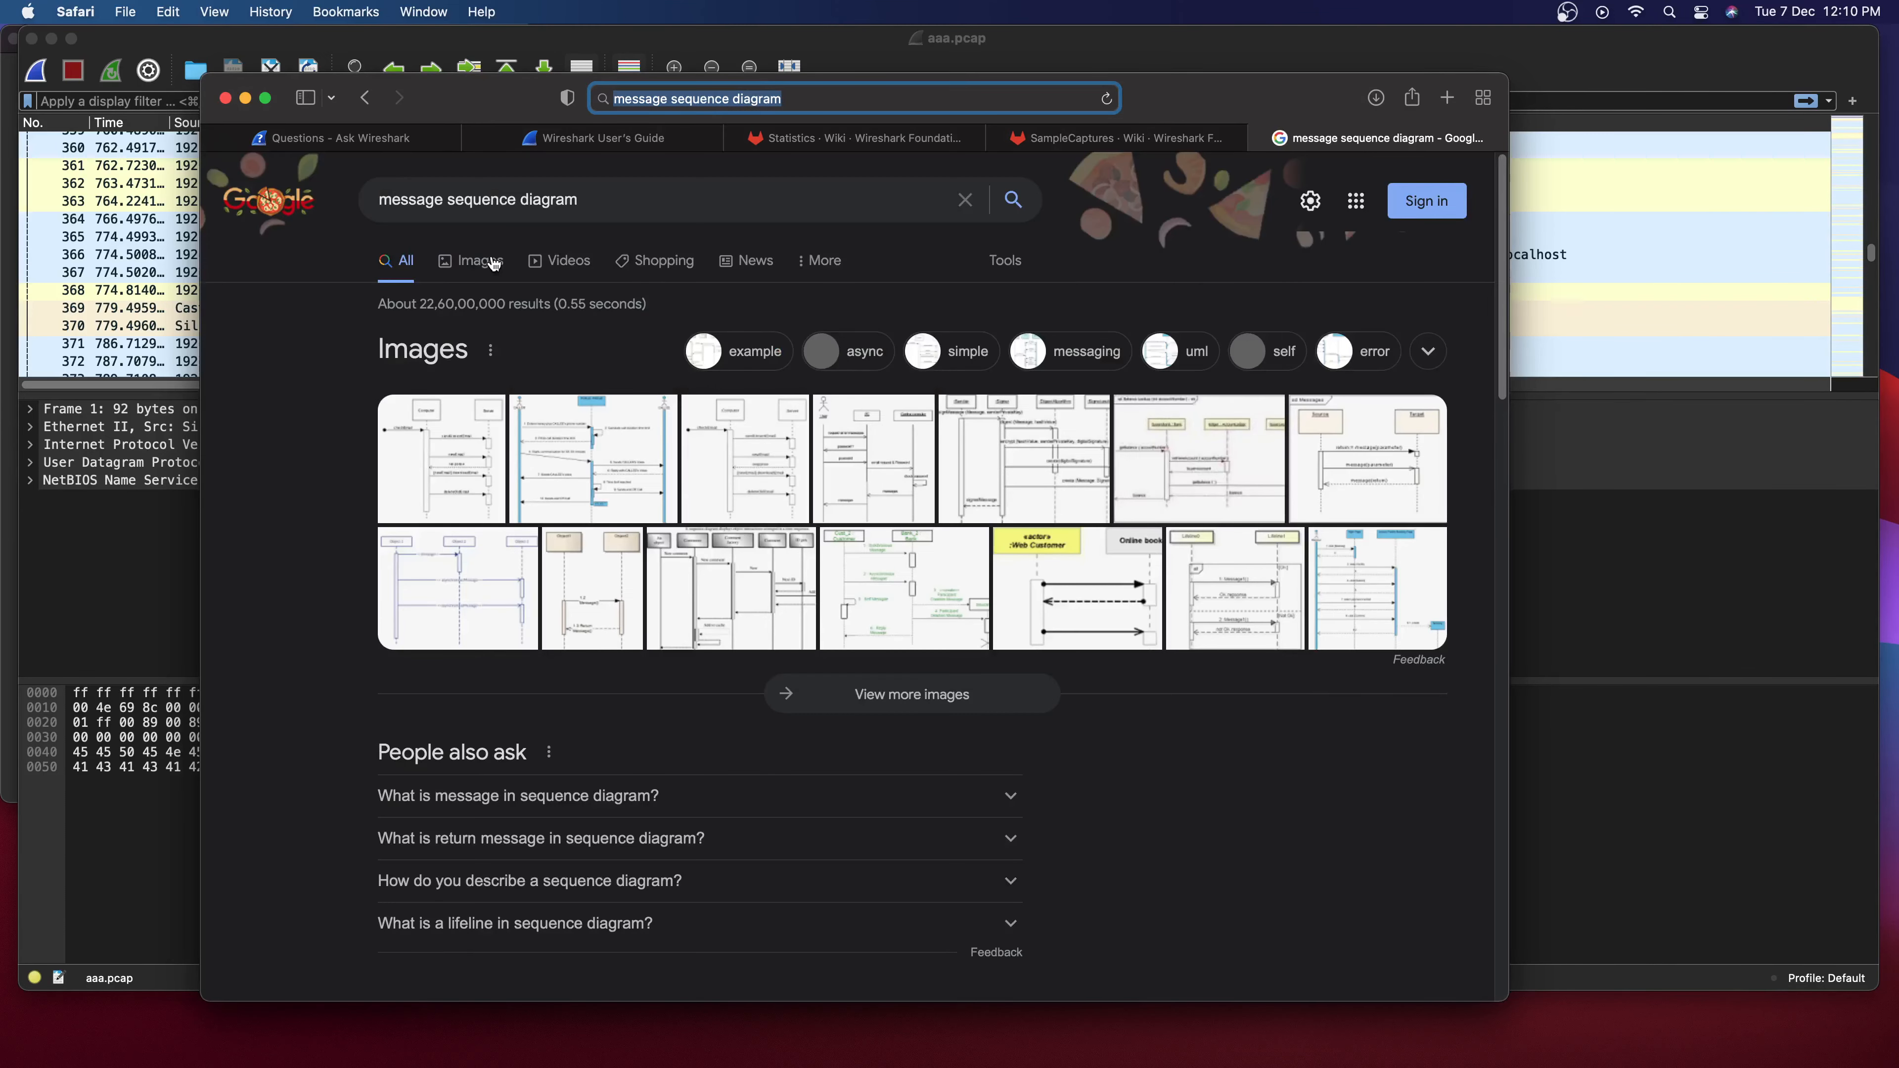
{"action": "left_click", "coordinate": [492, 263]}
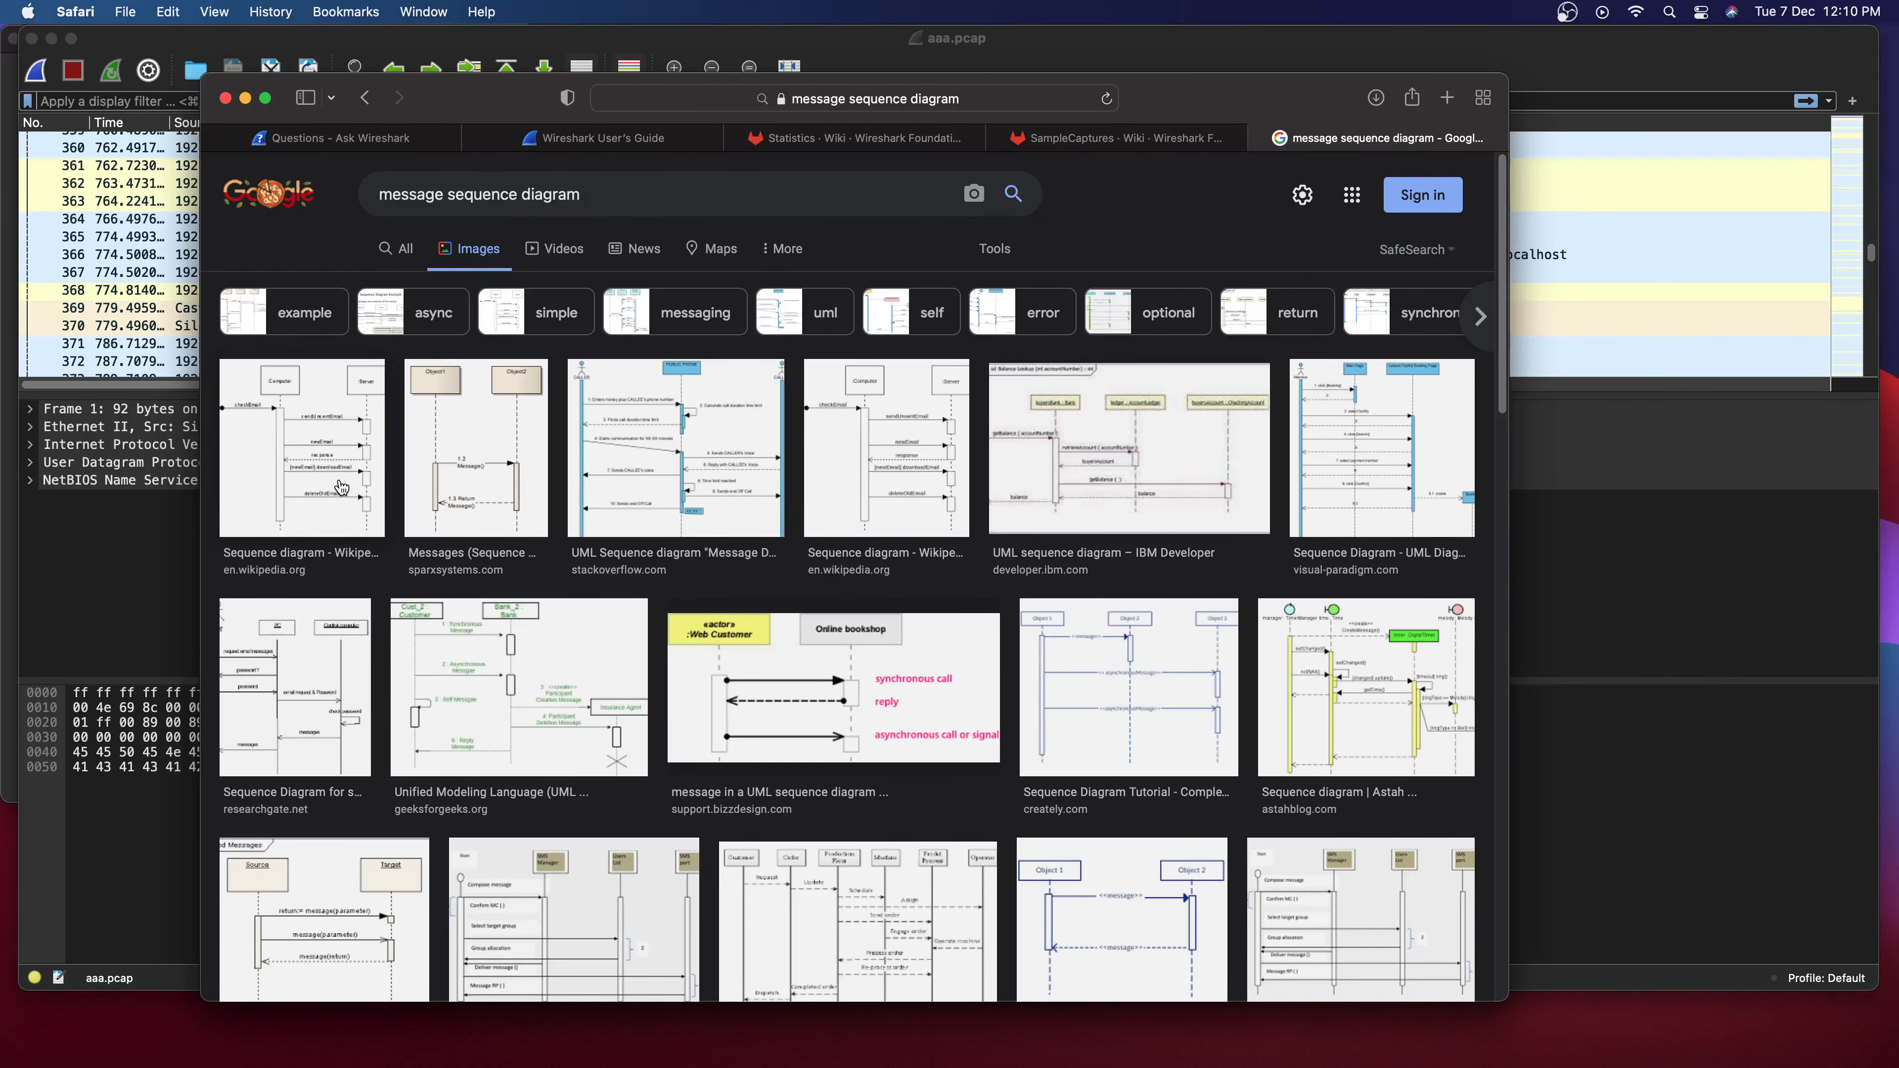
View the Wikipedia, IBM Developer, Stack Overflow and Sparx Systems example sequence diagrams, and return to the aaa.pcap capture in Wireshark.
{"action": "left_click", "coordinate": [342, 488]}
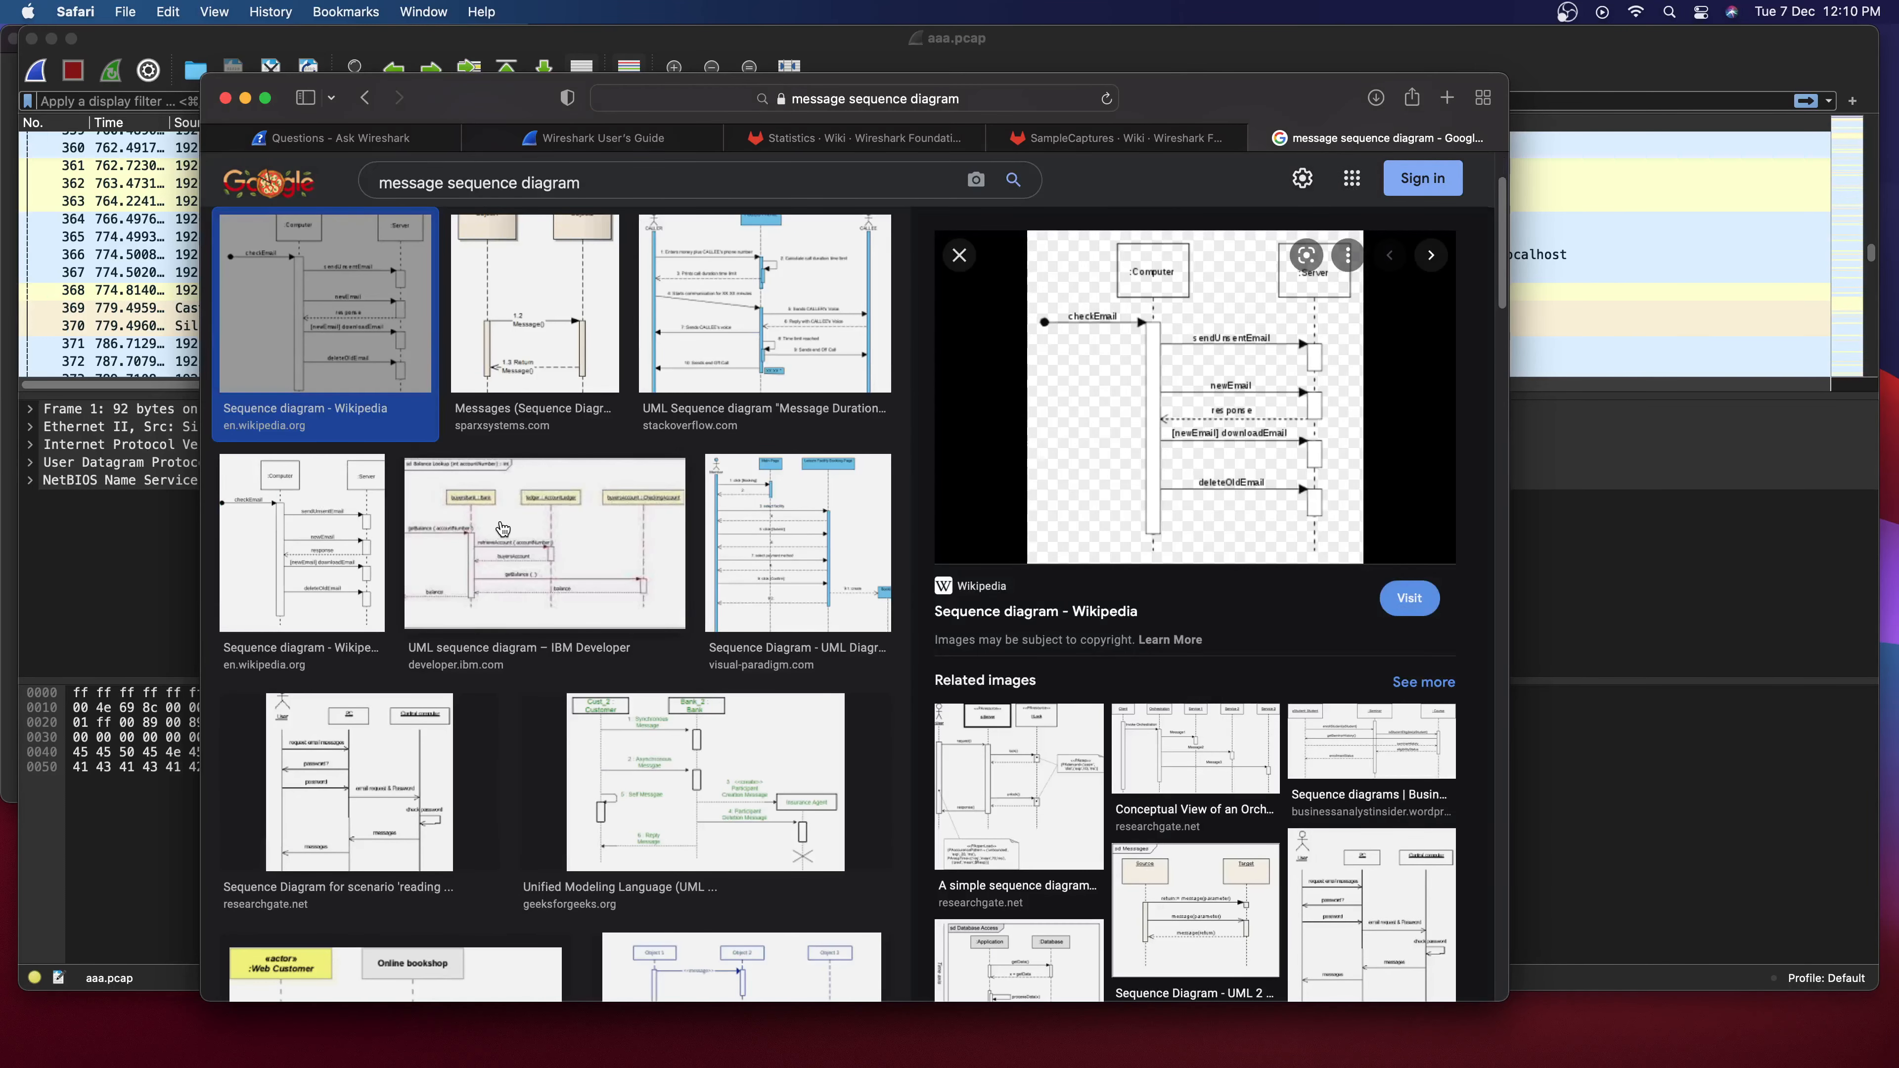
{"action": "left_click", "coordinate": [521, 538]}
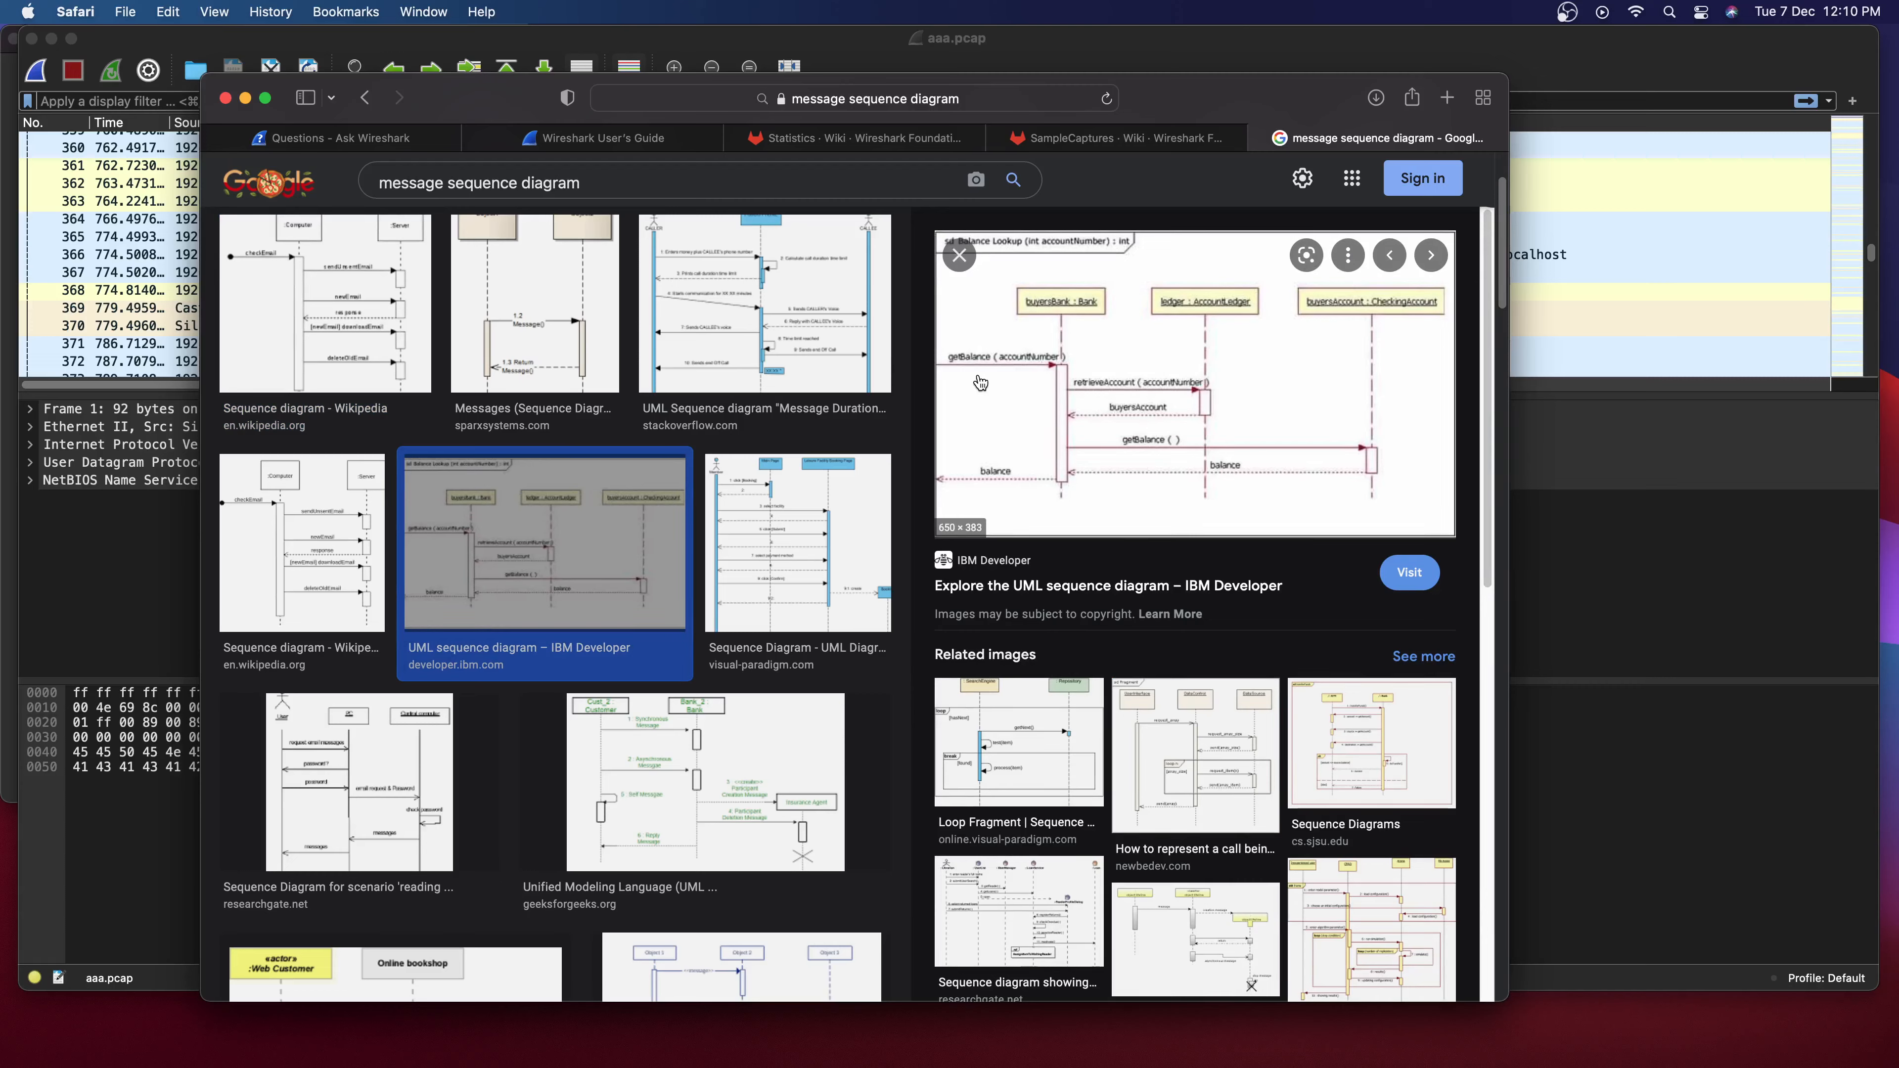
{"action": "left_click", "coordinate": [845, 337]}
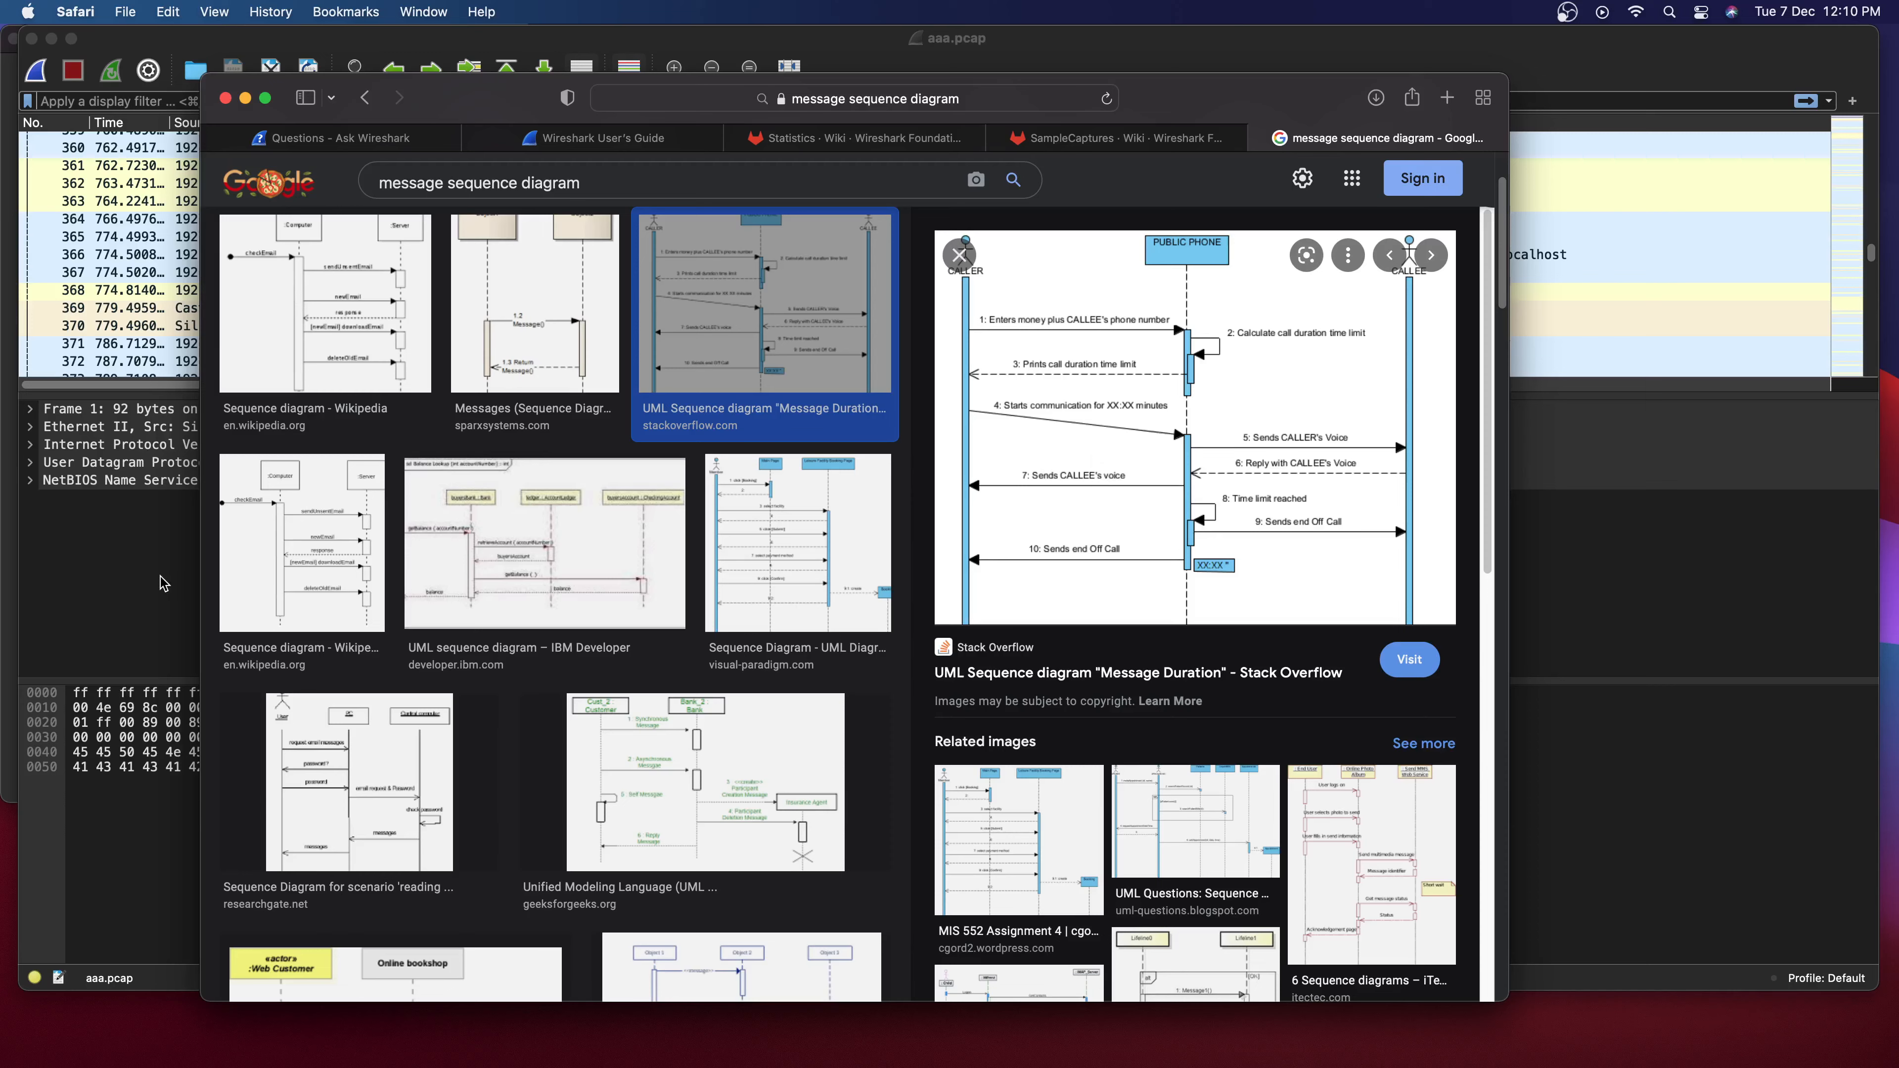
{"action": "left_click", "coordinate": [580, 363]}
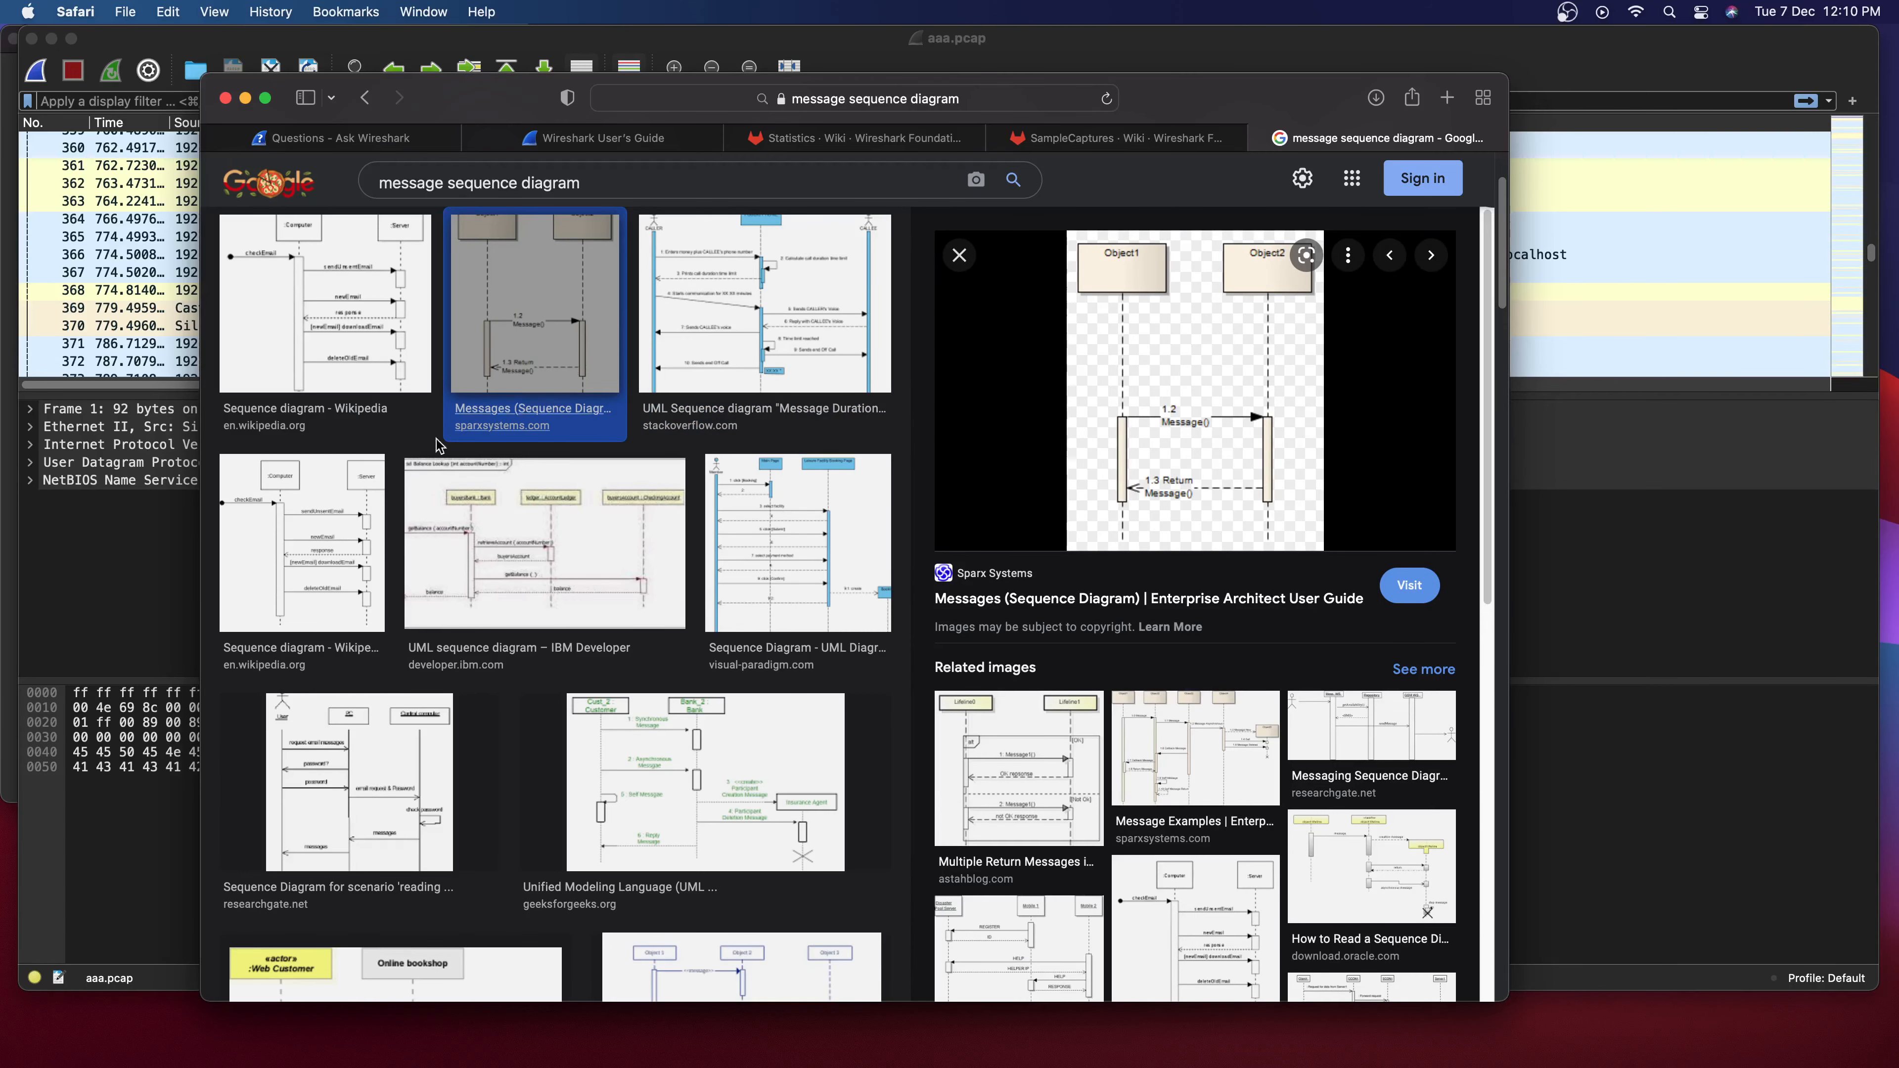
{"action": "left_click", "coordinate": [78, 541]}
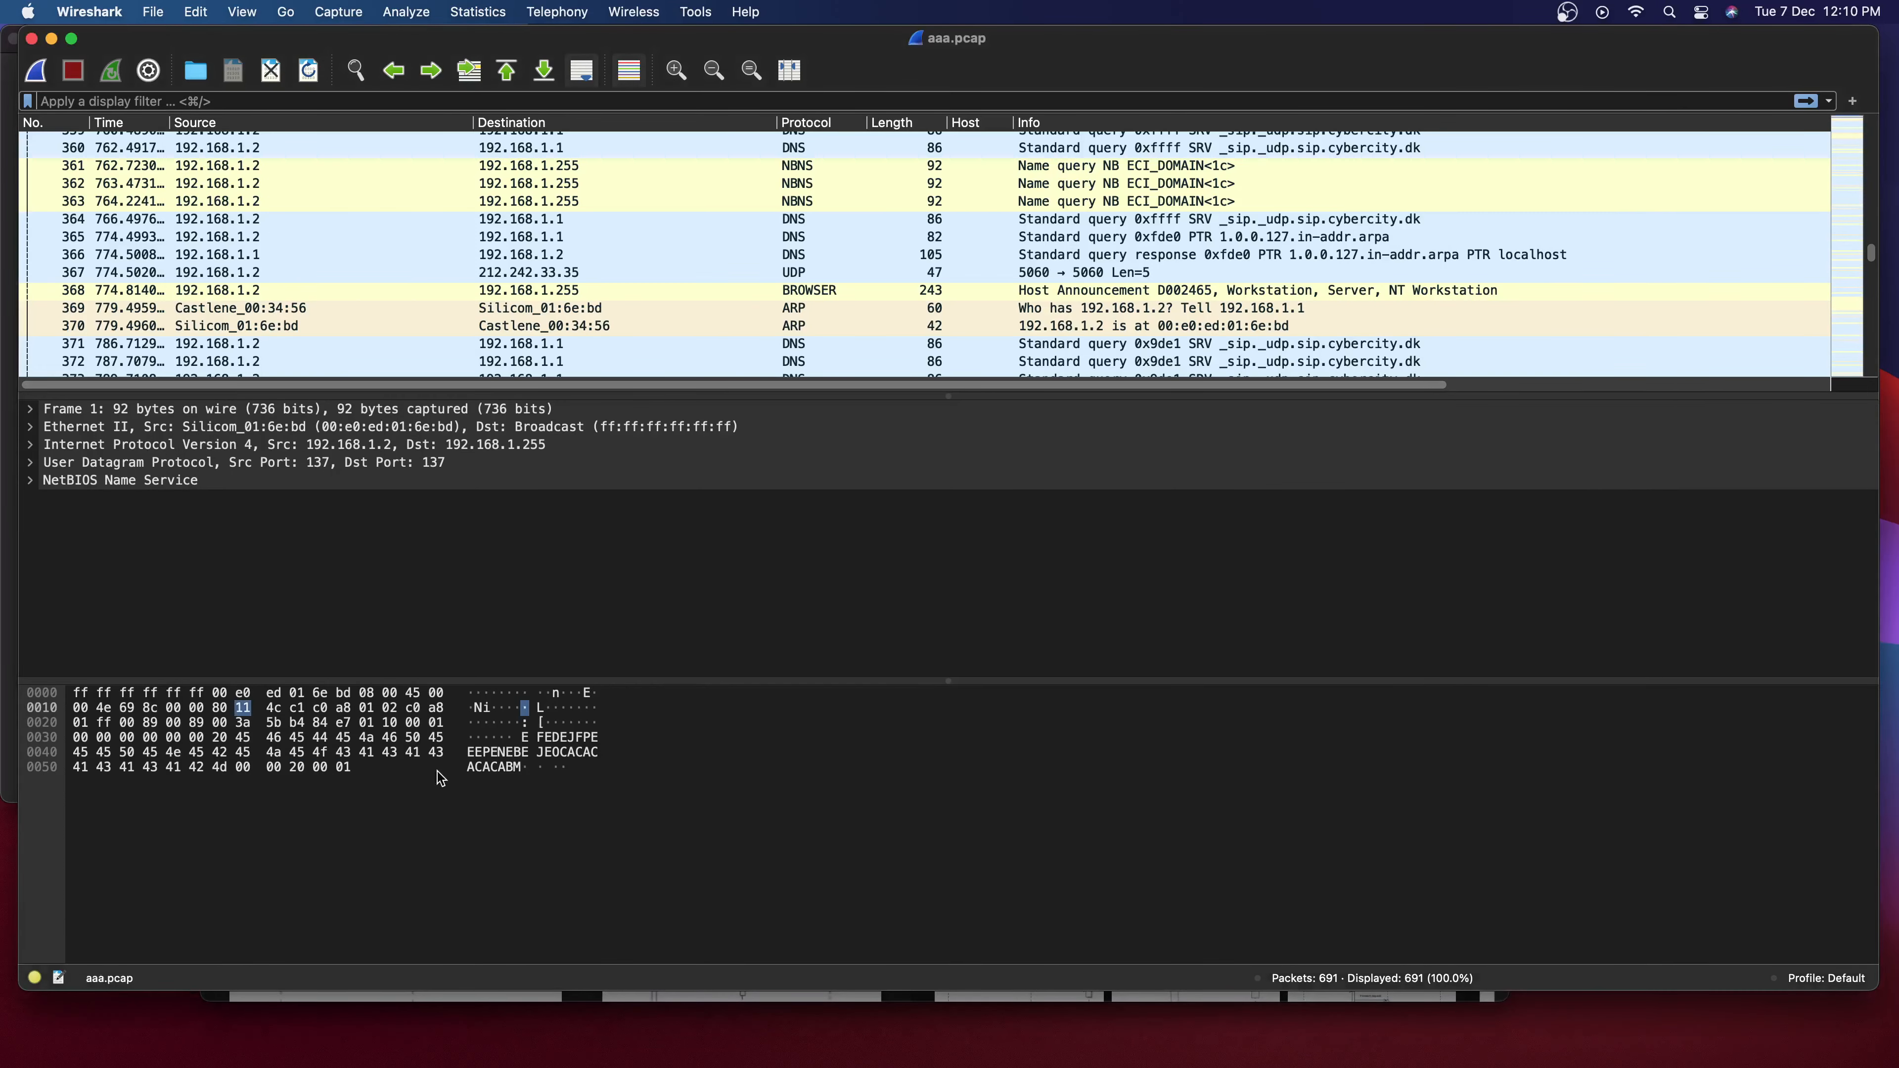
Show the Flow Graph of aaa.pcap again and select the second NBNS name query at 0.746308.
{"action": "left_click", "coordinate": [459, 15]}
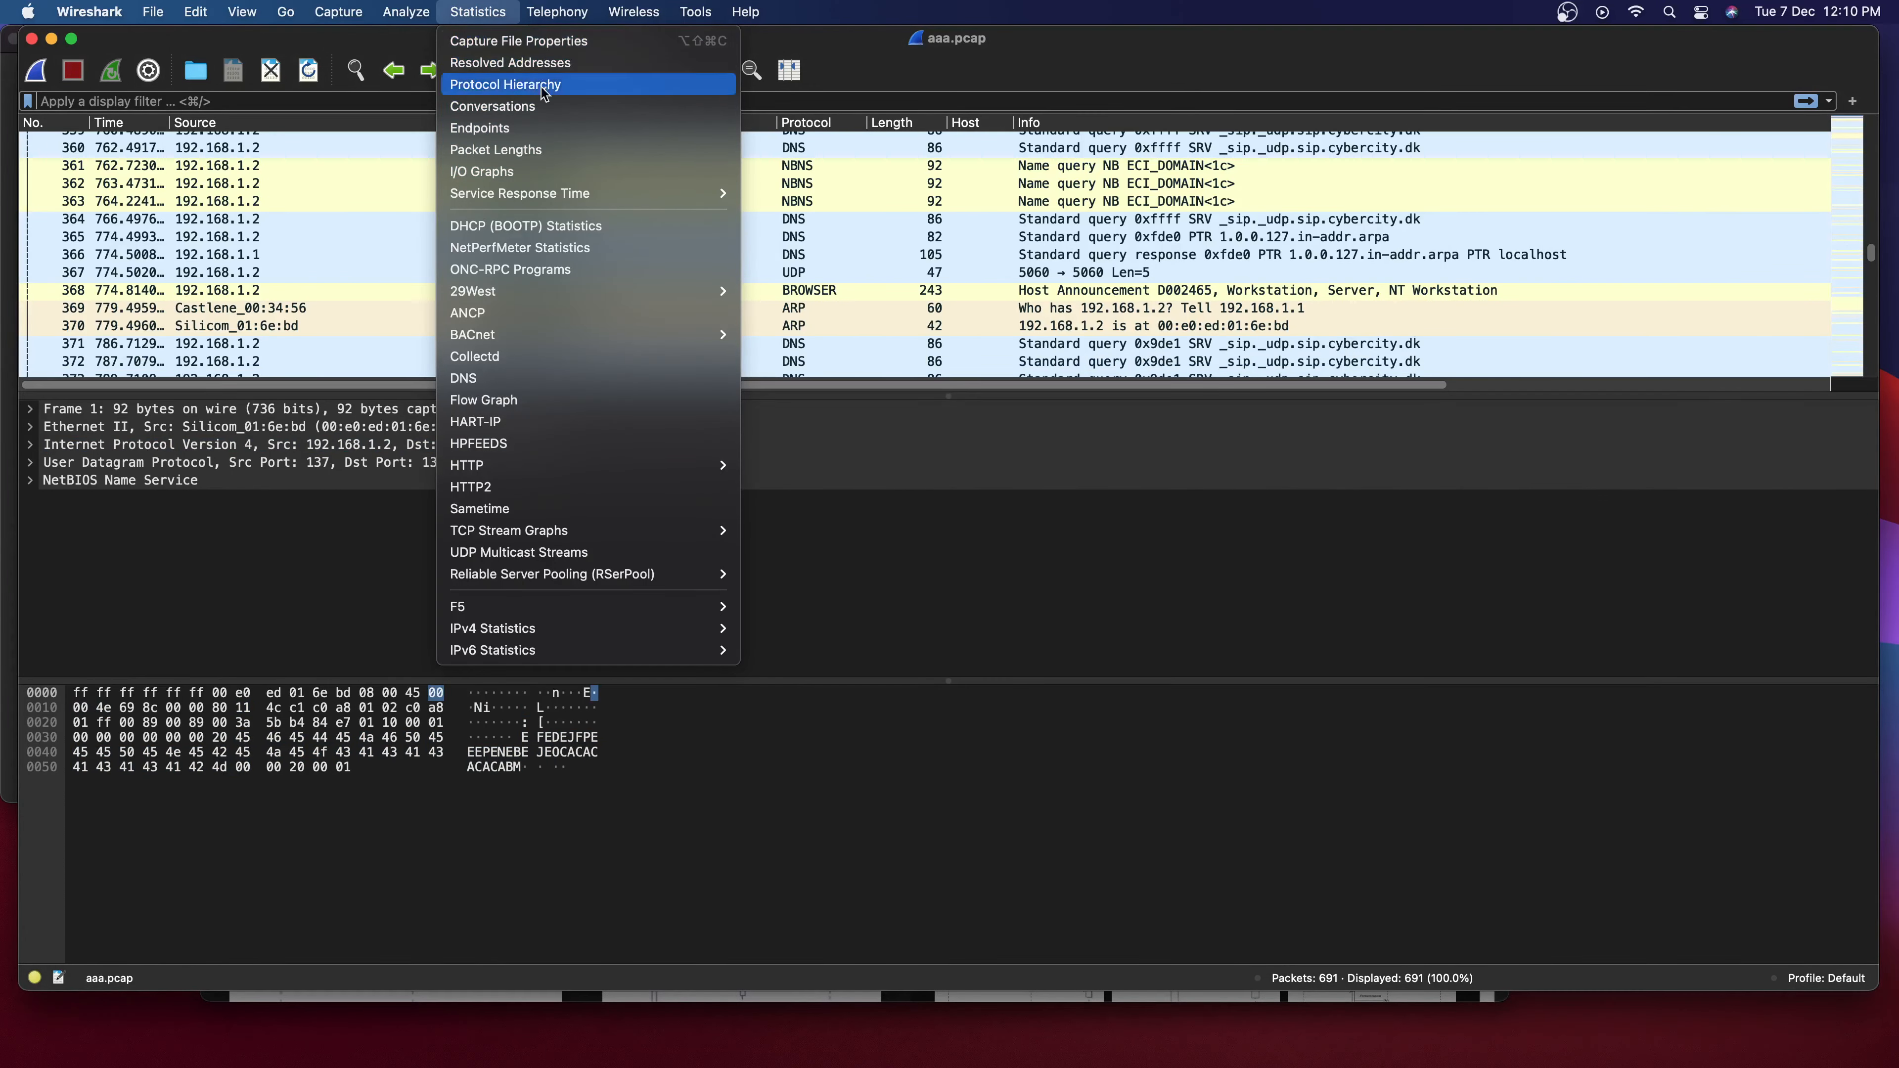
{"action": "left_click", "coordinate": [541, 398]}
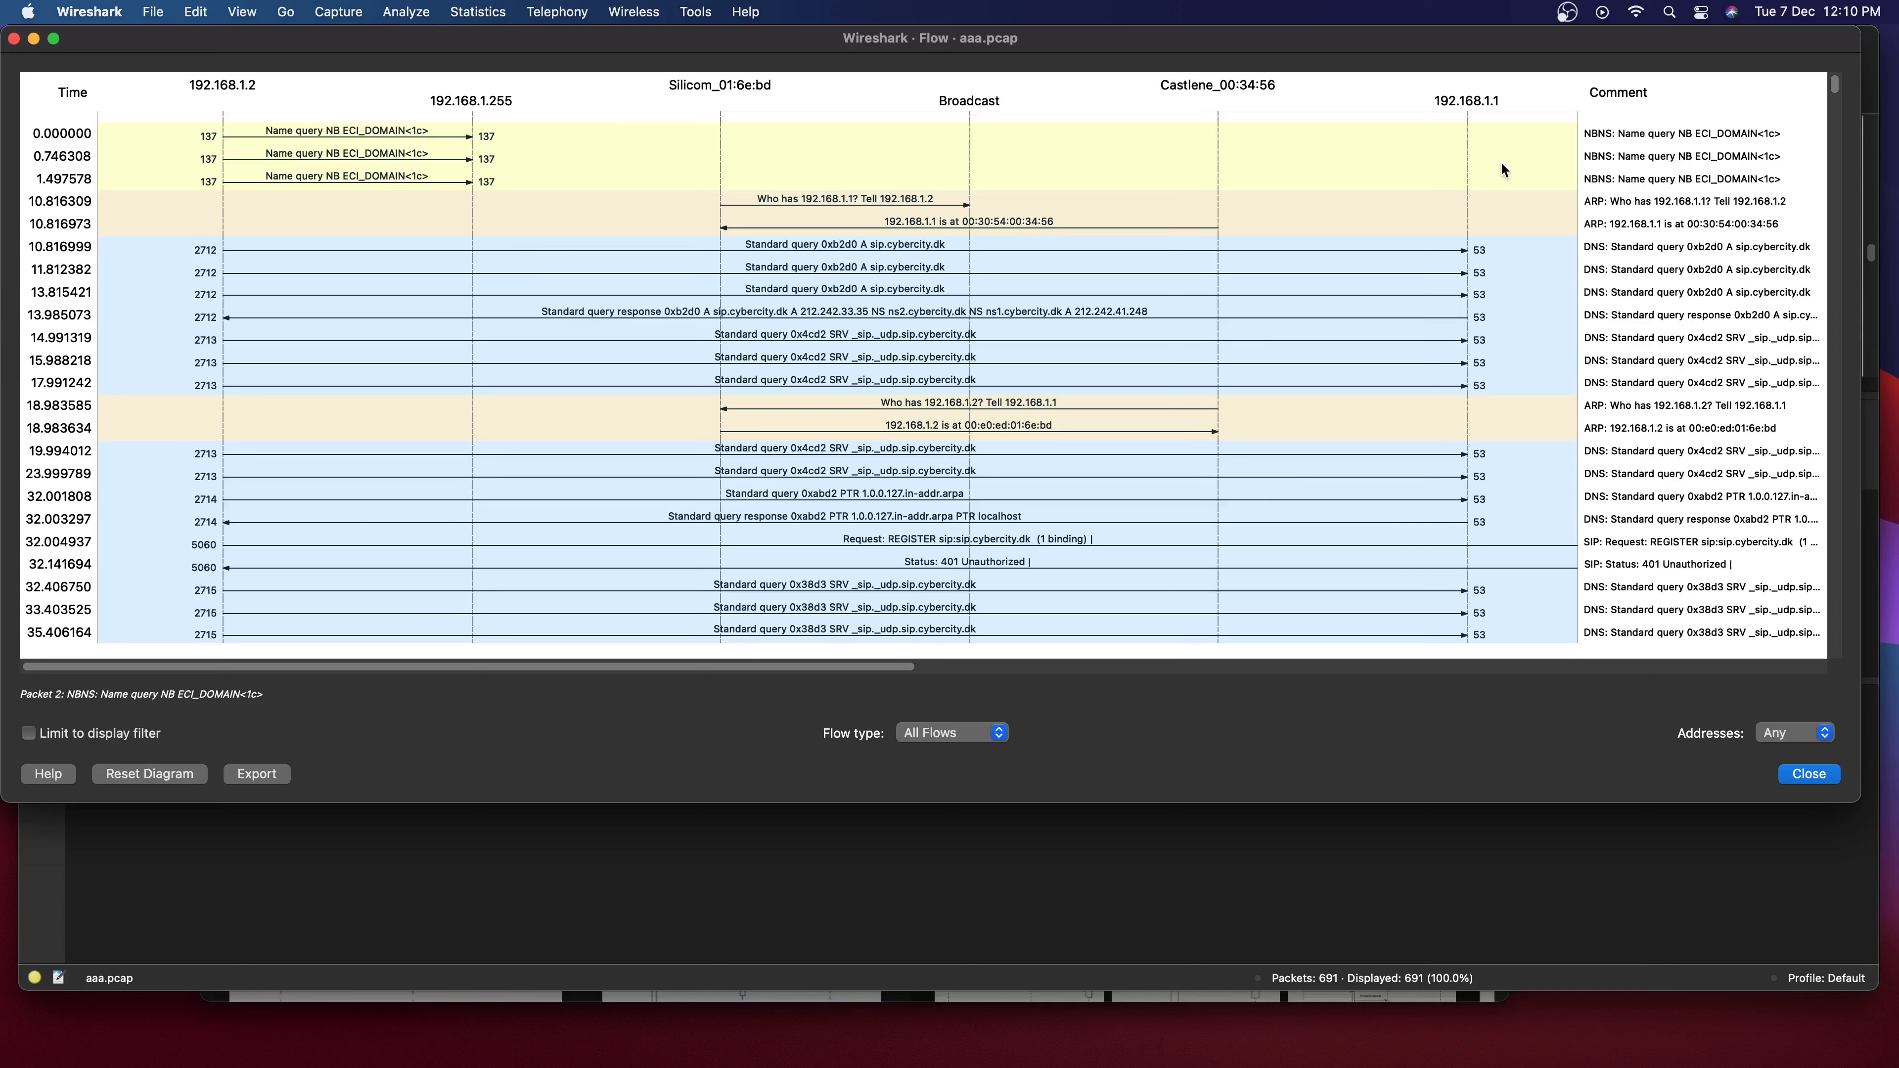
{"action": "left_click", "coordinate": [1628, 159]}
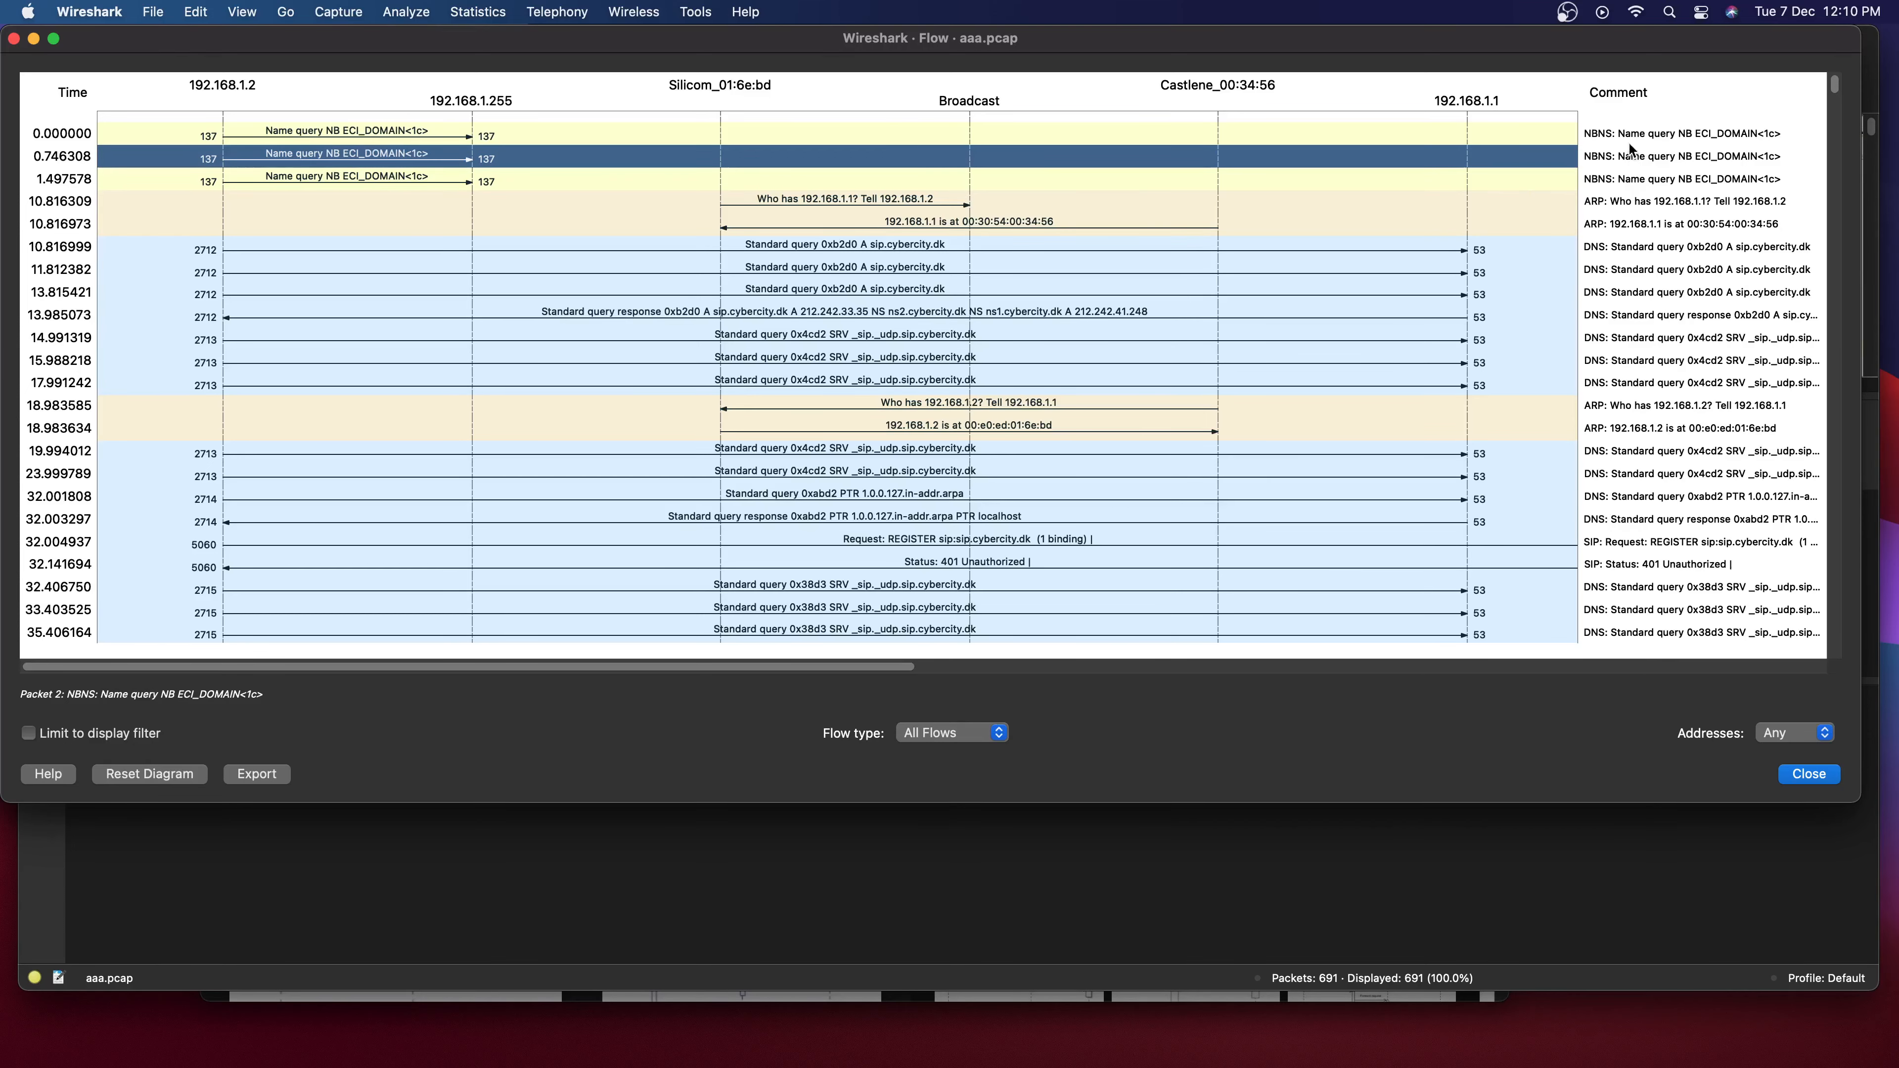
{"action": "scroll", "coordinate": [1600, 284], "scroll_direction": "down", "scroll_amount": 1}
{"action": "scroll", "coordinate": [1599, 285], "scroll_direction": "down", "scroll_amount": 3}
{"action": "scroll", "coordinate": [1644, 299], "scroll_direction": "up", "scroll_amount": 4}
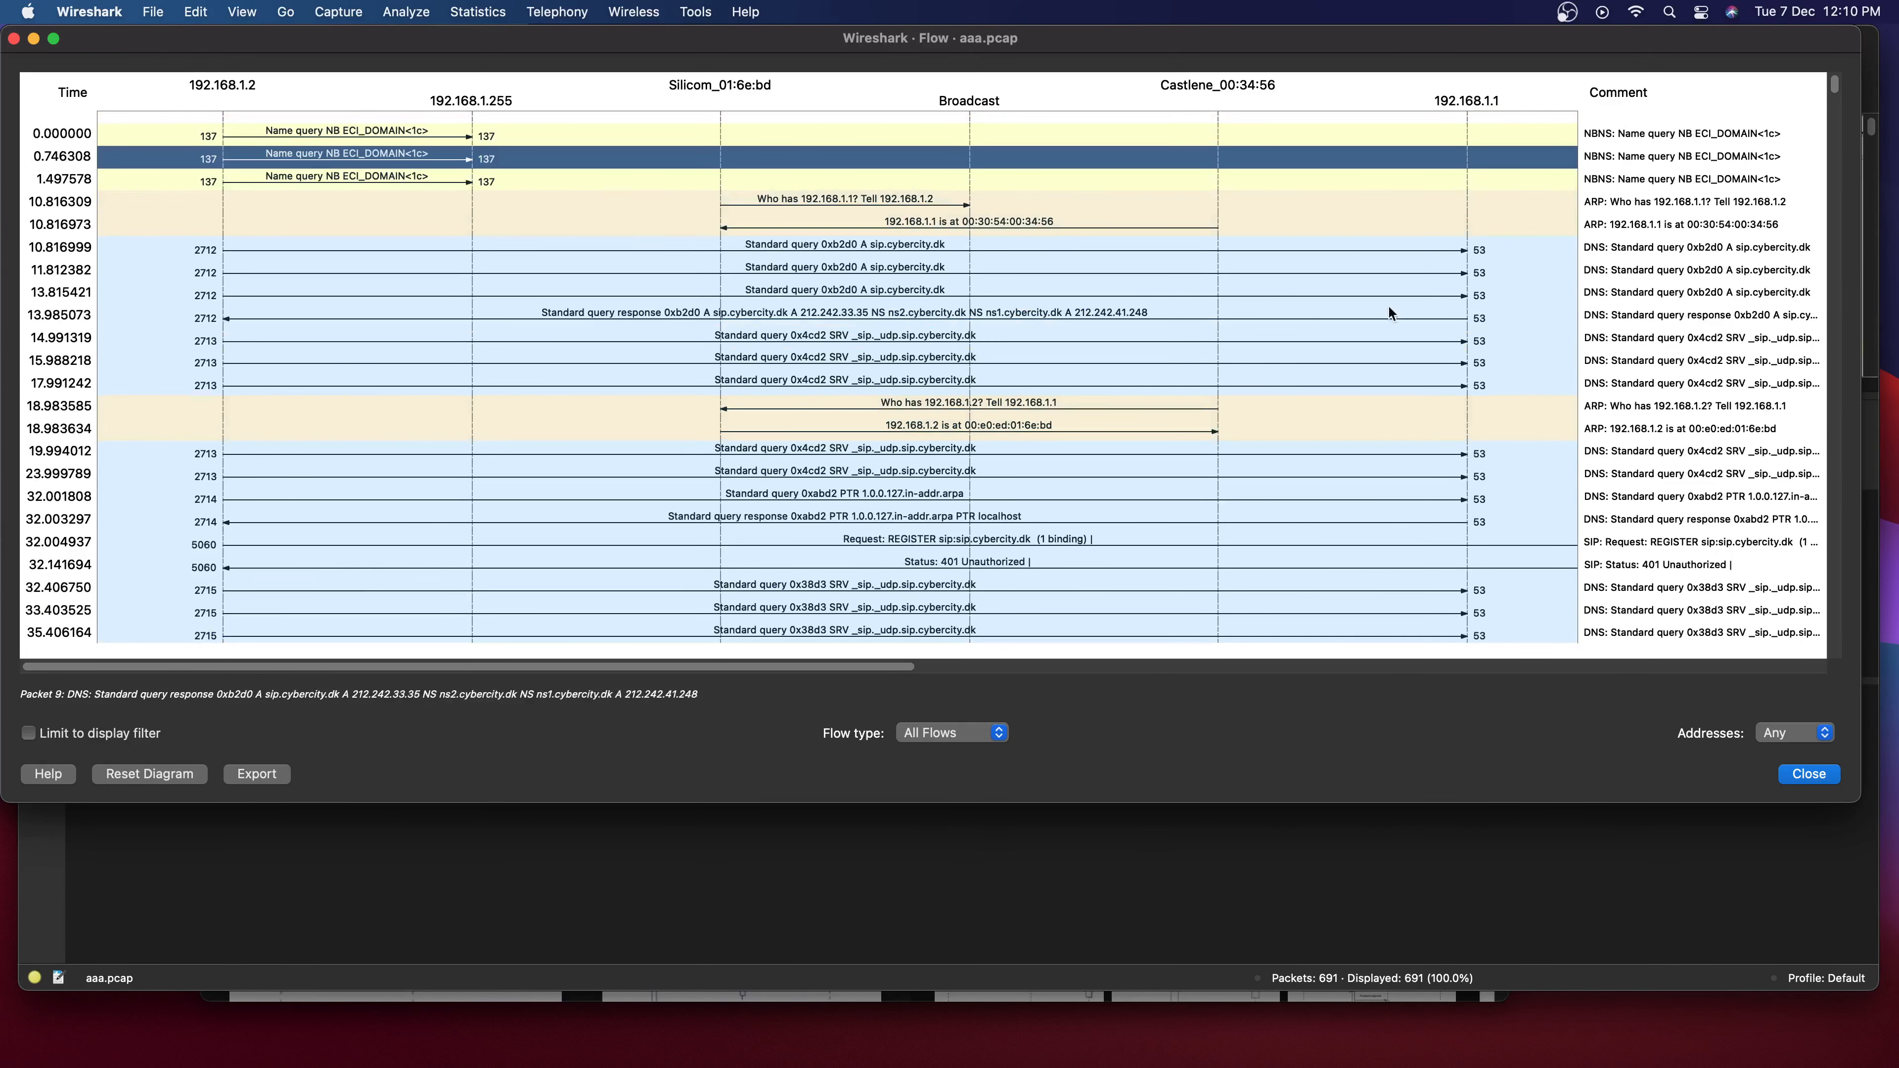
Examine the NBNS, ARP, DNS, SIP and FTP exchanges down the flow diagram, and close the Flow Graph.
{"action": "scroll", "coordinate": [1617, 314], "scroll_direction": "down", "scroll_amount": 1}
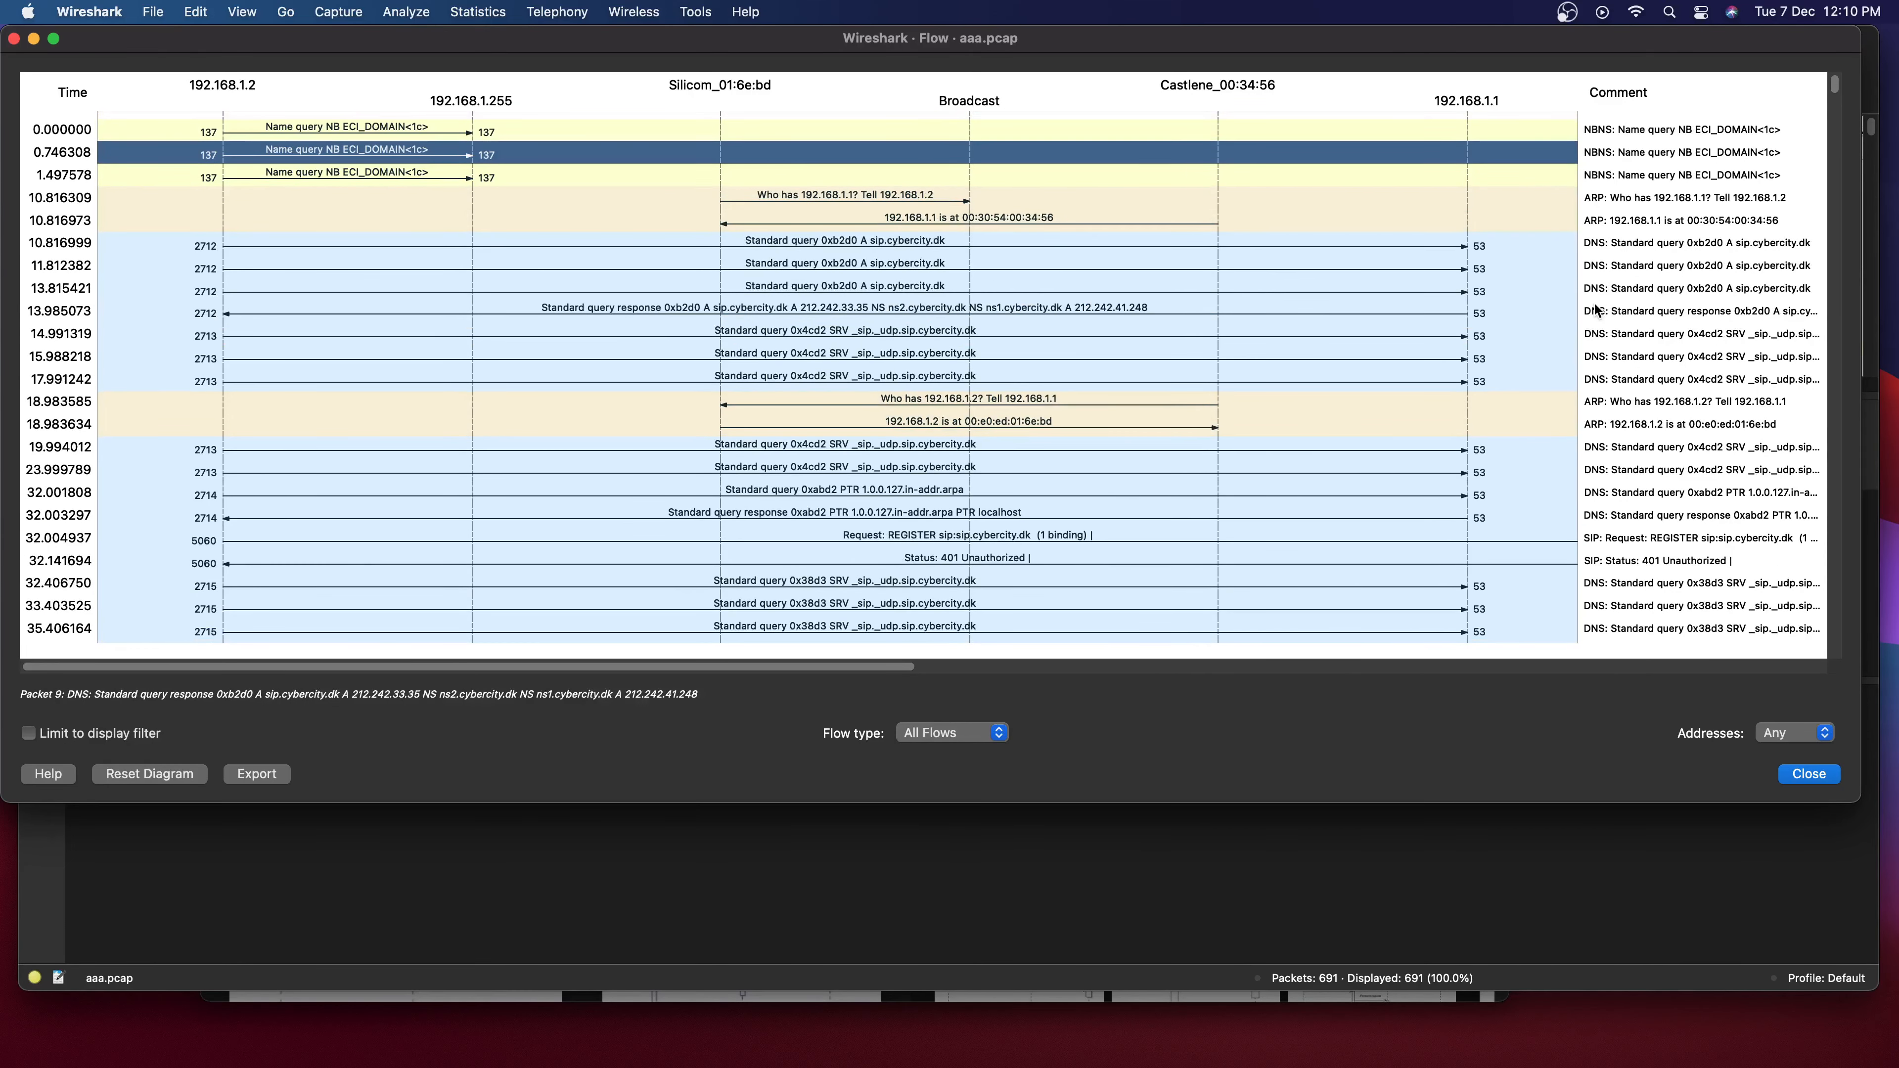
{"action": "scroll", "coordinate": [1641, 363], "scroll_direction": "down", "scroll_amount": 2}
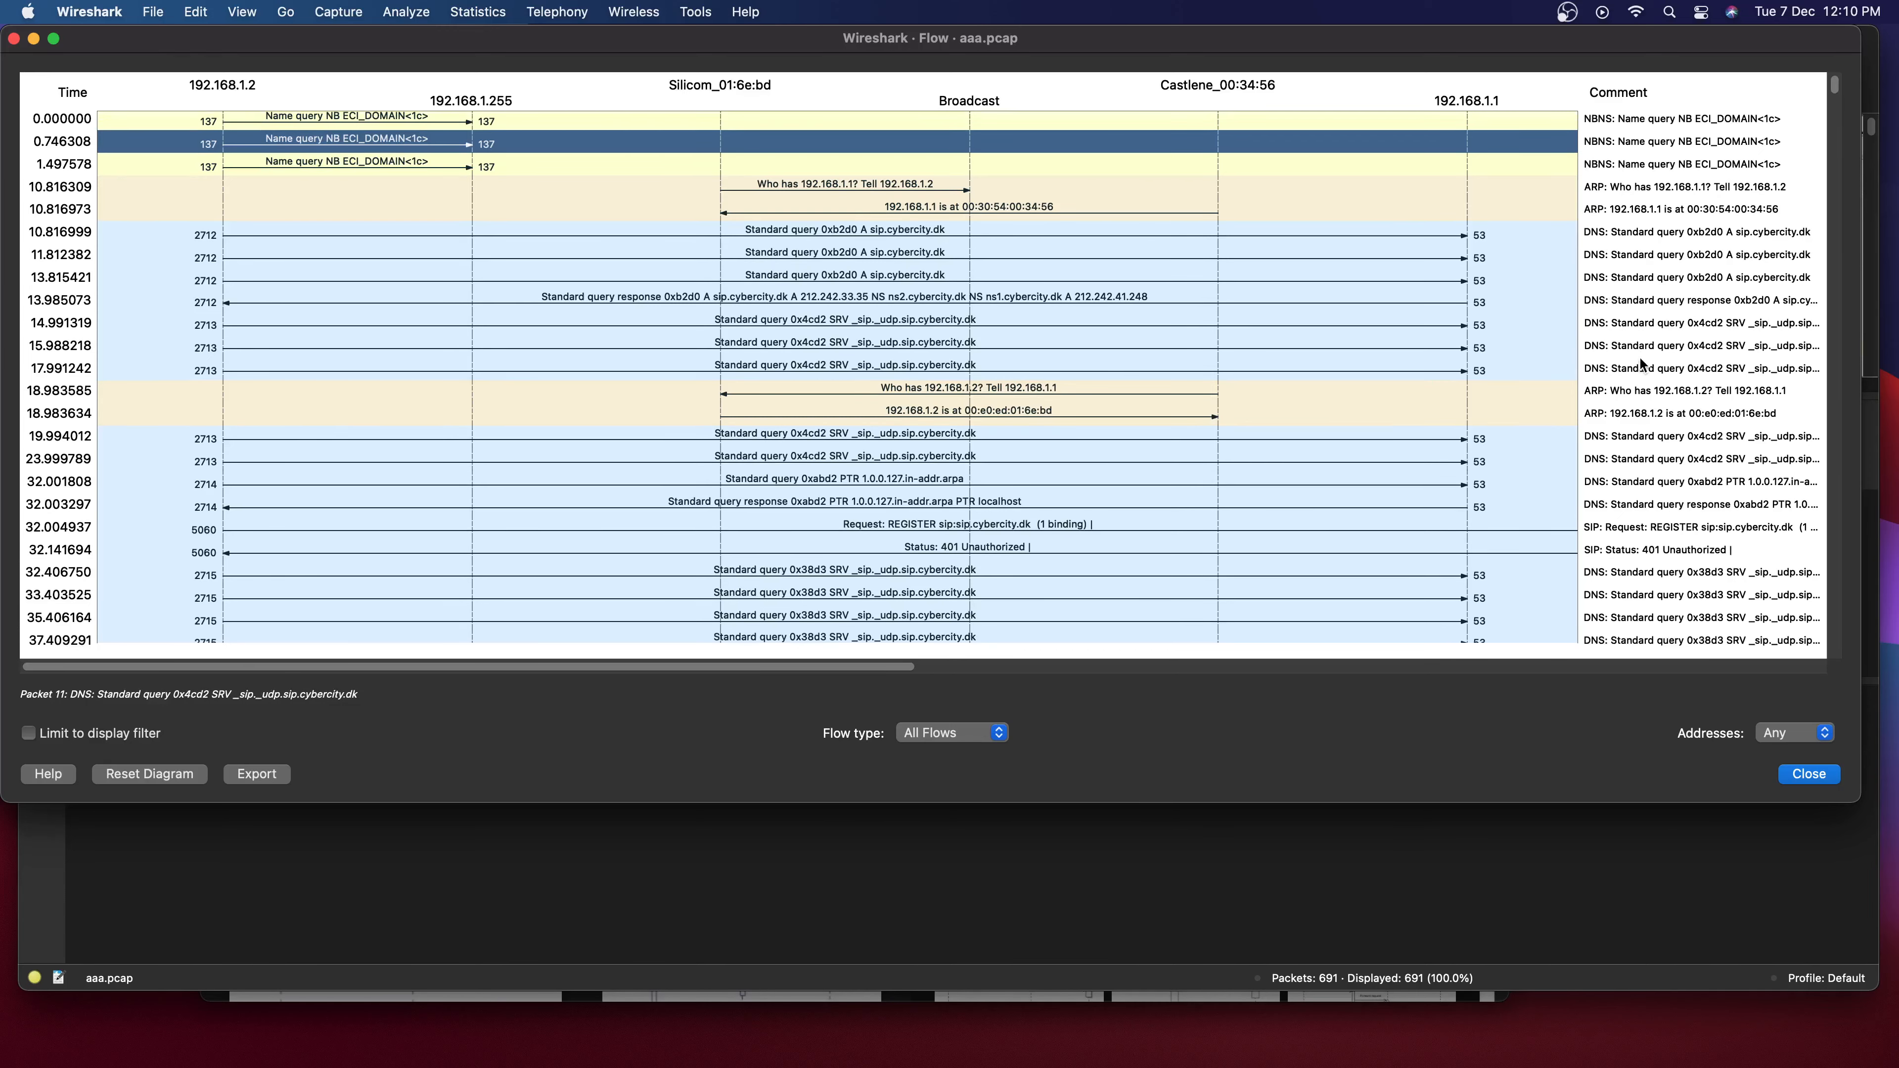
{"action": "scroll", "coordinate": [1637, 373], "scroll_direction": "down", "scroll_amount": 3}
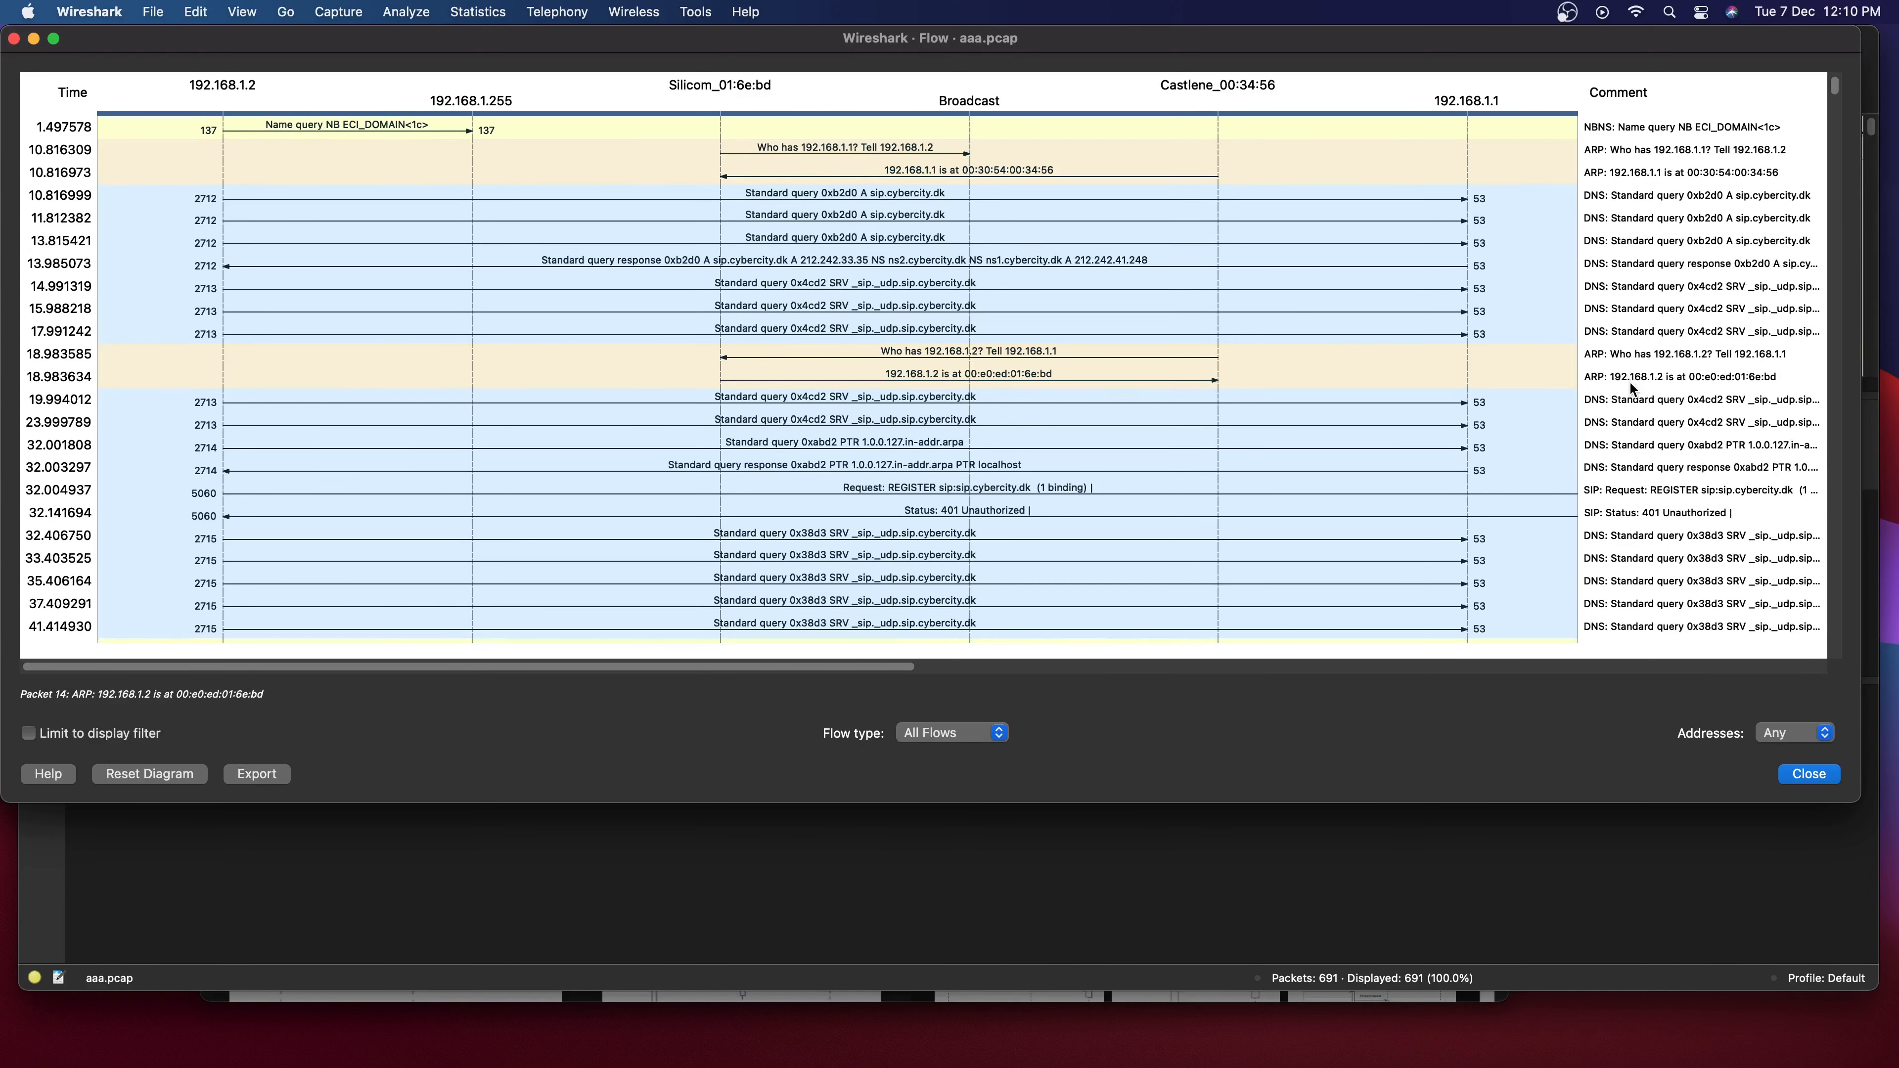
{"action": "scroll", "coordinate": [1632, 392], "scroll_direction": "down", "scroll_amount": 5}
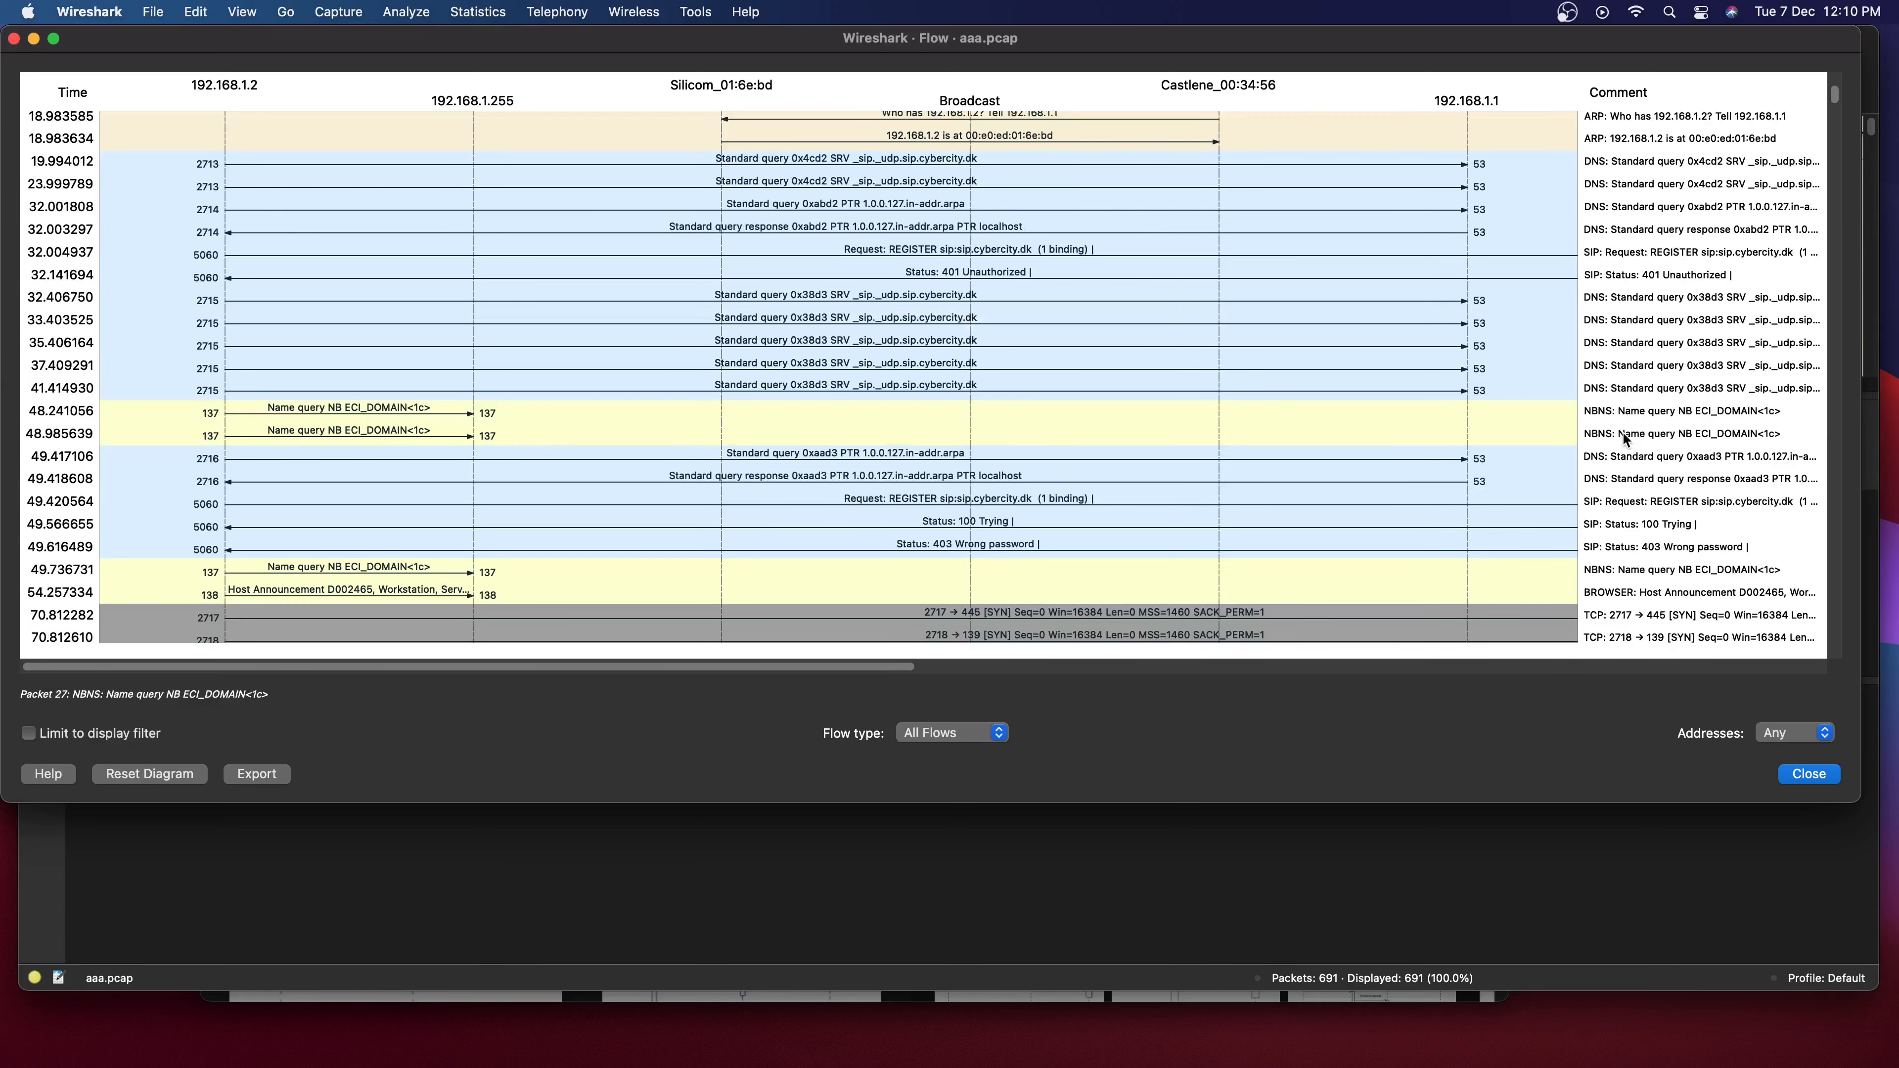
{"action": "scroll", "coordinate": [1632, 445], "scroll_direction": "down", "scroll_amount": 20}
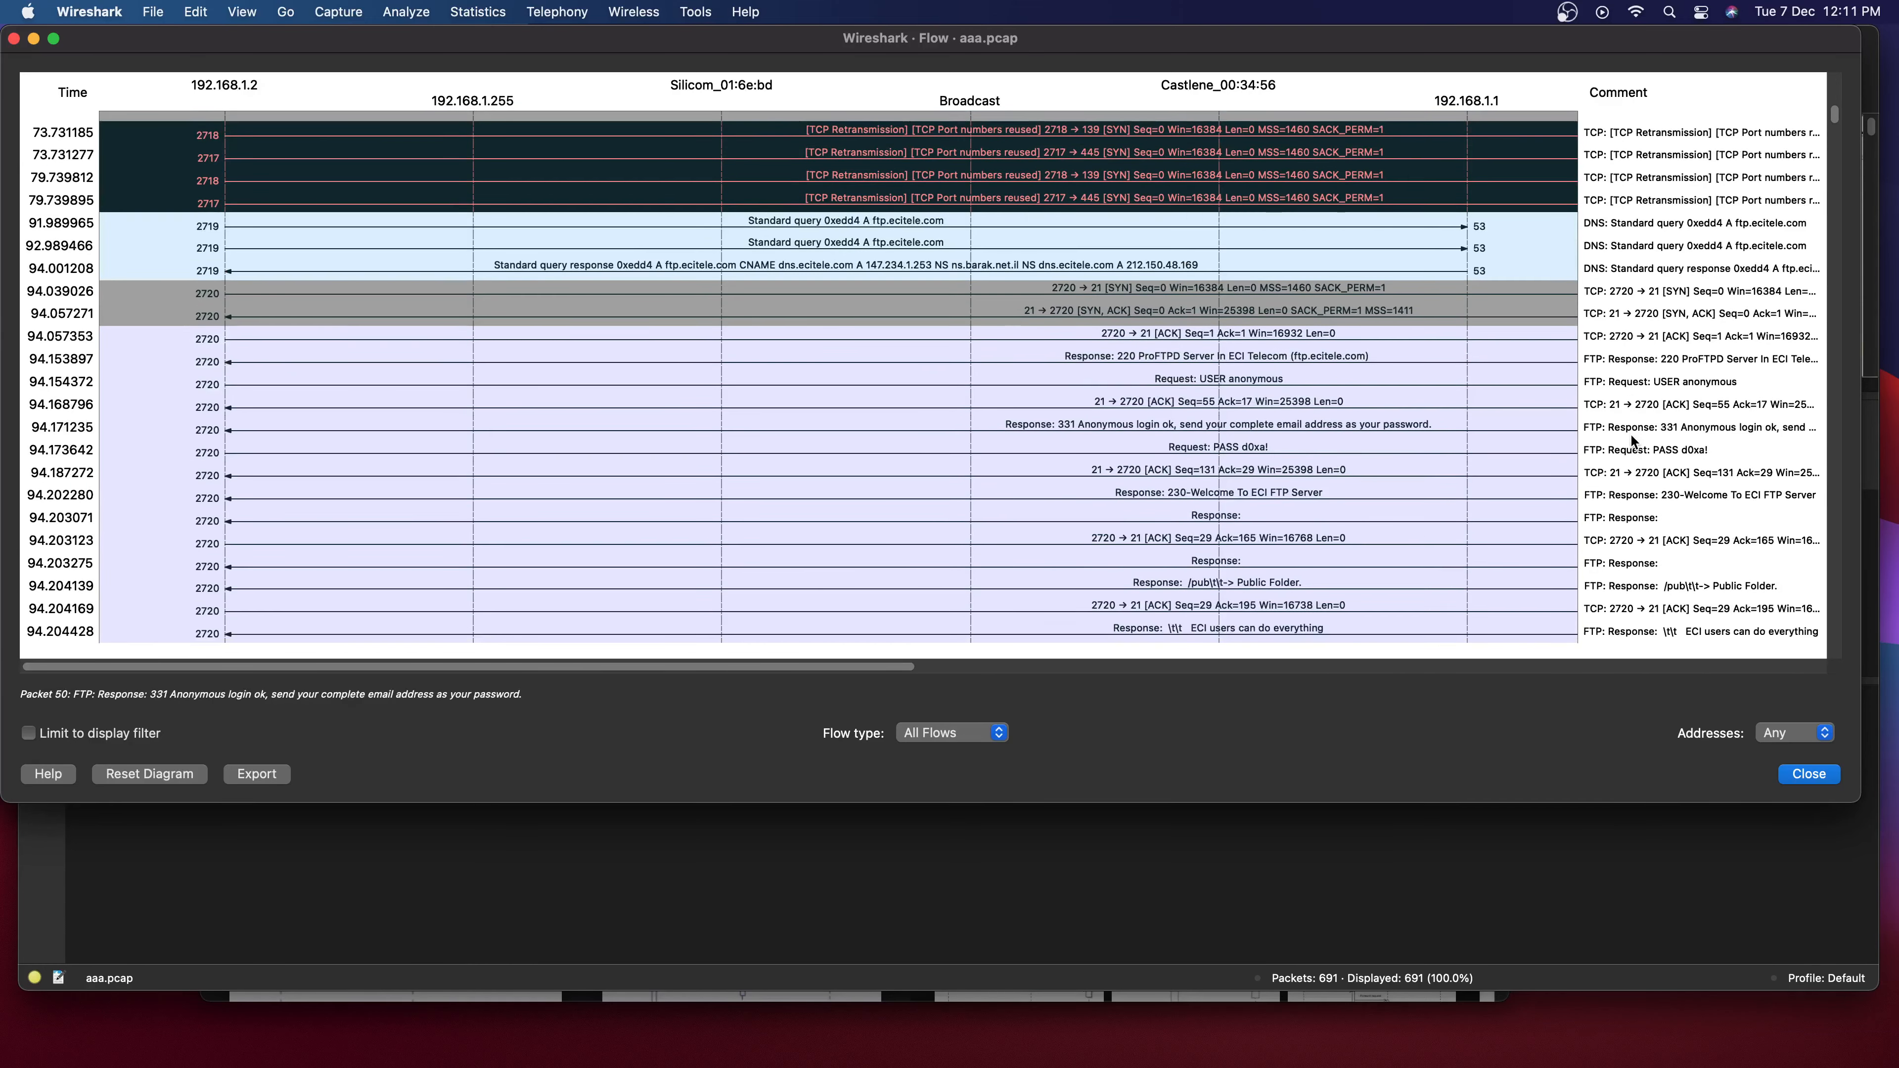
{"action": "scroll", "coordinate": [1632, 441], "scroll_direction": "down", "scroll_amount": 20}
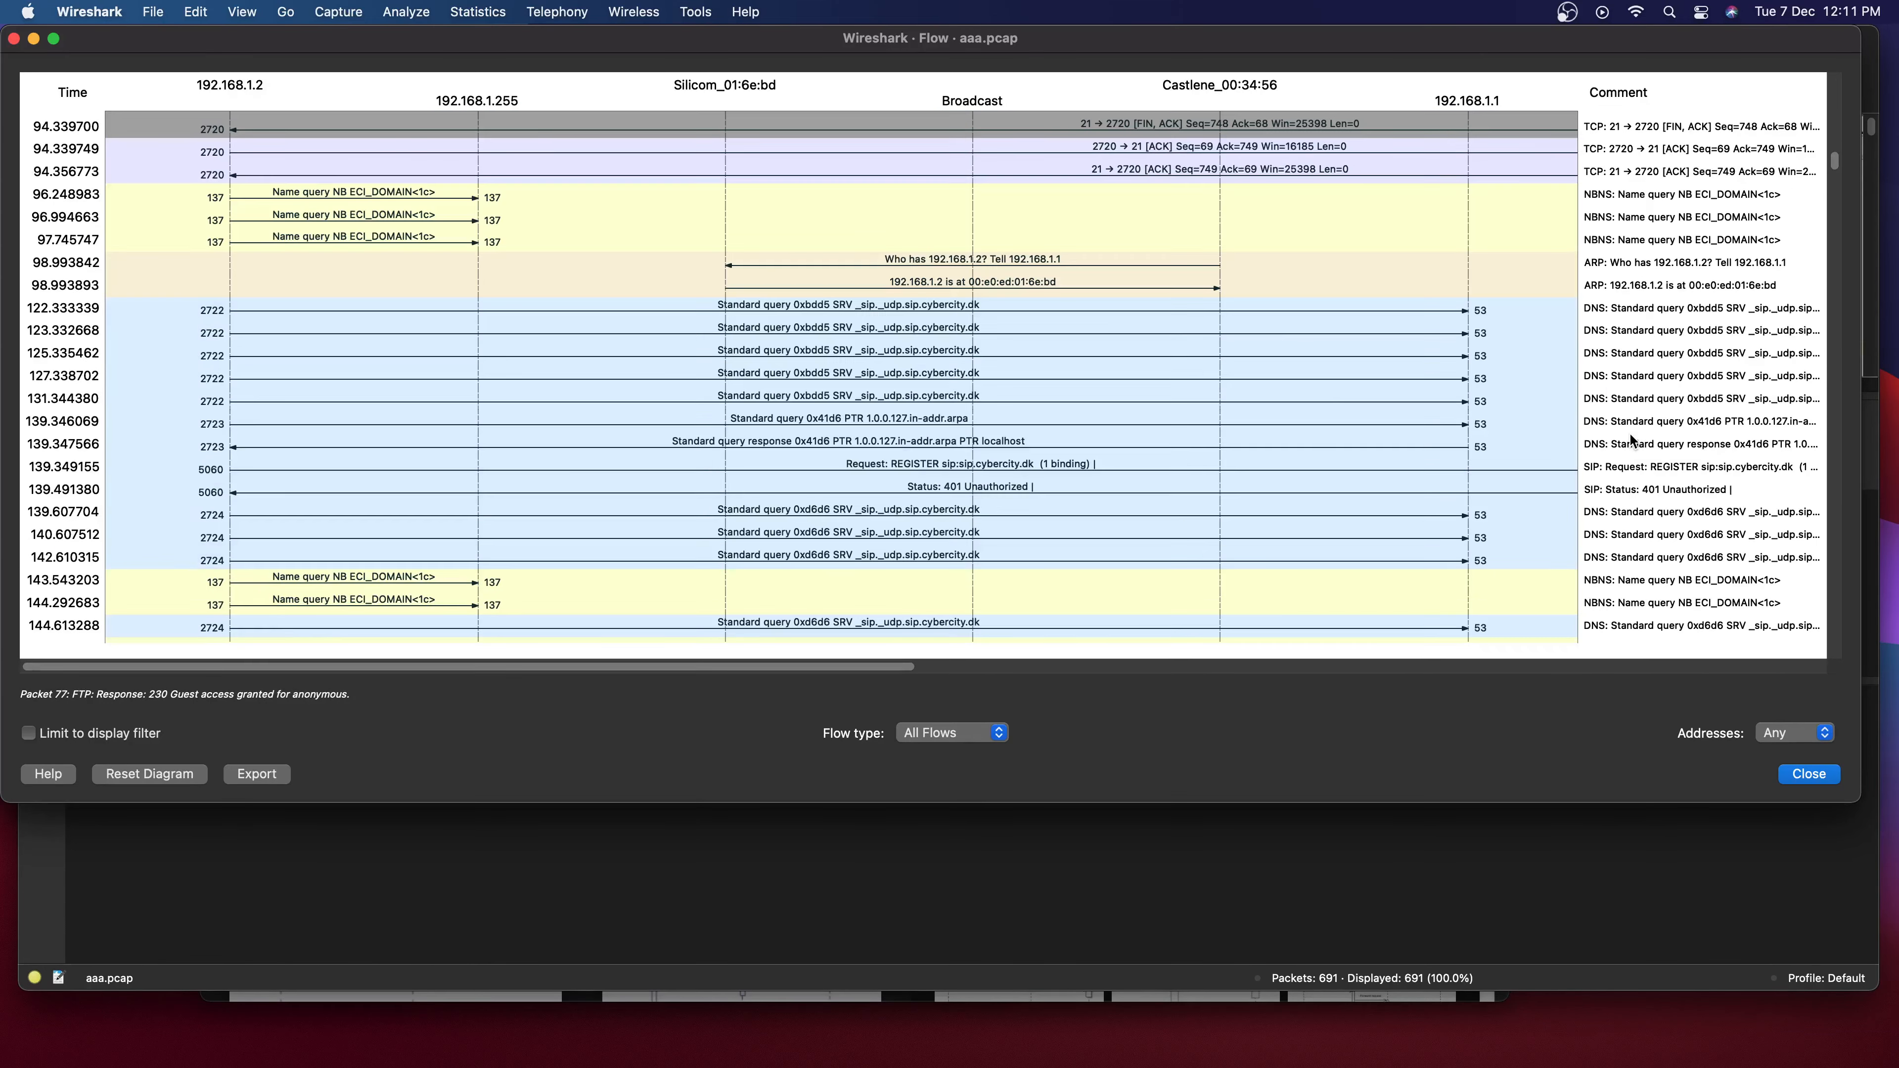
{"action": "scroll", "coordinate": [1498, 446], "scroll_direction": "down", "scroll_amount": 20}
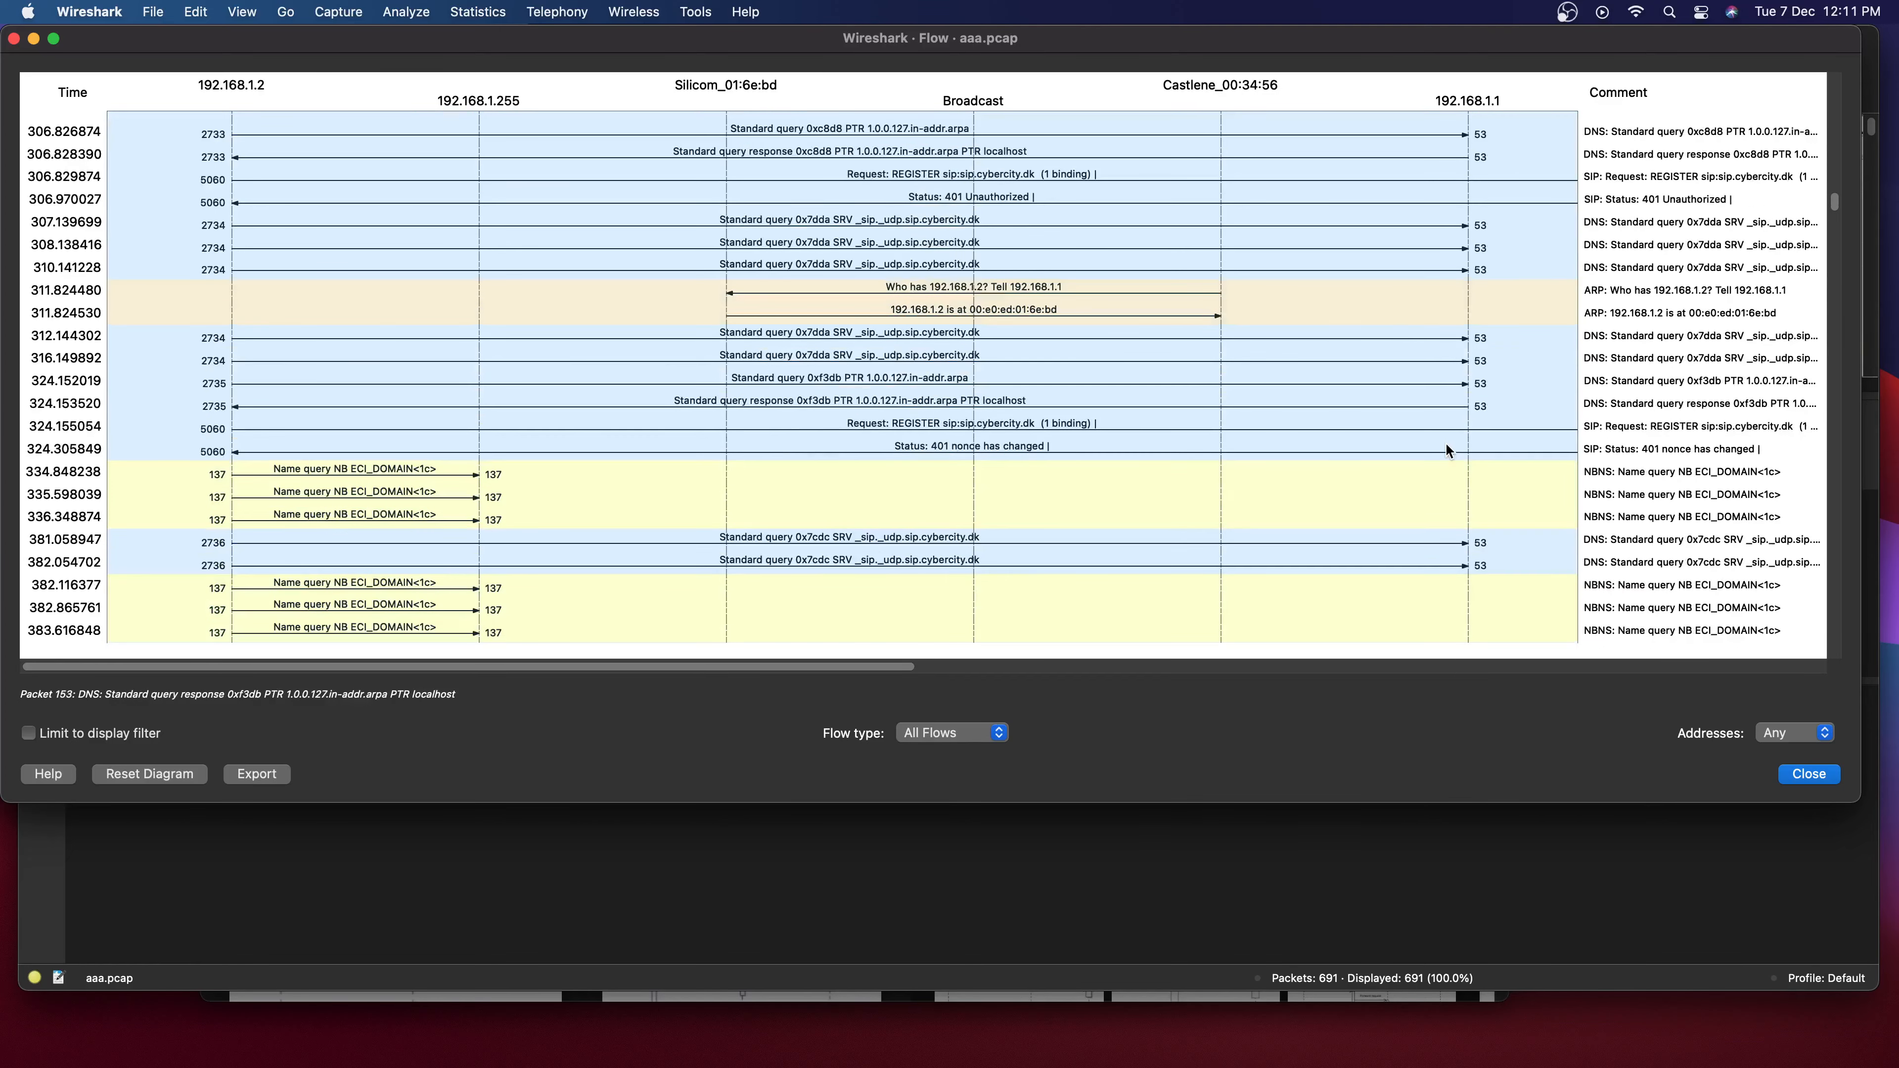
{"action": "scroll", "coordinate": [1446, 443], "scroll_direction": "down", "scroll_amount": 20}
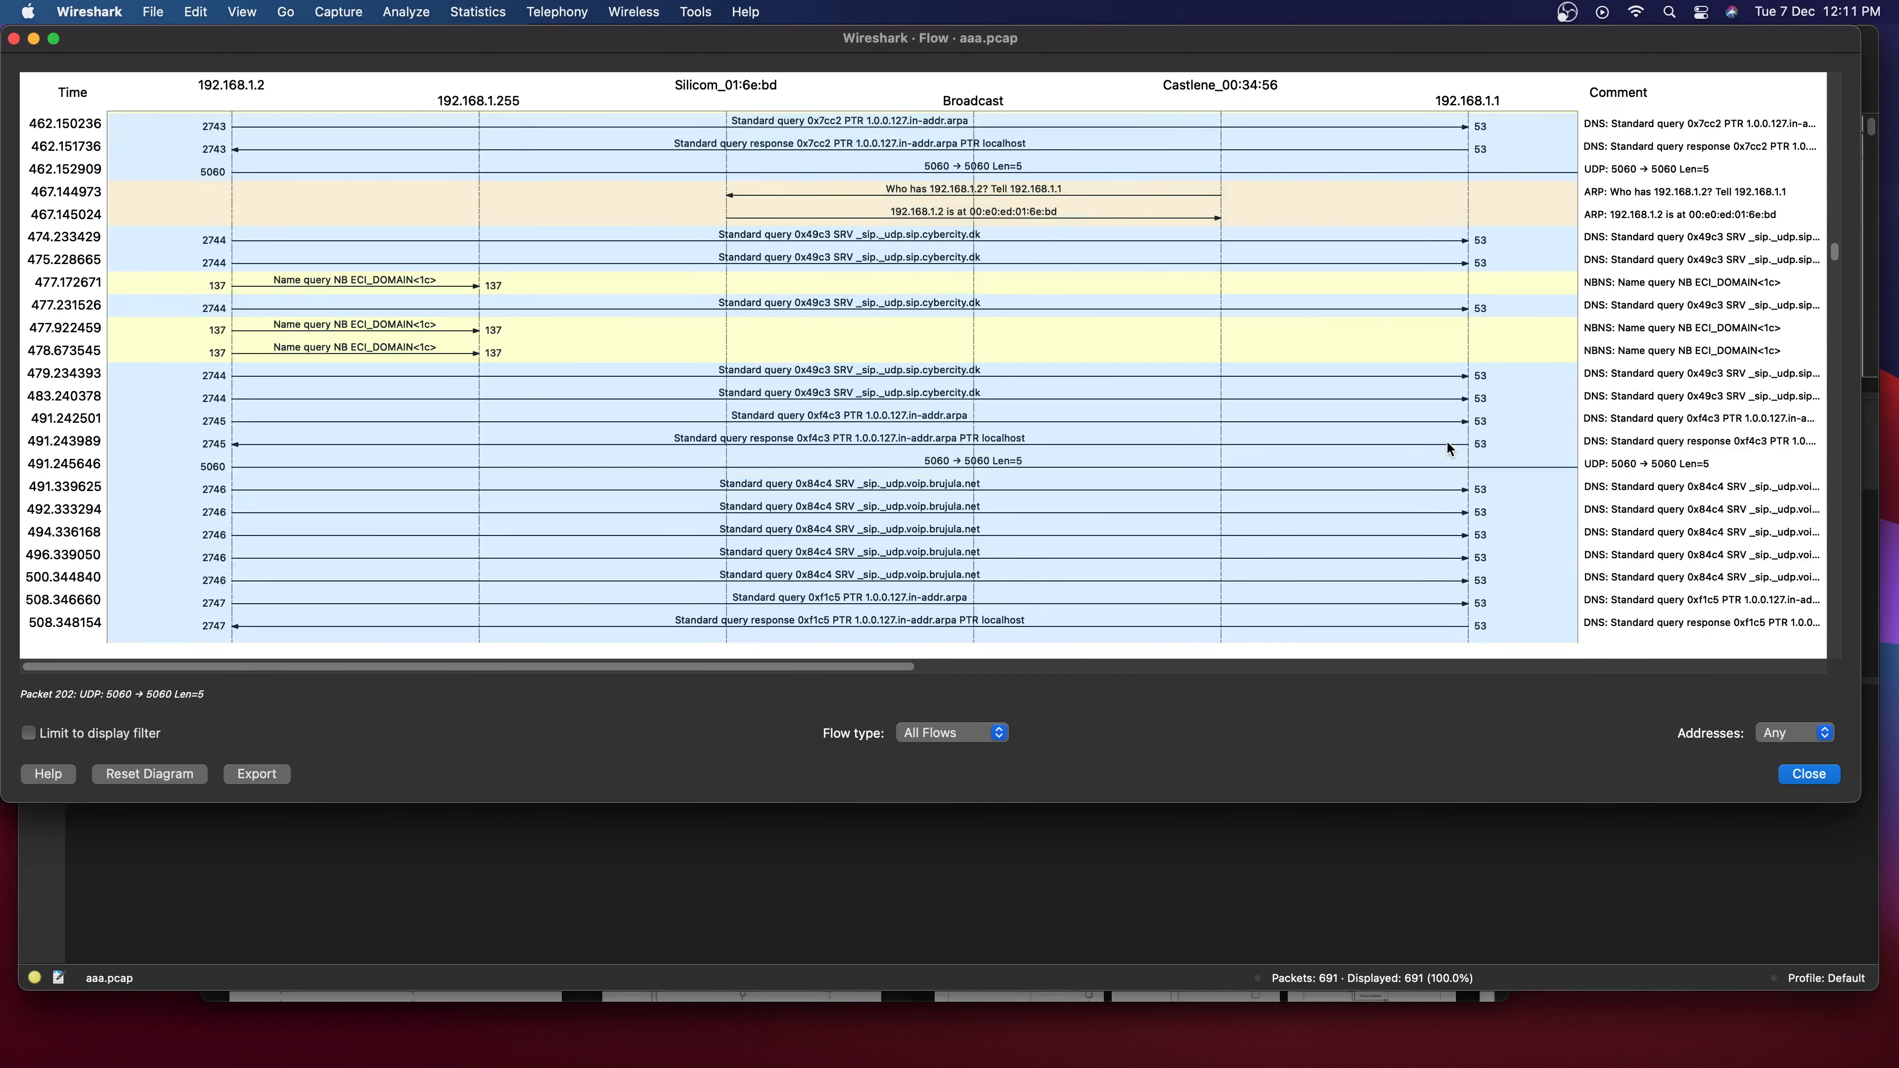
{"action": "scroll", "coordinate": [1447, 441], "scroll_direction": "down", "scroll_amount": 20}
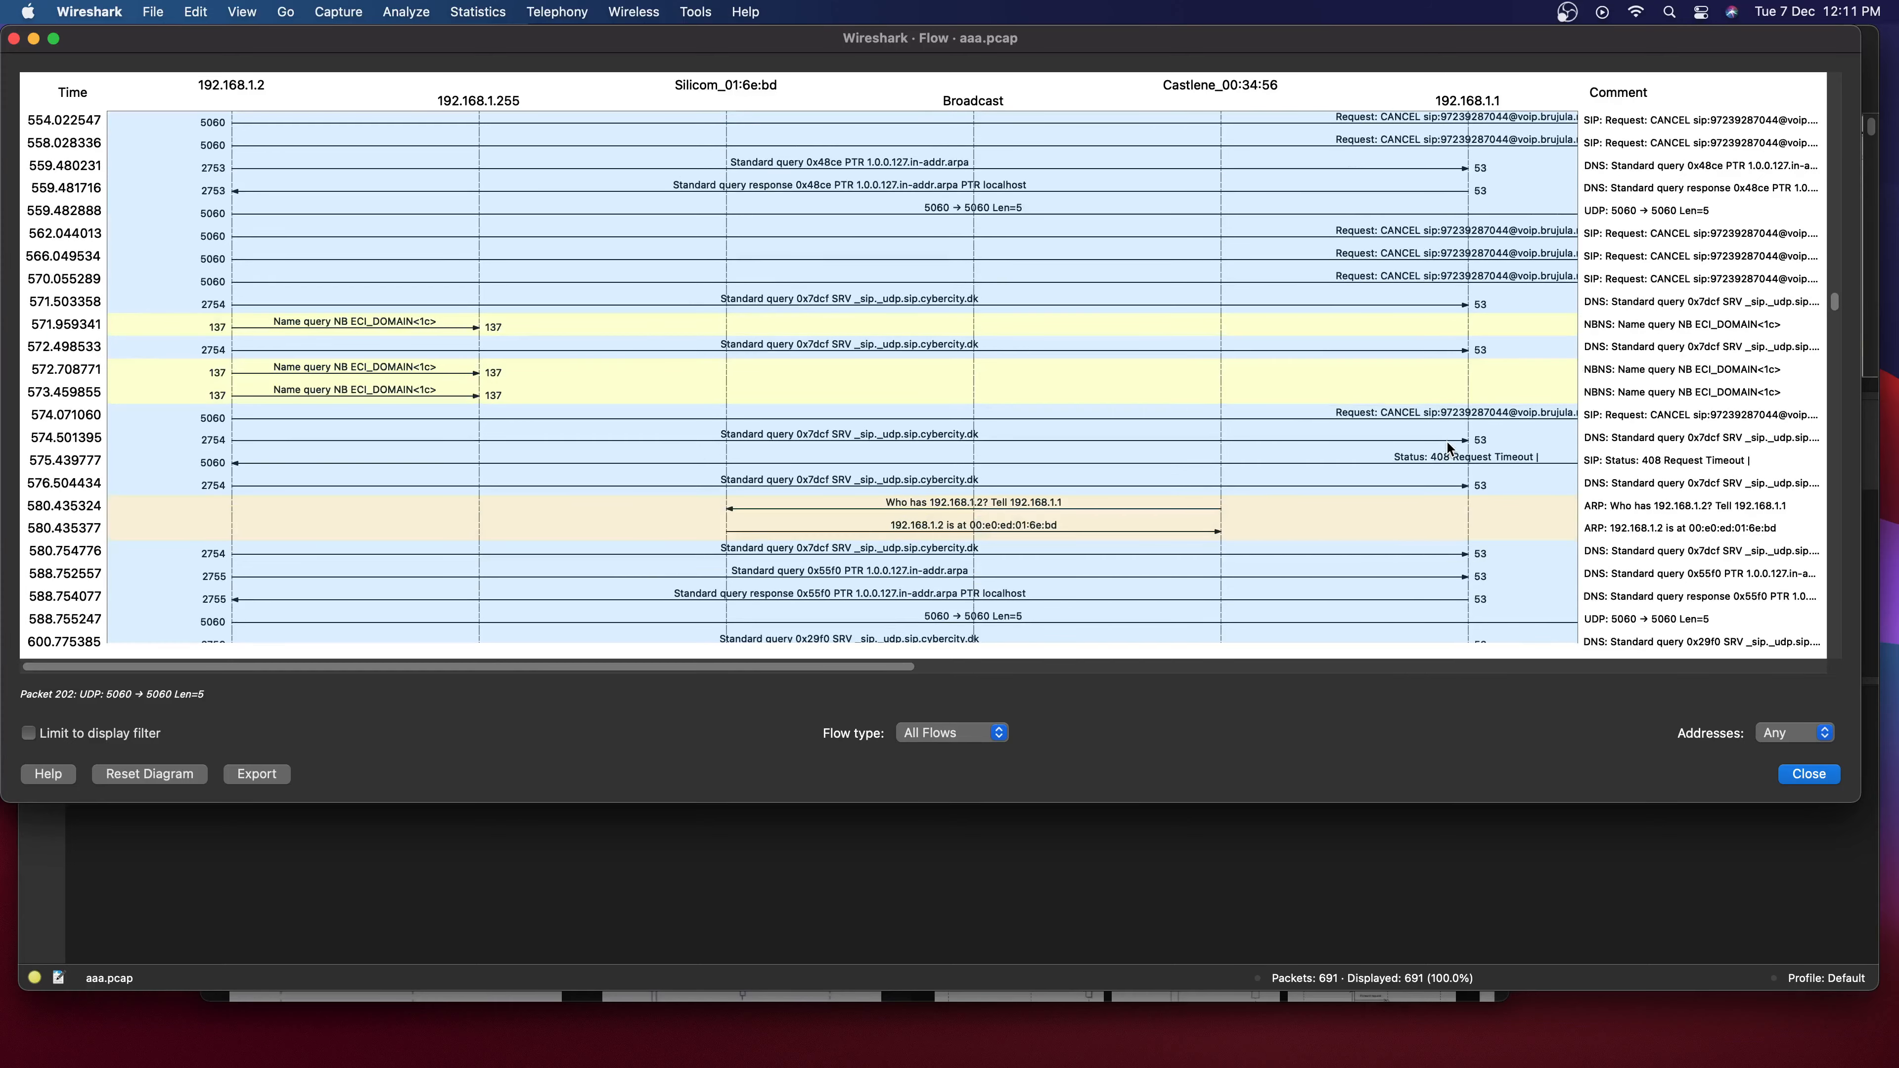
{"action": "scroll", "coordinate": [1447, 445], "scroll_direction": "down", "scroll_amount": 15}
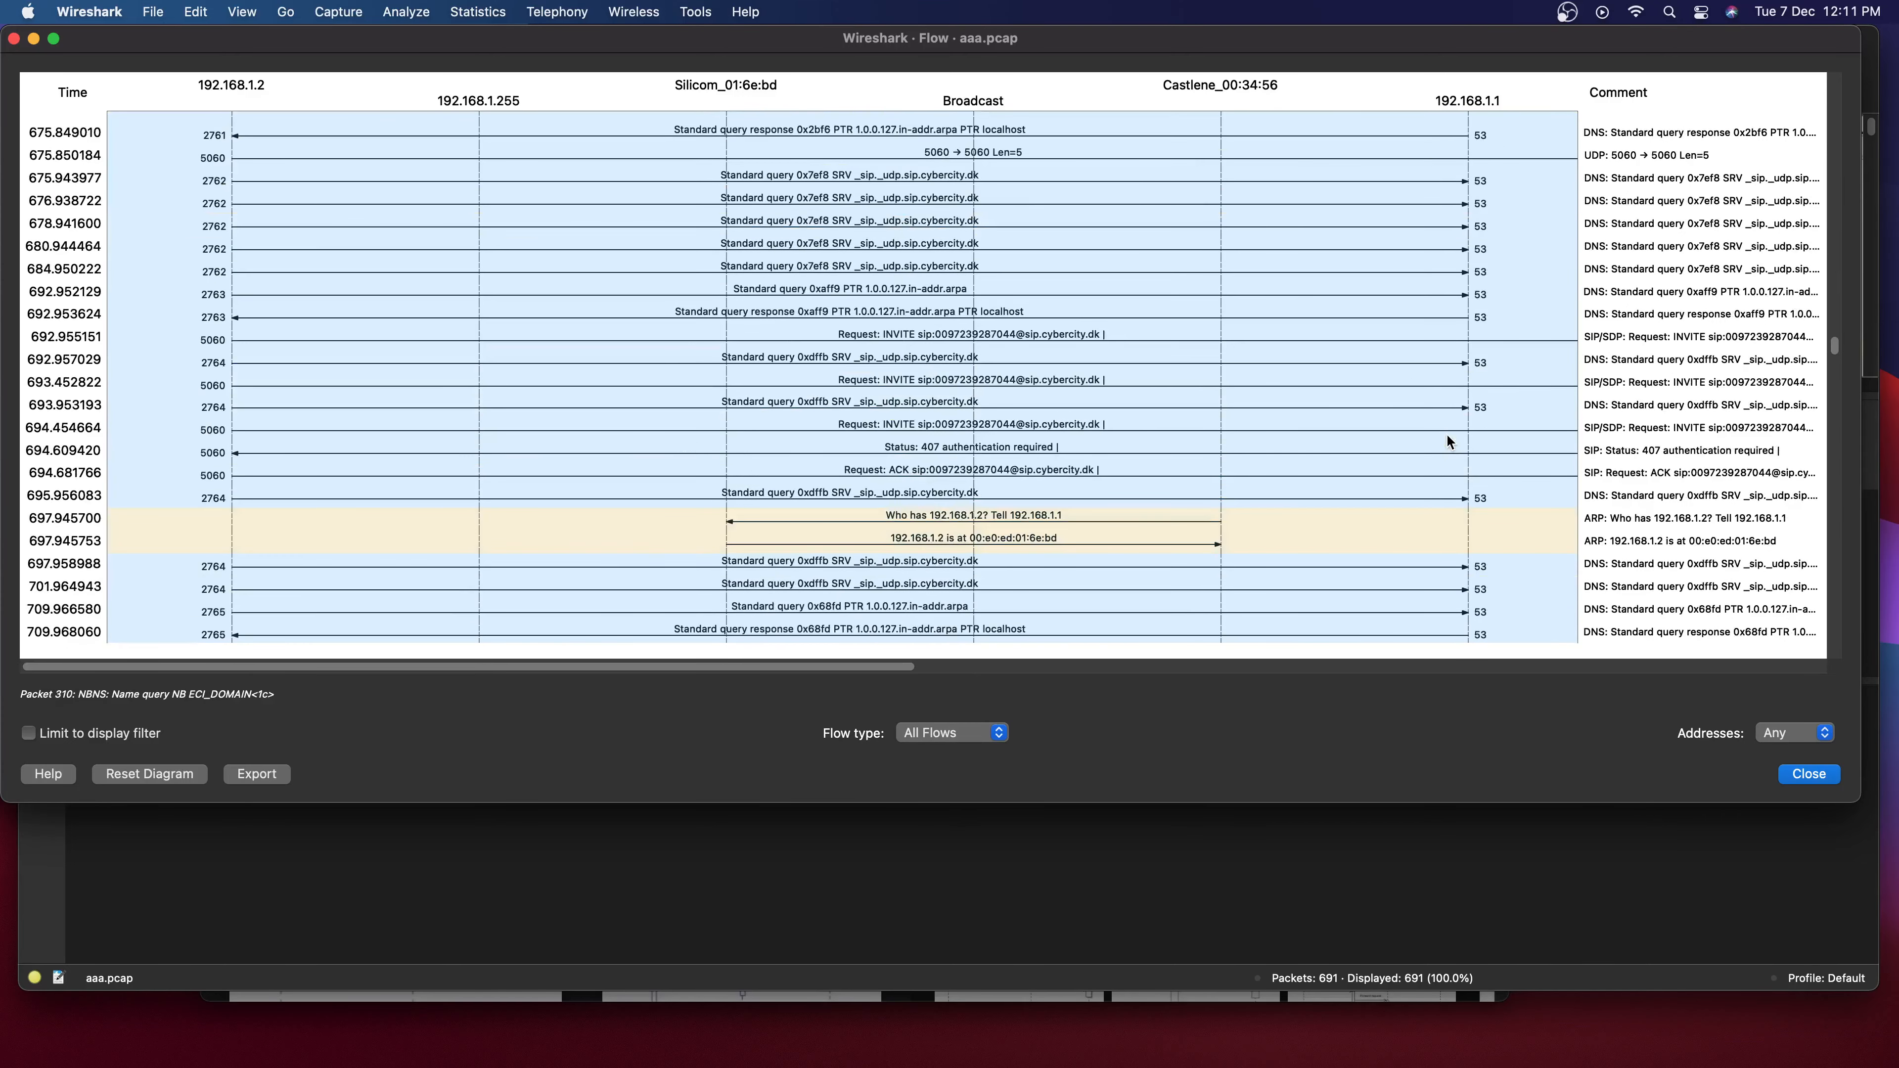
{"action": "scroll", "coordinate": [1446, 442], "scroll_direction": "down", "scroll_amount": 10}
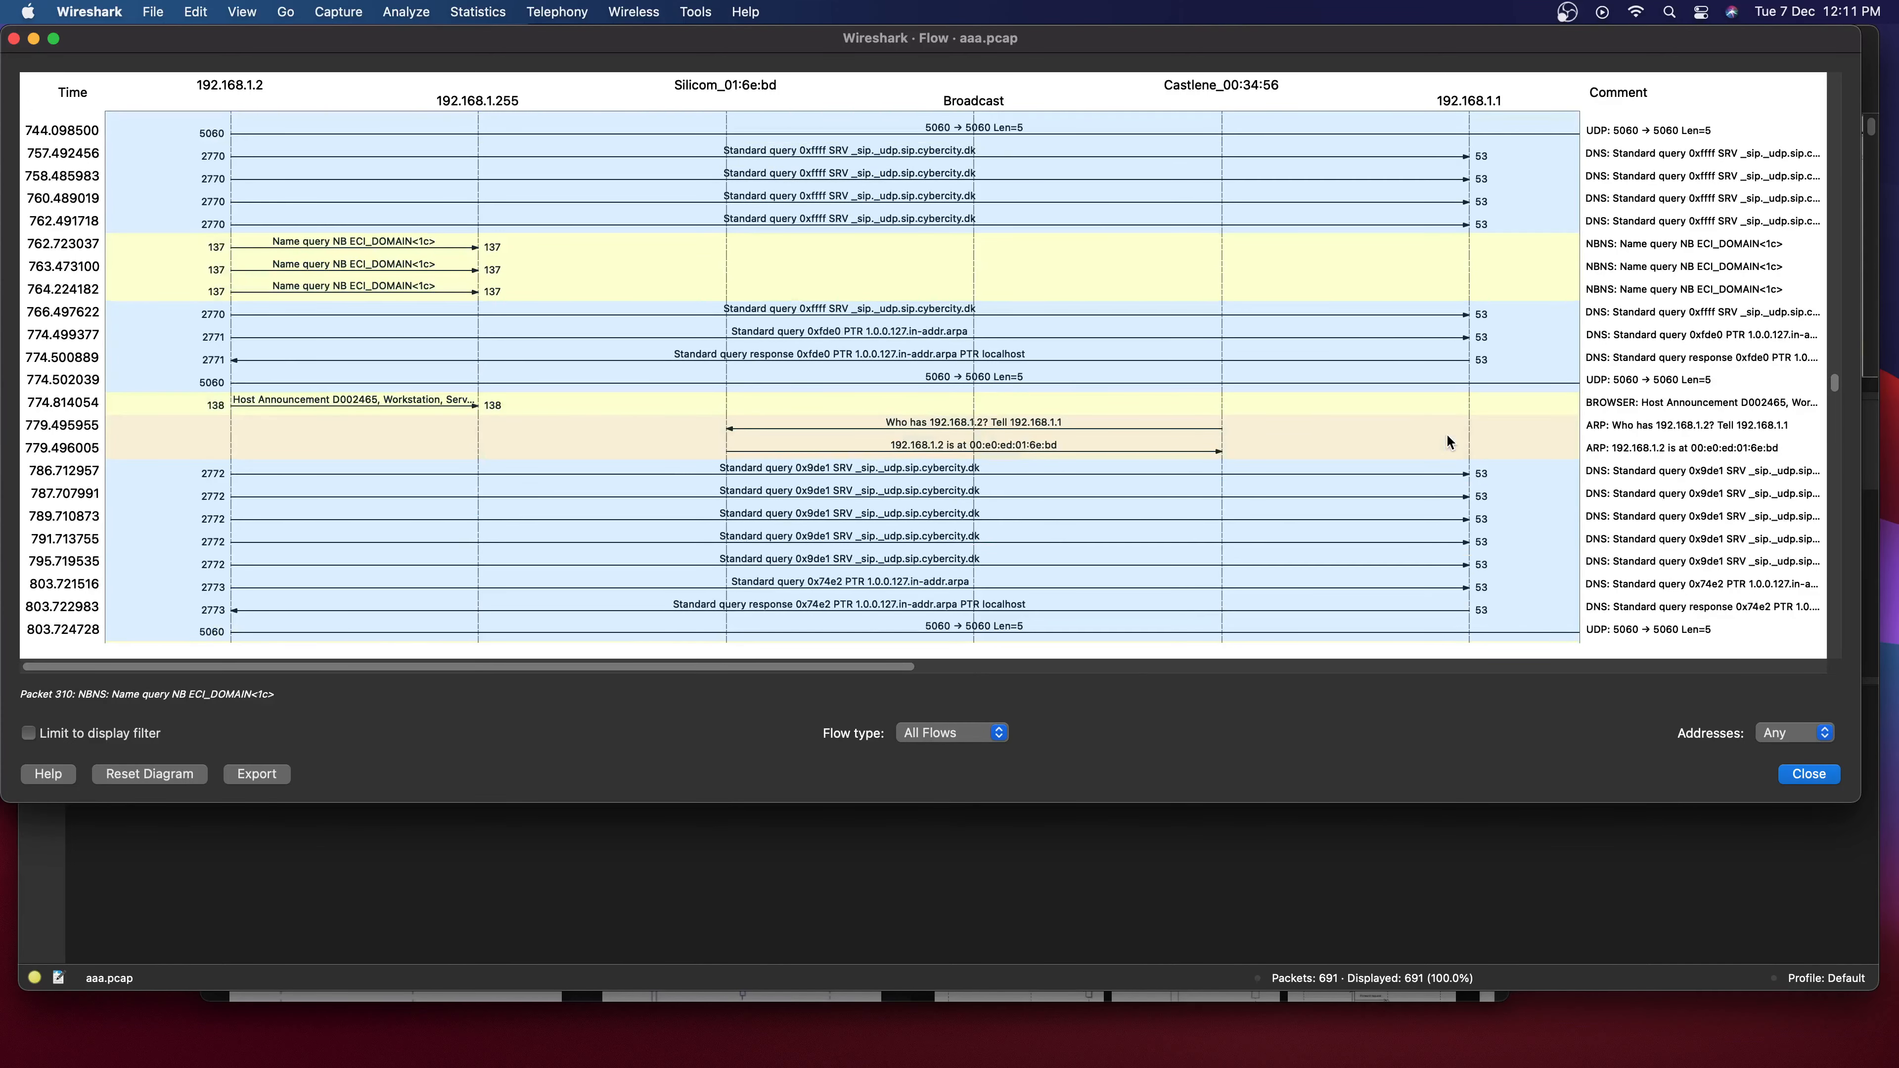
{"action": "scroll", "coordinate": [1446, 441], "scroll_direction": "down", "scroll_amount": 10}
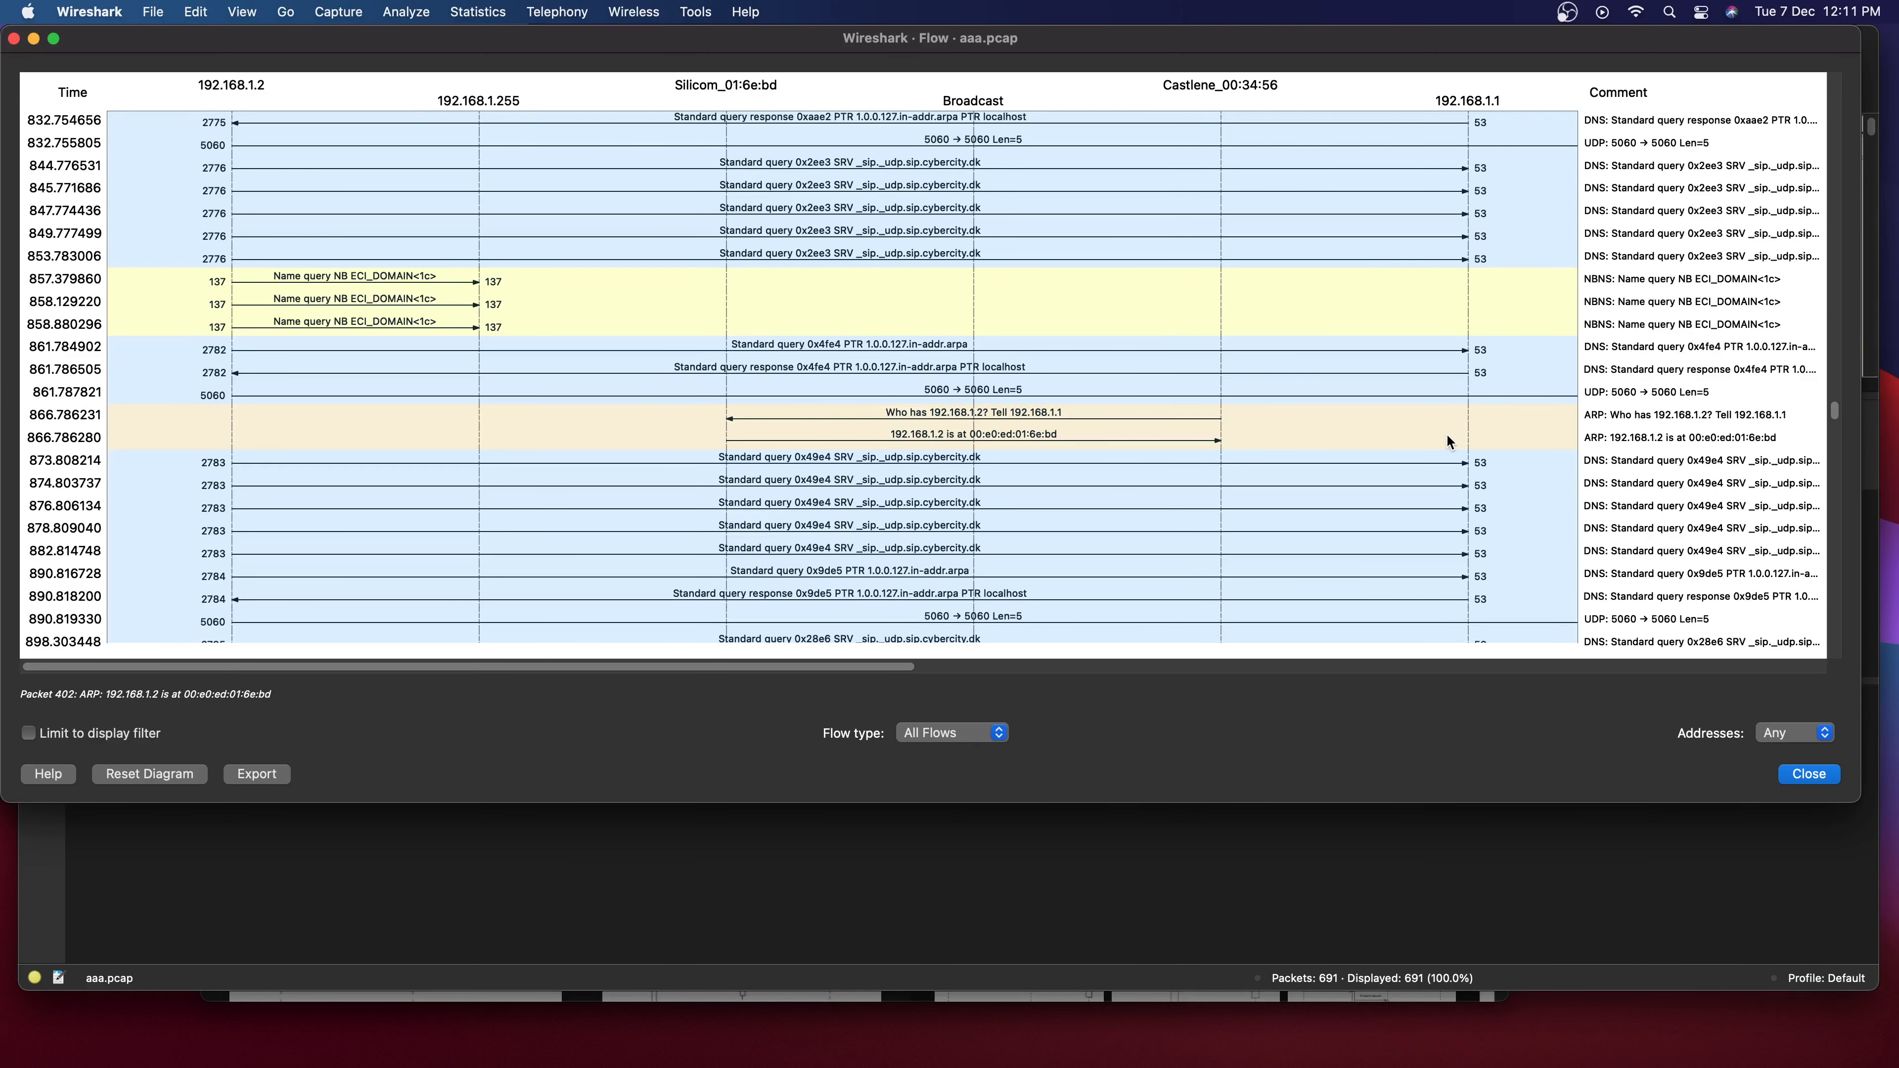
{"action": "left_click", "coordinate": [1809, 775]}
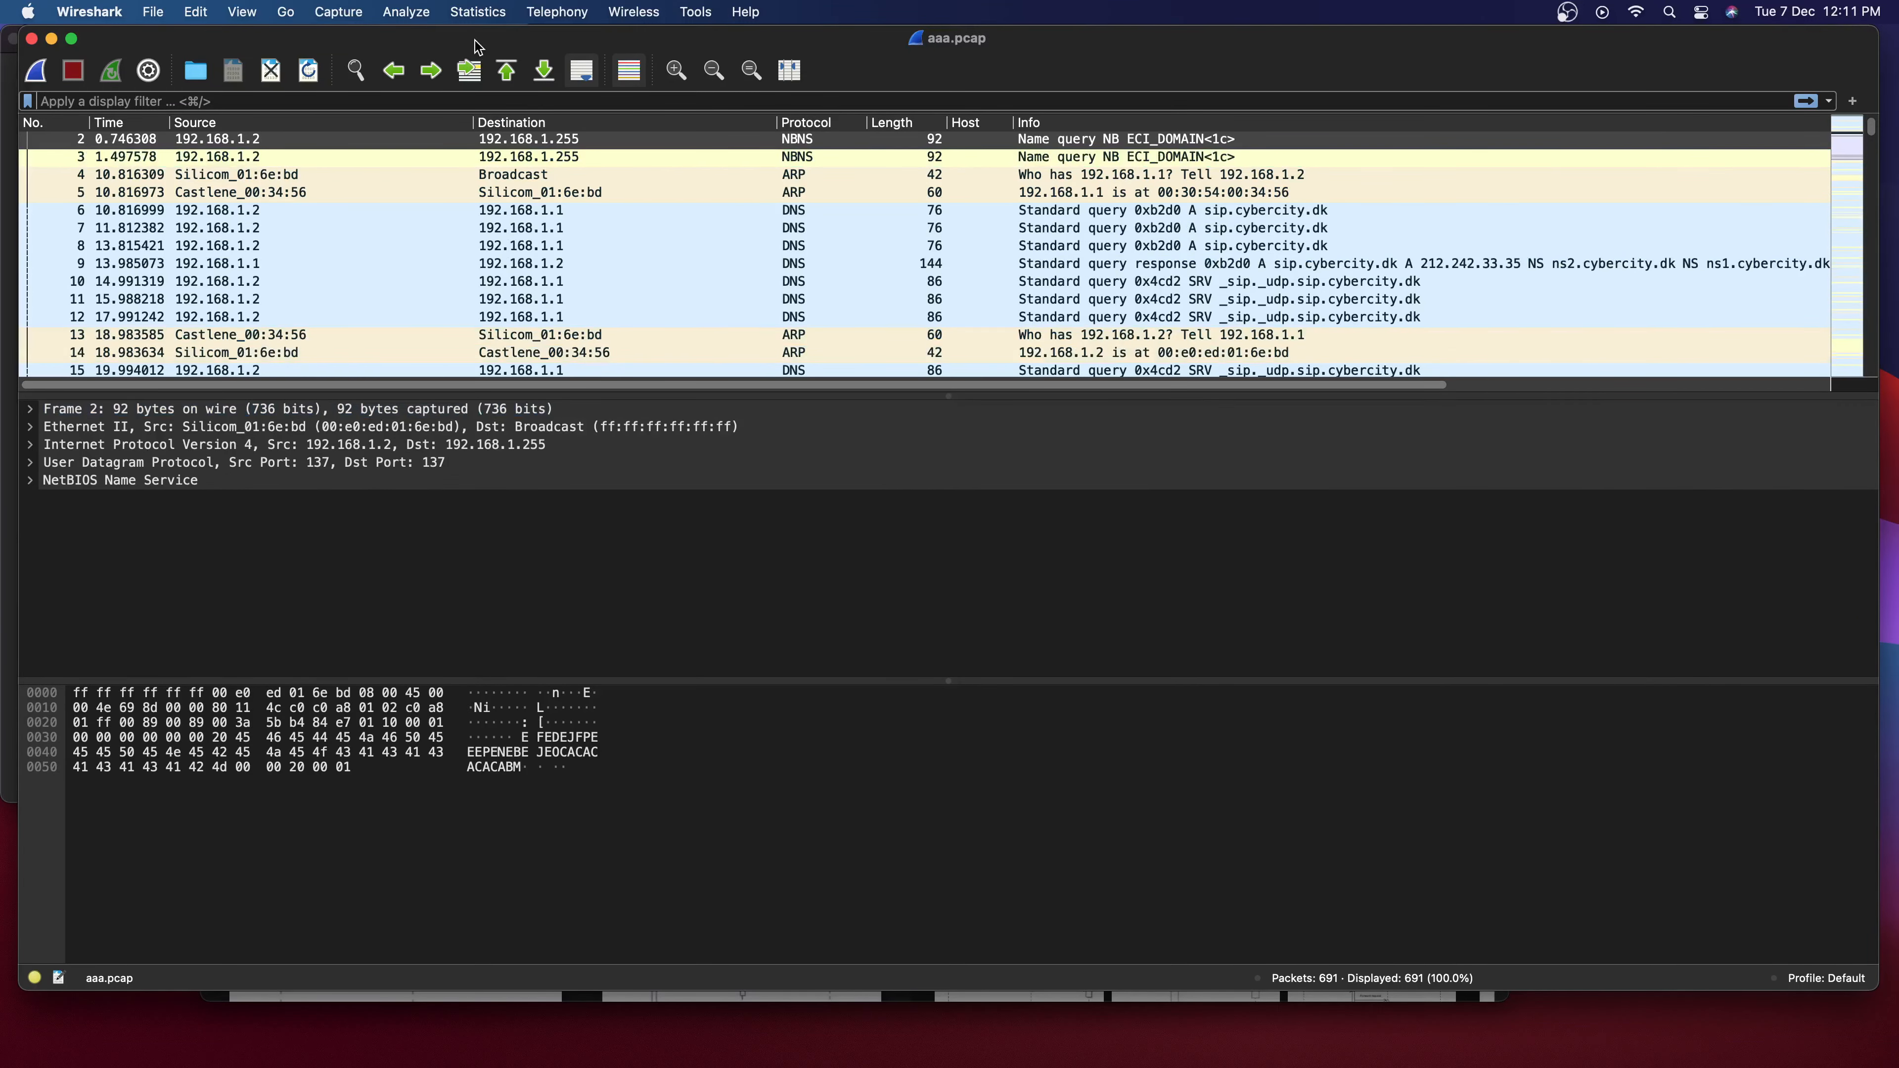
Bring up the Flow Graph for all flows once more and close it to return to the packet list.
{"action": "left_click", "coordinate": [419, 12]}
{"action": "mouse_move", "coordinate": [478, 12]}
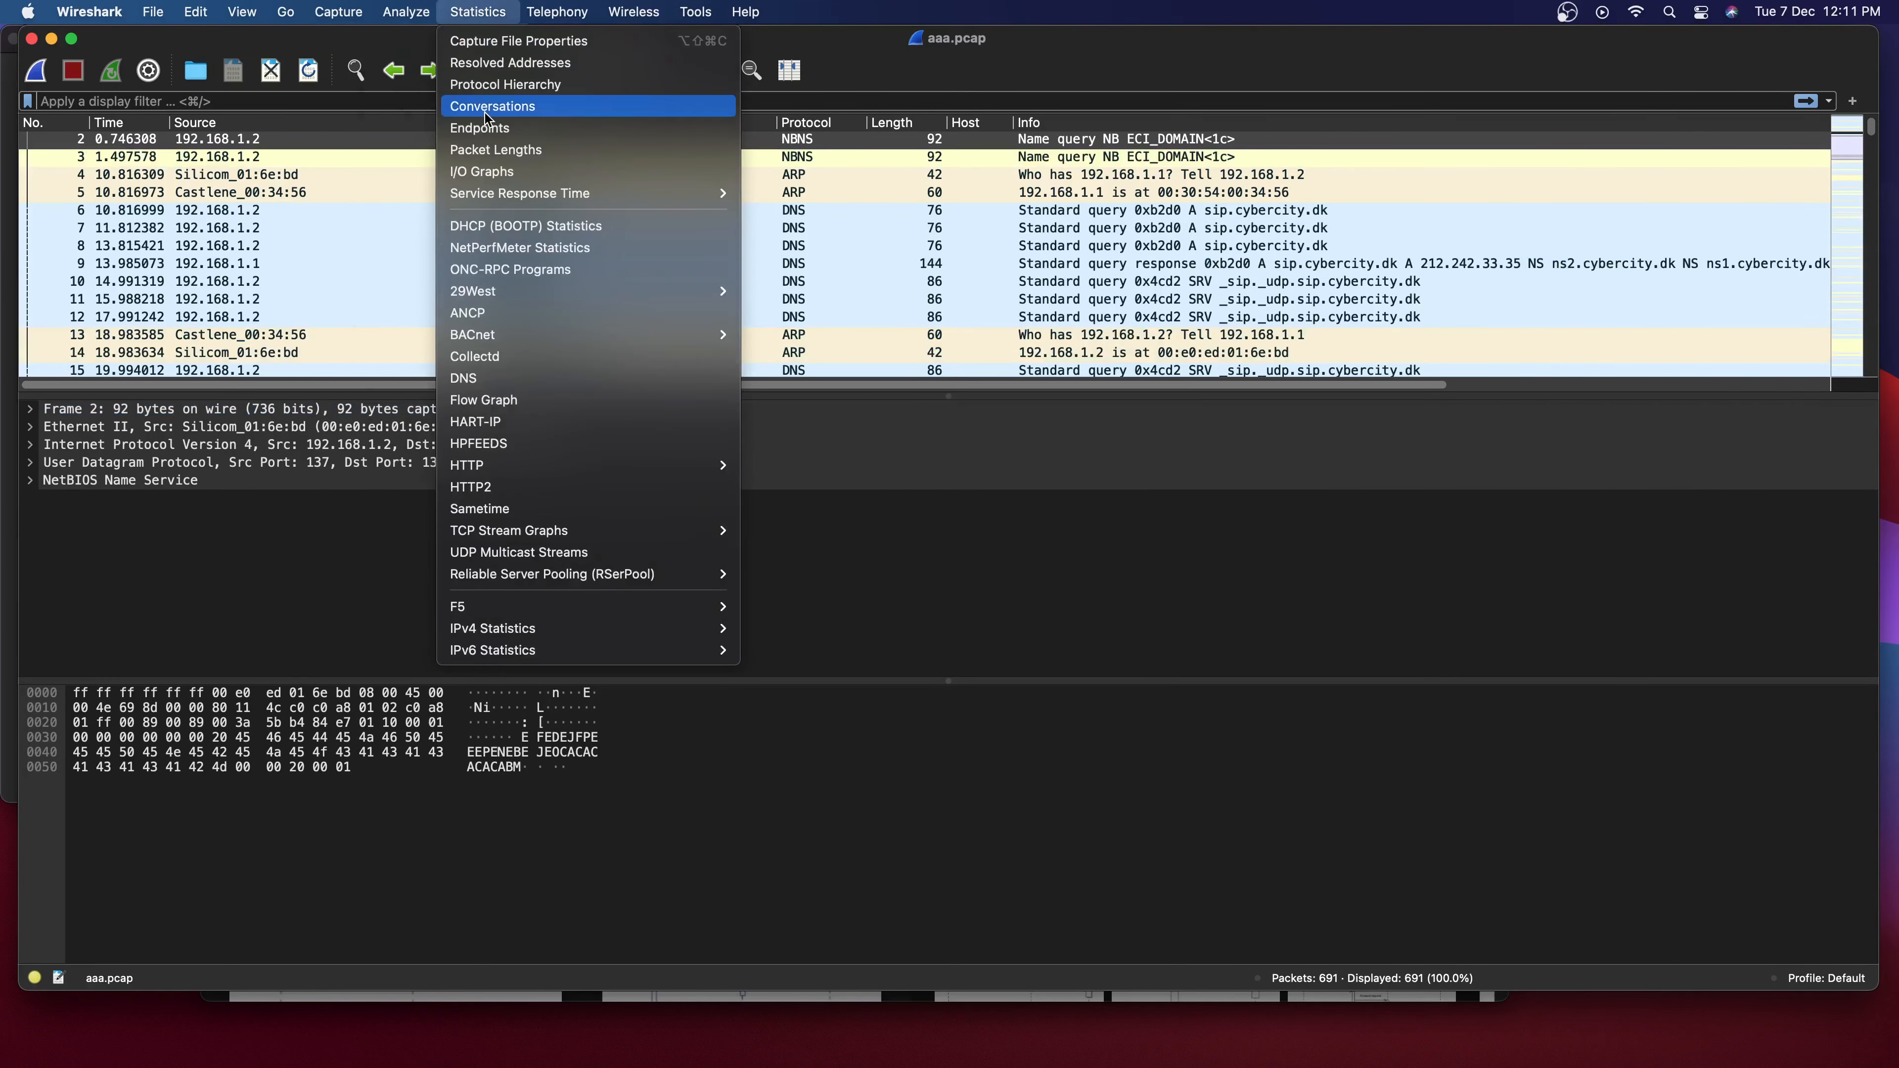
{"action": "mouse_move", "coordinate": [534, 467]}
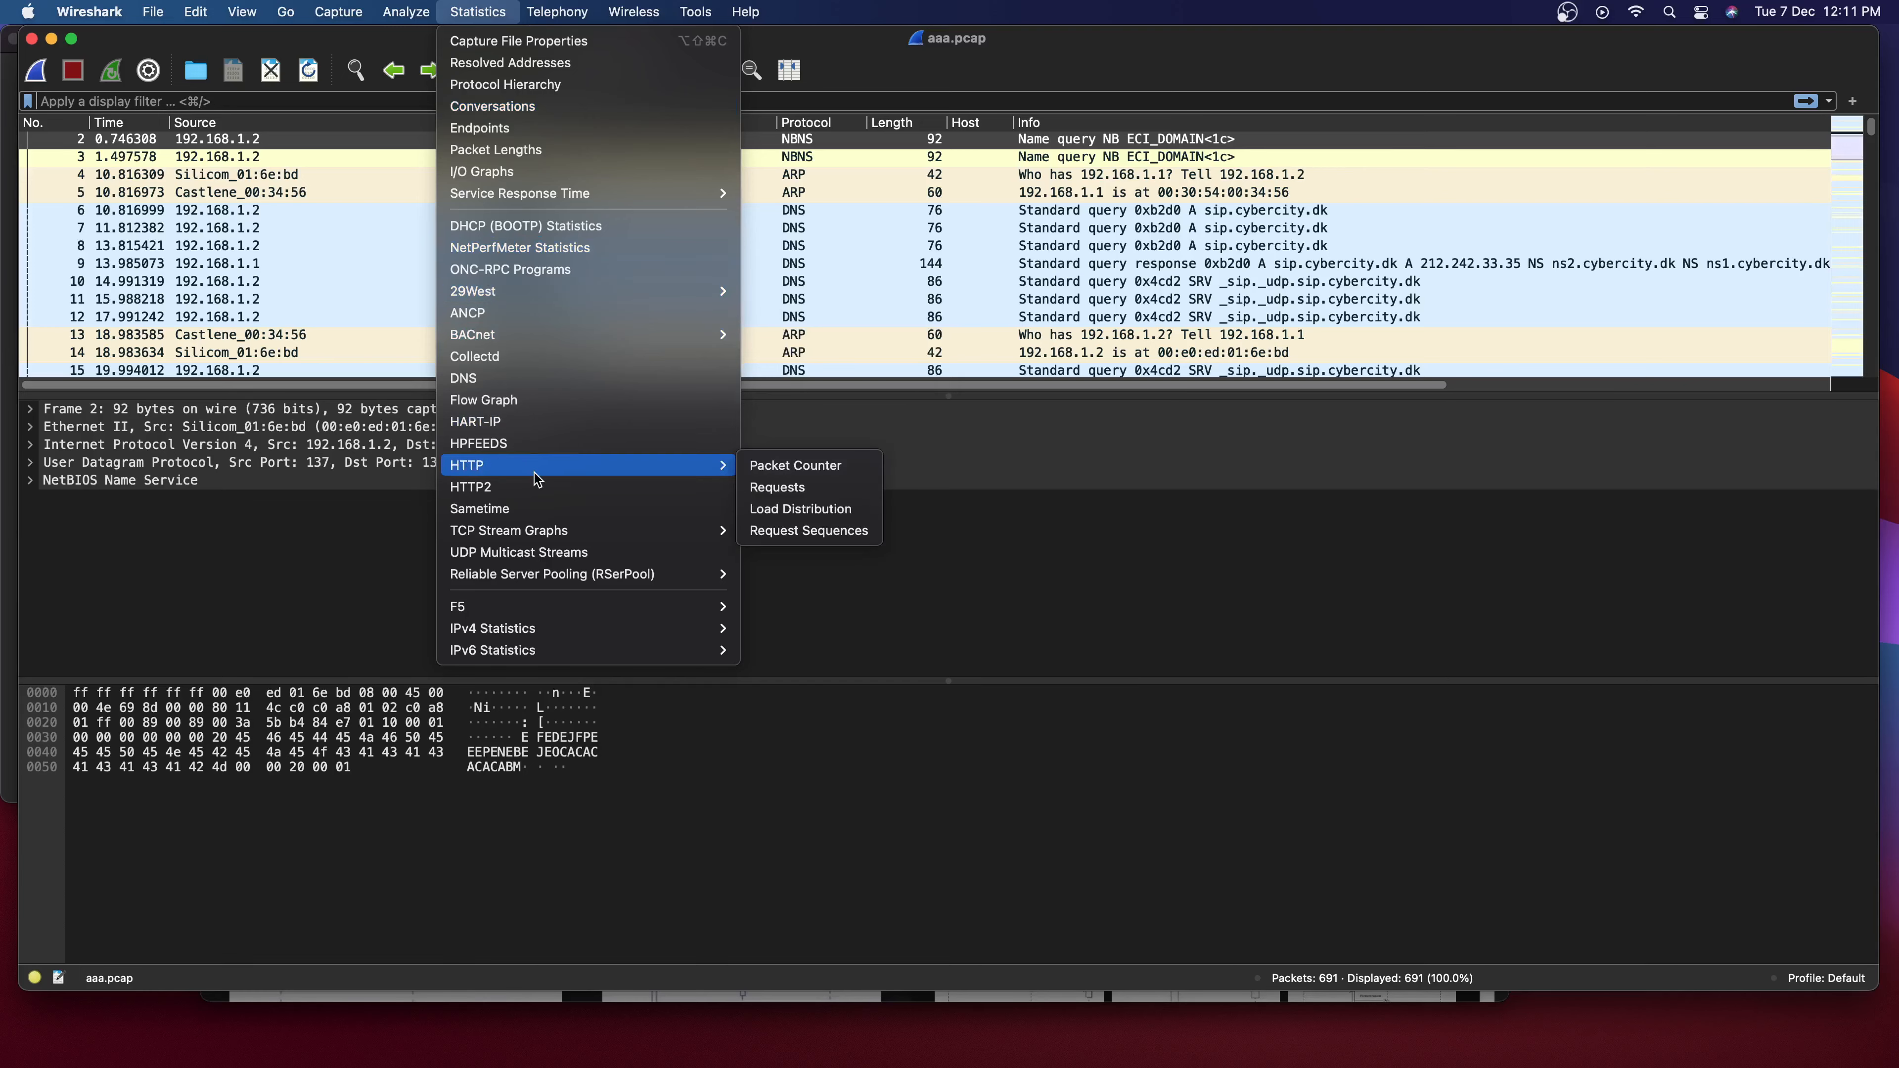
{"action": "left_click", "coordinate": [523, 404]}
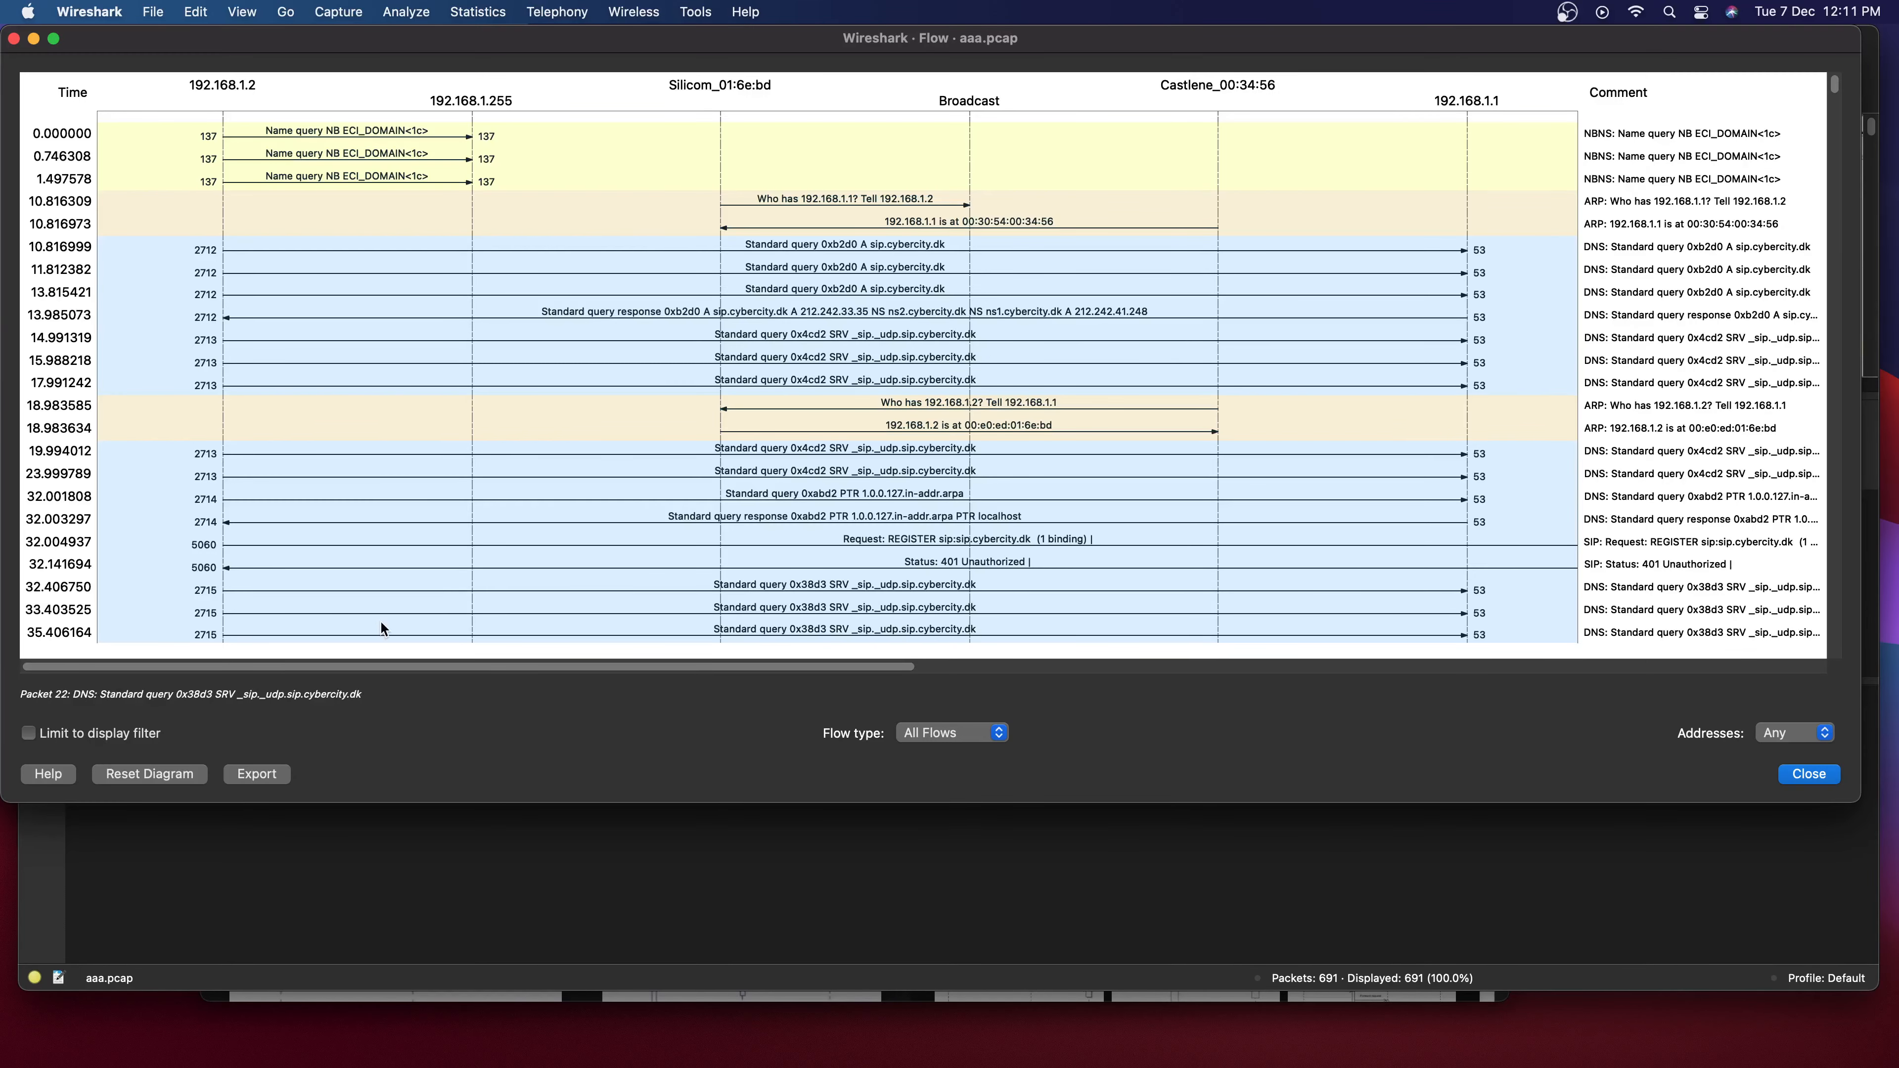
{"action": "left_click", "coordinate": [1809, 774]}
{"action": "left_click", "coordinate": [867, 358]}
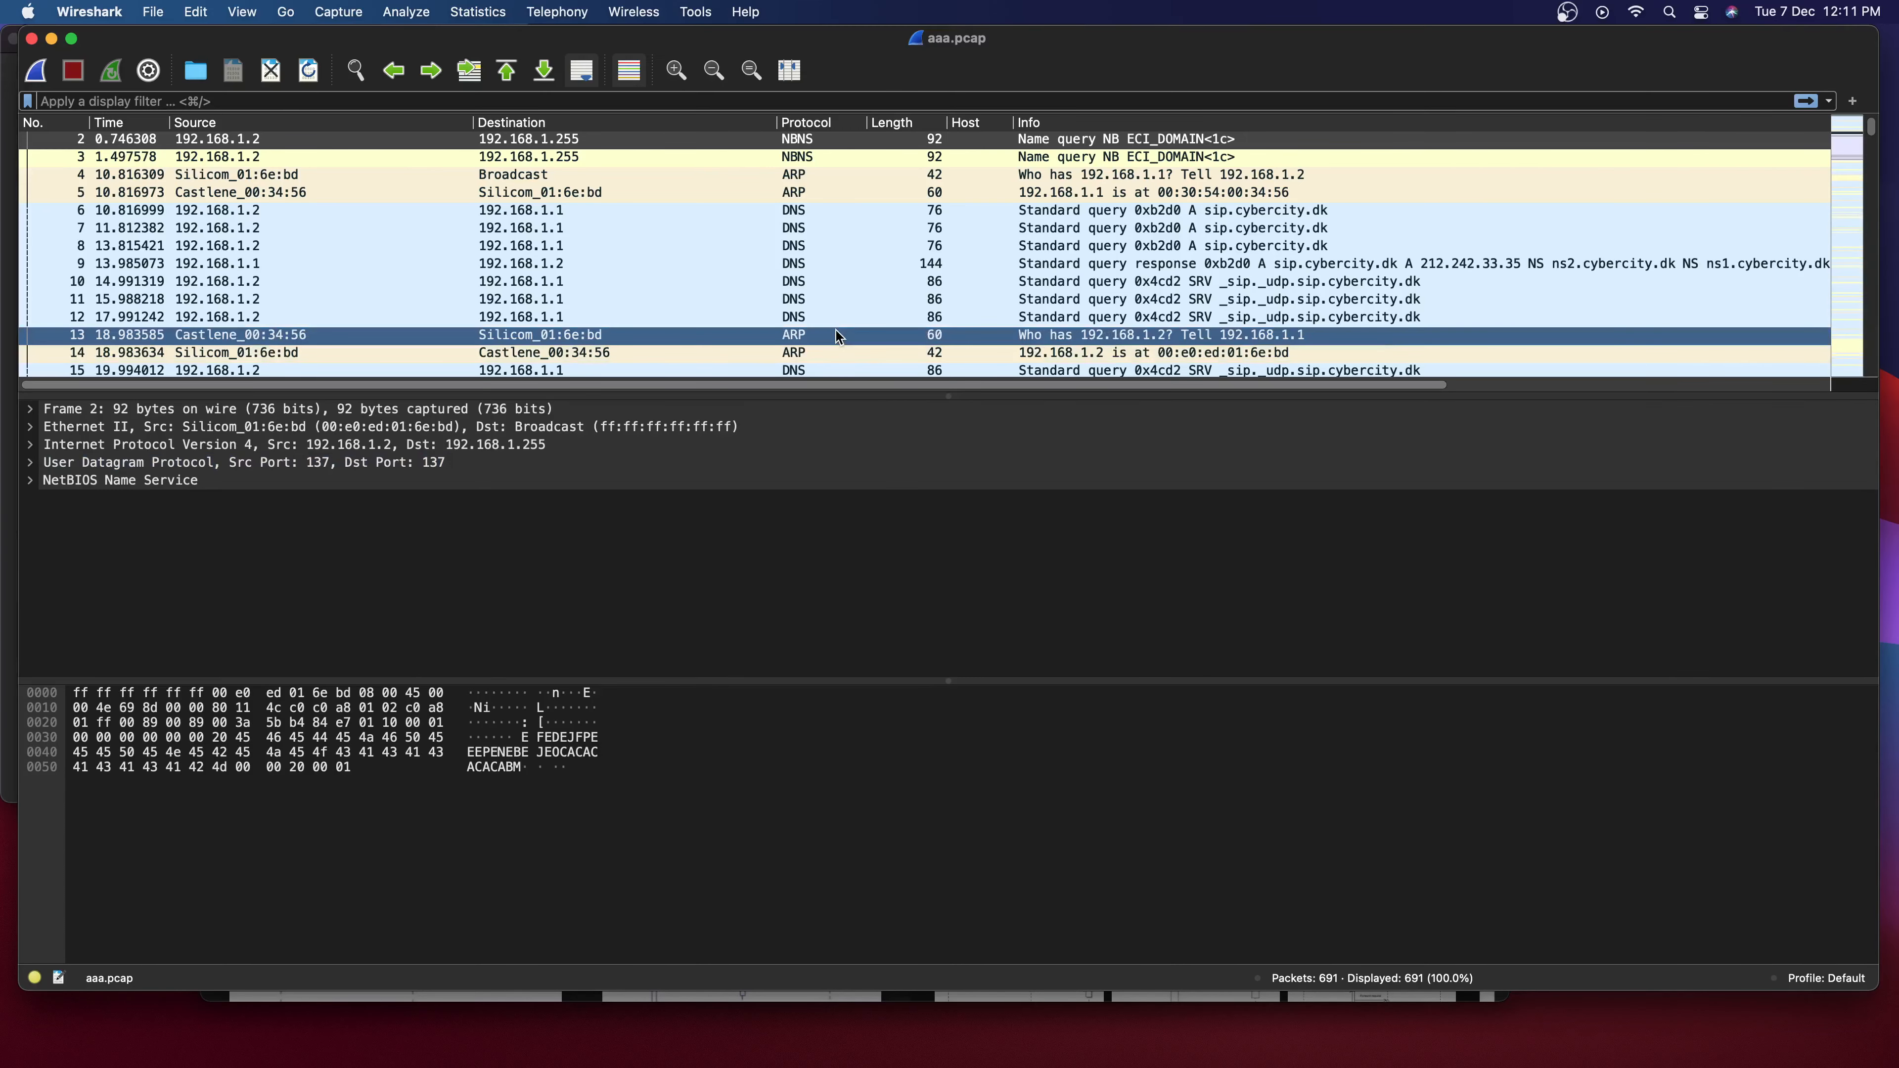
Filter the captured packets by the http protocol.
{"action": "left_click", "coordinate": [413, 101]}
{"action": "type", "text": "http"}
{"action": "key", "text": "Return"}
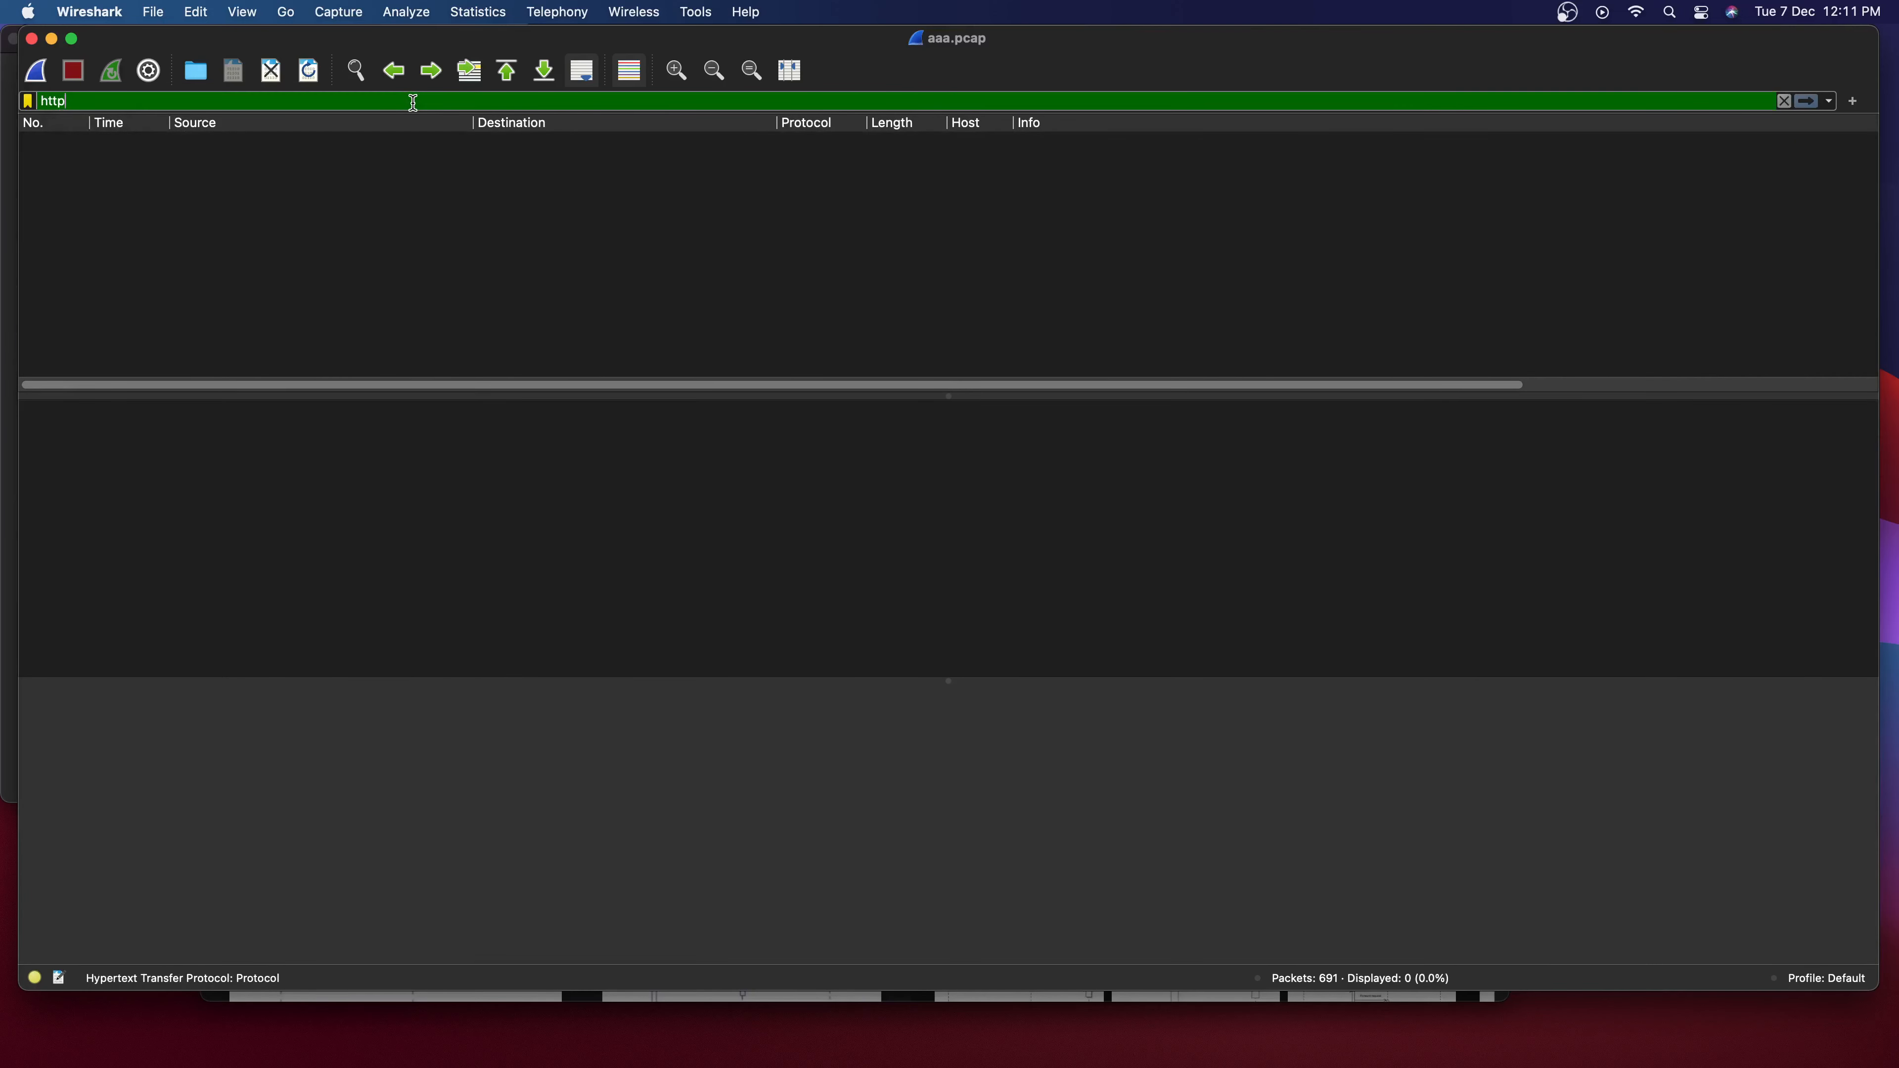
Change the display filter to sip and skim the REGISTER and INVITE packets.
{"action": "key", "text": "super+a"}
{"action": "type", "text": "sip"}
{"action": "key", "text": "Return"}
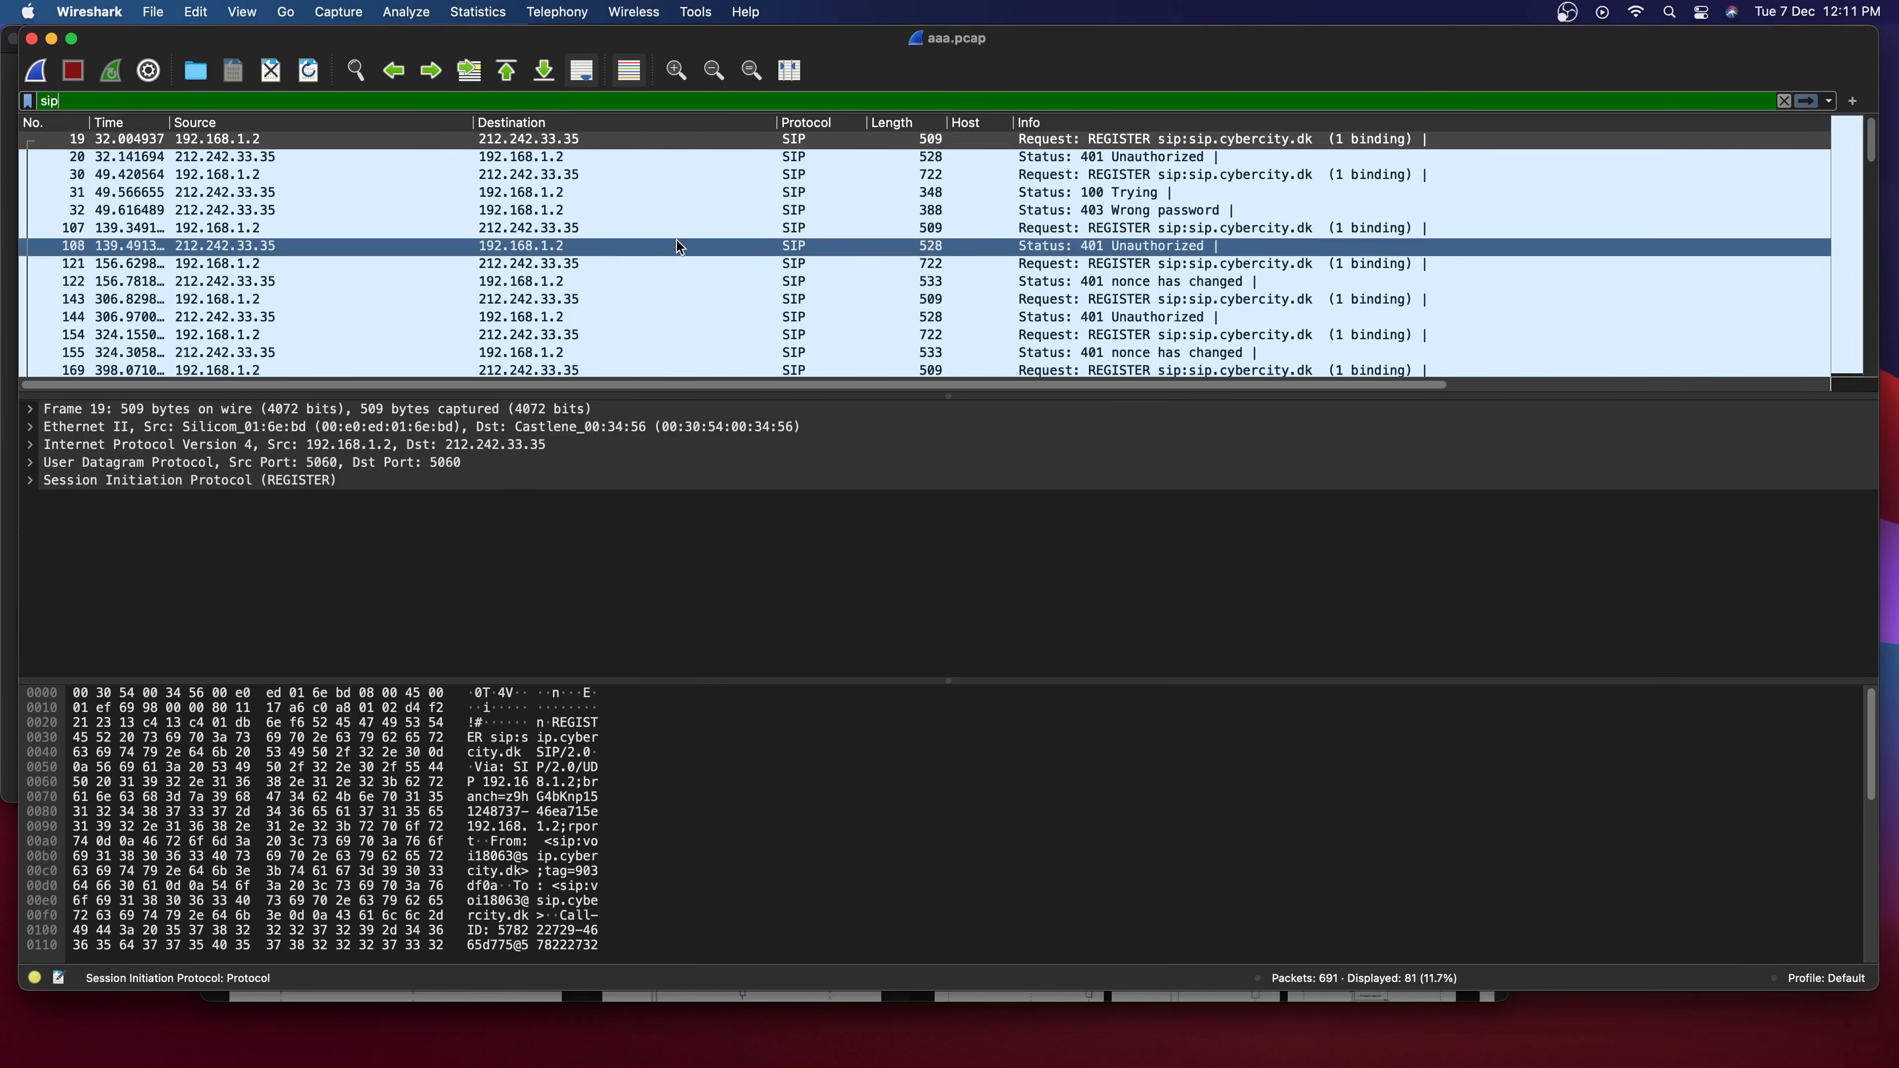
{"action": "scroll", "coordinate": [679, 238], "scroll_direction": "down", "scroll_amount": 15}
{"action": "scroll", "coordinate": [680, 235], "scroll_direction": "up", "scroll_amount": 12}
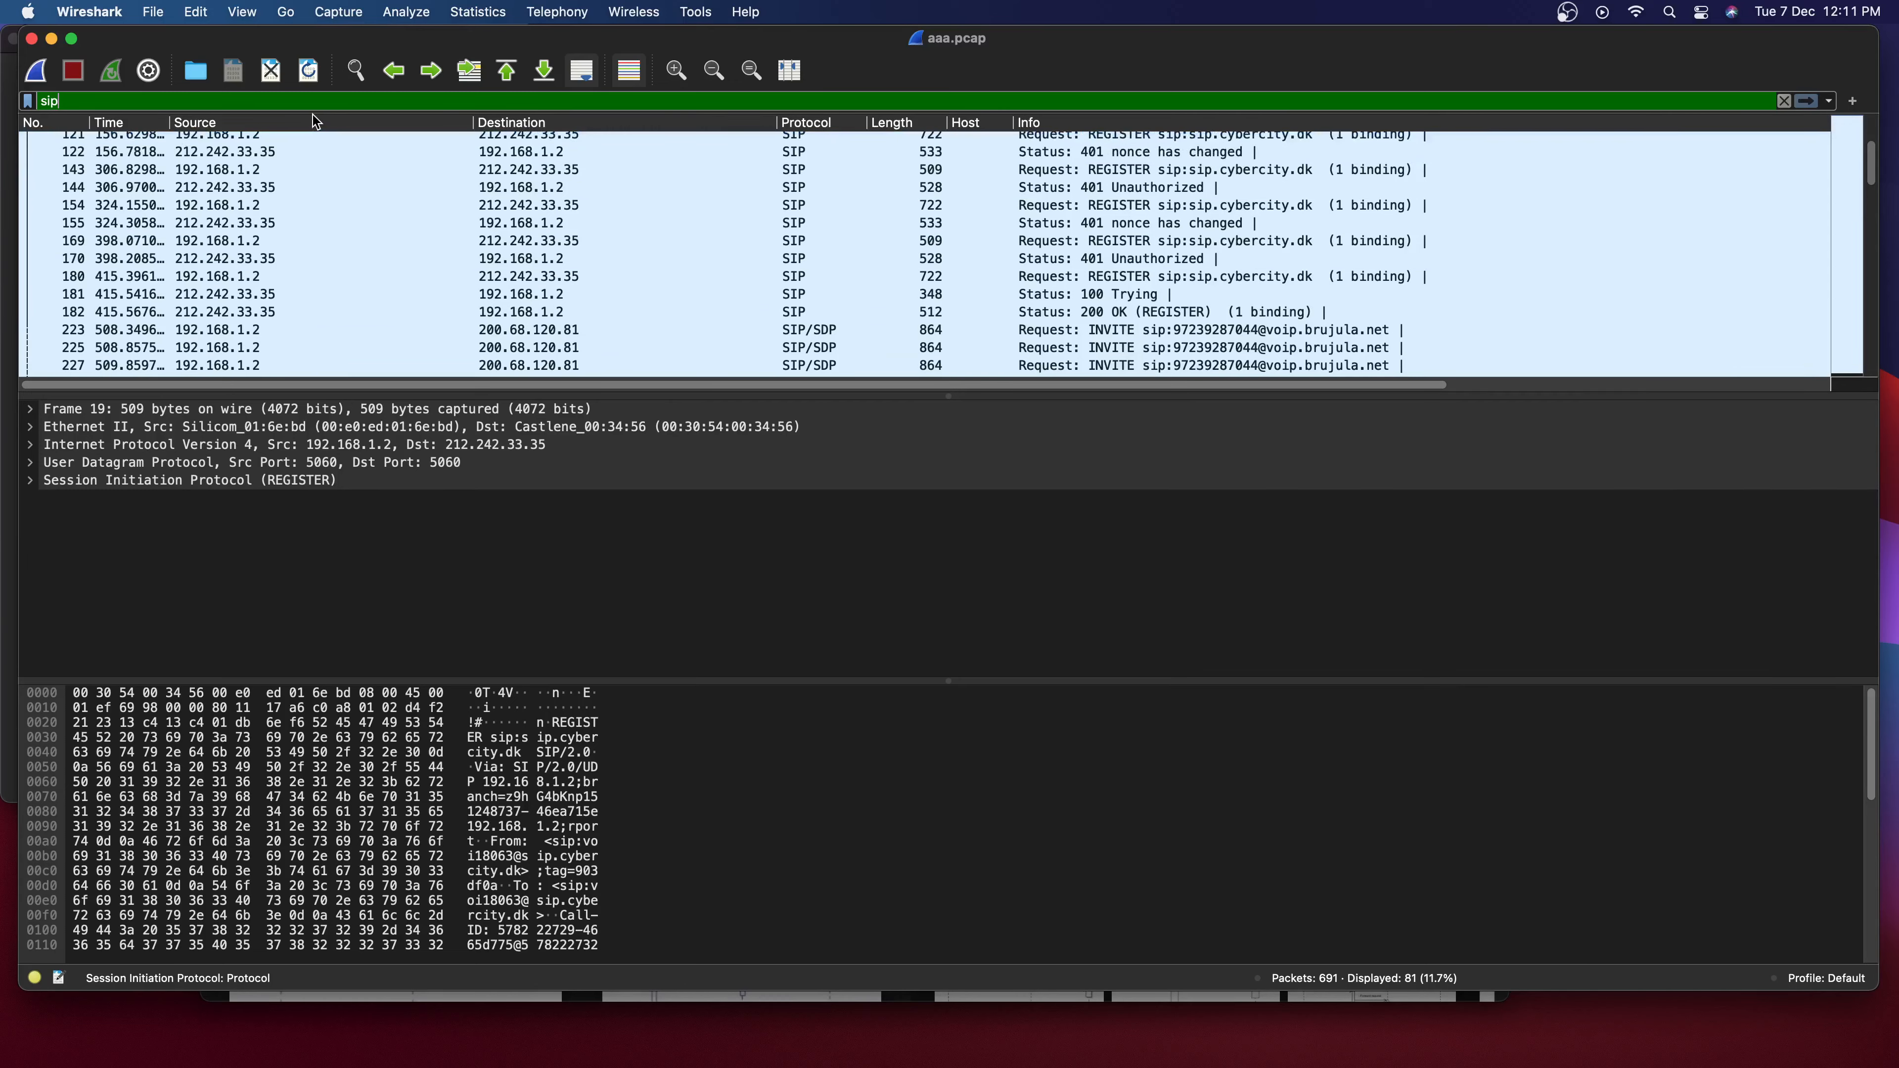
Review the filtered SIP and SIP/SDP packets down to packet 650, and open the SIP Flows.
{"action": "left_click", "coordinate": [802, 150]}
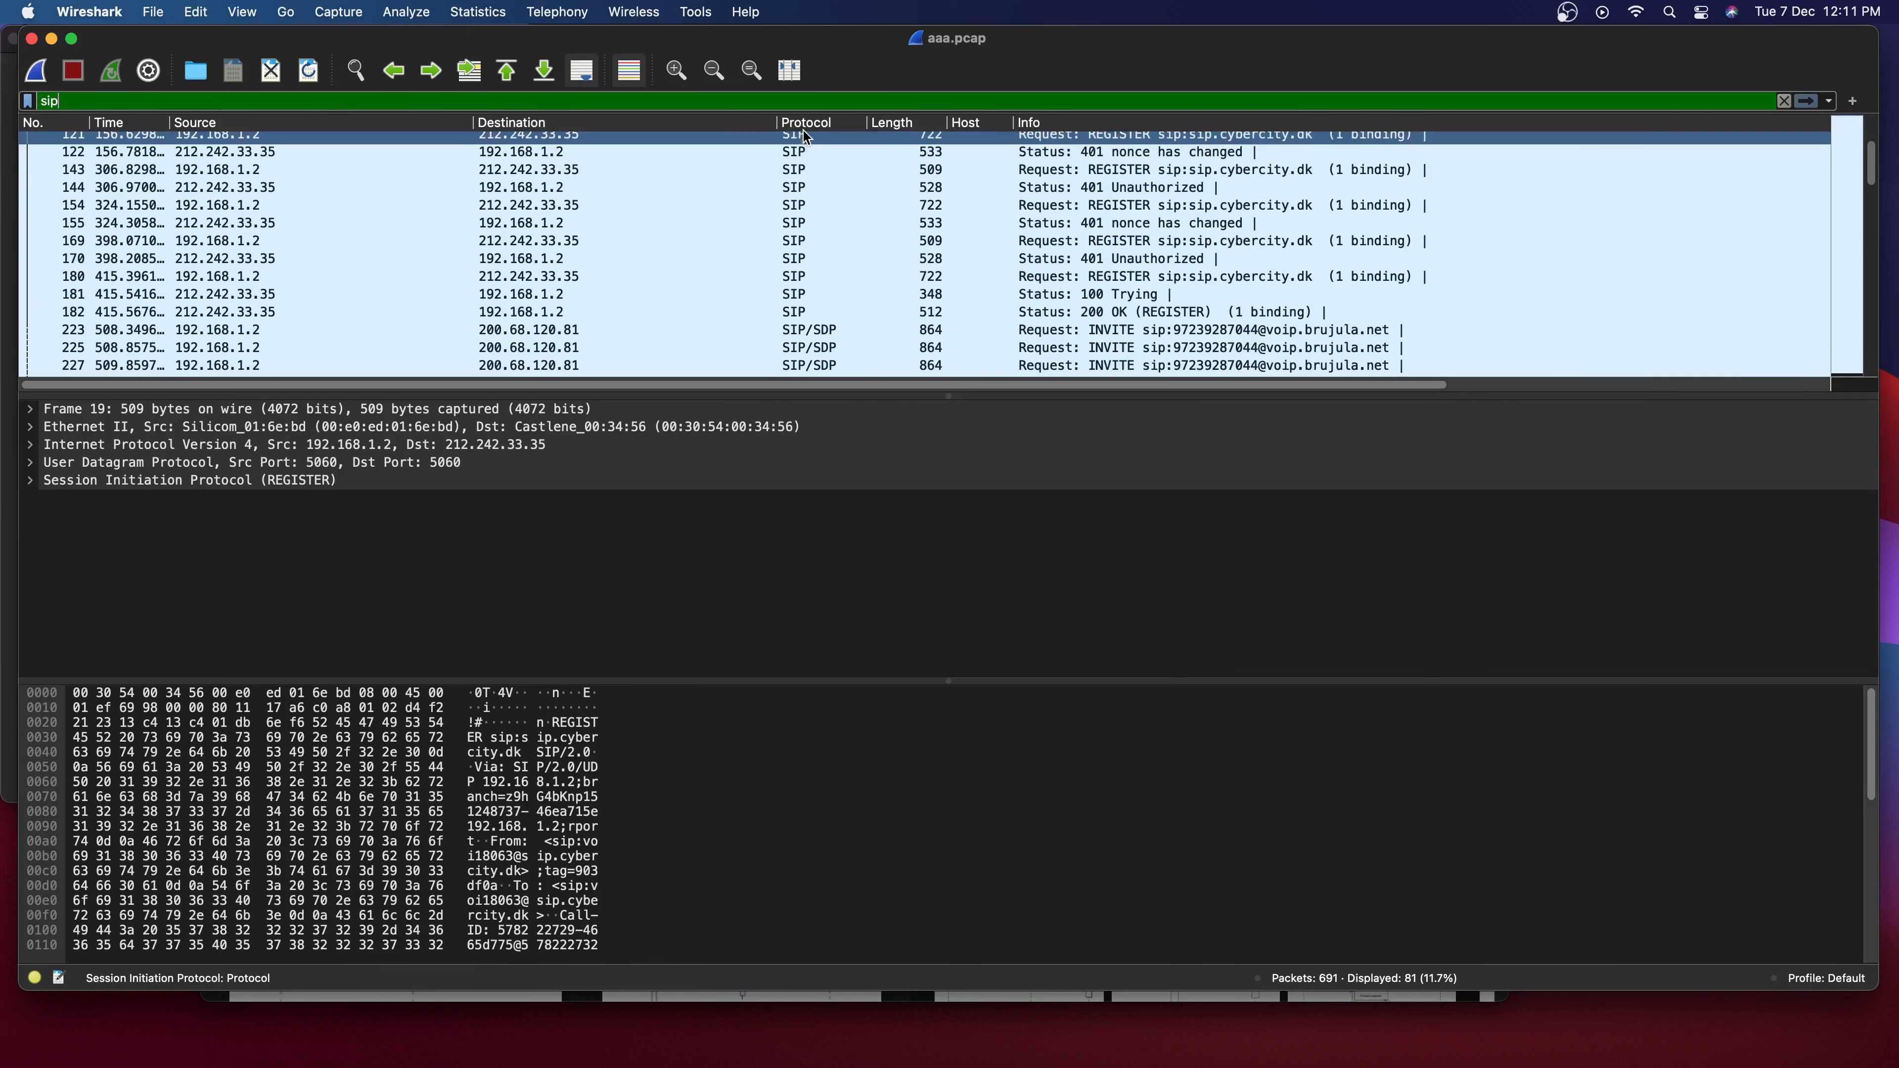
{"action": "scroll", "coordinate": [838, 315], "scroll_direction": "down", "scroll_amount": 13}
{"action": "scroll", "coordinate": [838, 321], "scroll_direction": "down", "scroll_amount": 5}
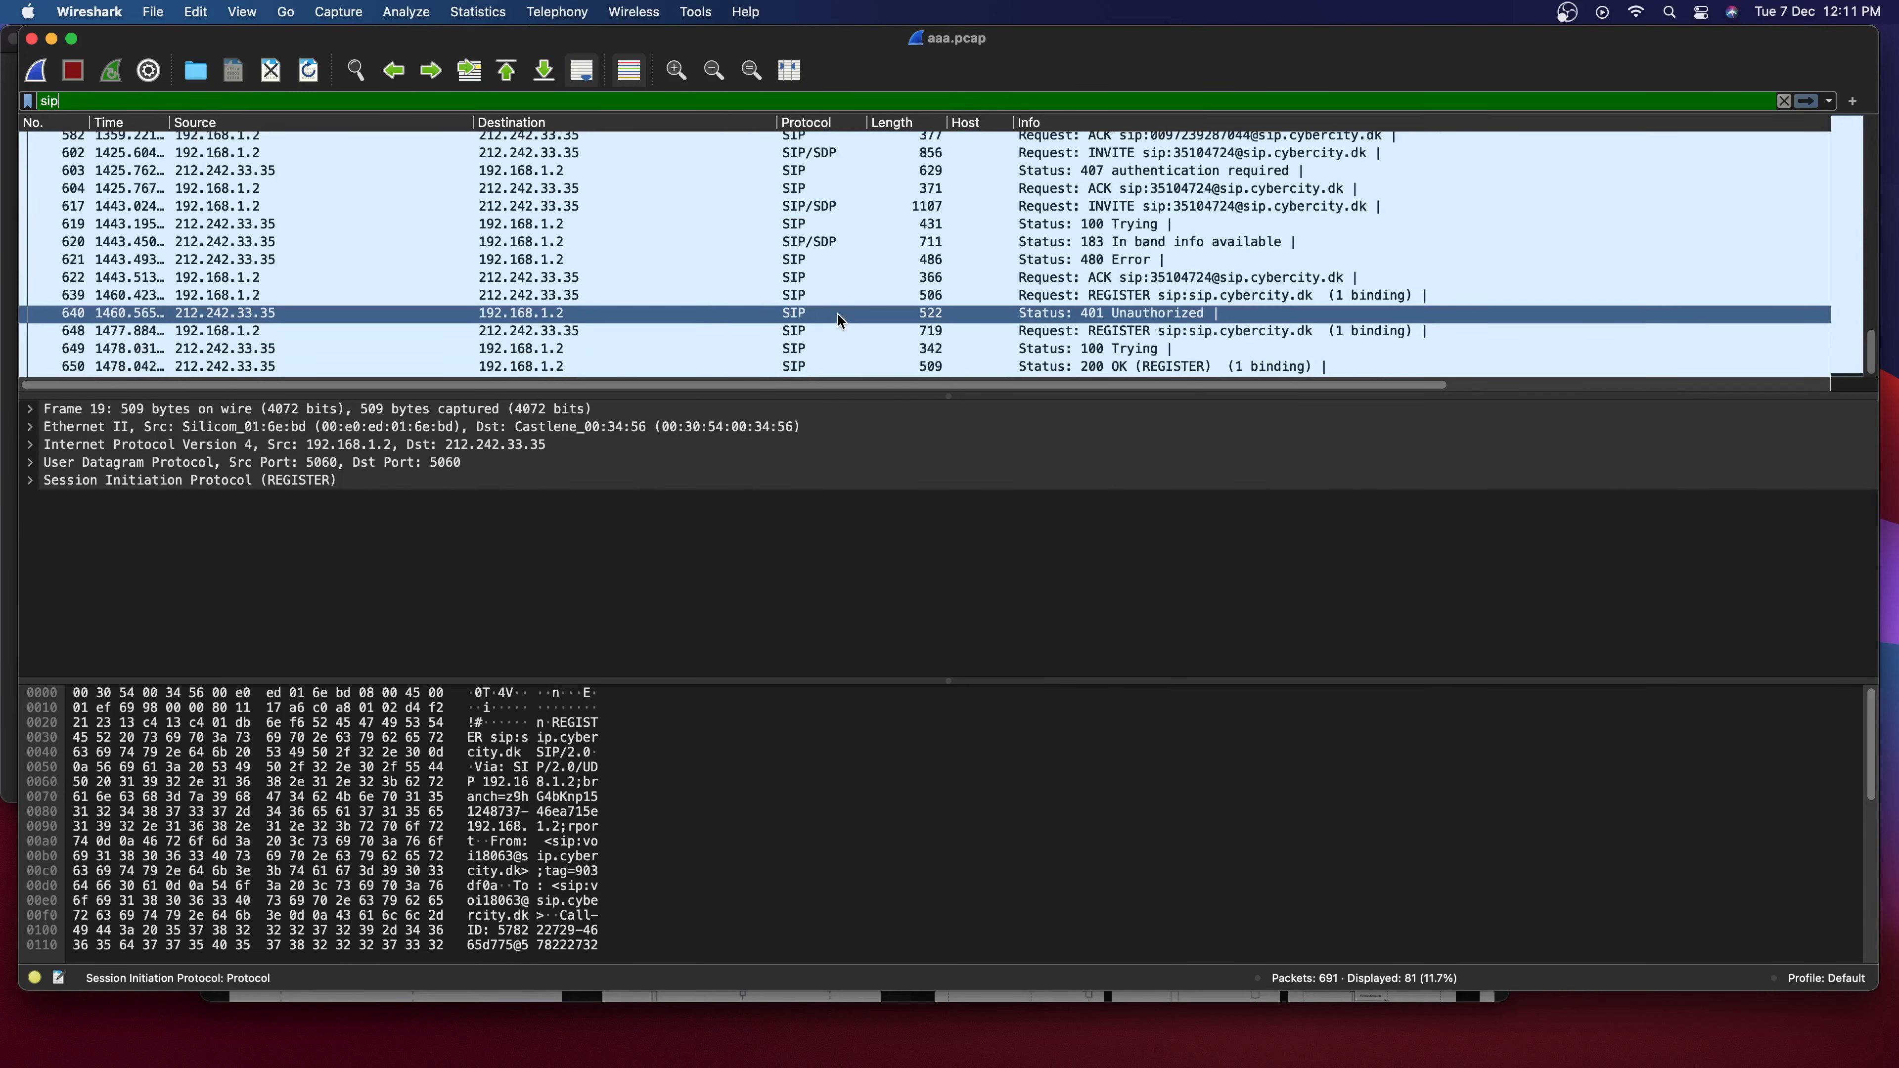
{"action": "left_click", "coordinate": [577, 209]}
{"action": "scroll", "coordinate": [577, 213], "scroll_direction": "up", "scroll_amount": 15}
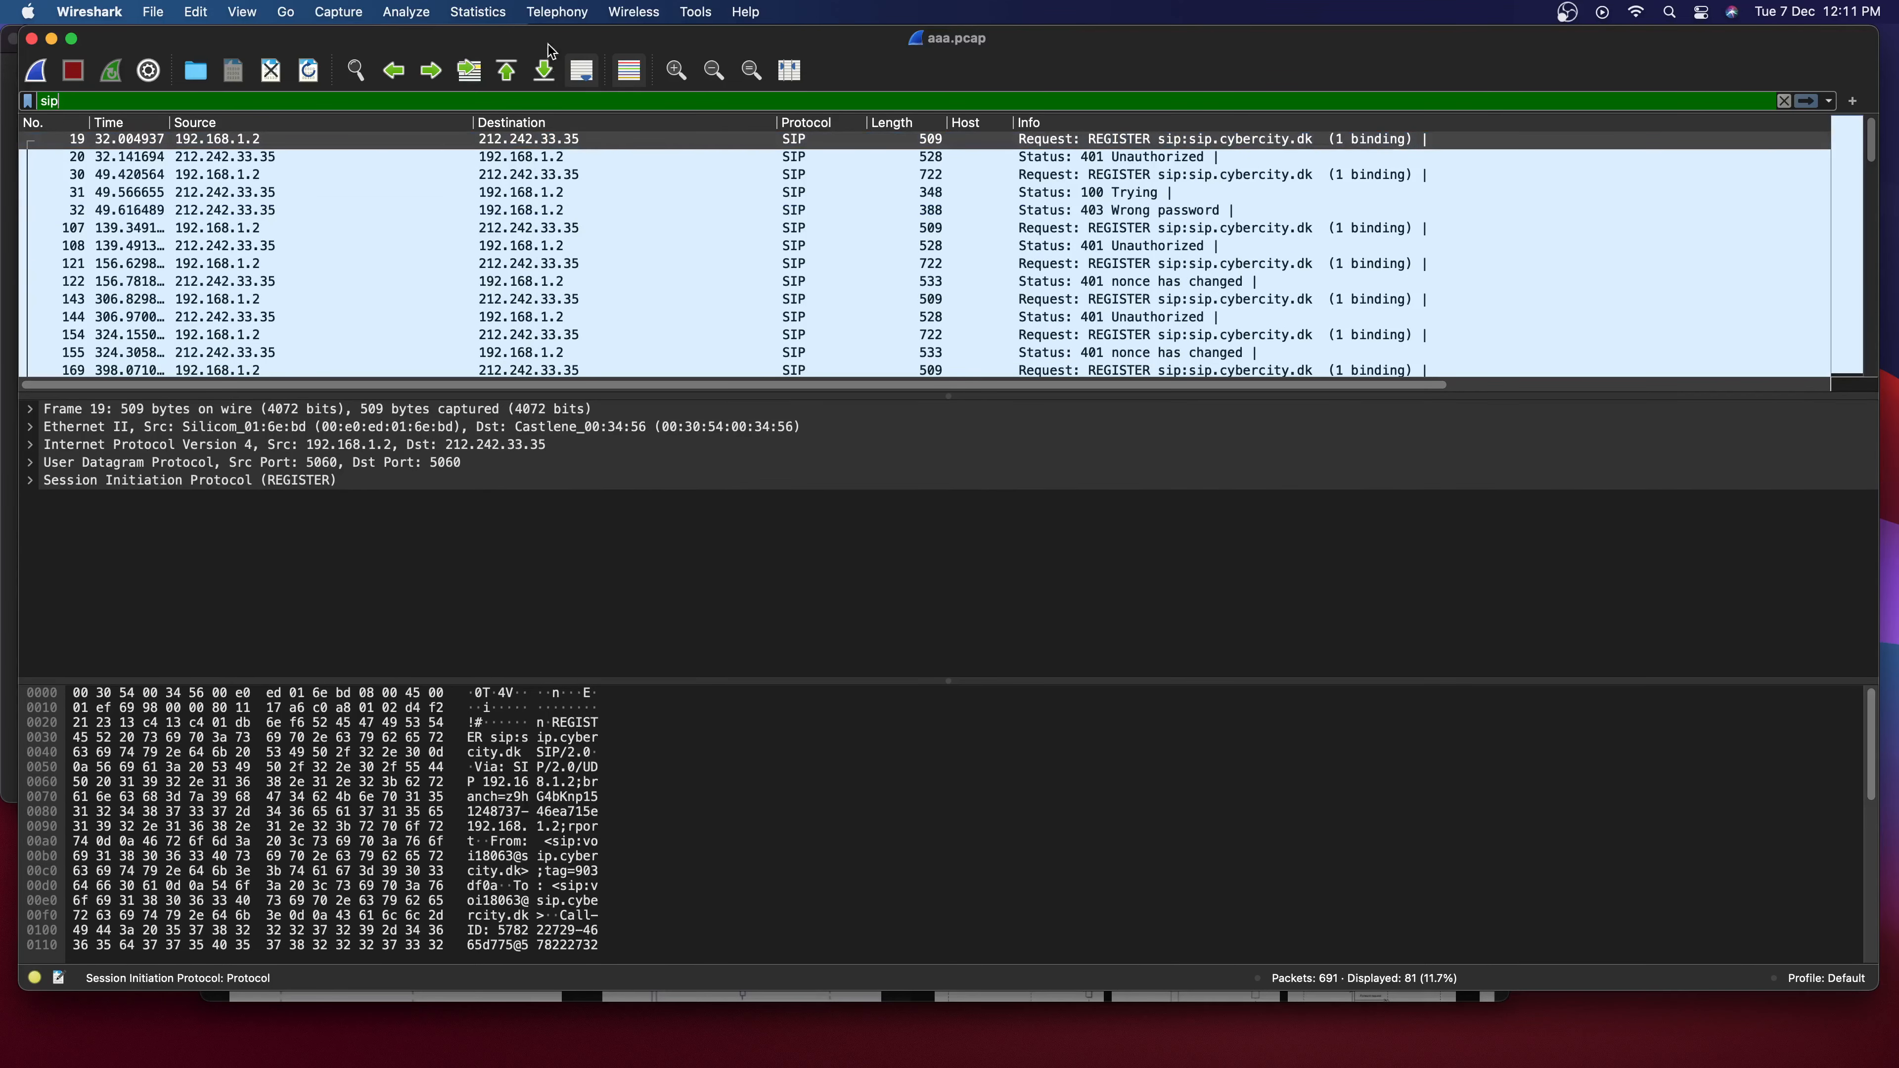
{"action": "left_click", "coordinate": [557, 13]}
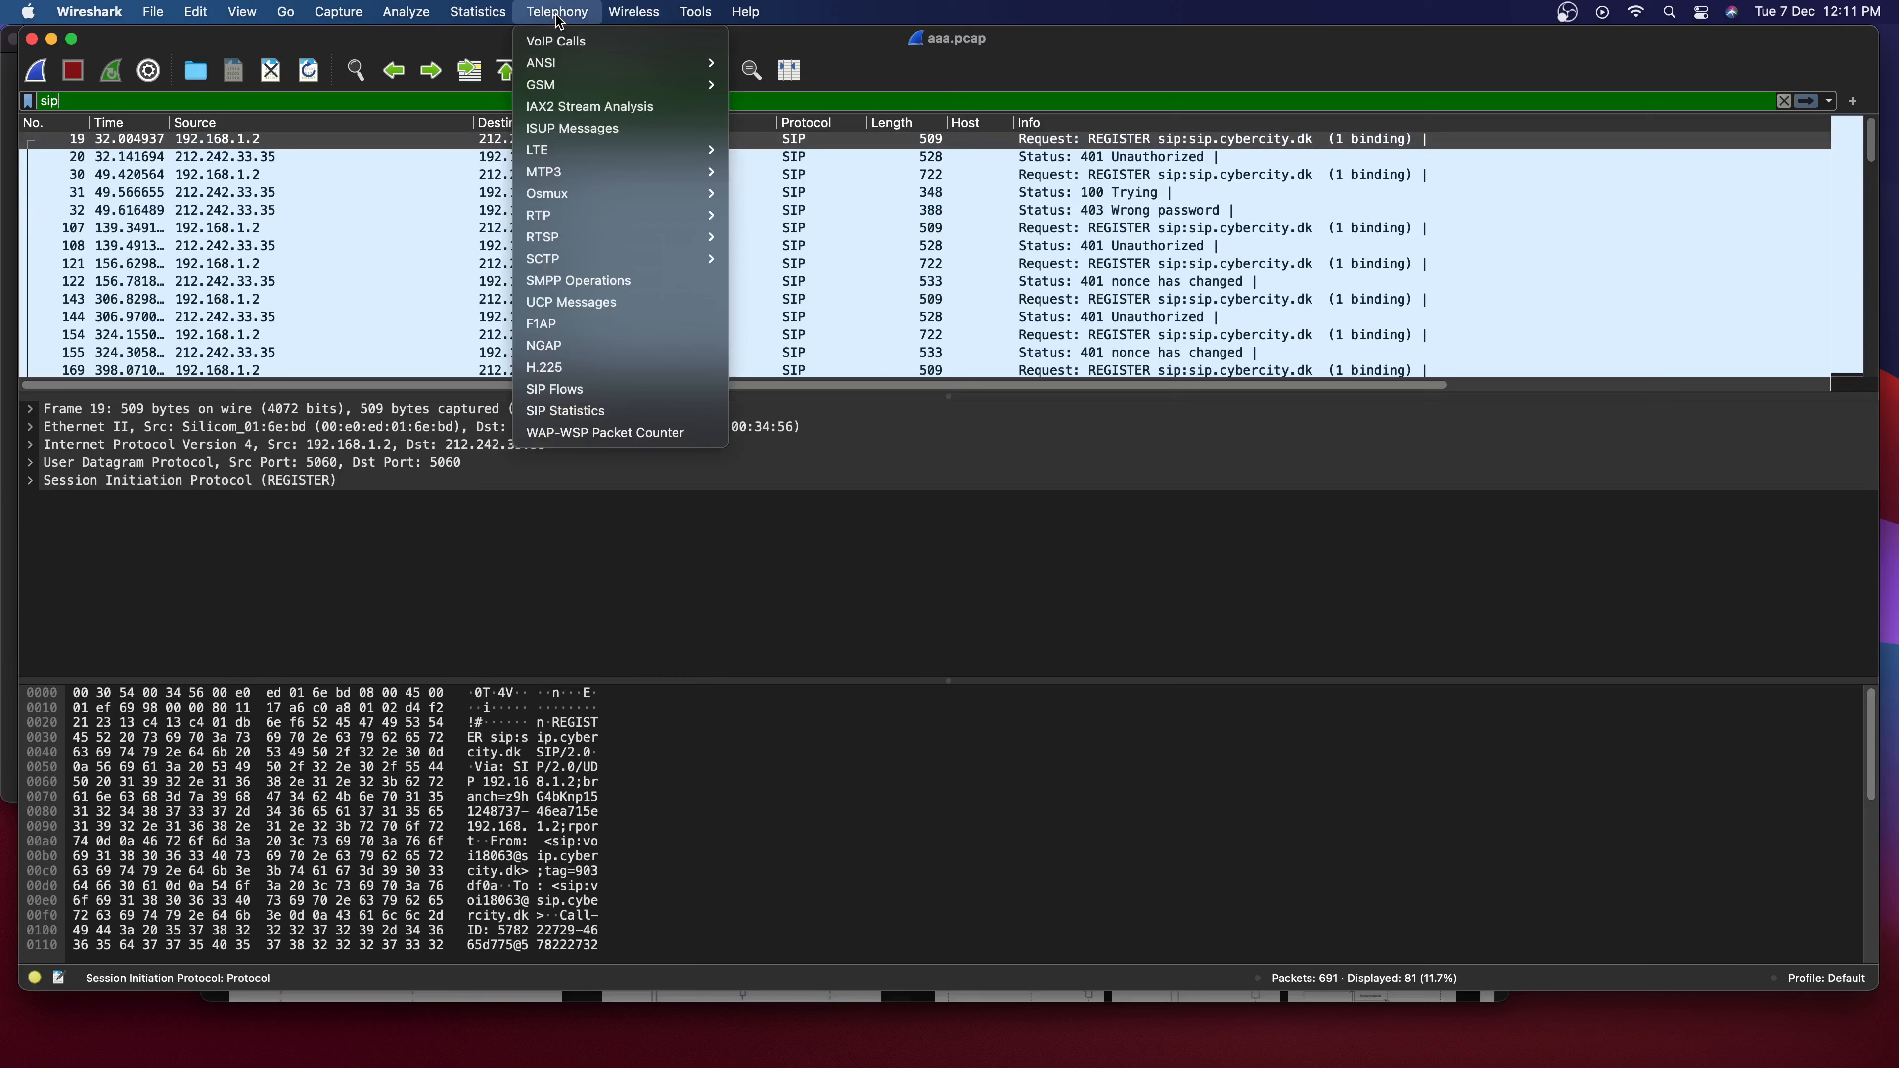
{"action": "left_click", "coordinate": [613, 397]}
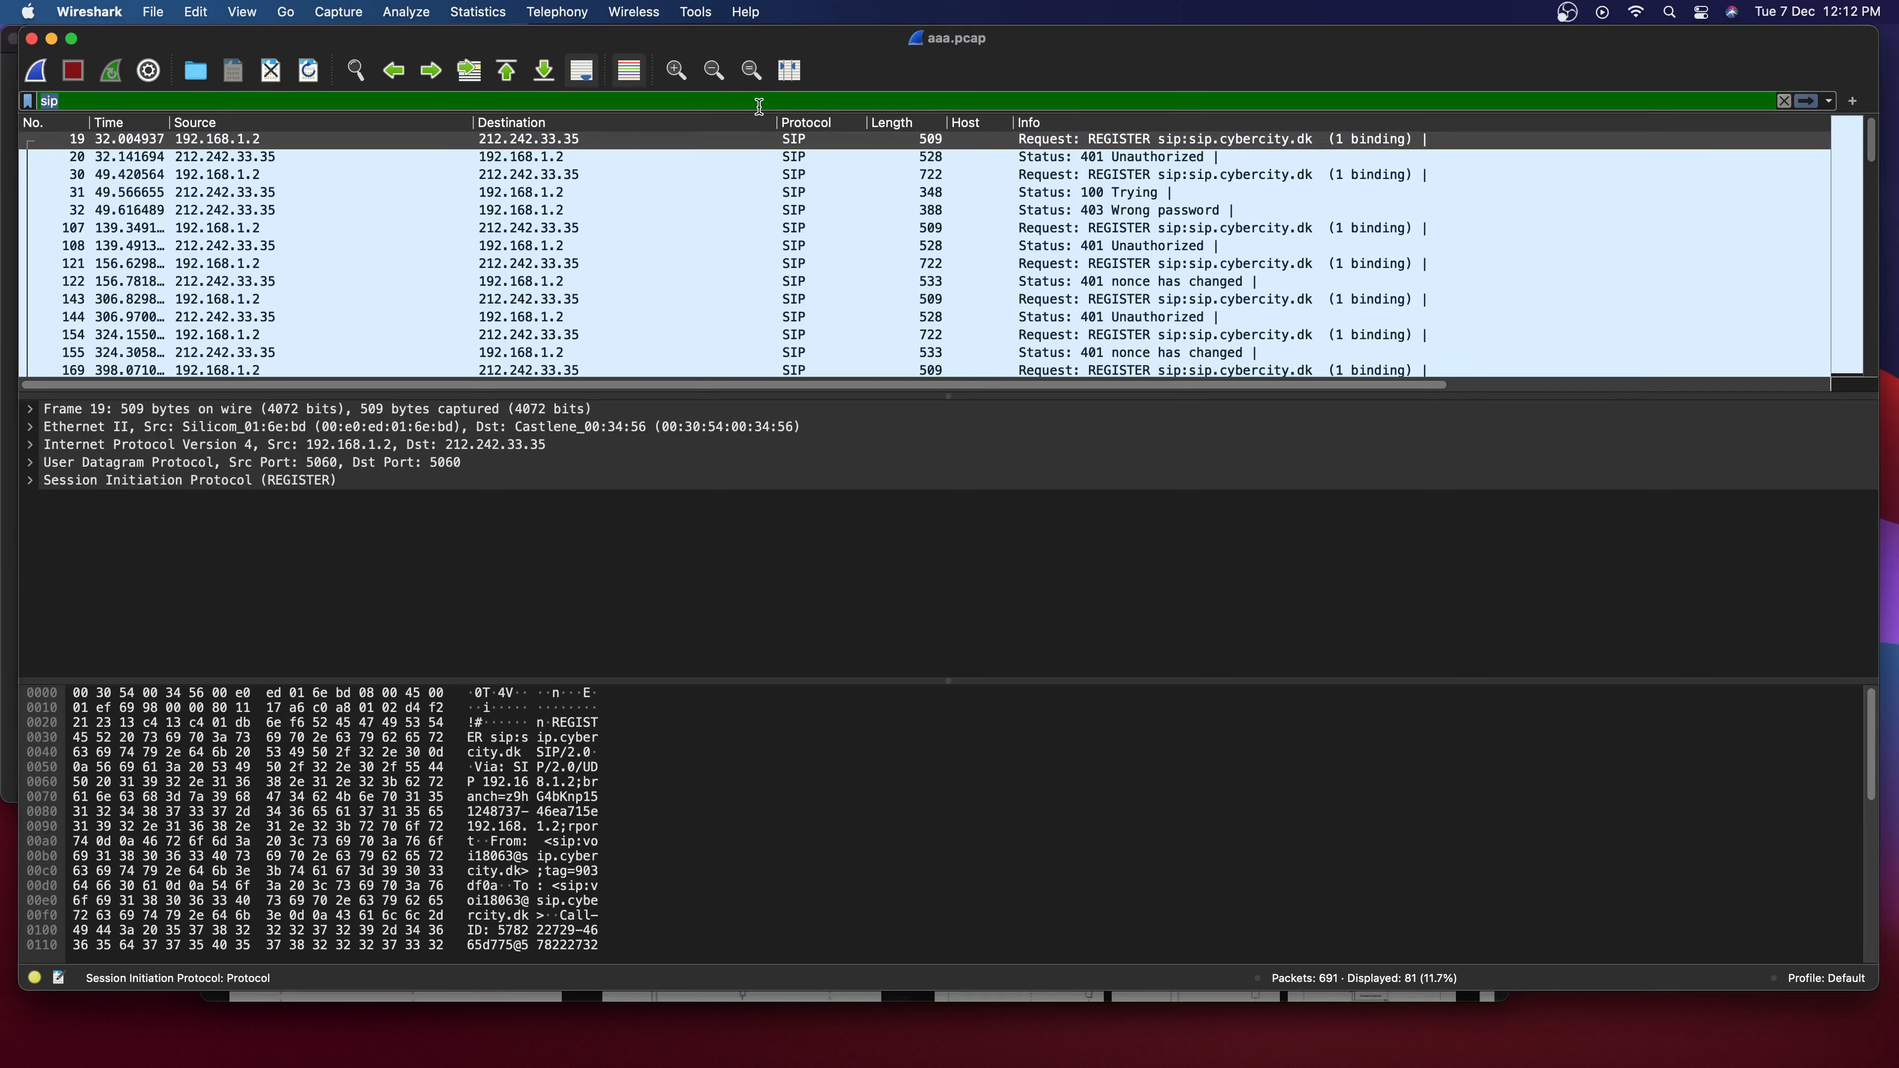
Change the display filter to dns, select packet 10 and look through the DNS queries and responses.
{"action": "type", "text": "d"}
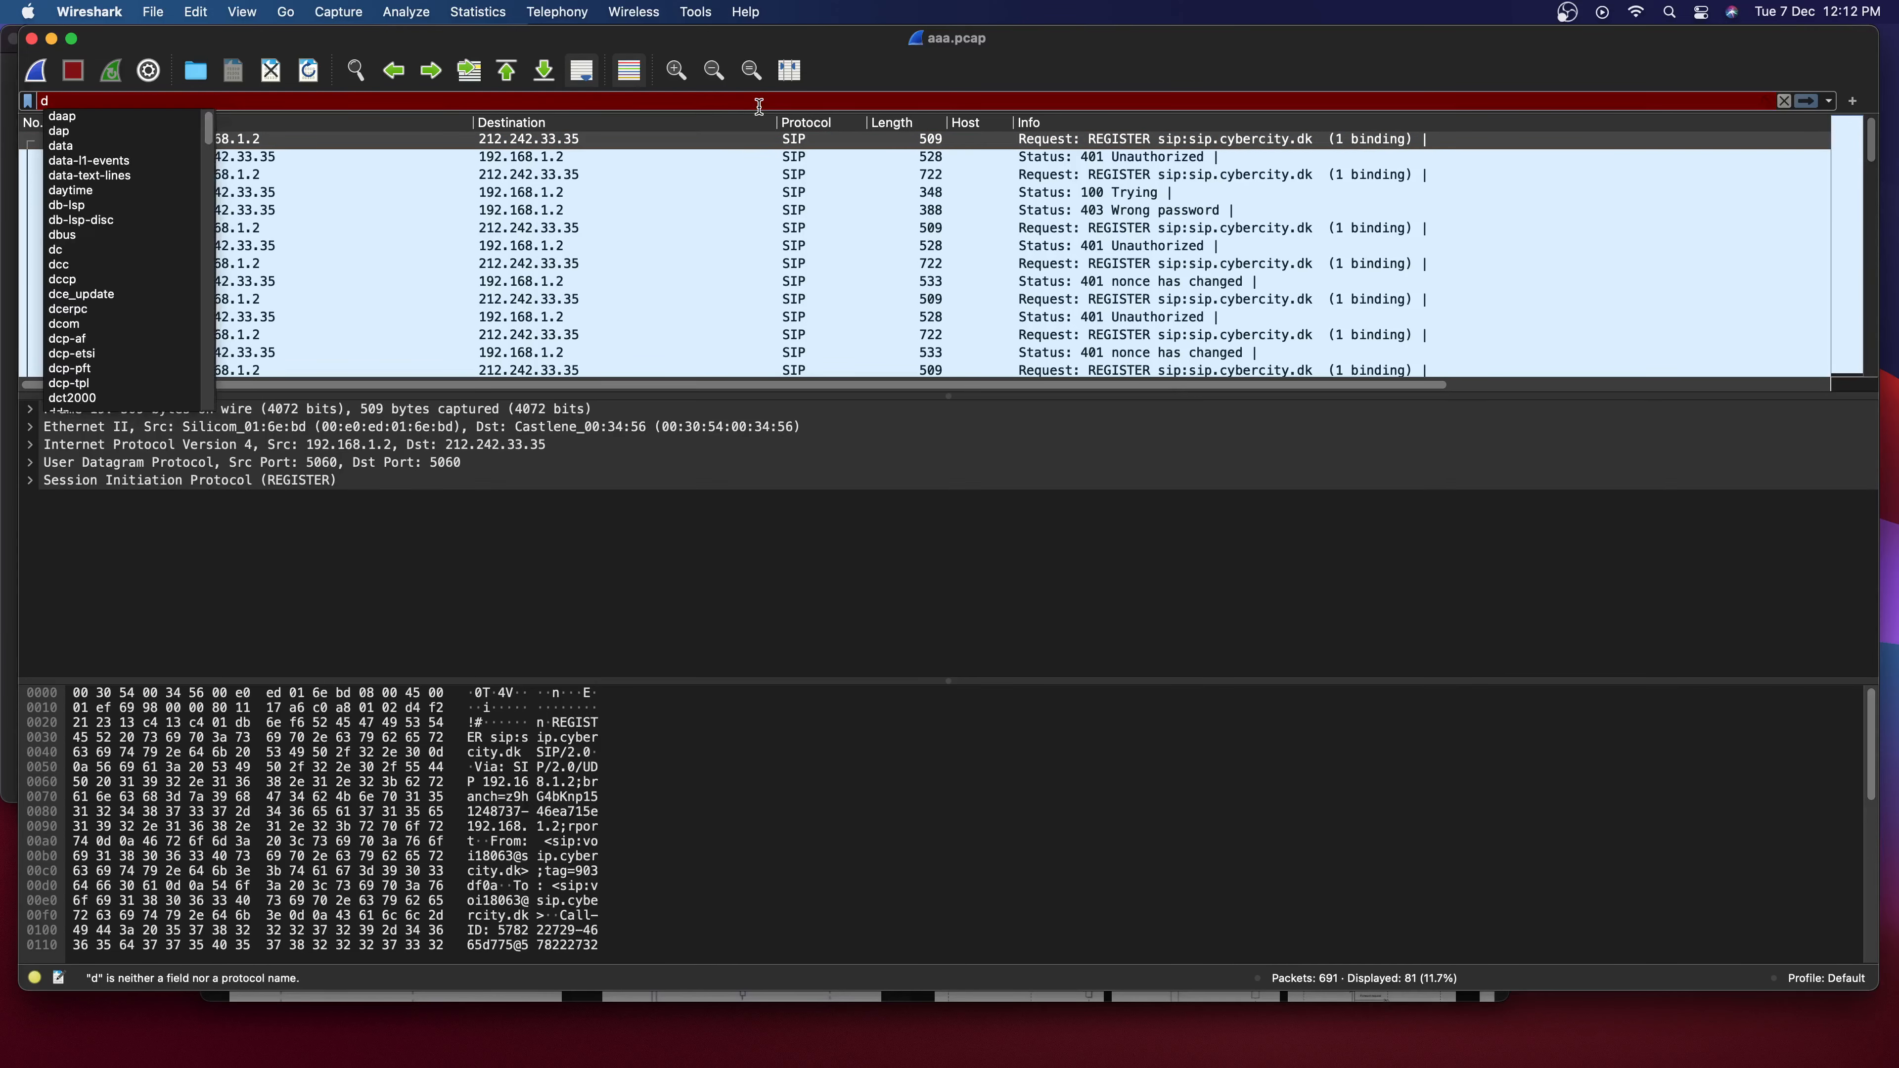
{"action": "type", "text": "ns"}
{"action": "key", "text": "Return"}
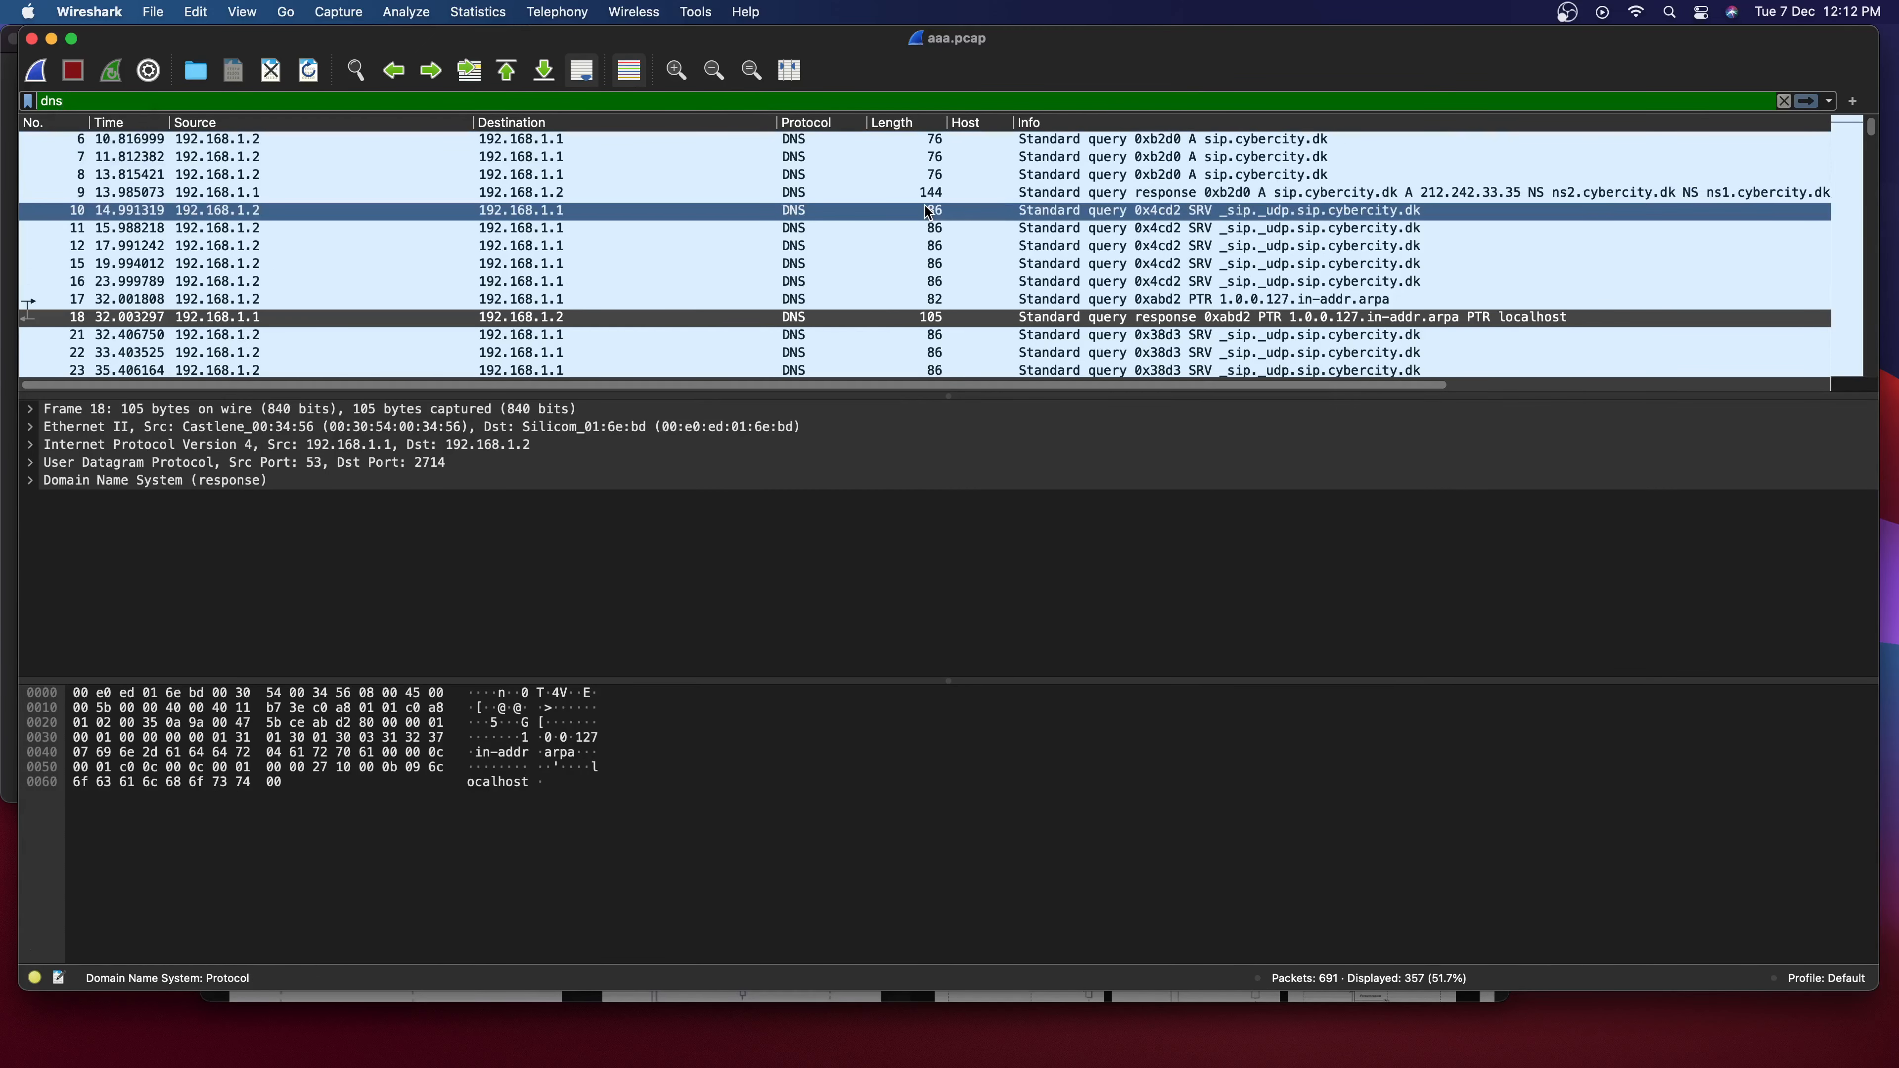
{"action": "left_click", "coordinate": [838, 207]}
{"action": "scroll", "coordinate": [673, 329], "scroll_direction": "down", "scroll_amount": 20}
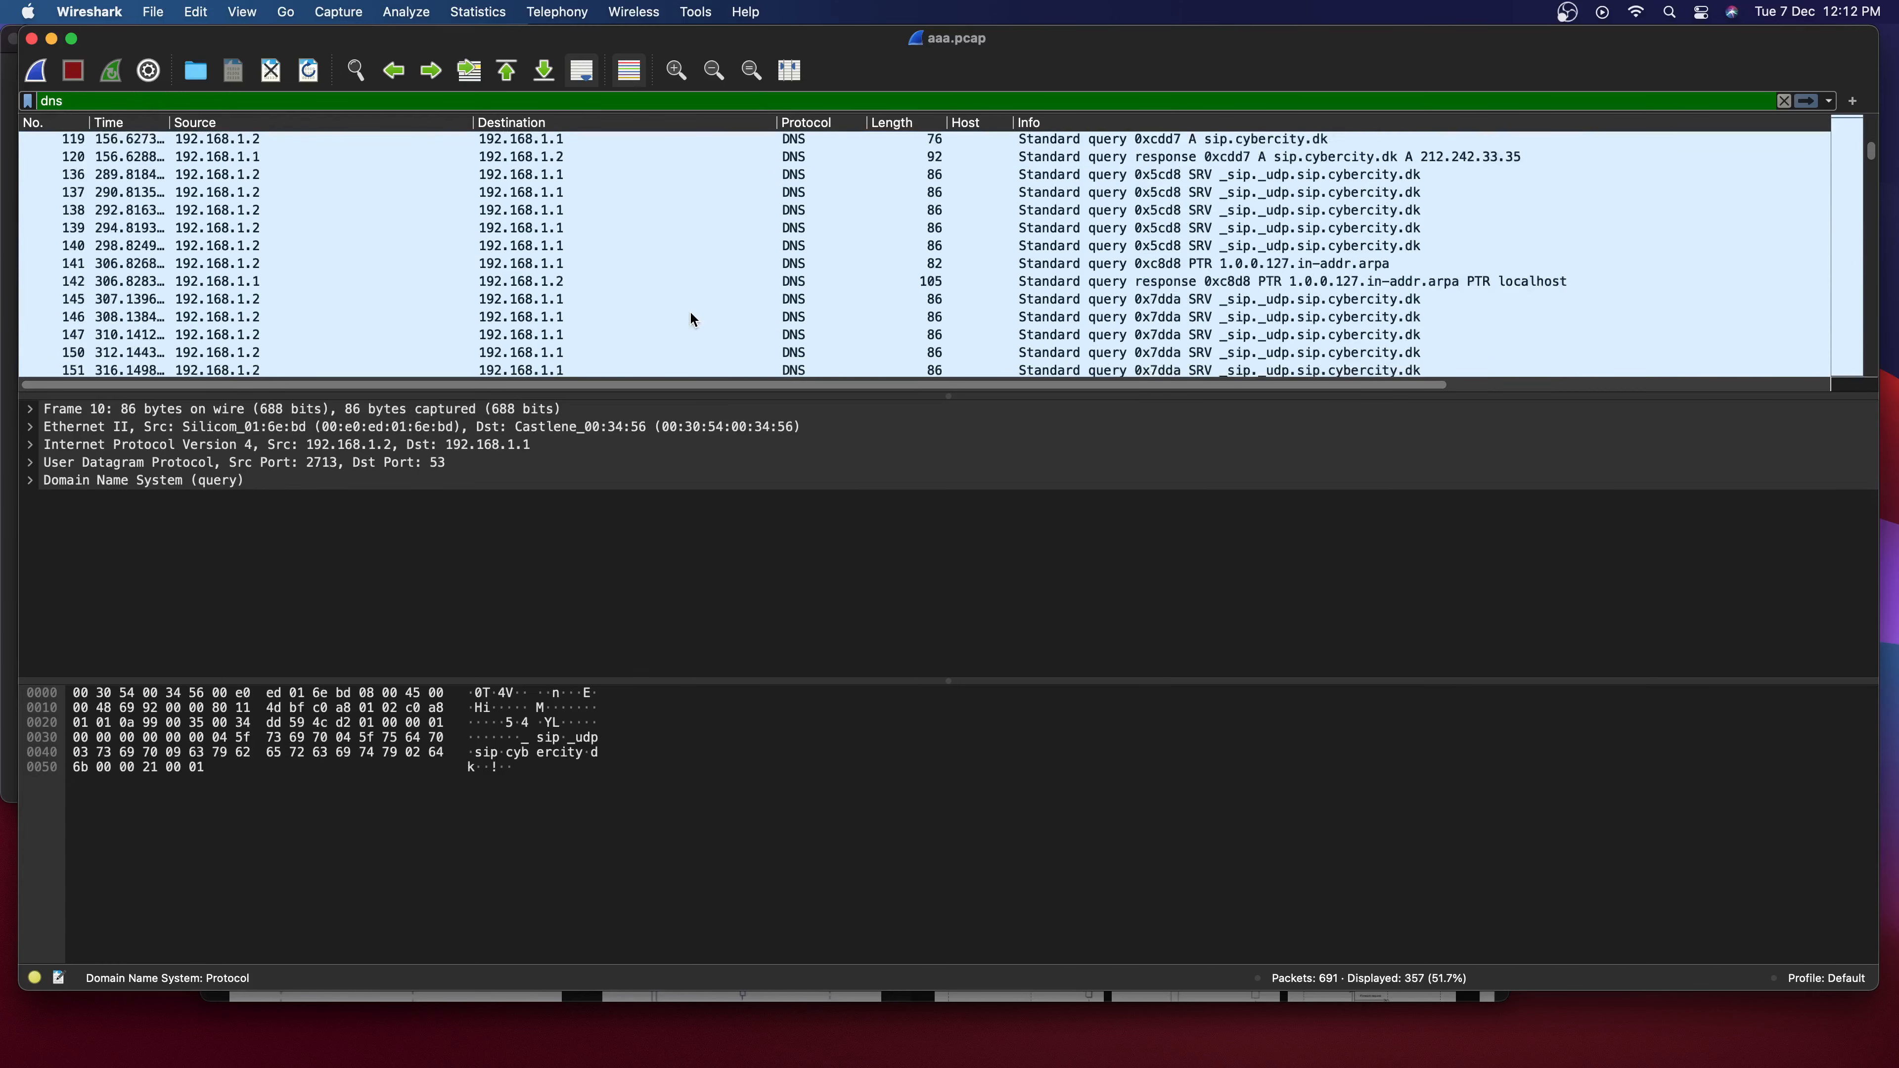
Show the Flow Graph of the capture and limit it to the dns display filter.
{"action": "left_click", "coordinate": [497, 13]}
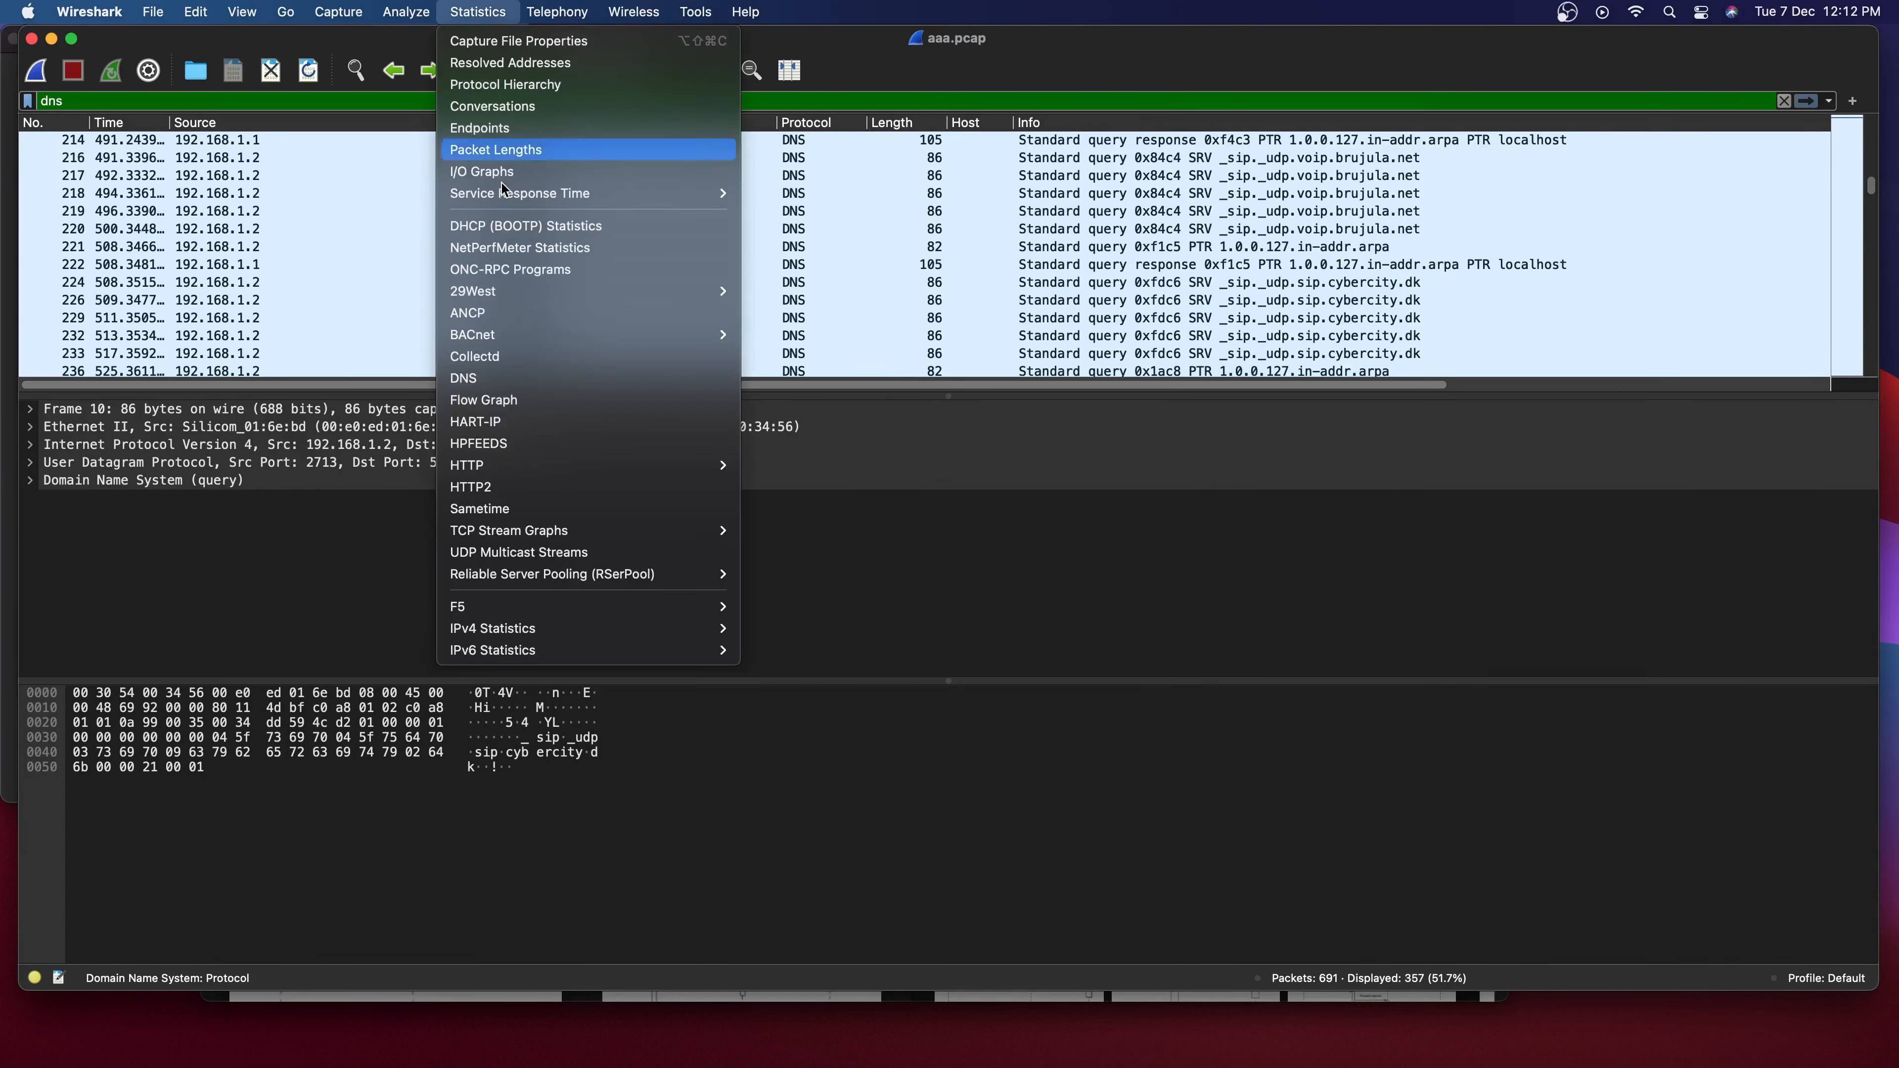
{"action": "left_click", "coordinate": [546, 400]}
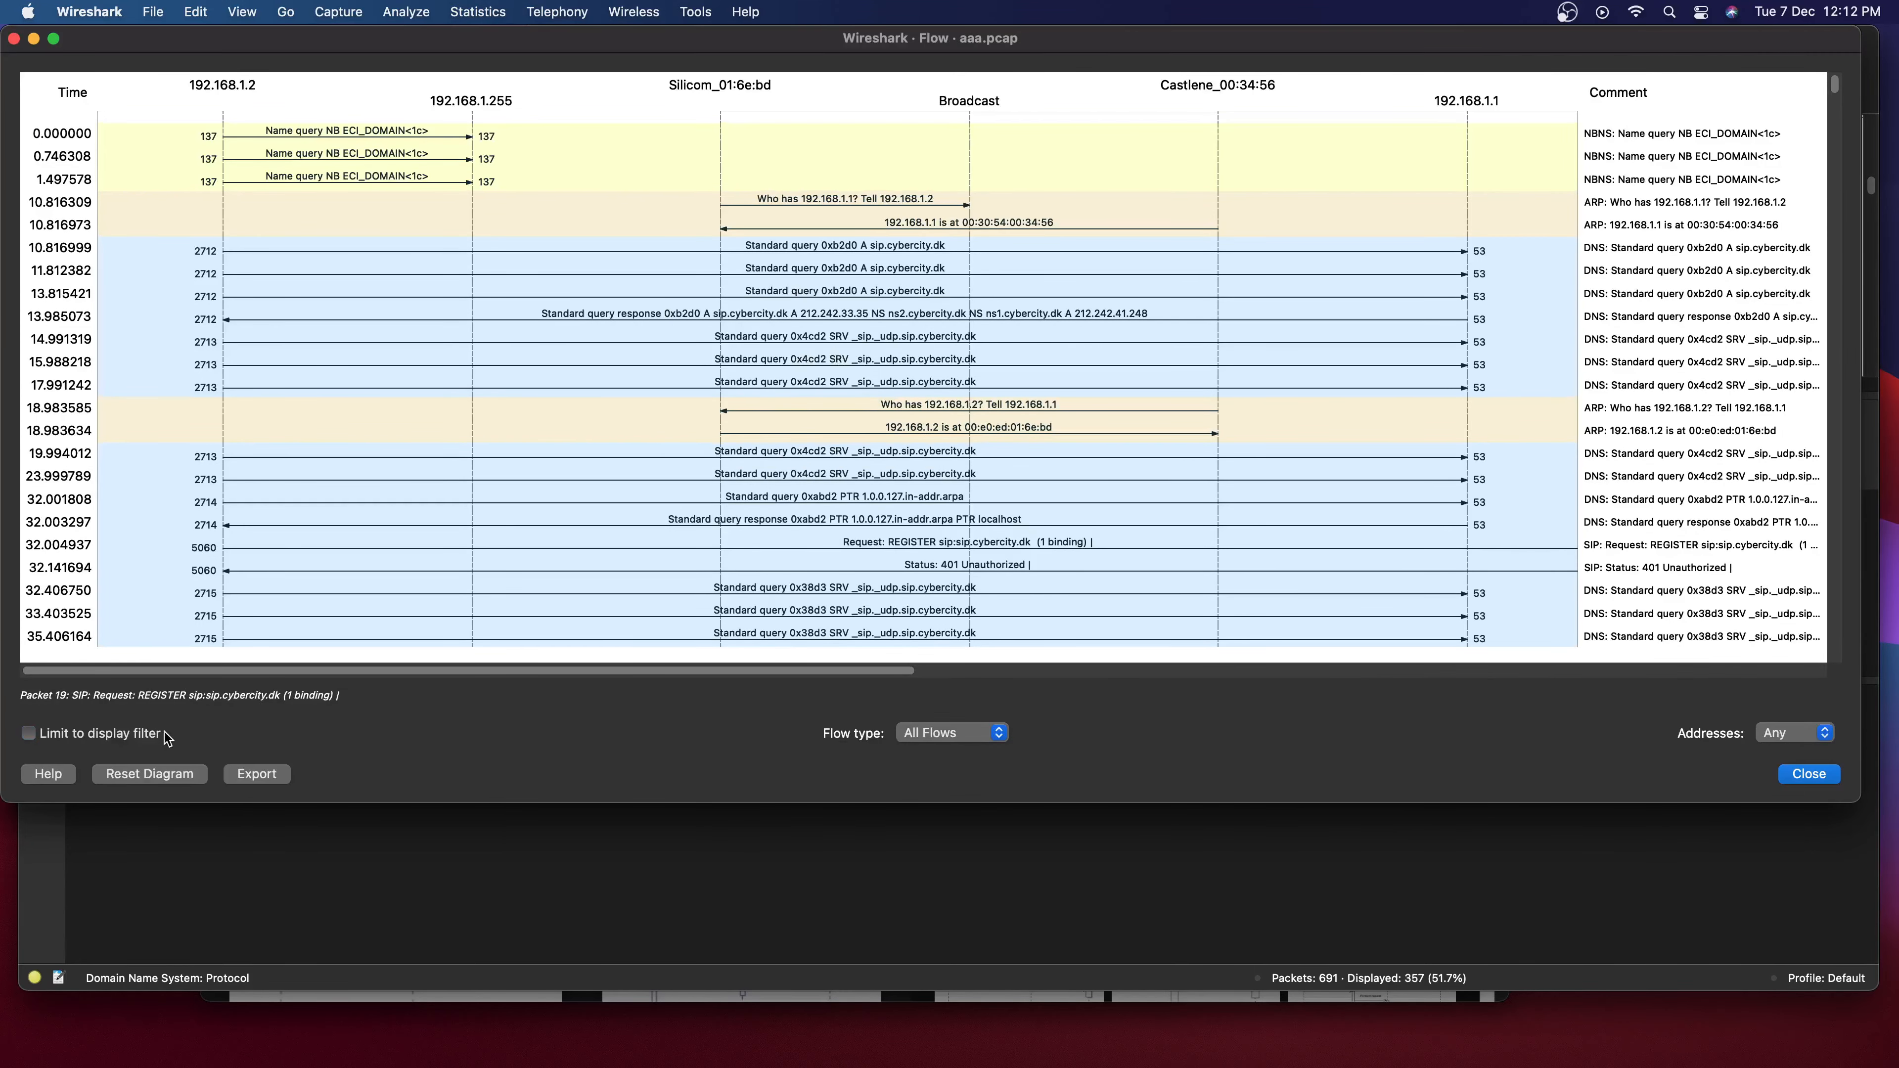
{"action": "left_click", "coordinate": [102, 739]}
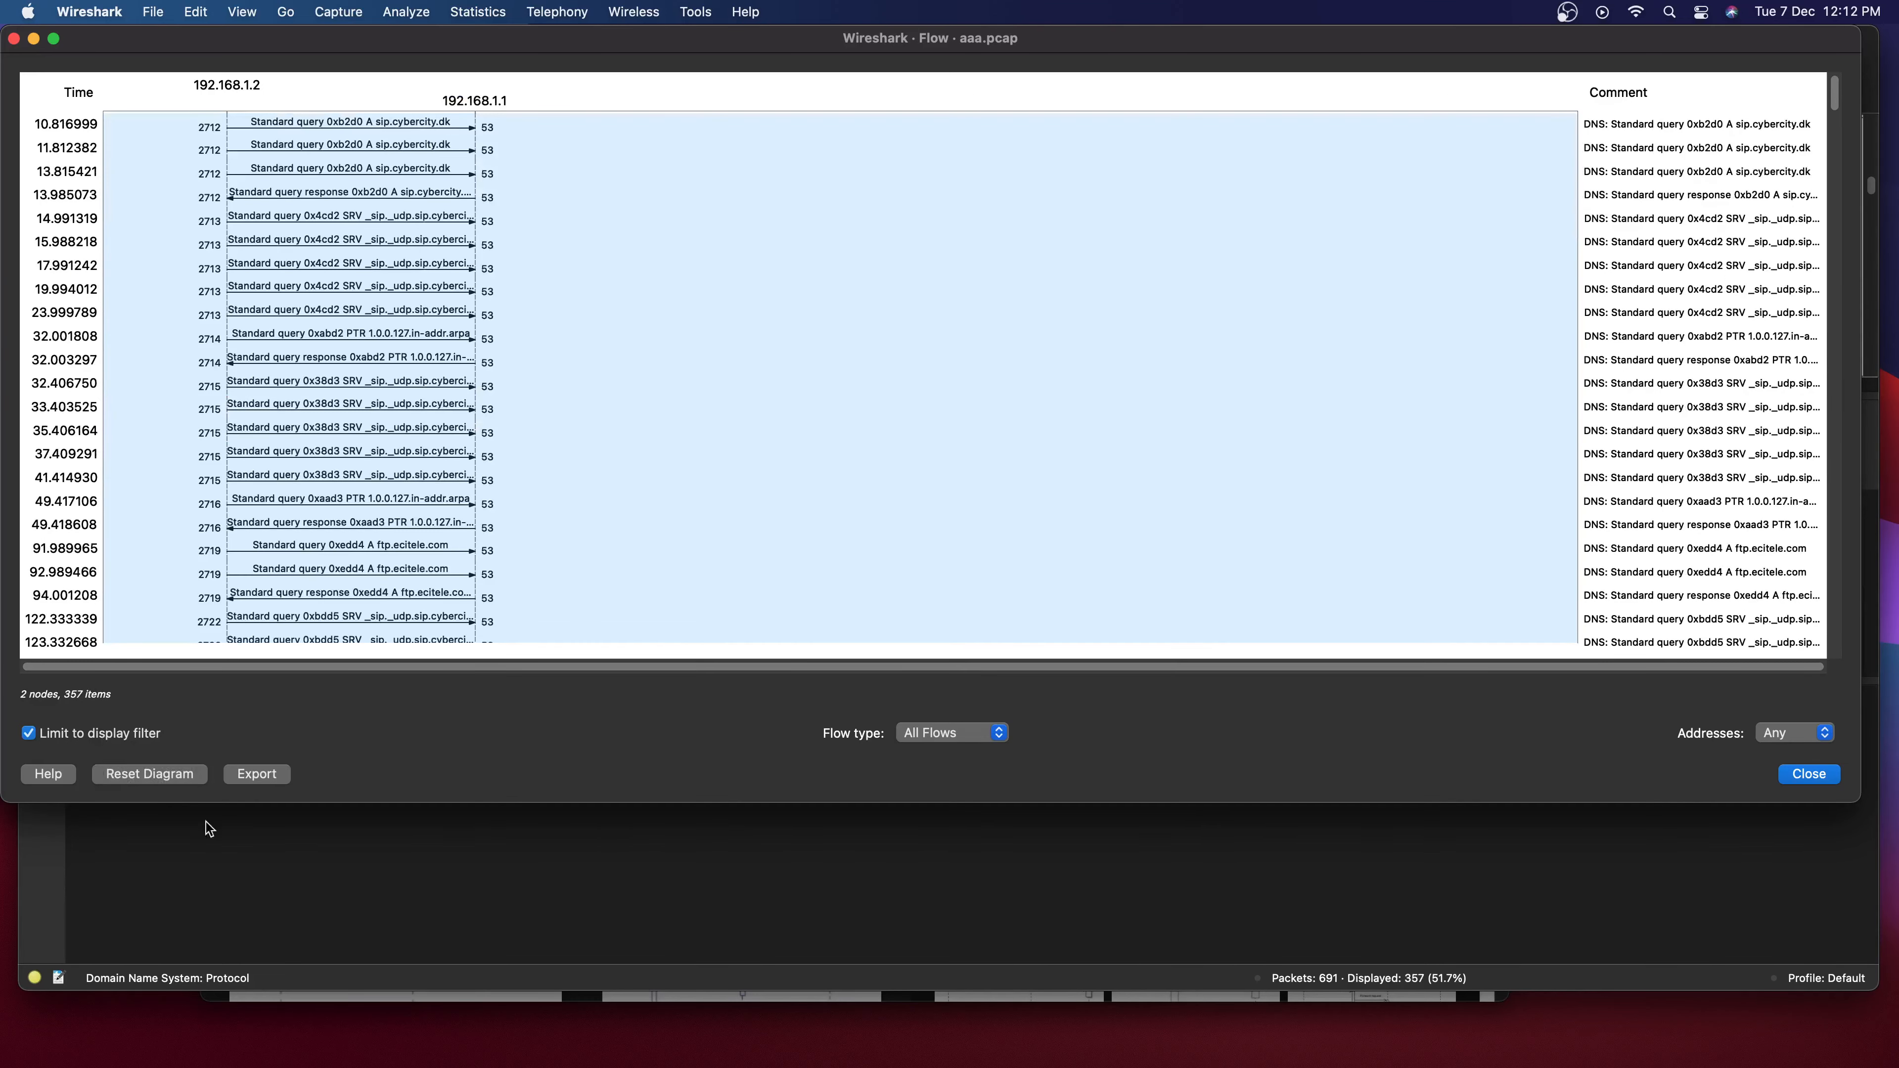
Check the dns display filter in the main capture window and return to the flow graph limited to it.
{"action": "left_click", "coordinate": [261, 851]}
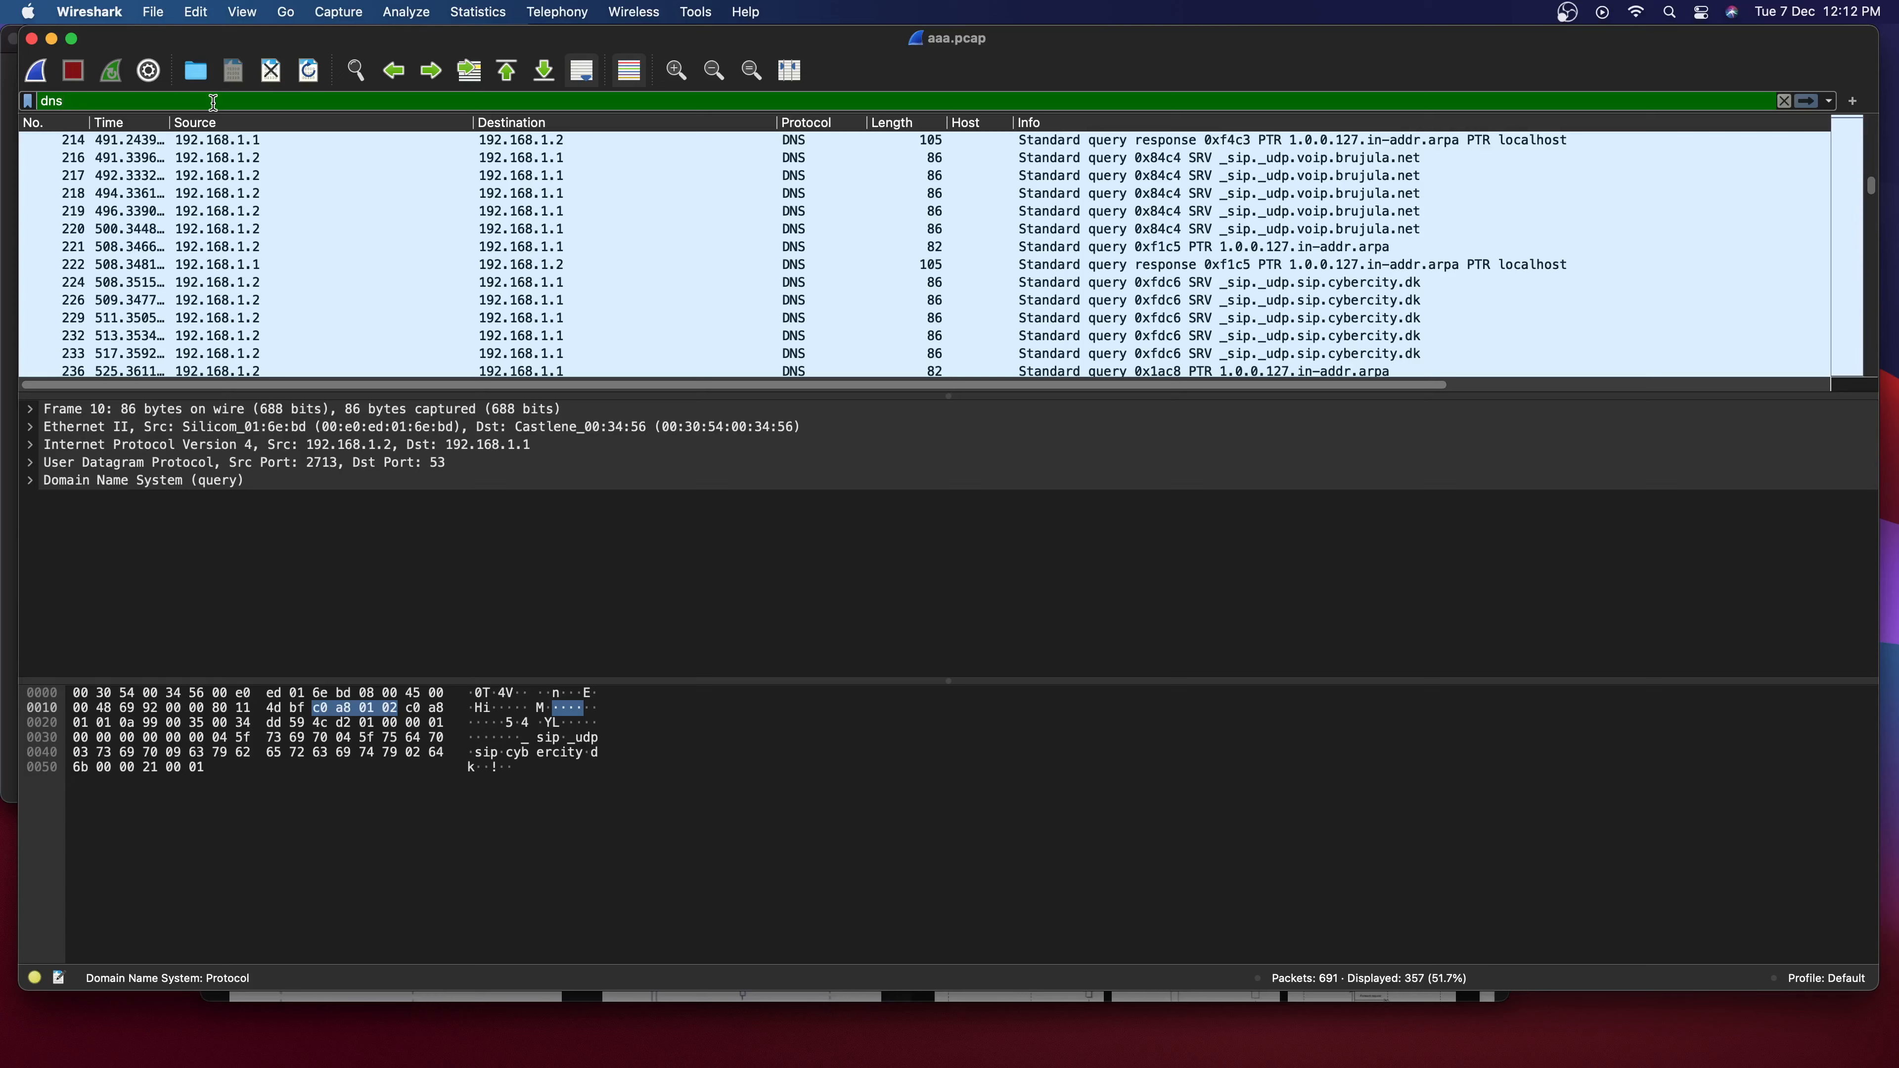
{"action": "double_click", "coordinate": [214, 102]}
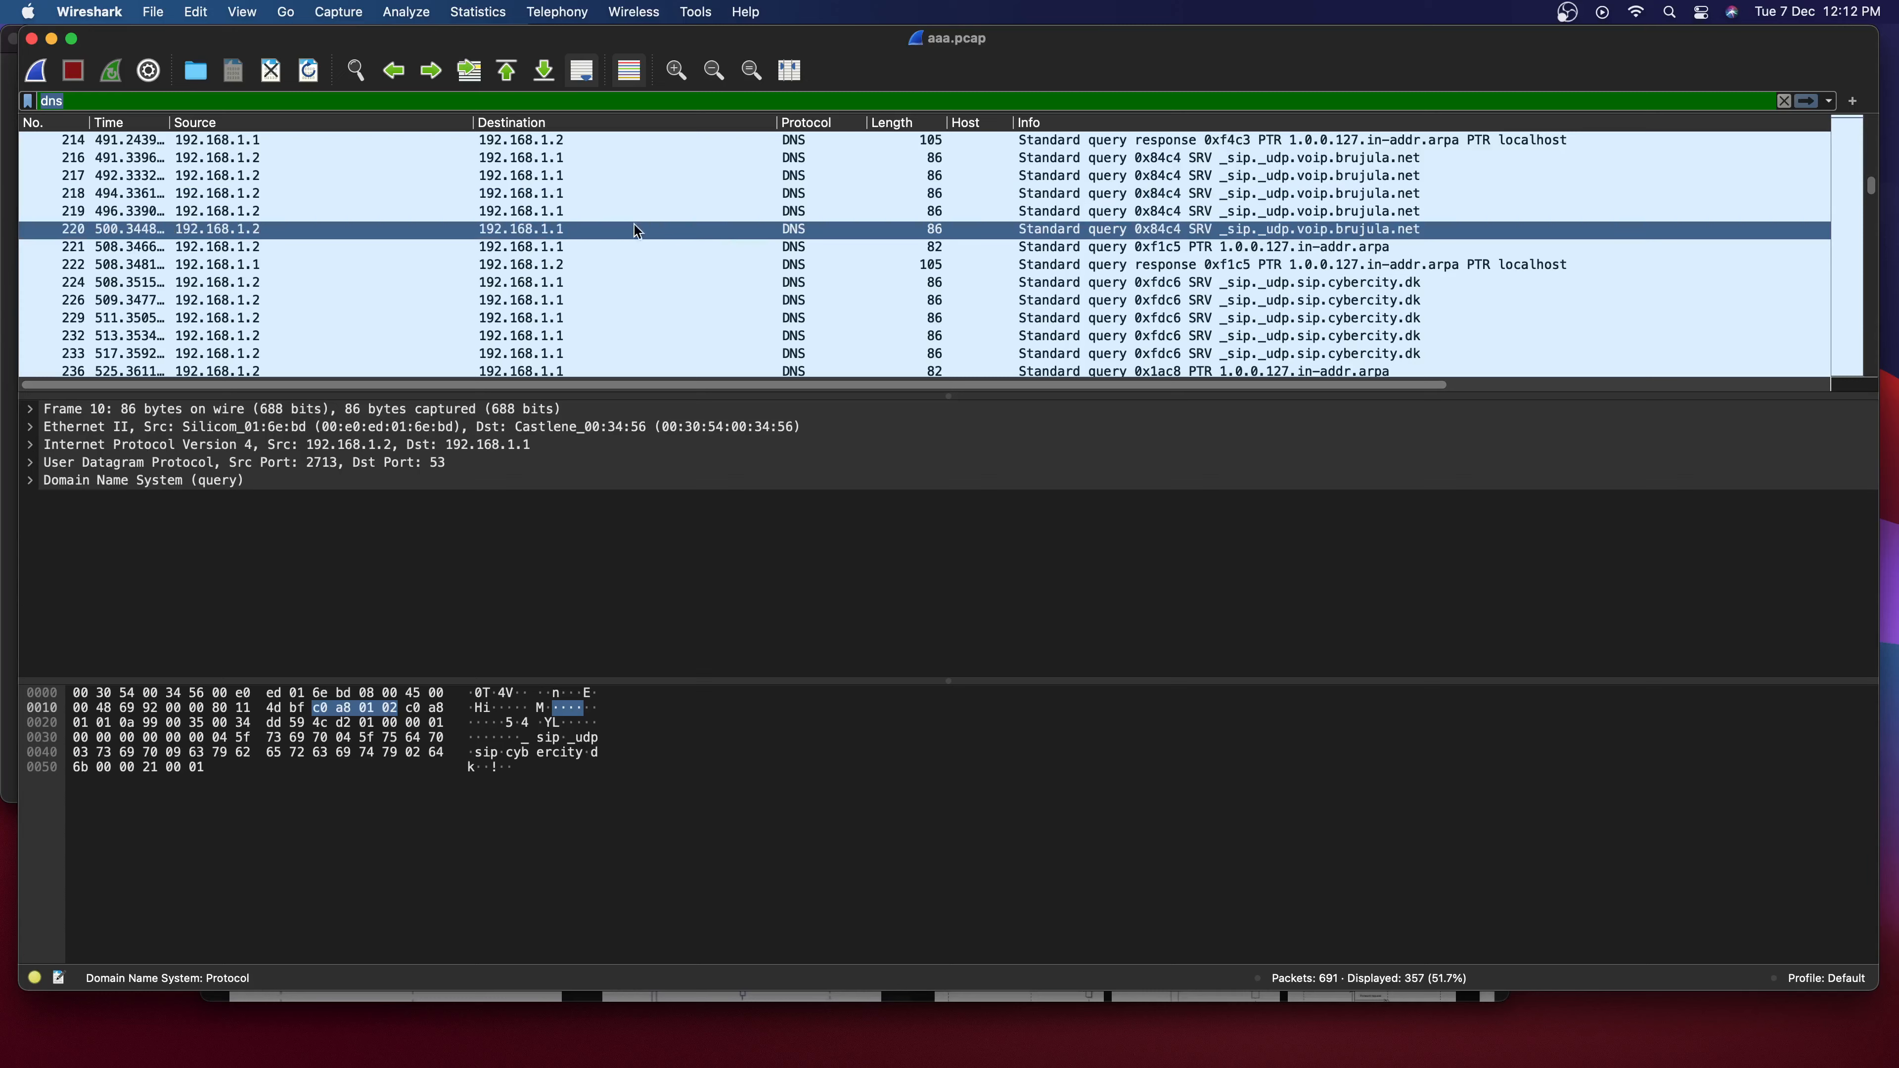
{"action": "left_click", "coordinate": [263, 100]}
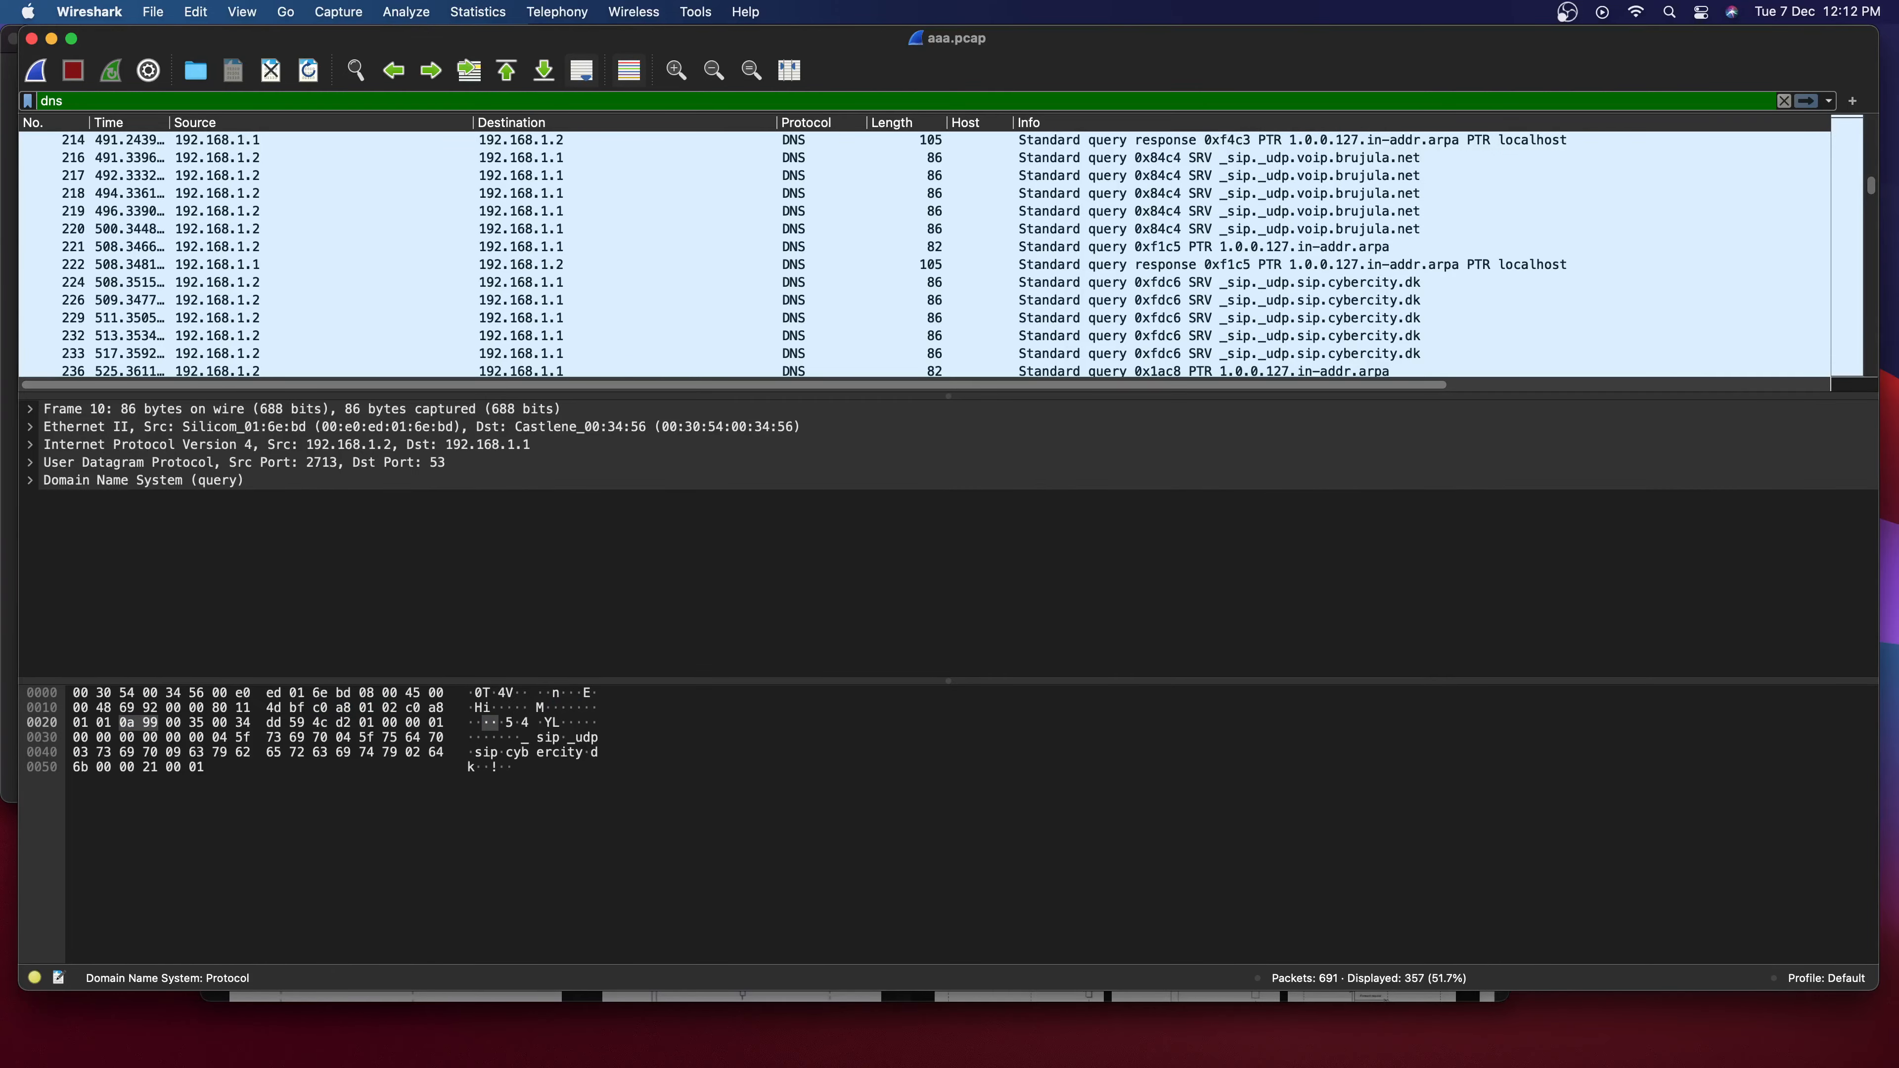
{"action": "key", "text": "ctrl+Down"}
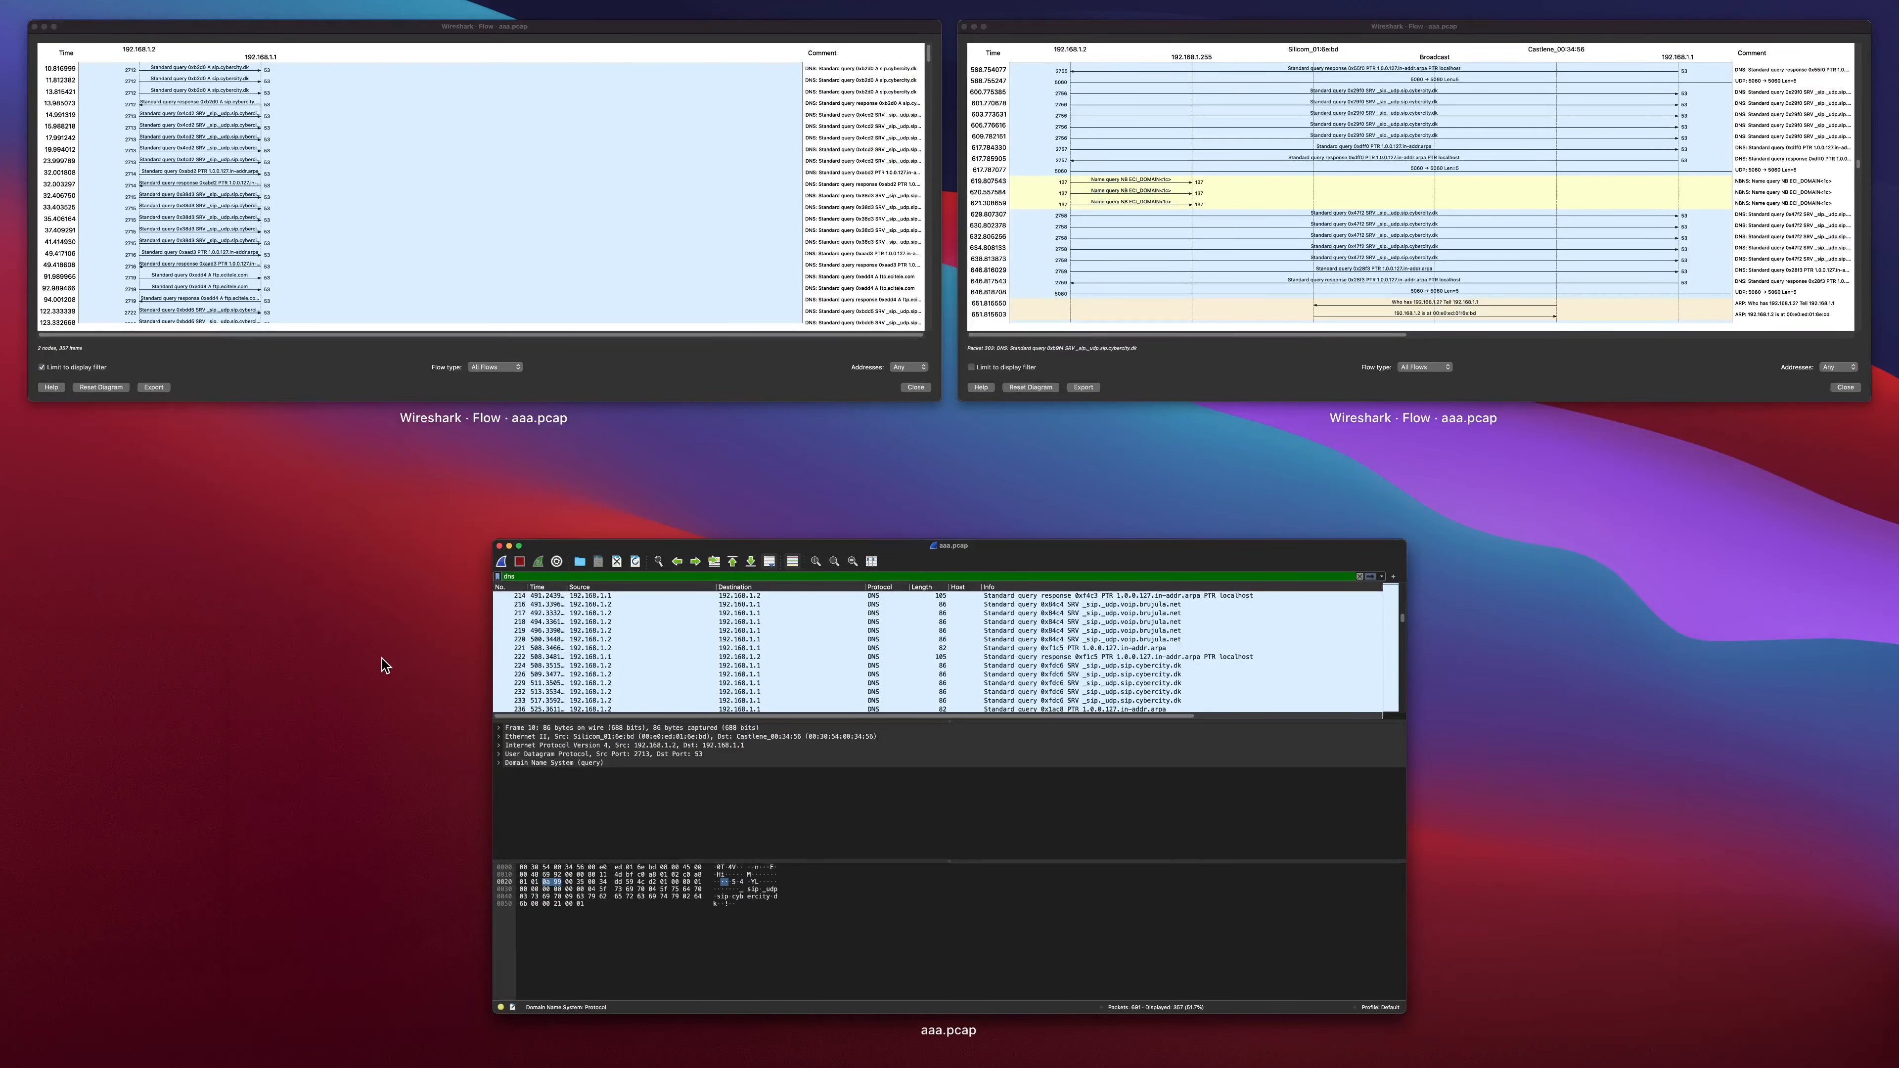
{"action": "left_click", "coordinate": [871, 350]}
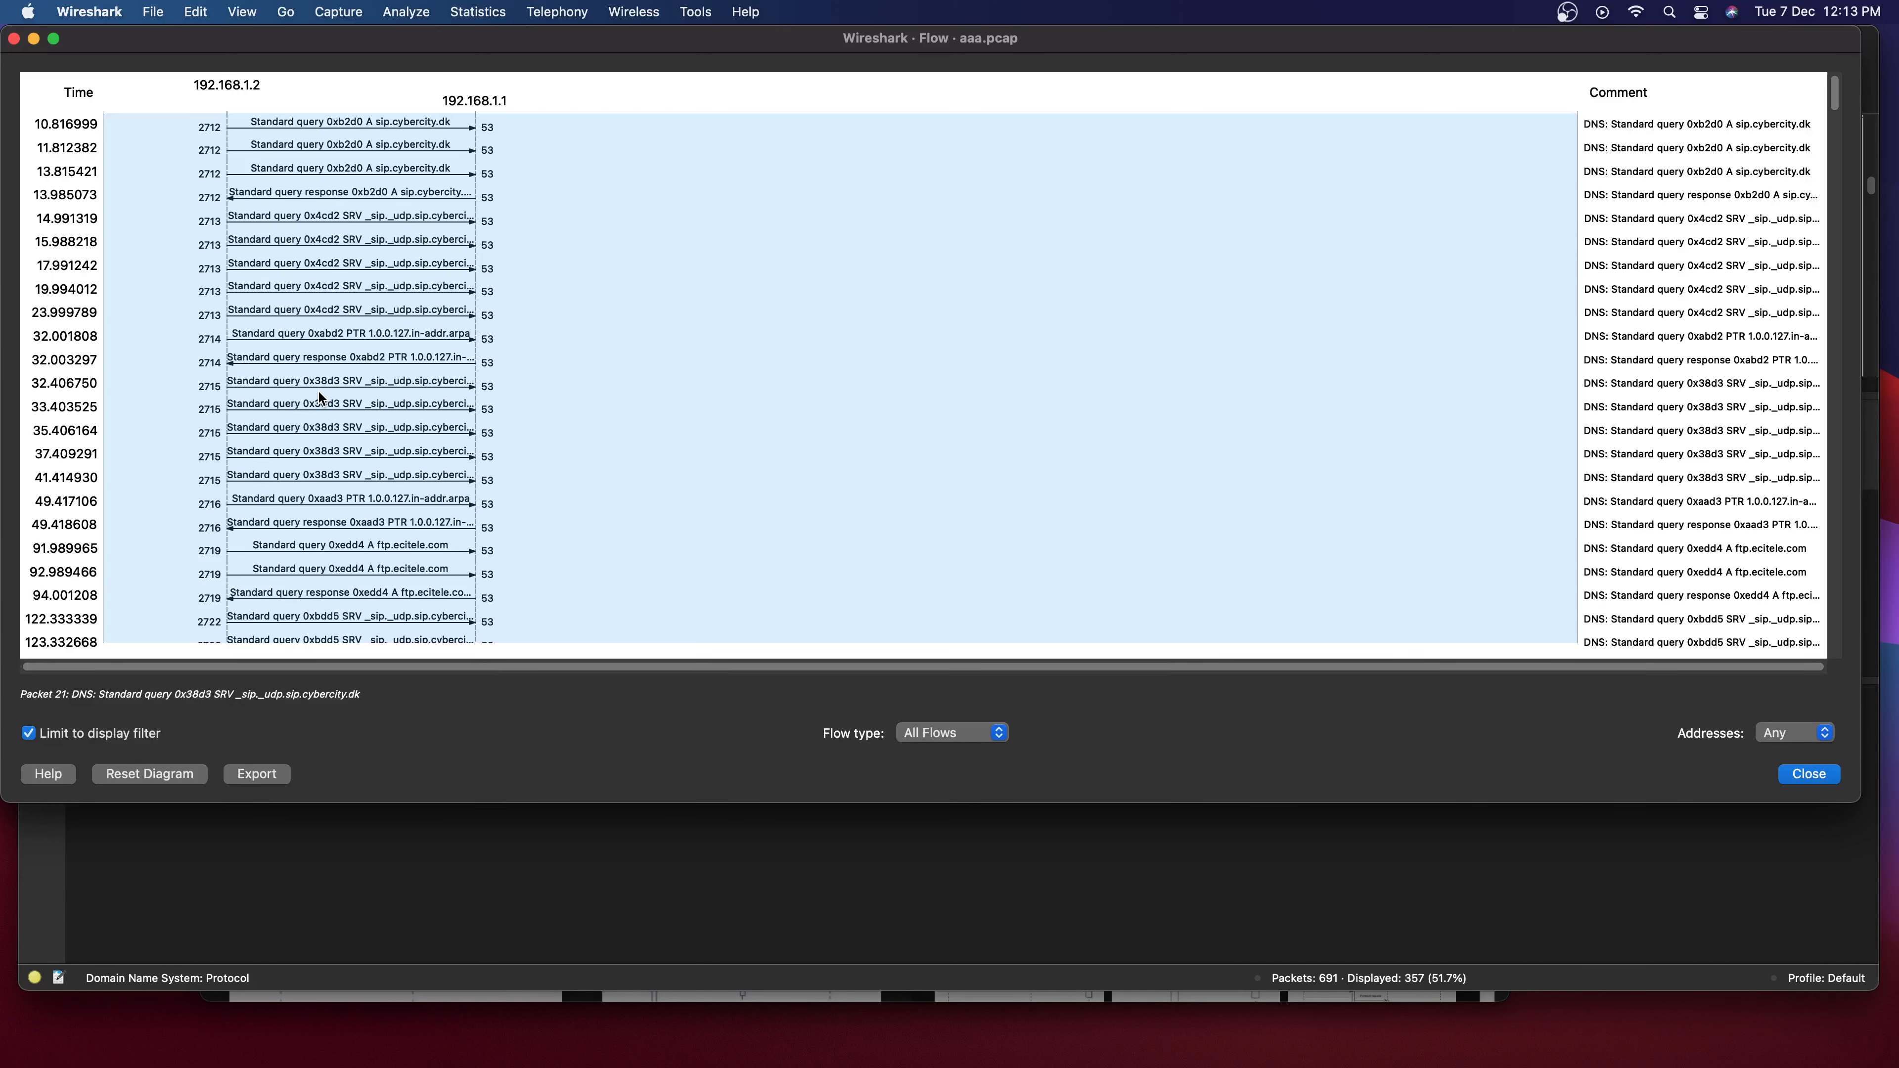
Look through the DNS queries and responses between 192.168.1.2 and 192.168.1.1 in the flow graph, and close it.
{"action": "left_click", "coordinate": [257, 8]}
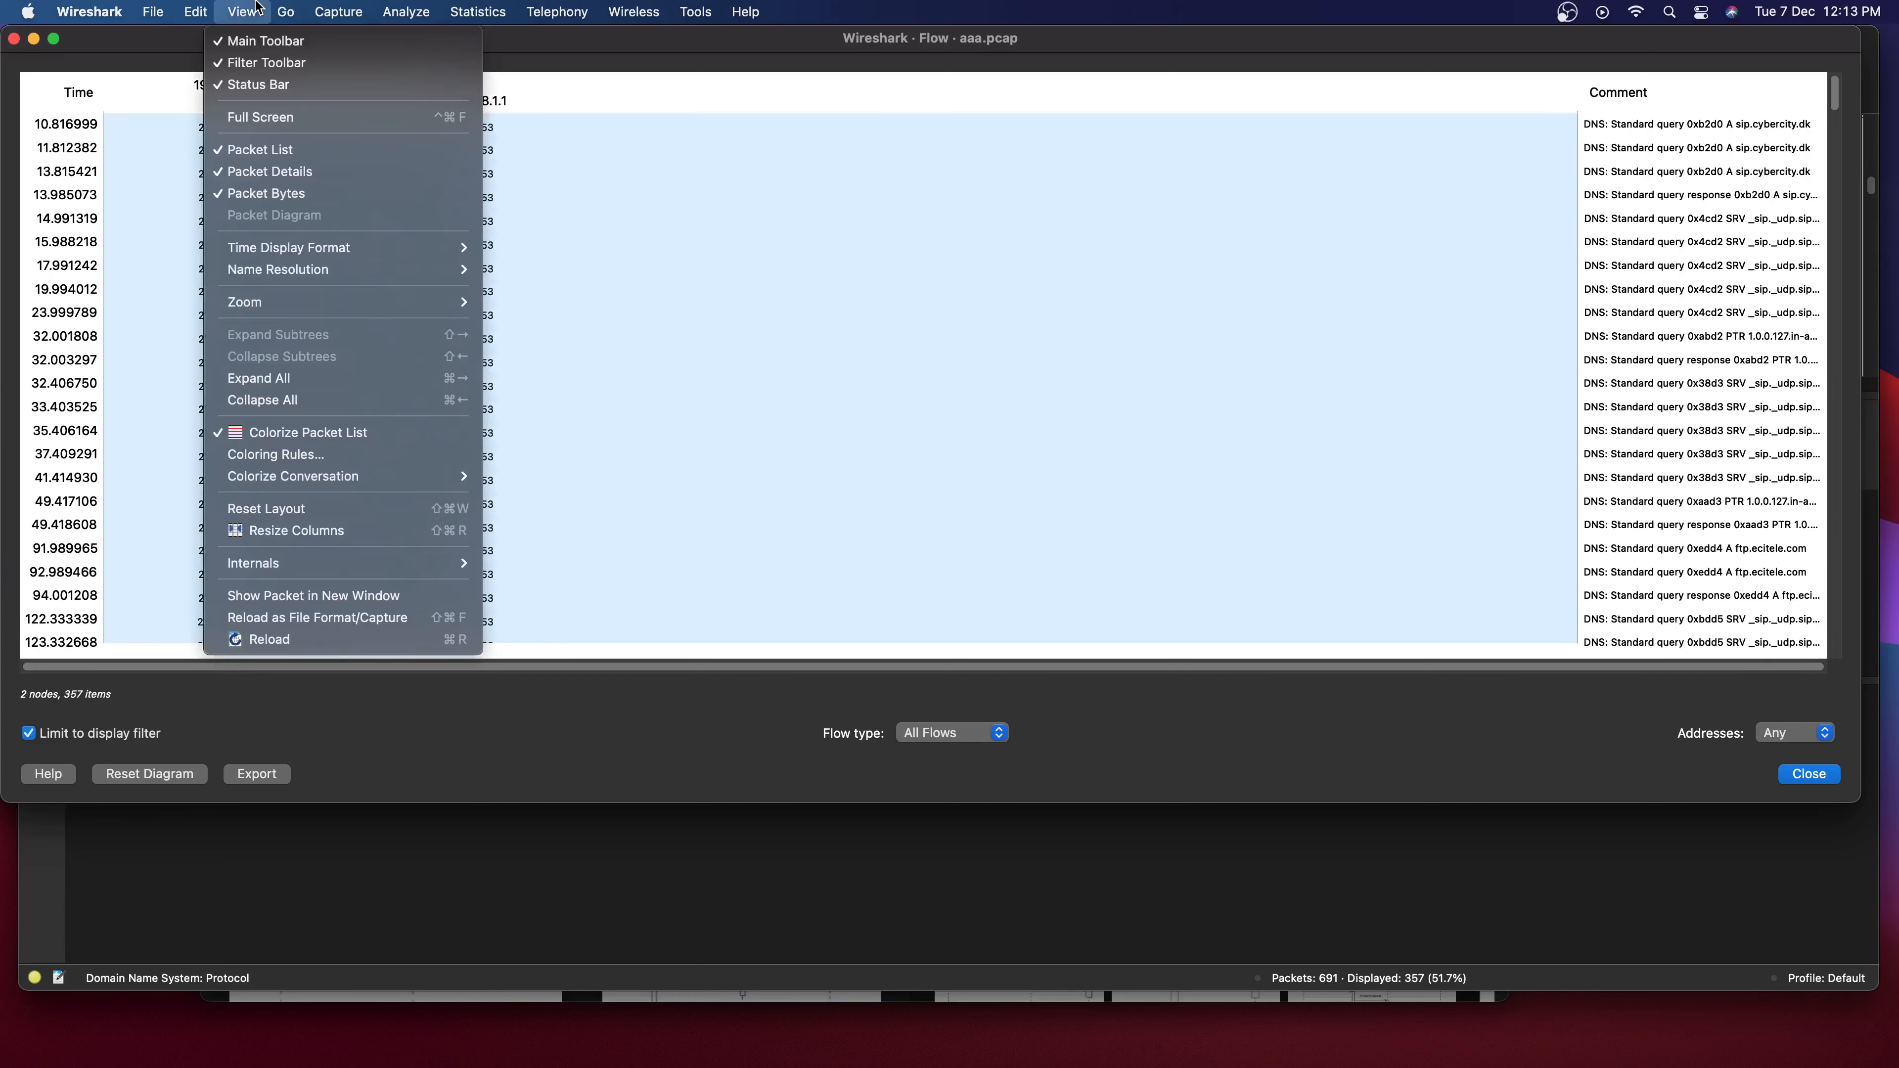
{"action": "left_click", "coordinate": [708, 299]}
{"action": "scroll", "coordinate": [500, 247], "scroll_direction": "down", "scroll_amount": 6}
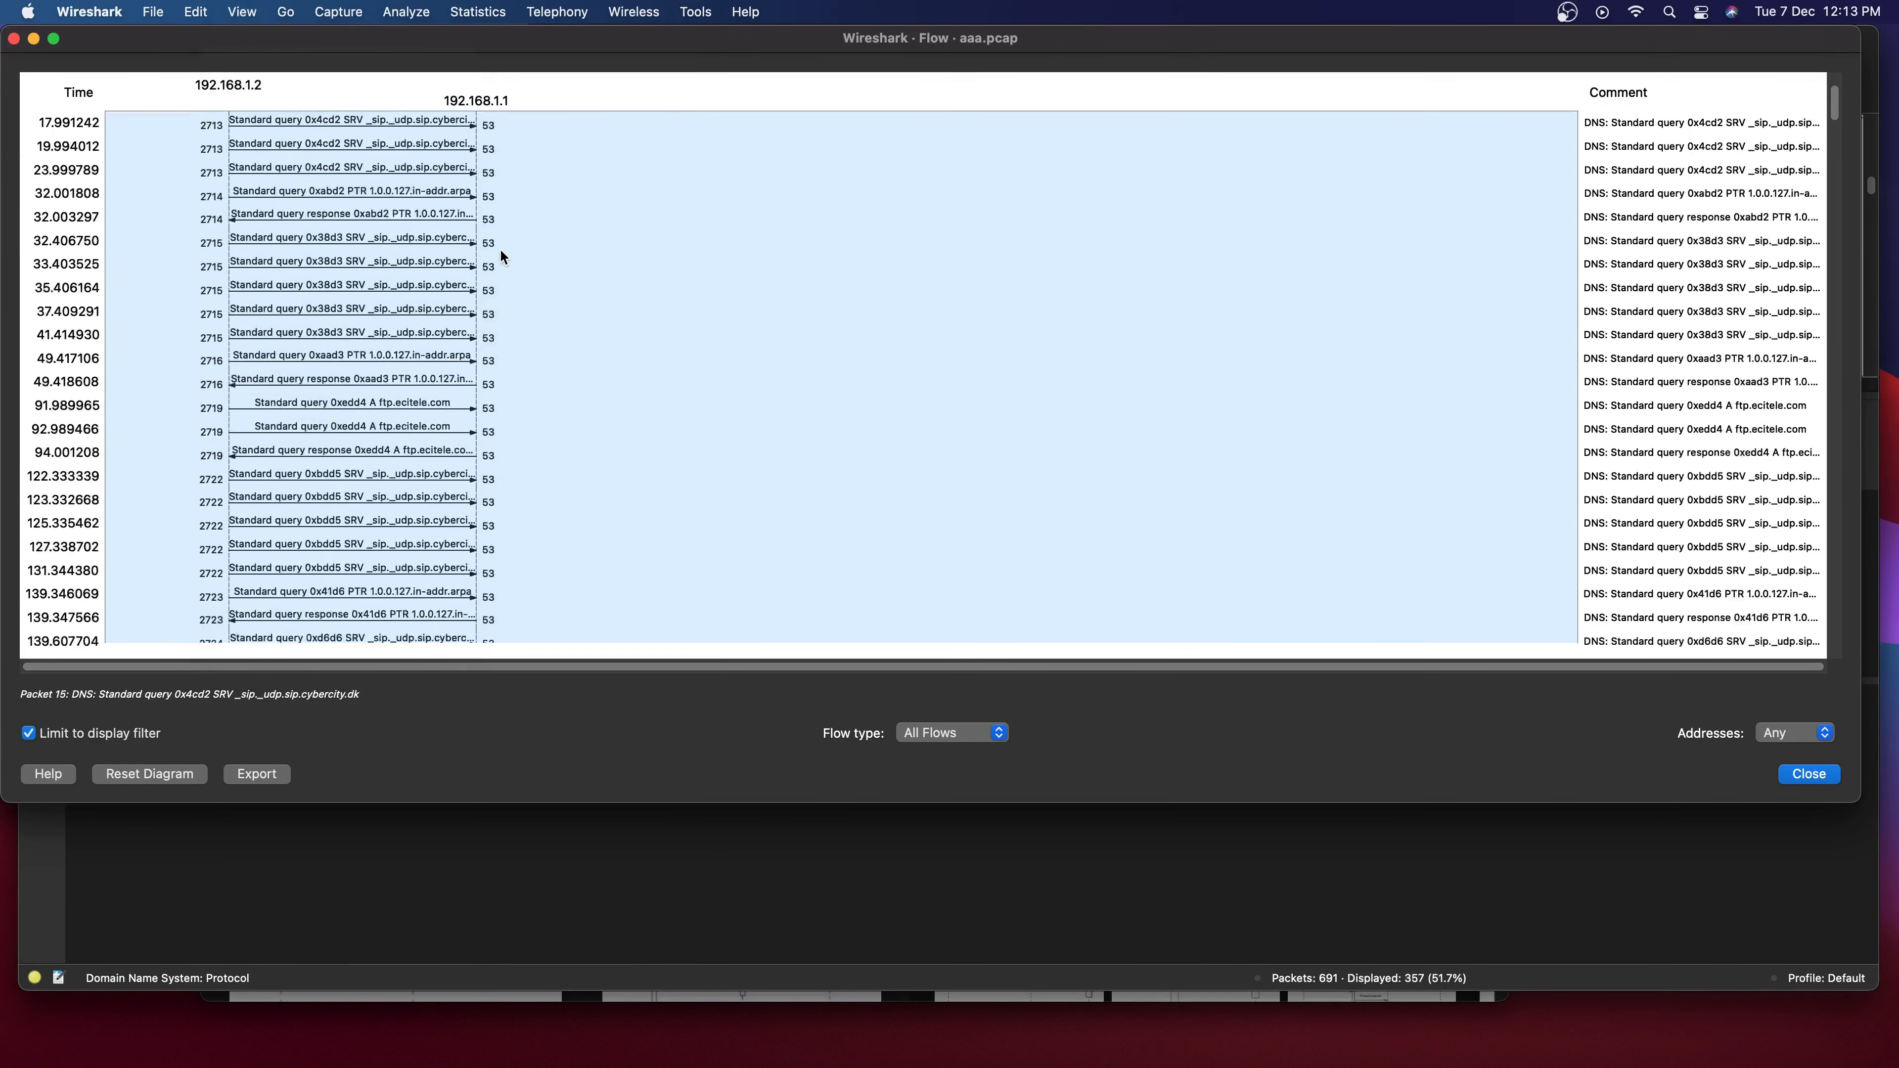
{"action": "scroll", "coordinate": [496, 279], "scroll_direction": "down", "scroll_amount": 15}
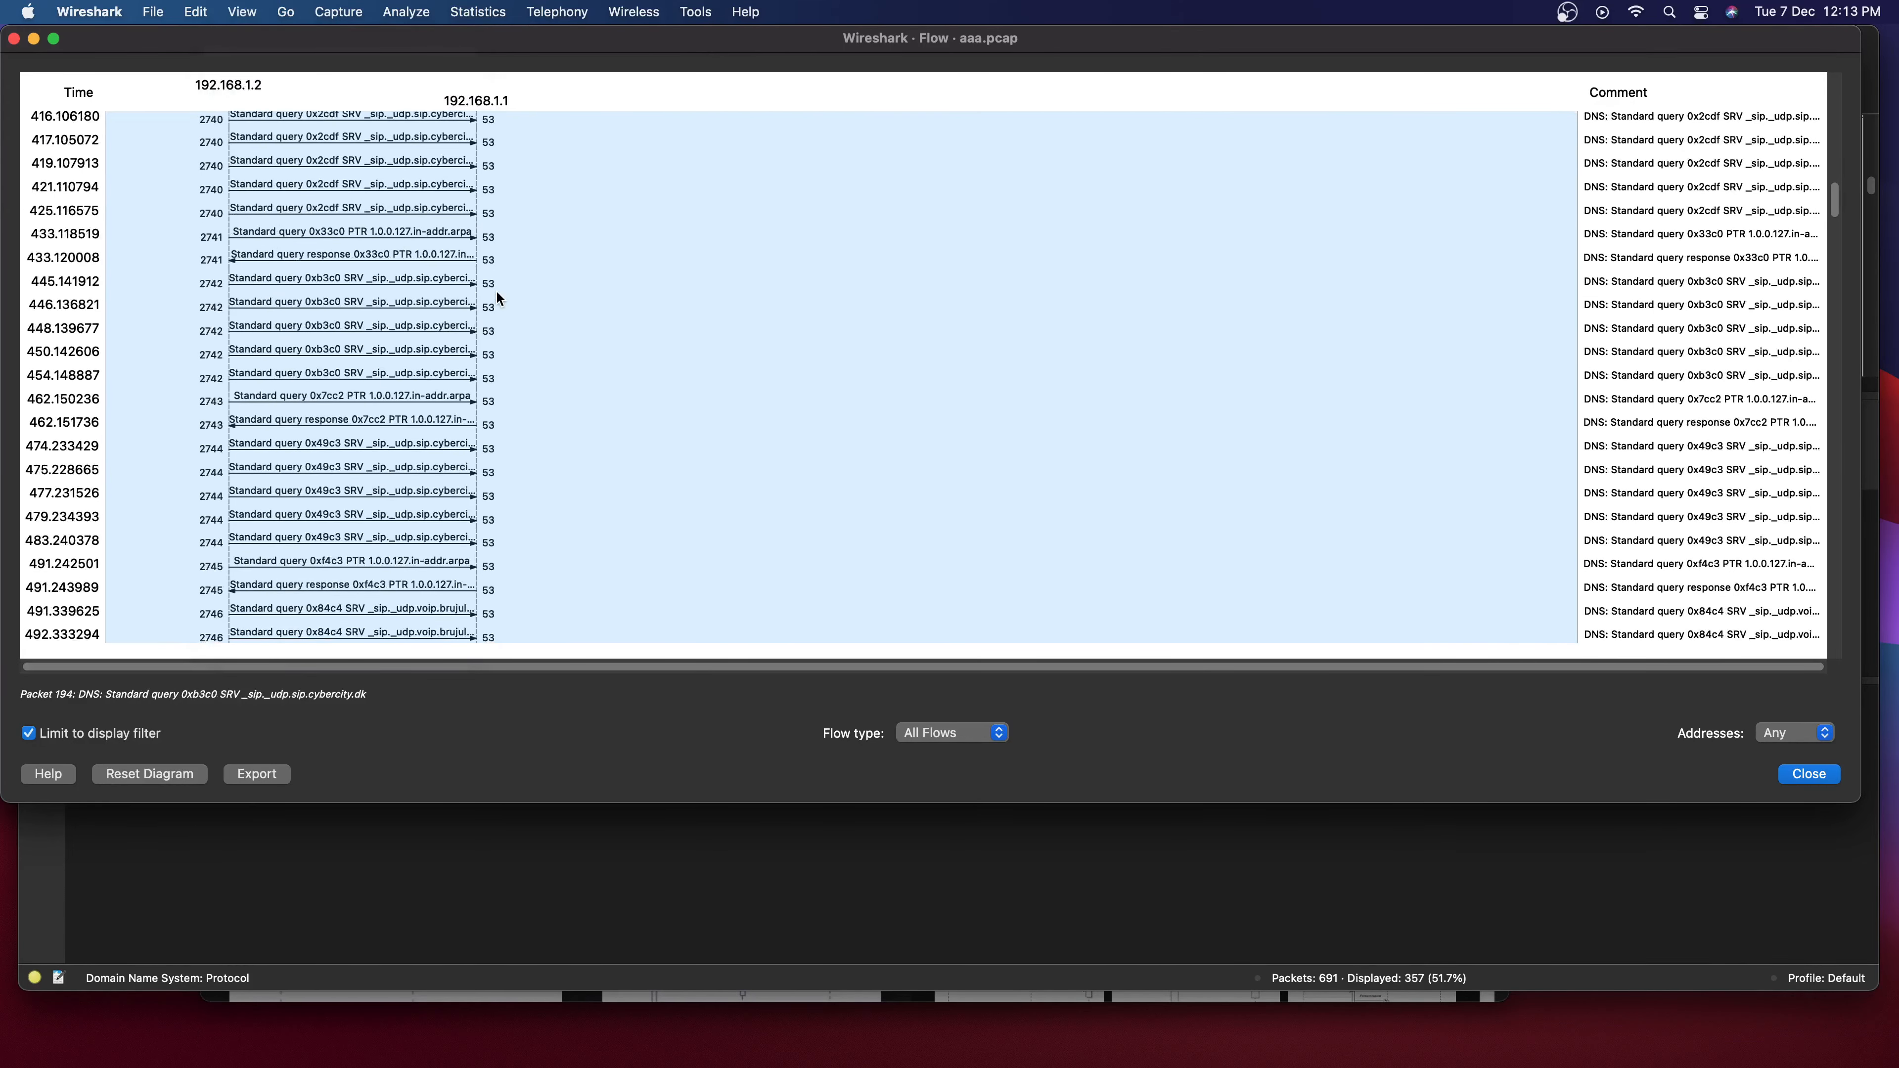
{"action": "scroll", "coordinate": [497, 297], "scroll_direction": "down", "scroll_amount": 3}
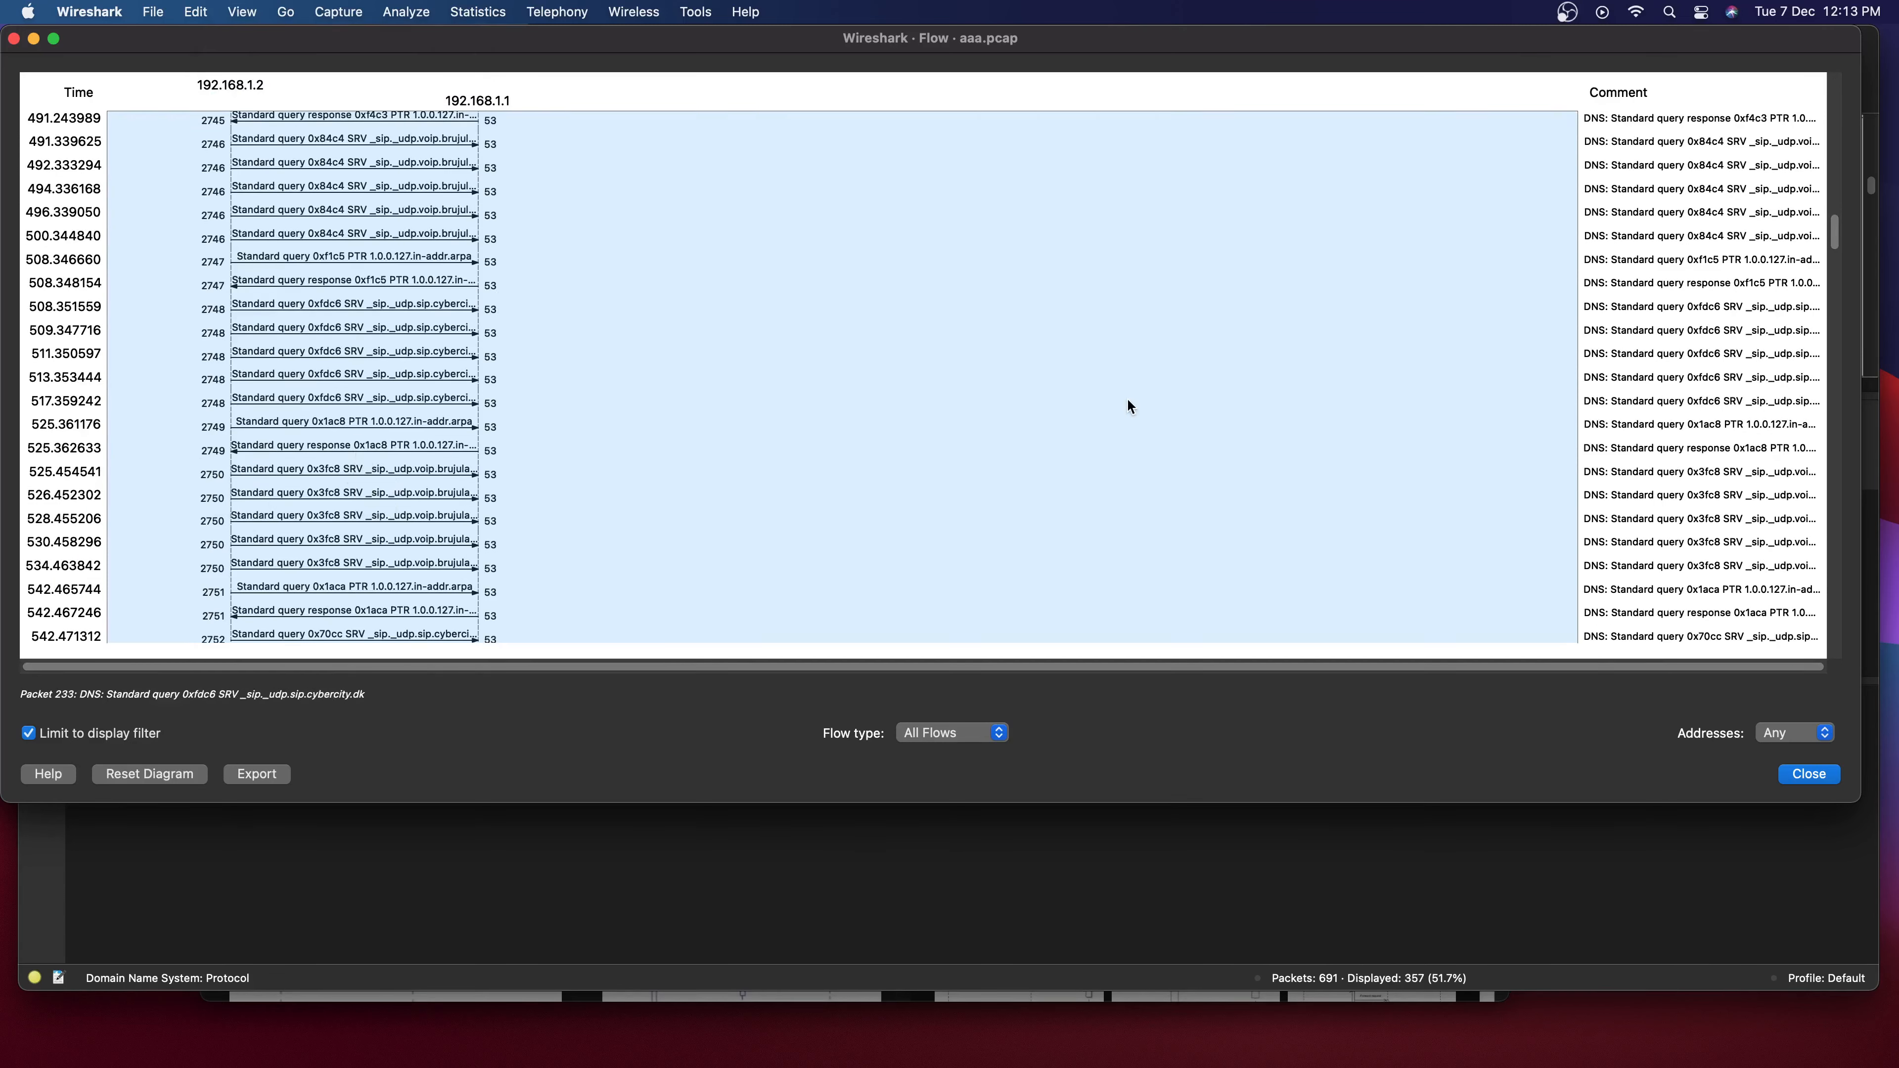
{"action": "left_click", "coordinate": [1800, 779]}
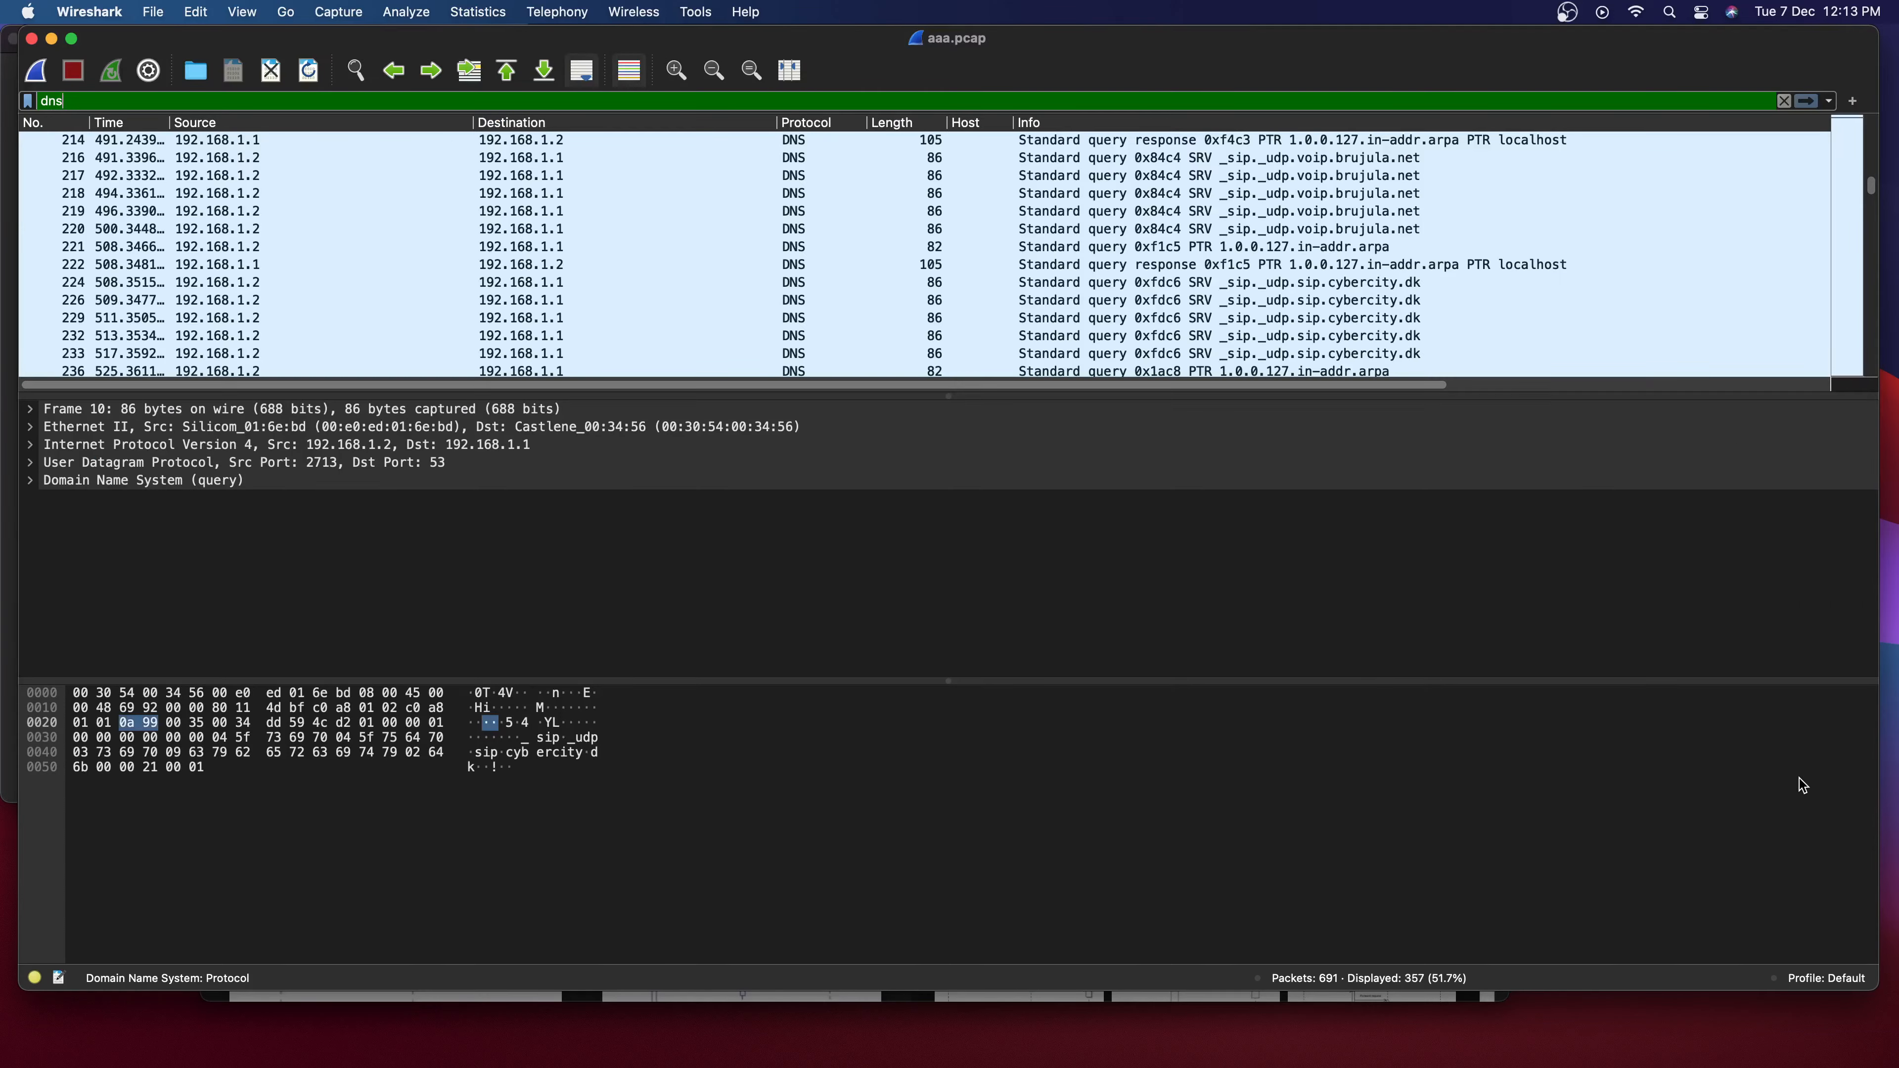
Follow the UDP stream of packet 6, the first DNS query for sip.cybercity.dk, and close the stream window.
{"action": "left_click", "coordinate": [420, 268]}
{"action": "scroll", "coordinate": [796, 264], "scroll_direction": "up", "scroll_amount": 15}
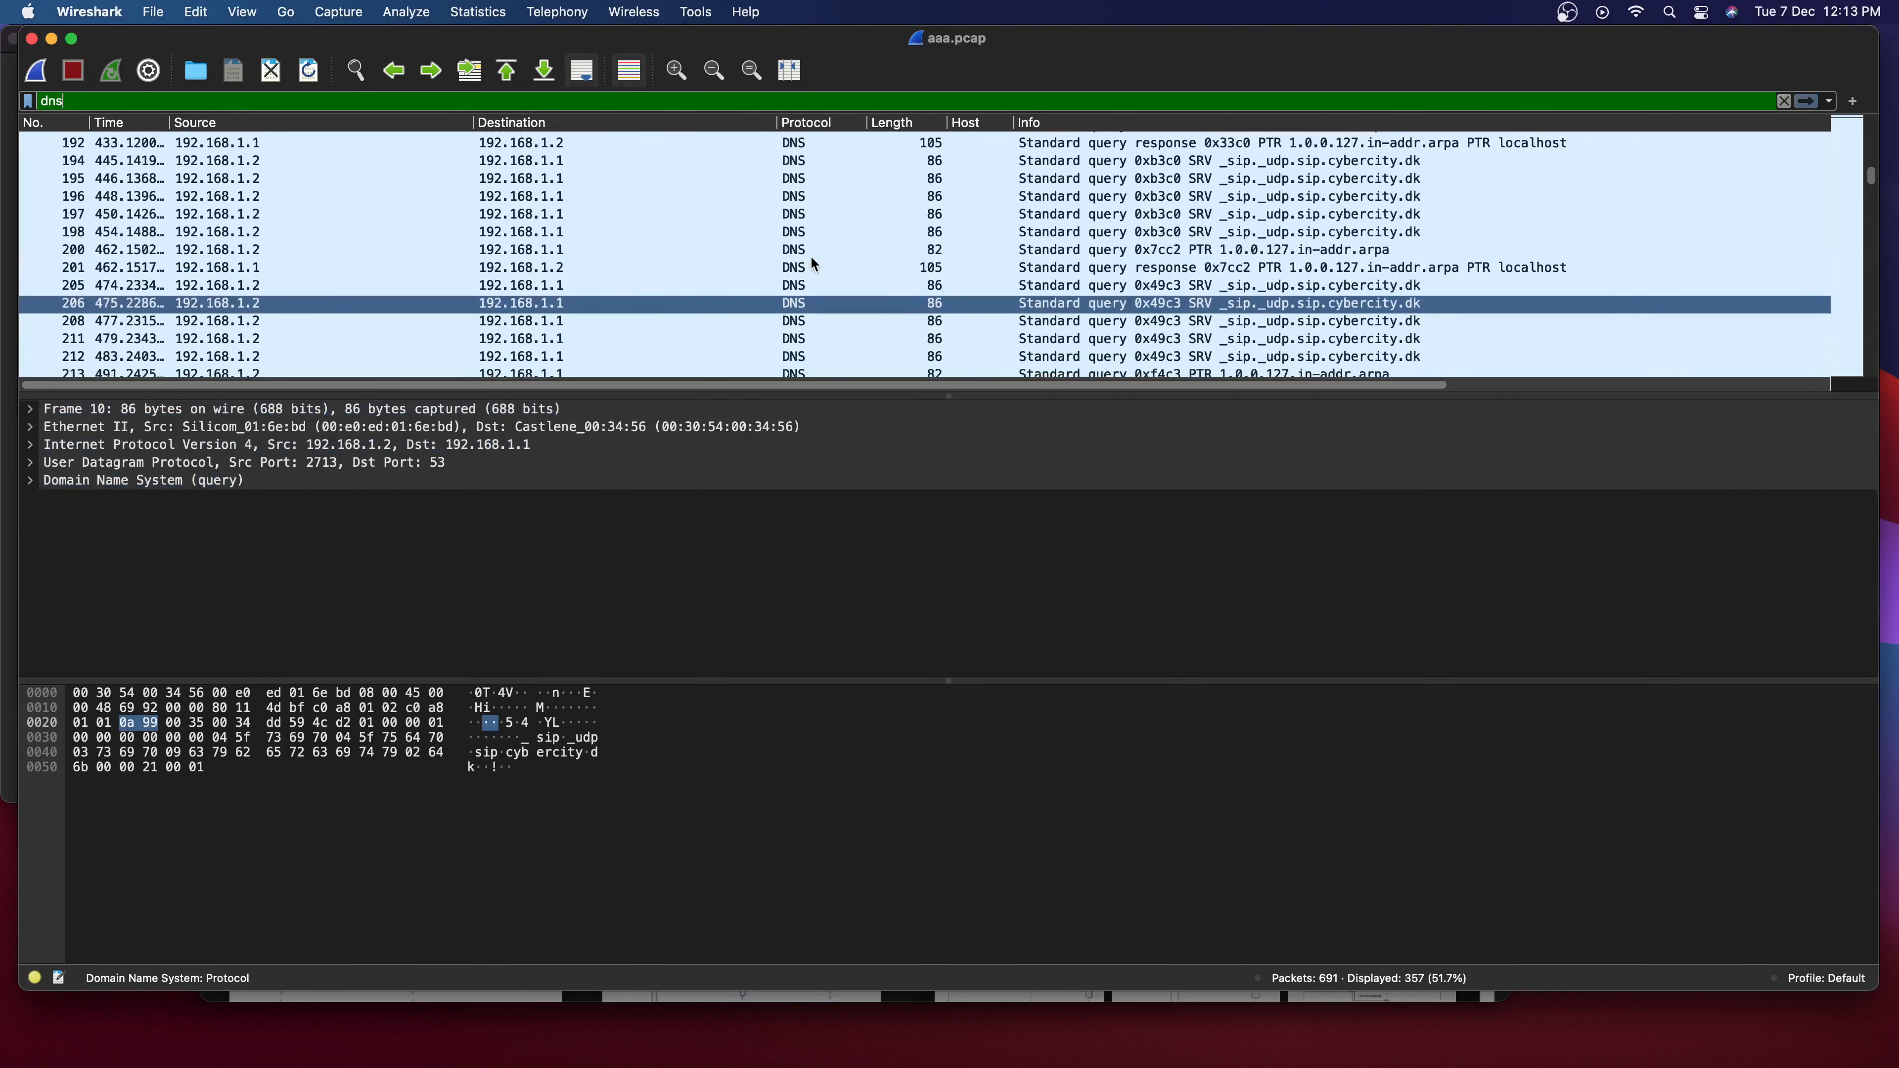
{"action": "scroll", "coordinate": [806, 218], "scroll_direction": "up", "scroll_amount": 5}
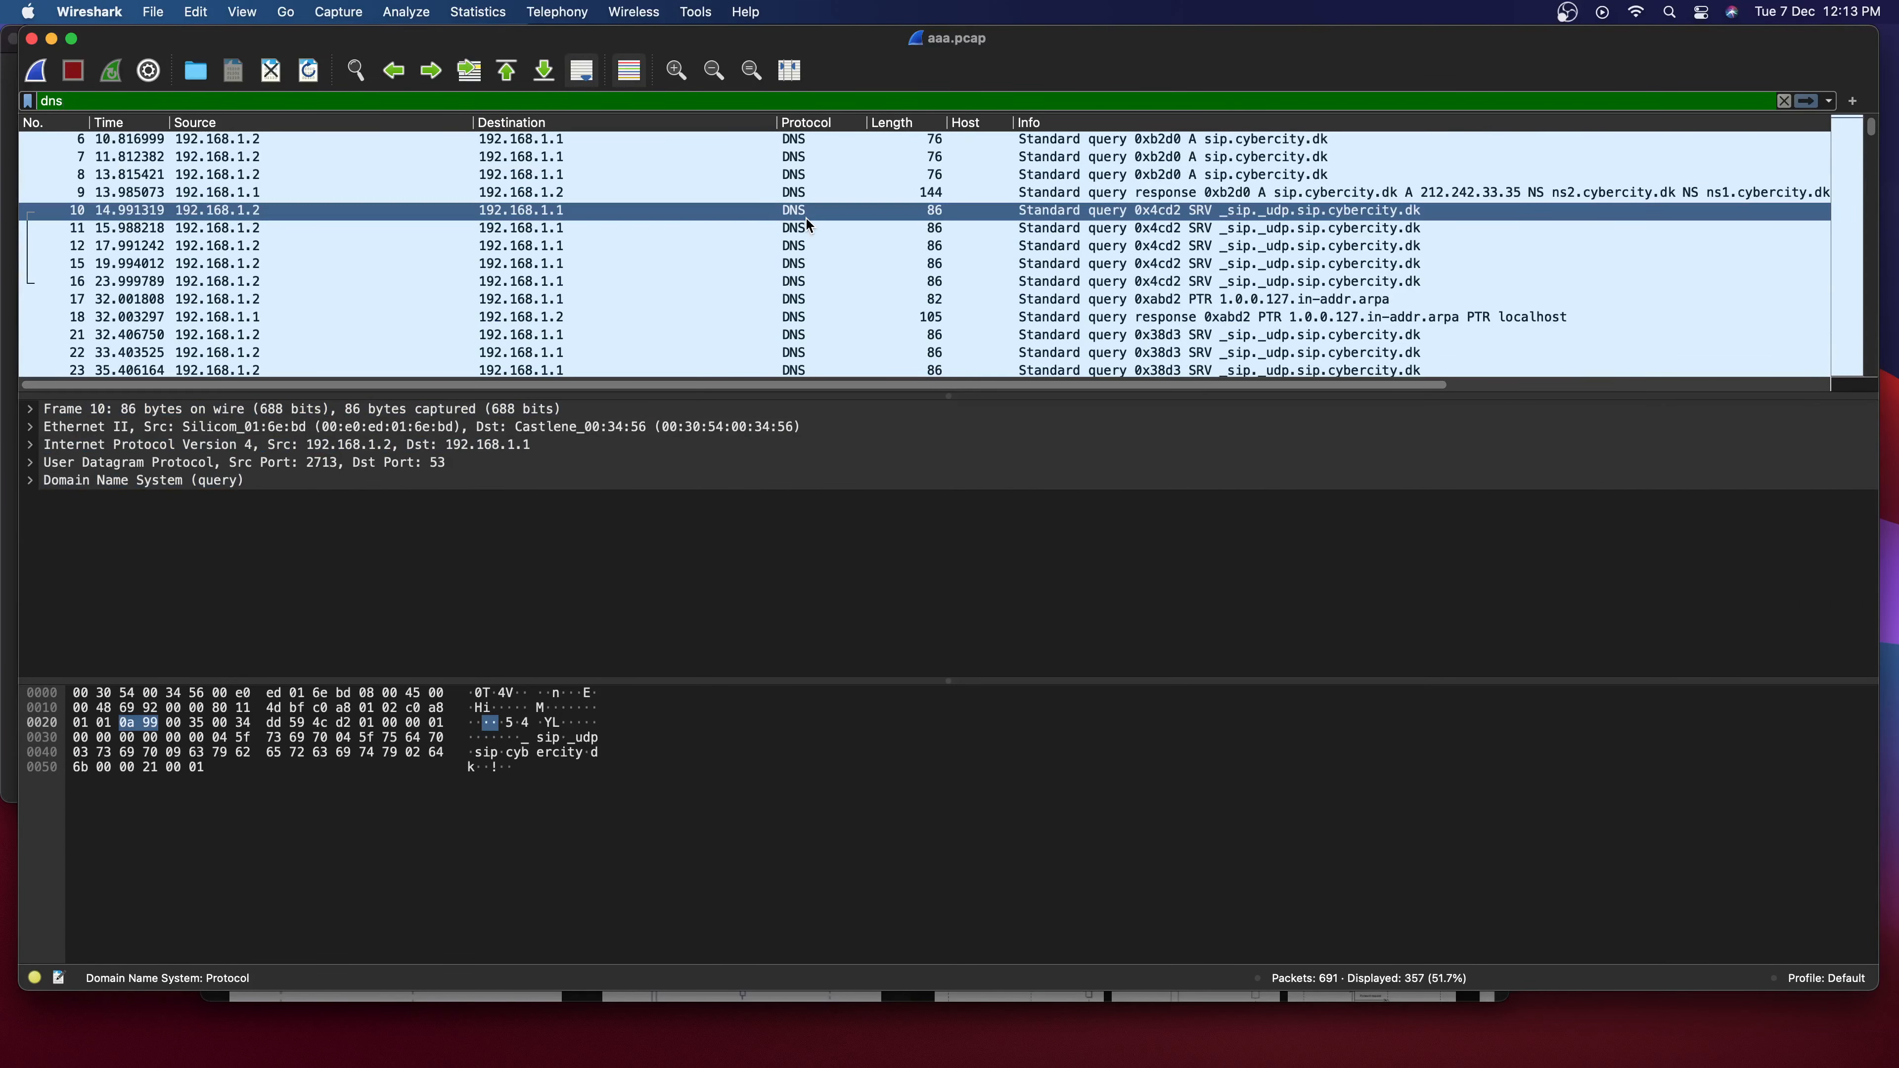
{"action": "left_click", "coordinate": [859, 141]}
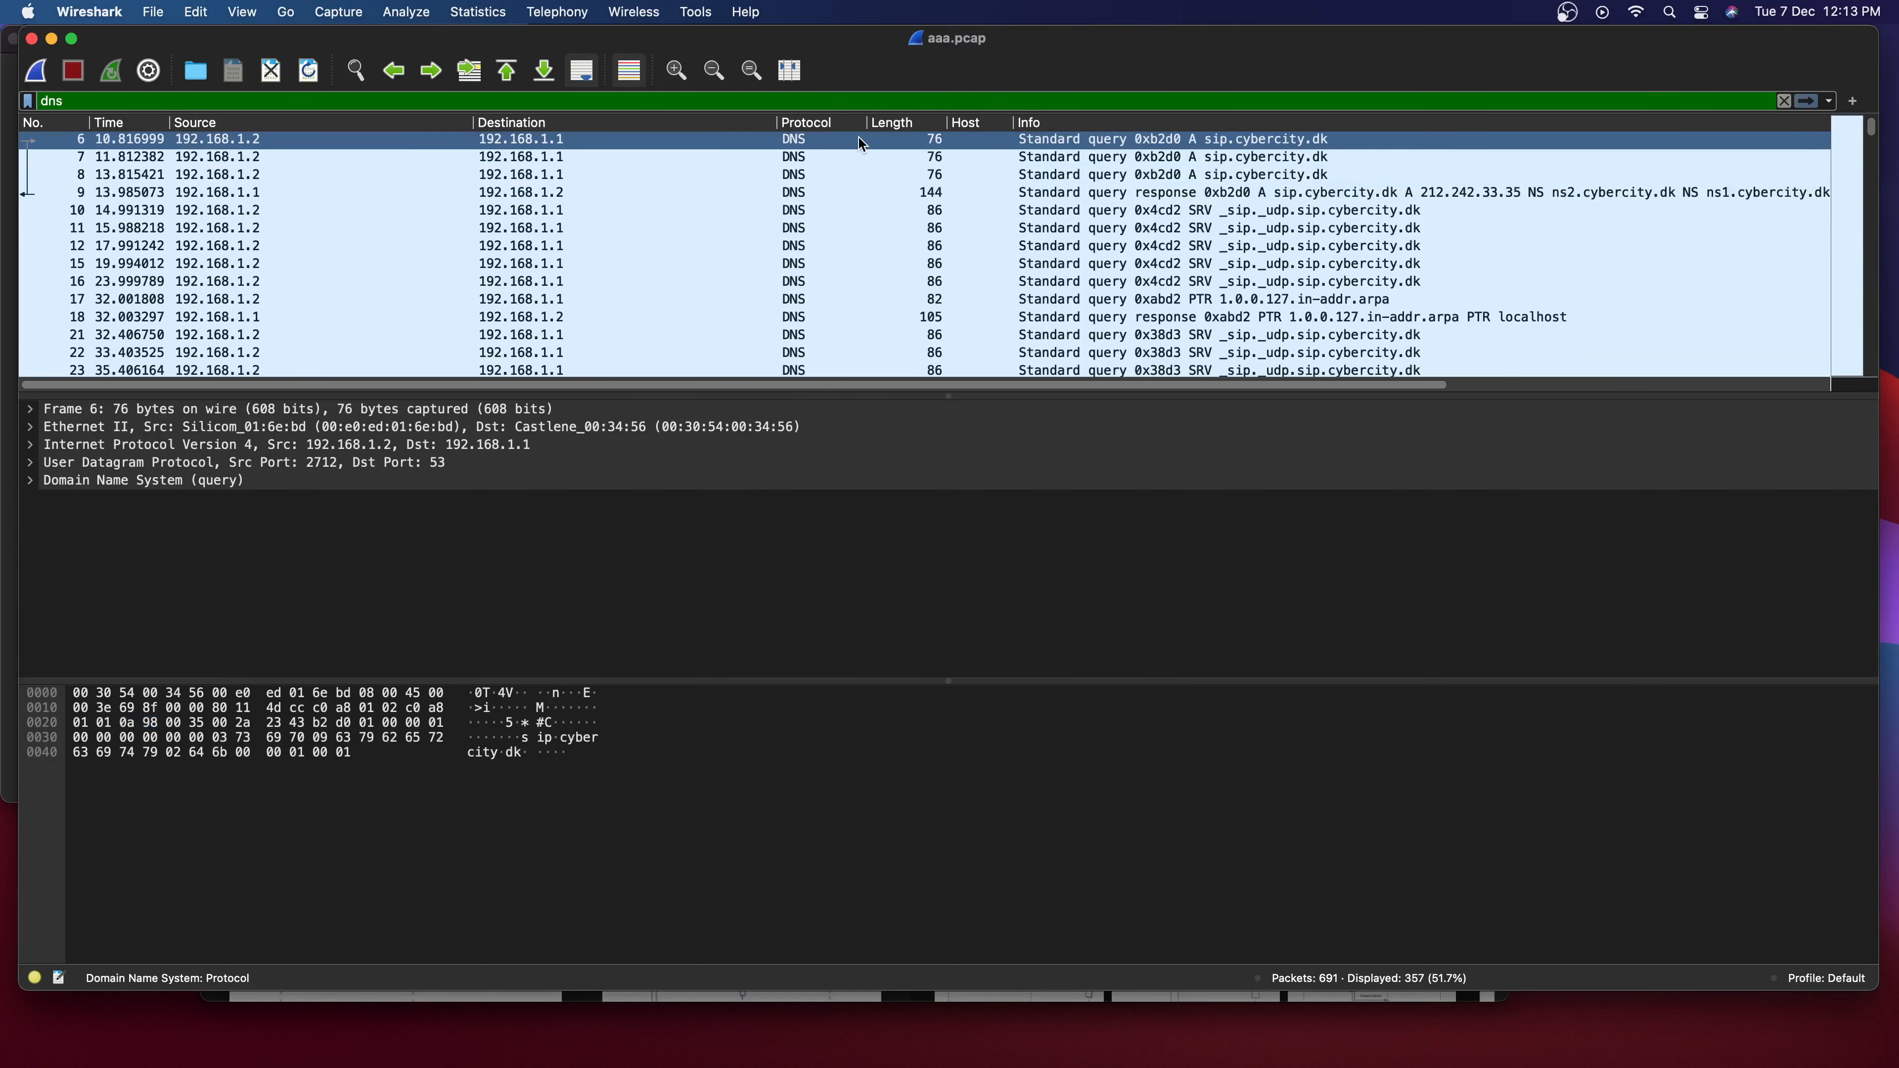
{"action": "right_click", "coordinate": [859, 141]}
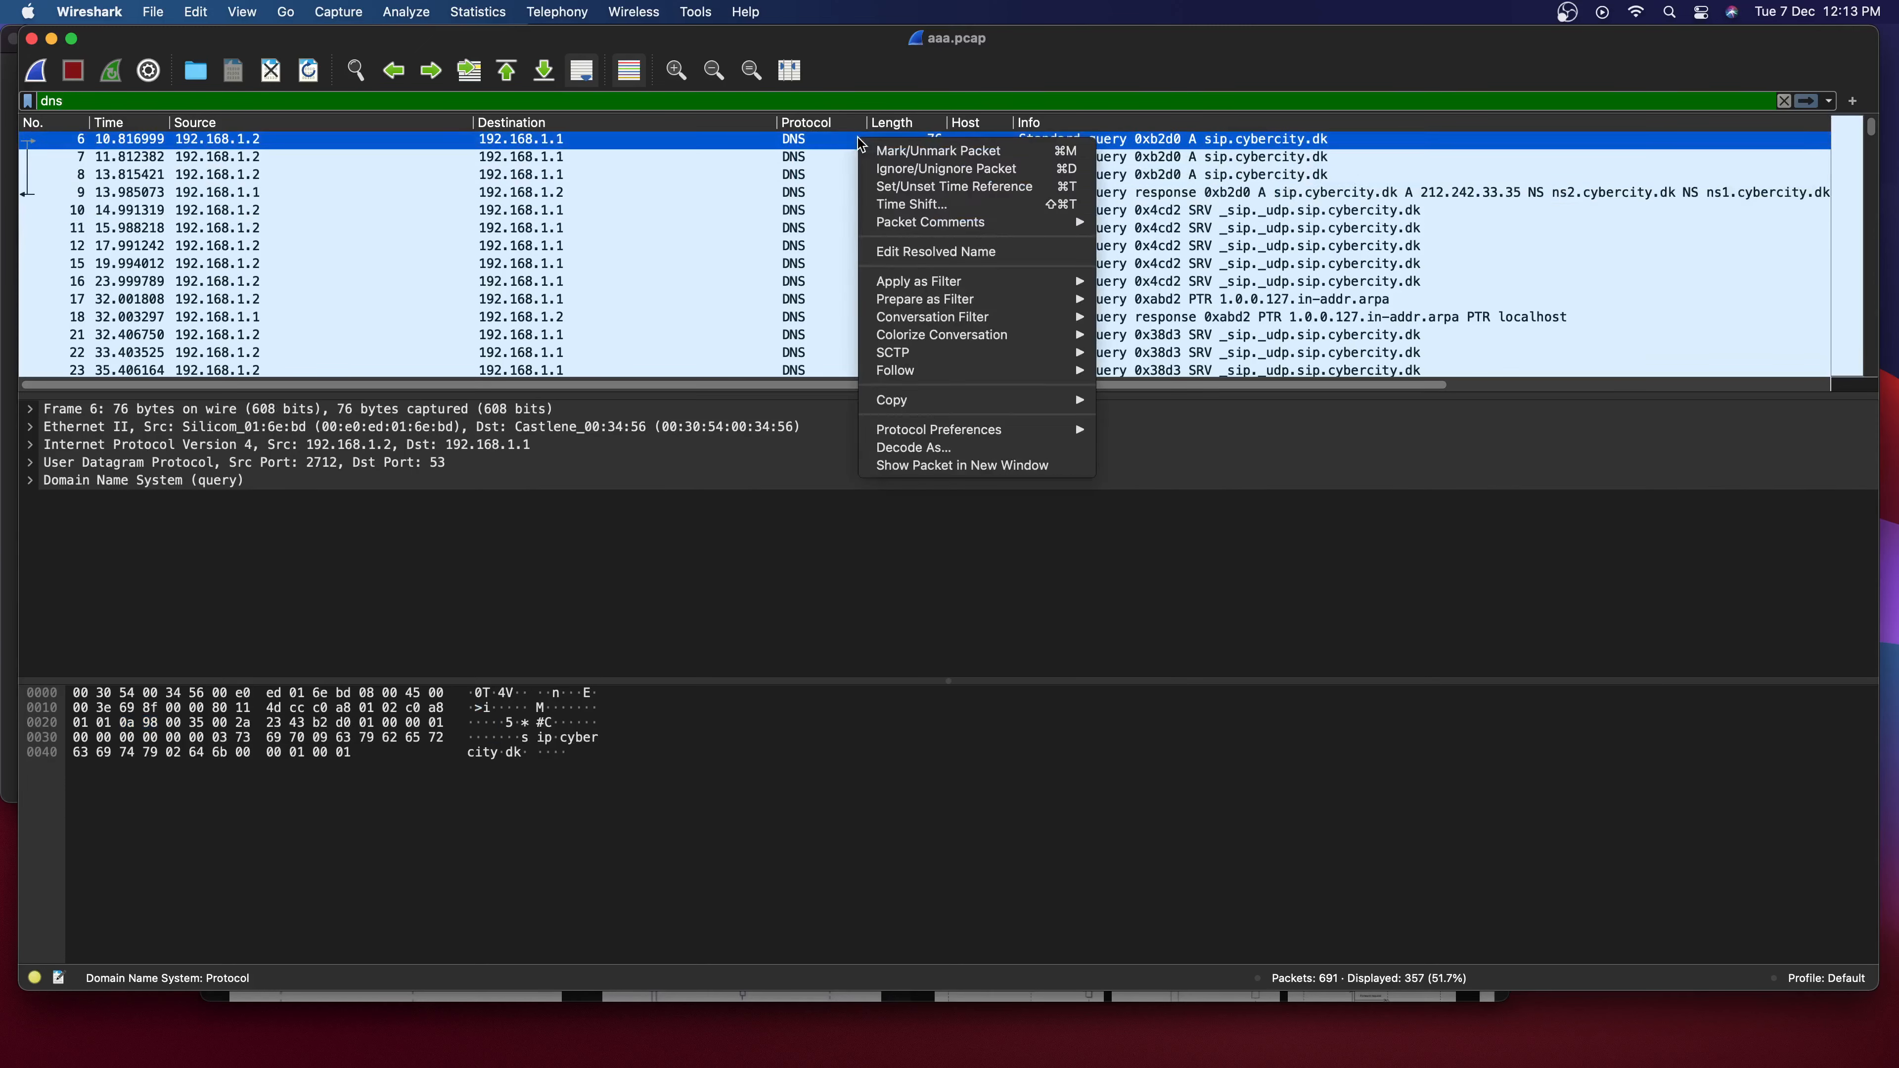
{"action": "right_click", "coordinate": [732, 158]}
{"action": "left_click", "coordinate": [684, 160]}
{"action": "left_click", "coordinate": [688, 145]}
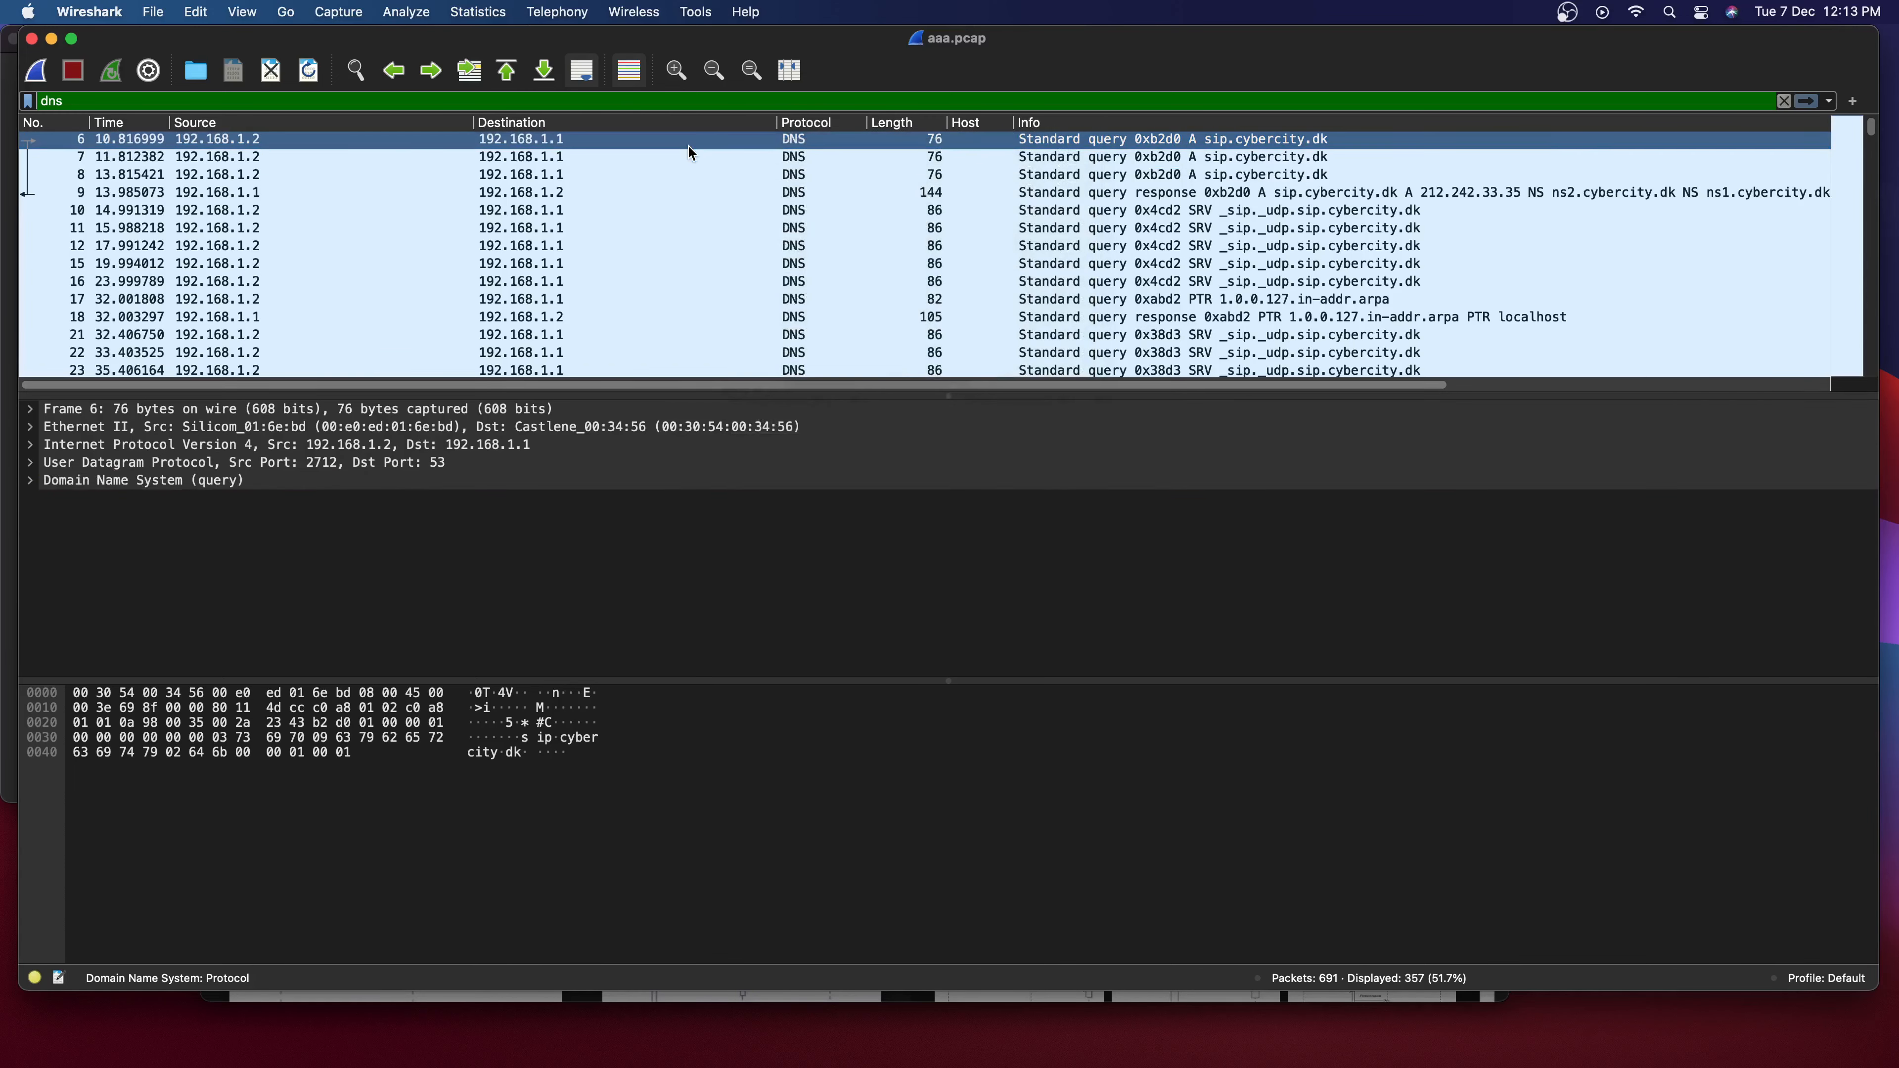
{"action": "right_click", "coordinate": [719, 142]}
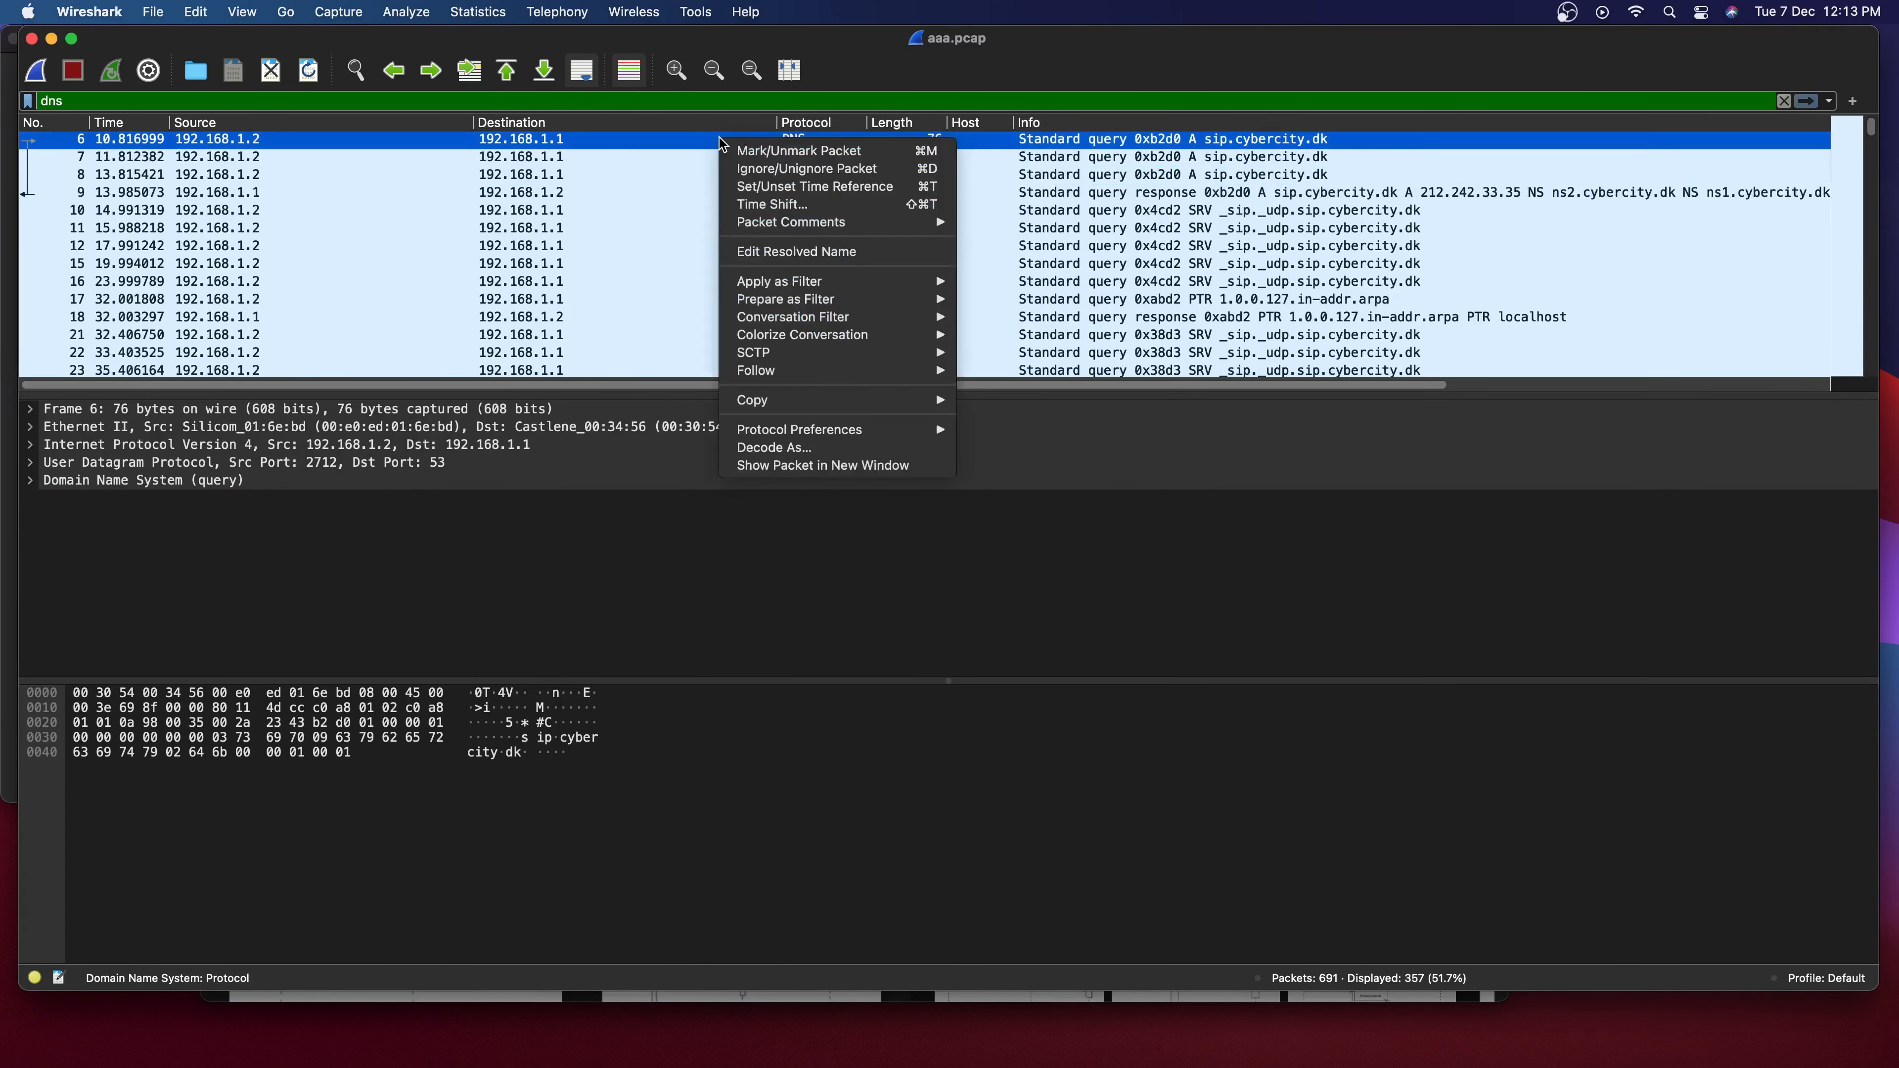
{"action": "mouse_move", "coordinate": [859, 370]}
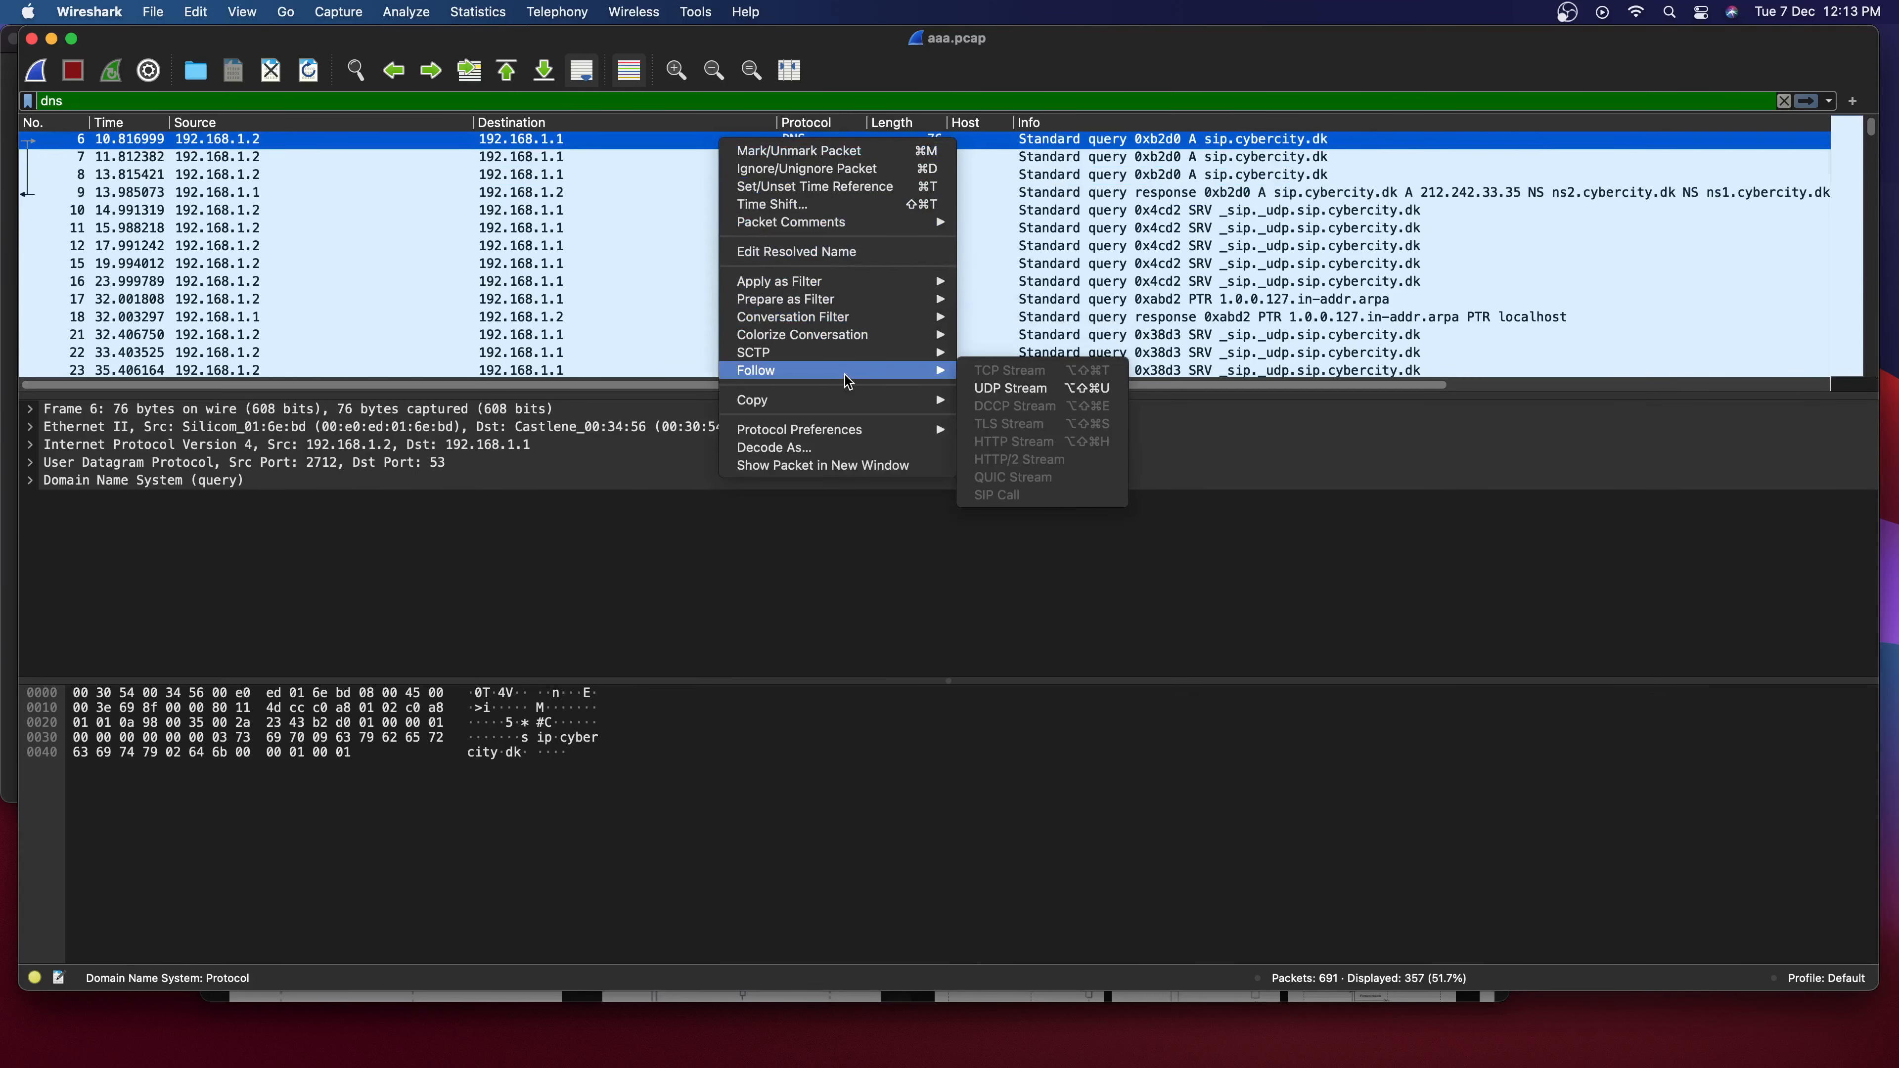
{"action": "left_click", "coordinate": [1013, 390]}
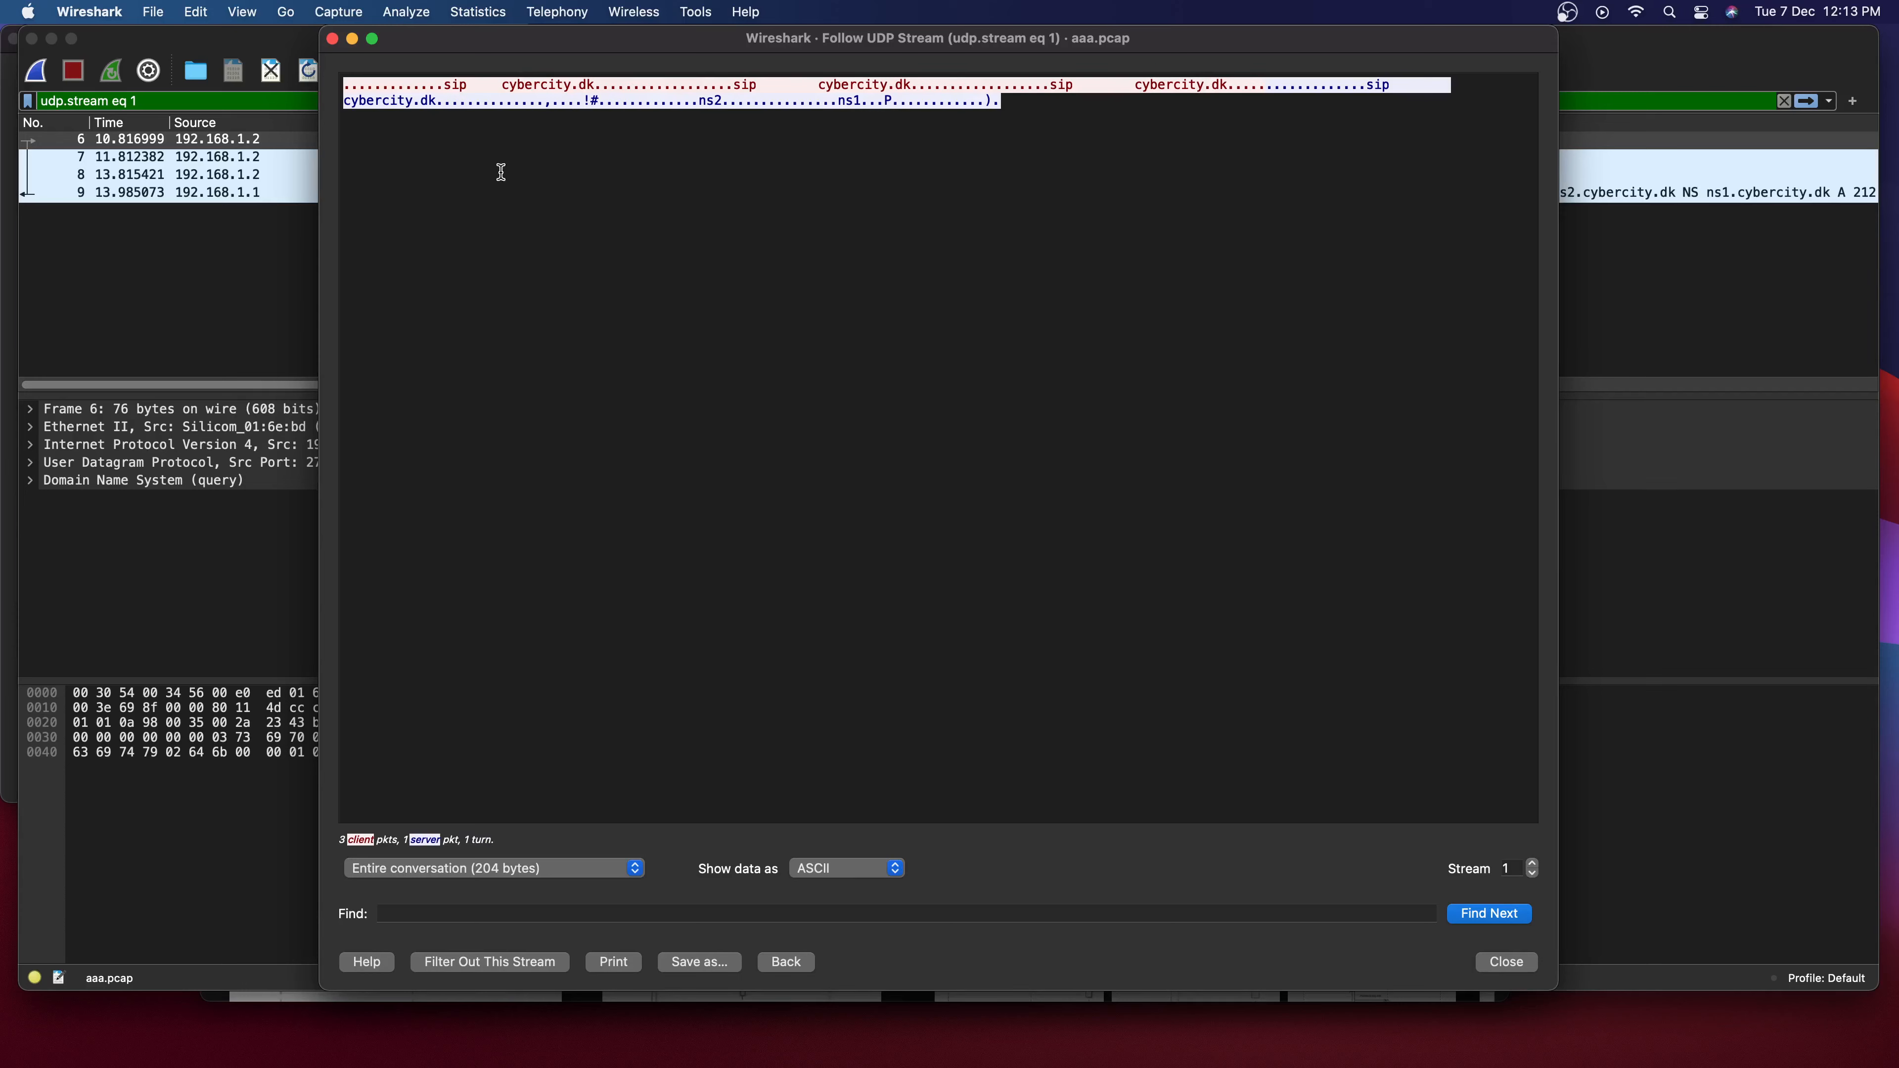
{"action": "left_click", "coordinate": [334, 39]}
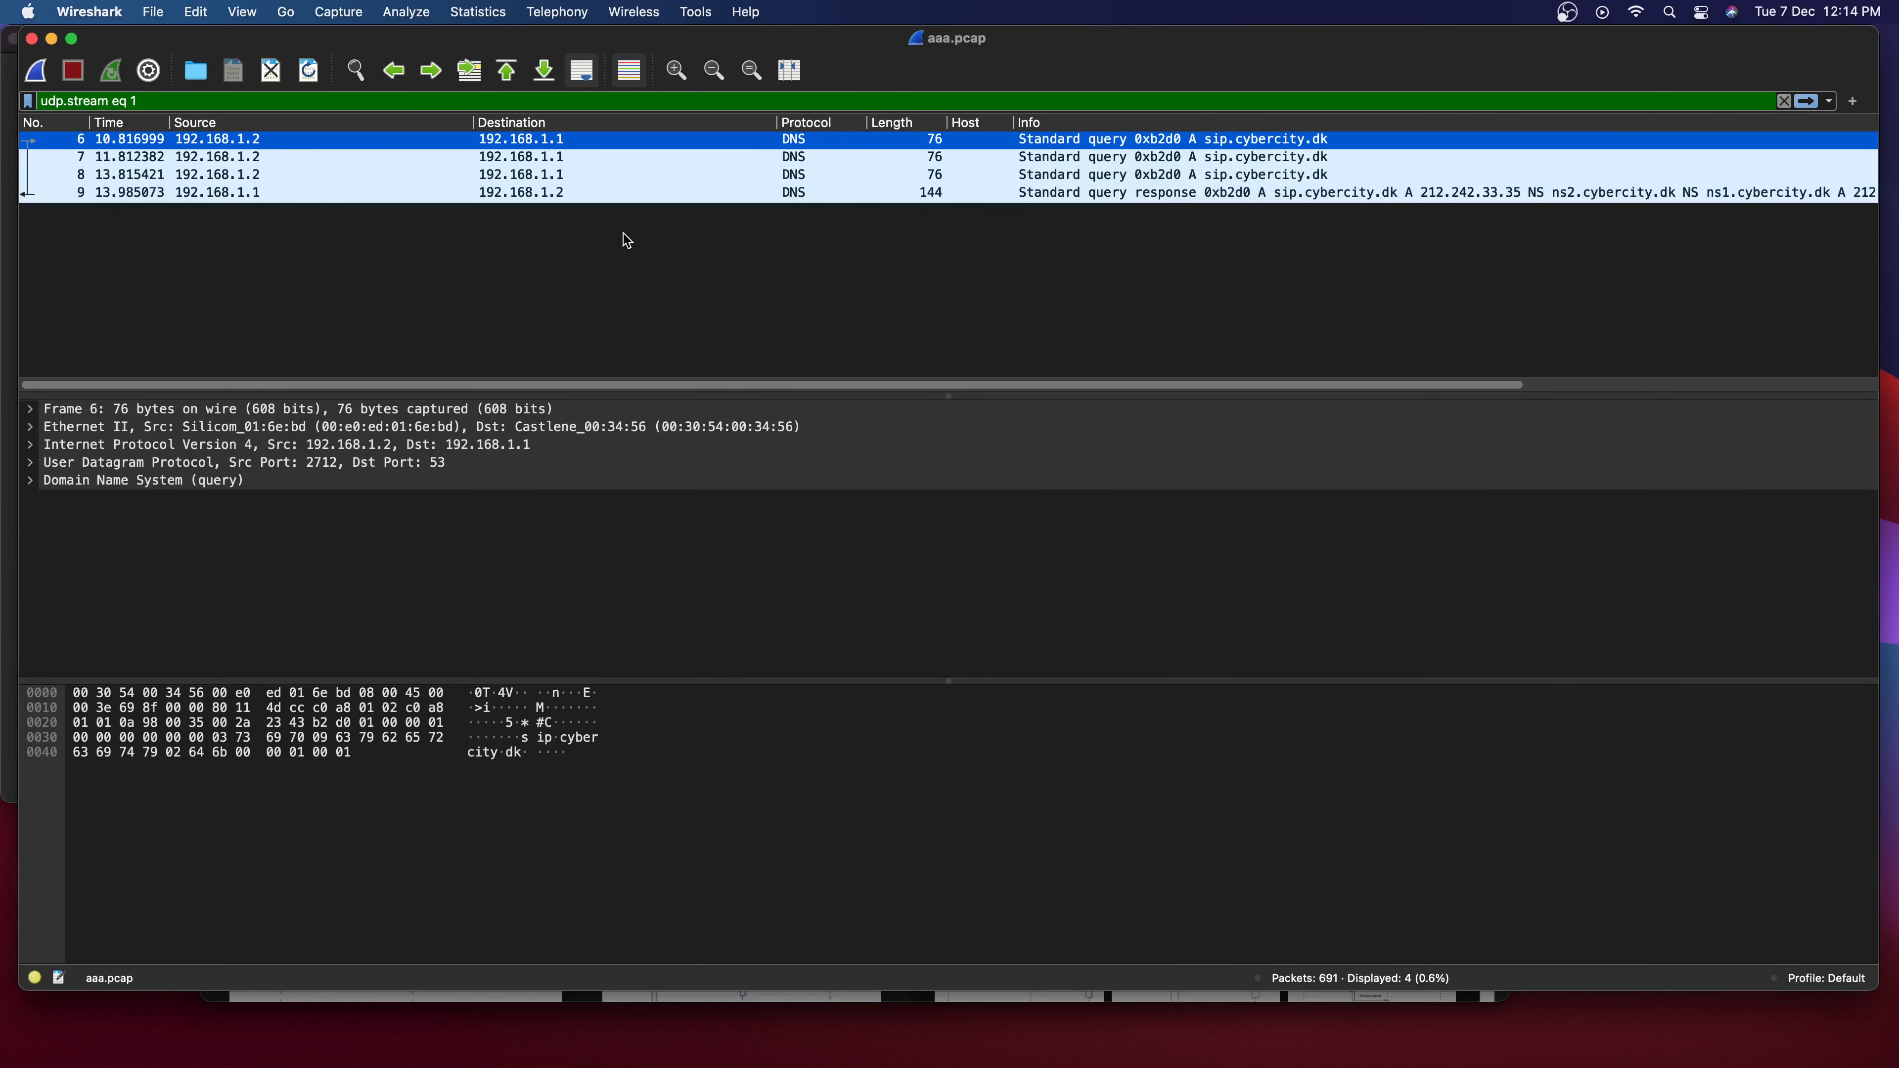
Show the Flow Graph of the capture and limit it to the udp.stream eq 1 display filter.
{"action": "left_click", "coordinate": [490, 12]}
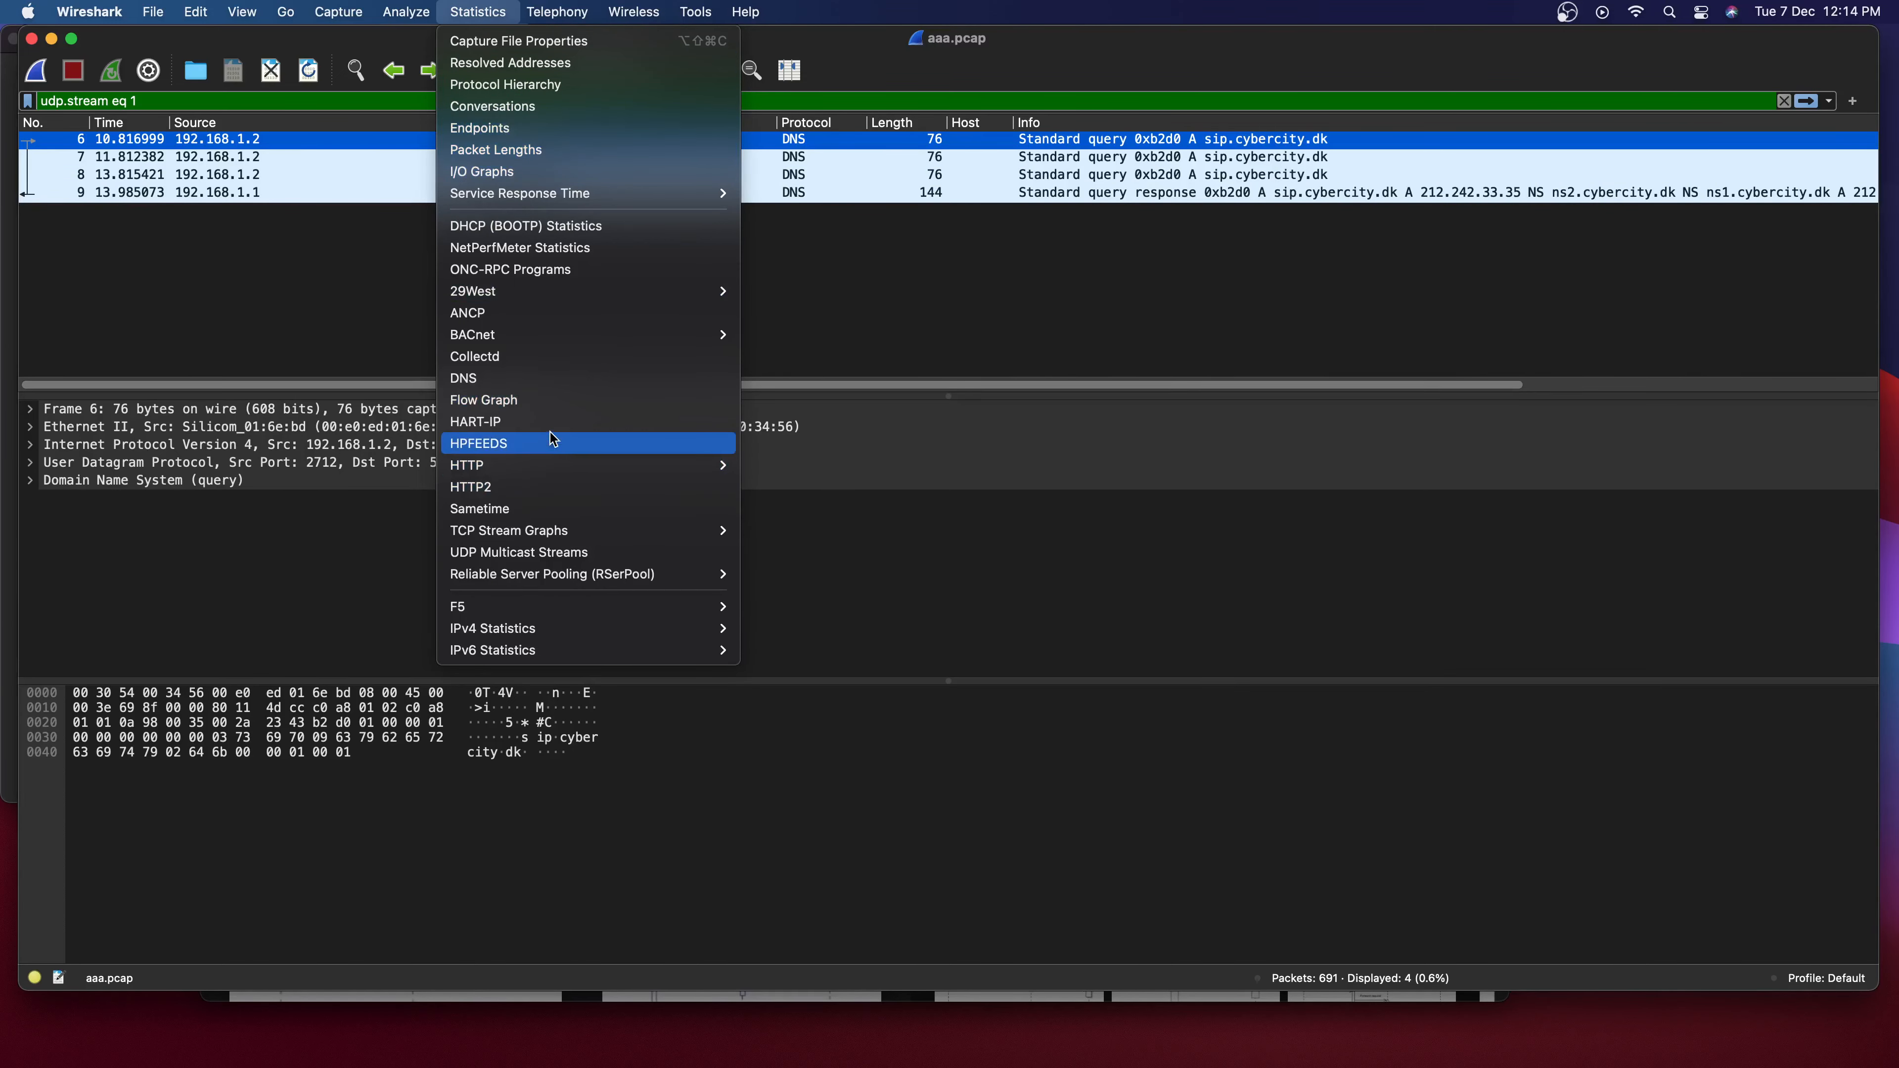
{"action": "left_click", "coordinate": [554, 410]}
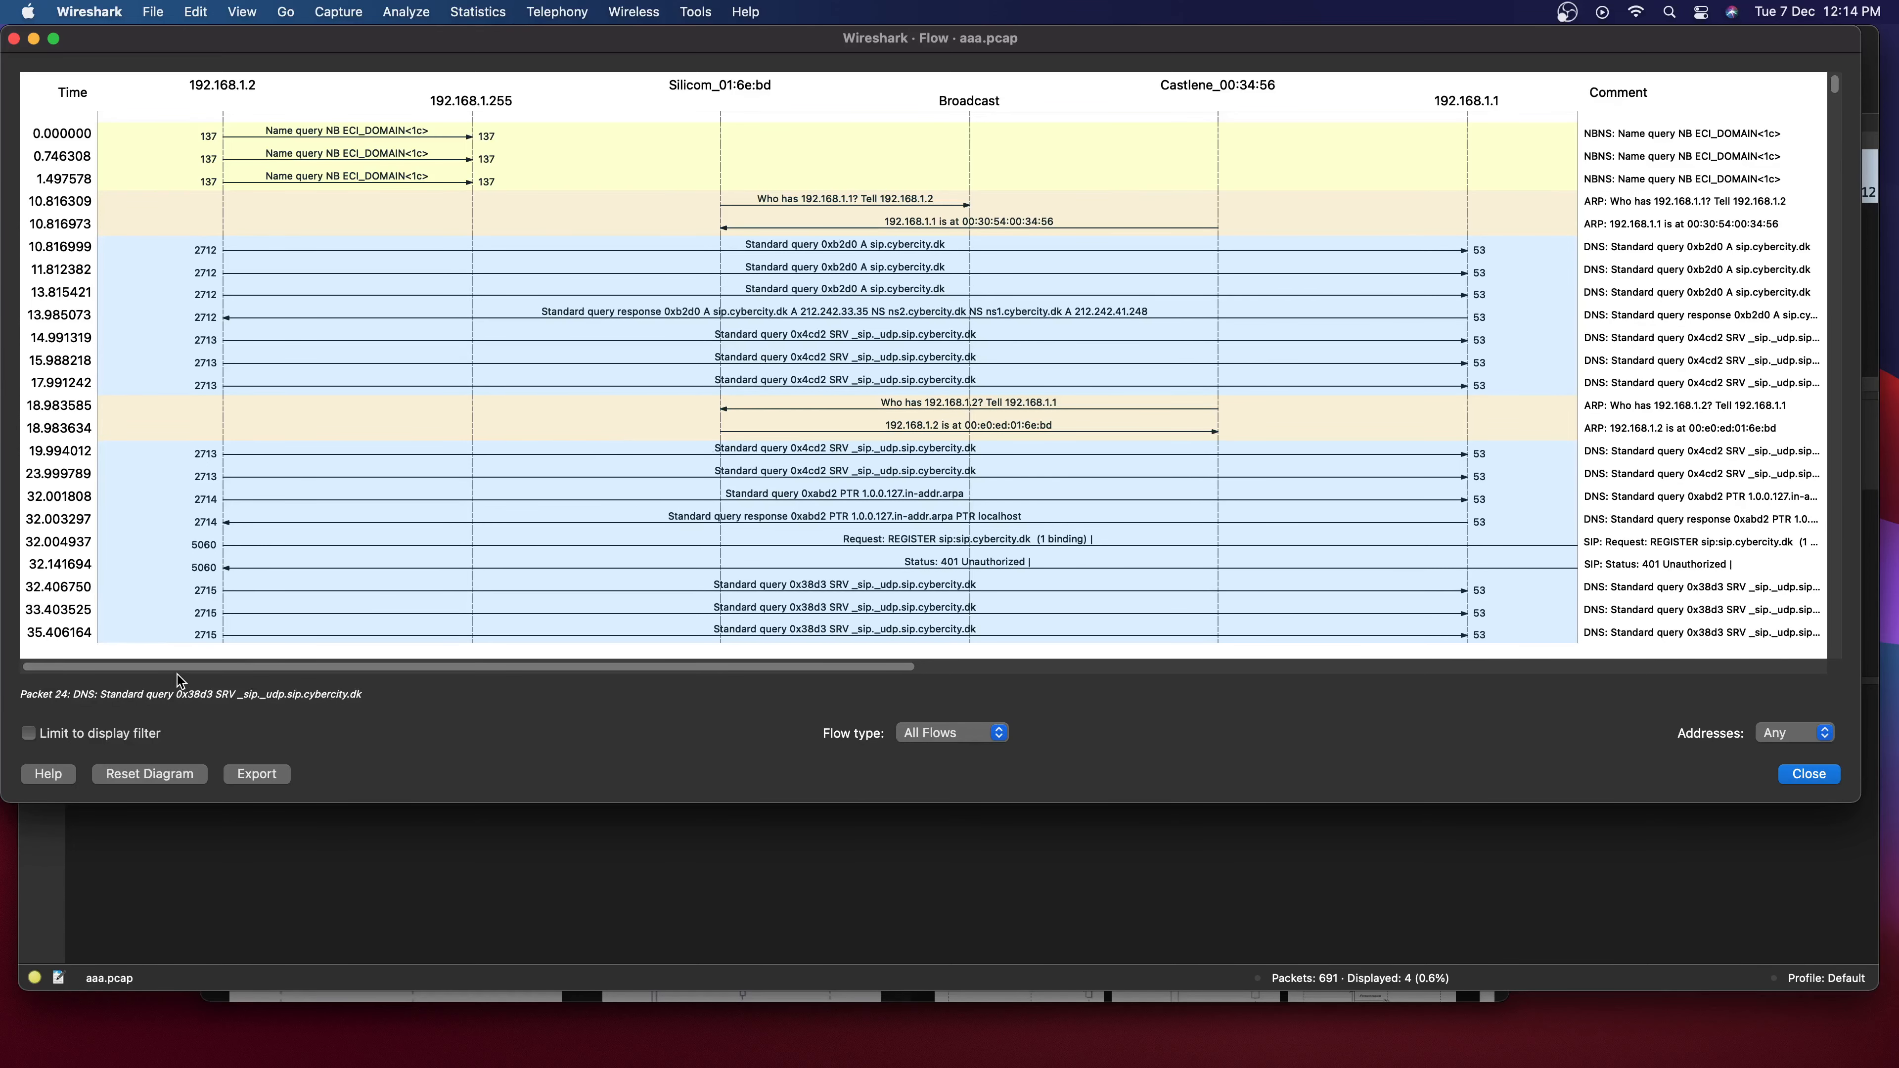
{"action": "left_click", "coordinate": [111, 735]}
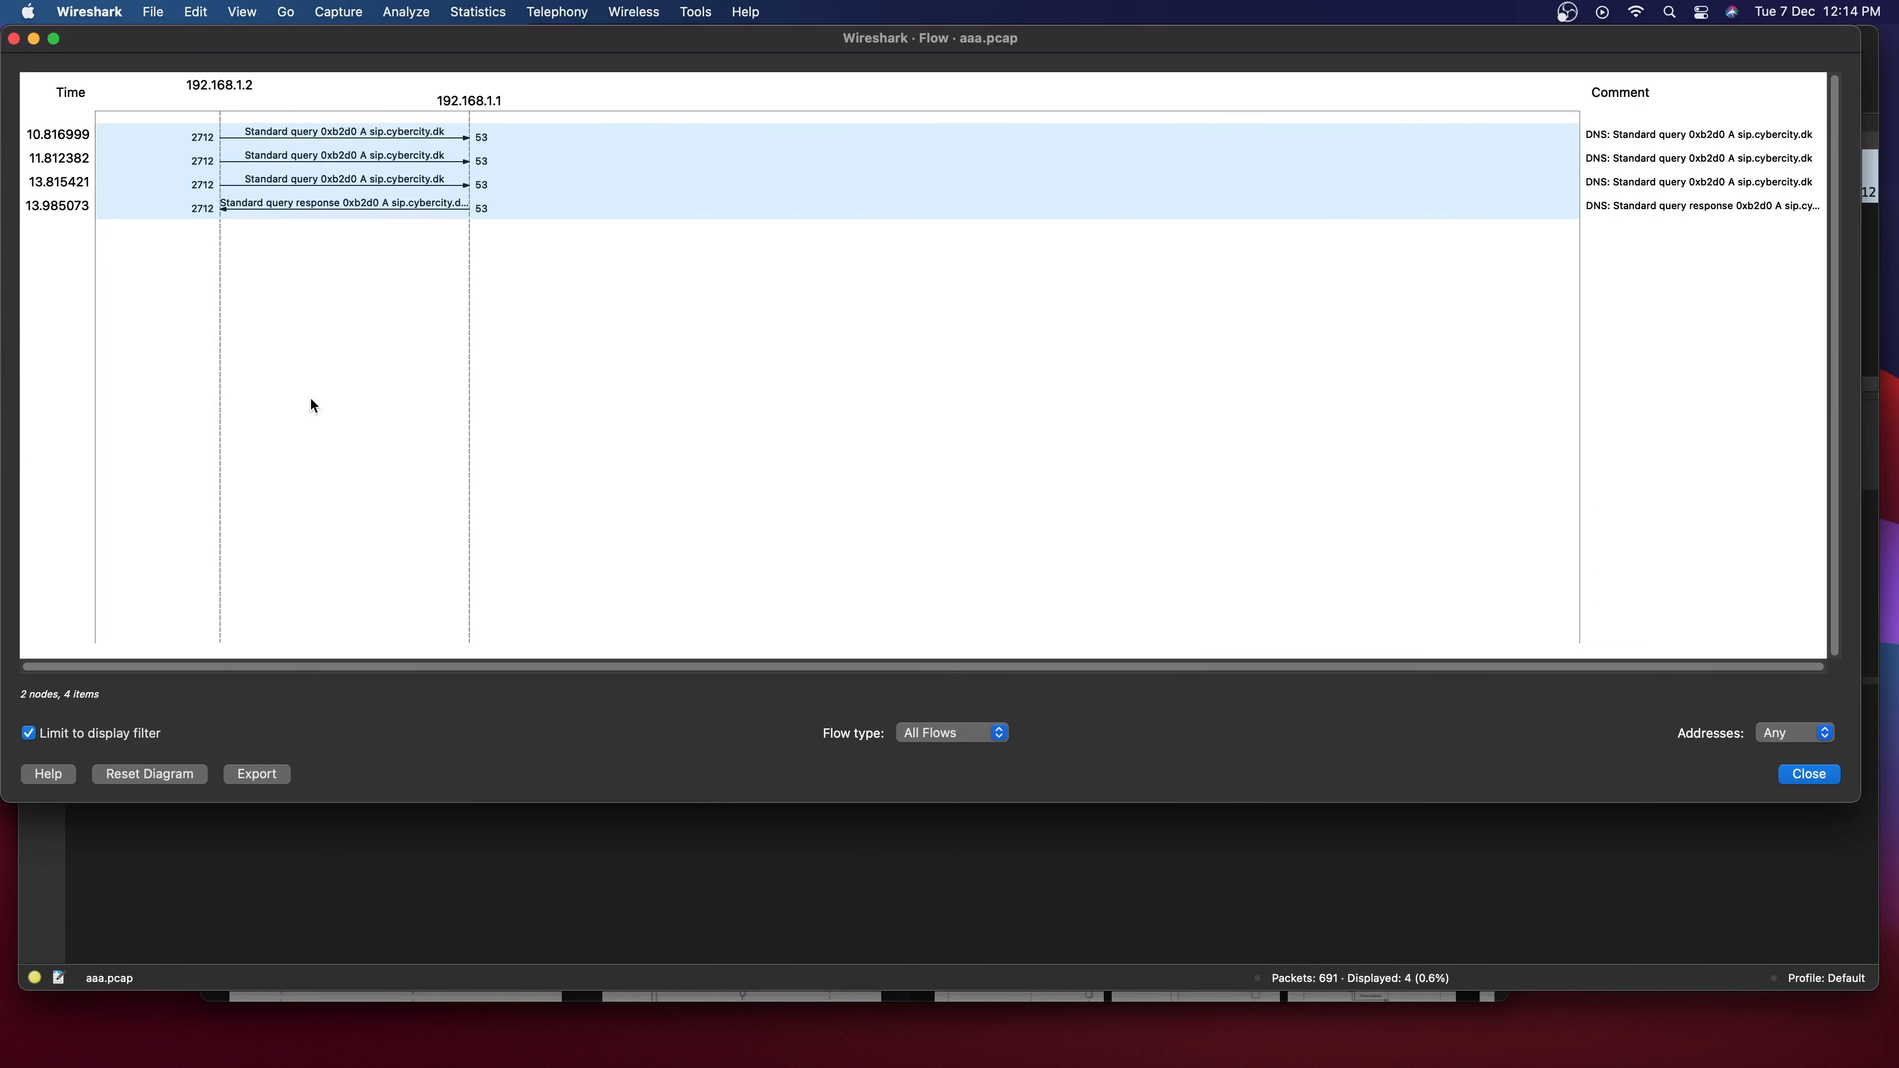